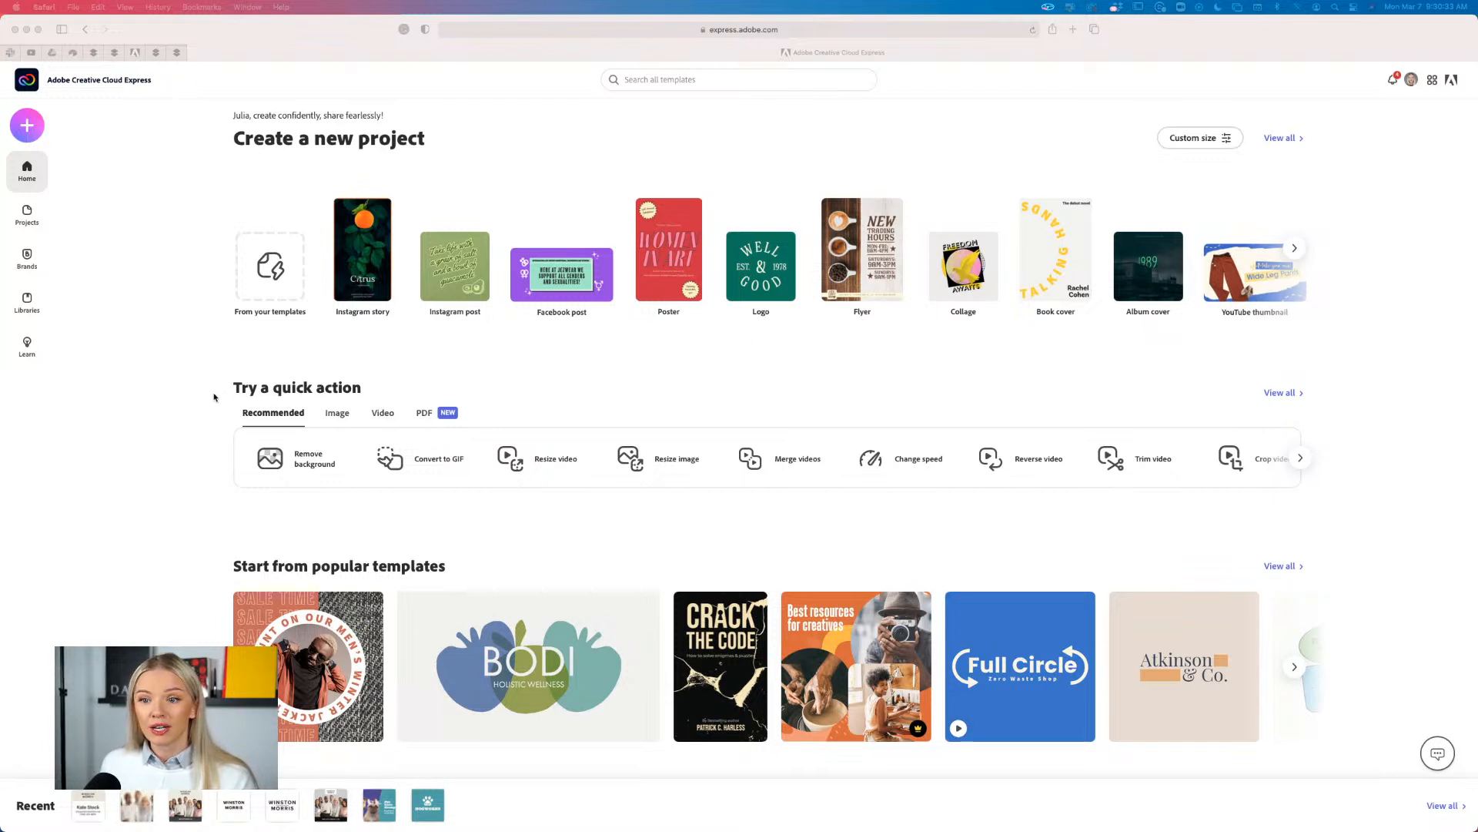
Browse the home page's template categories, from popular templates and Instagram stories through to menus and tutorials
{"action": "scroll", "coordinate": [216, 396], "scroll_direction": "down", "scroll_amount": 5}
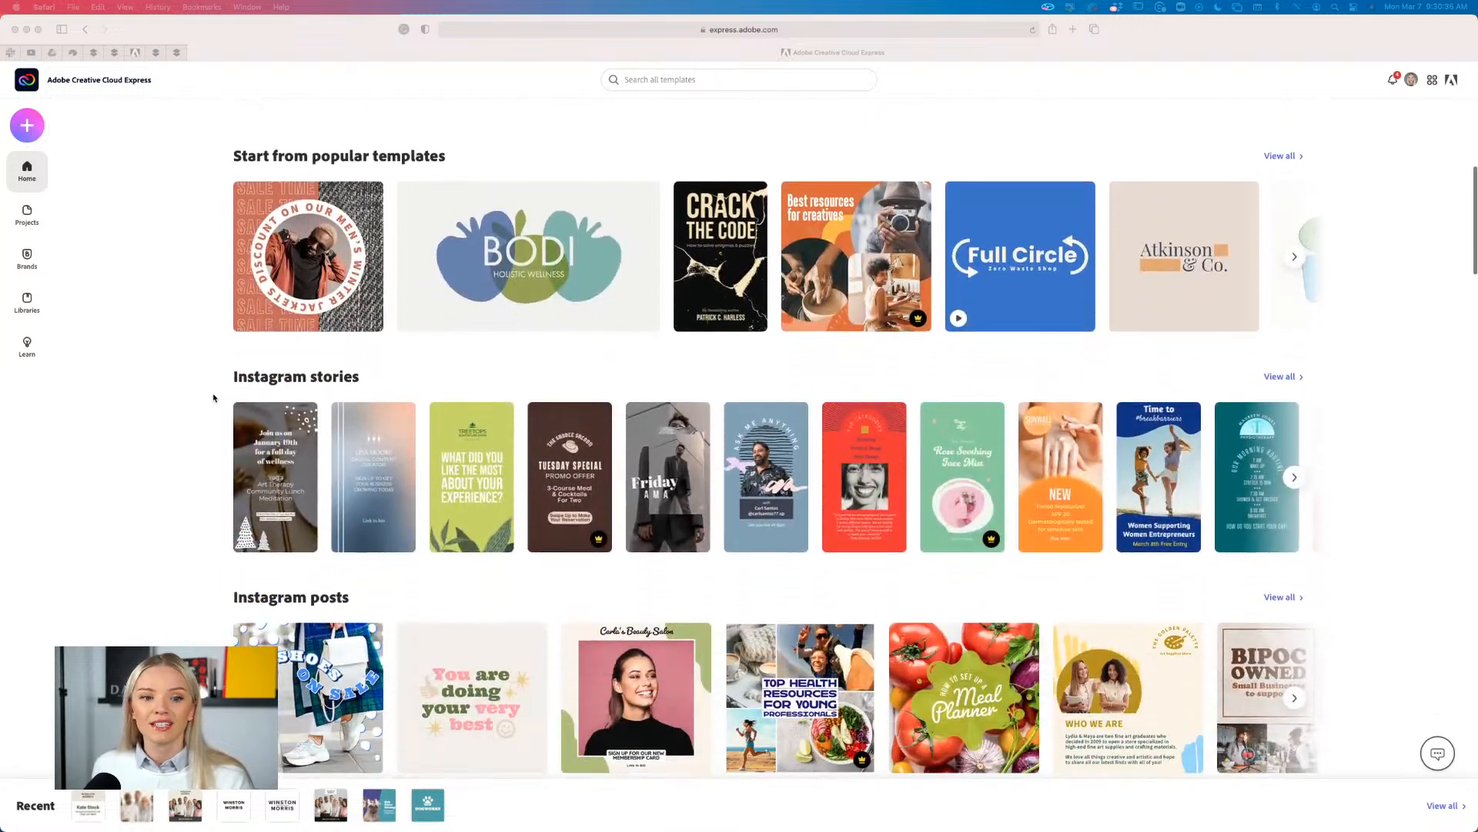
{"action": "scroll", "coordinate": [213, 397], "scroll_direction": "down", "scroll_amount": 1}
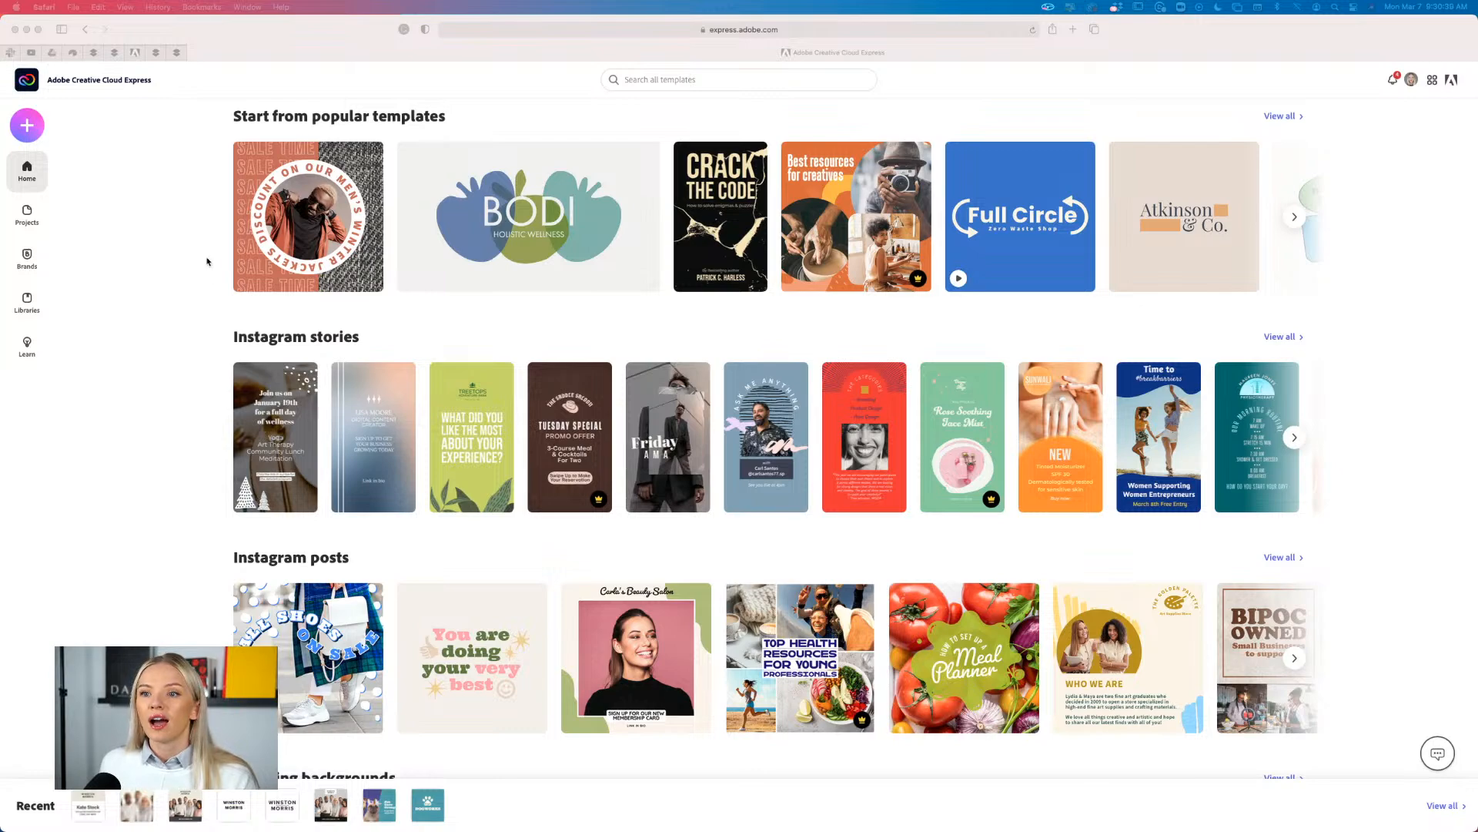
{"action": "scroll", "coordinate": [197, 383], "scroll_direction": "down", "scroll_amount": 4}
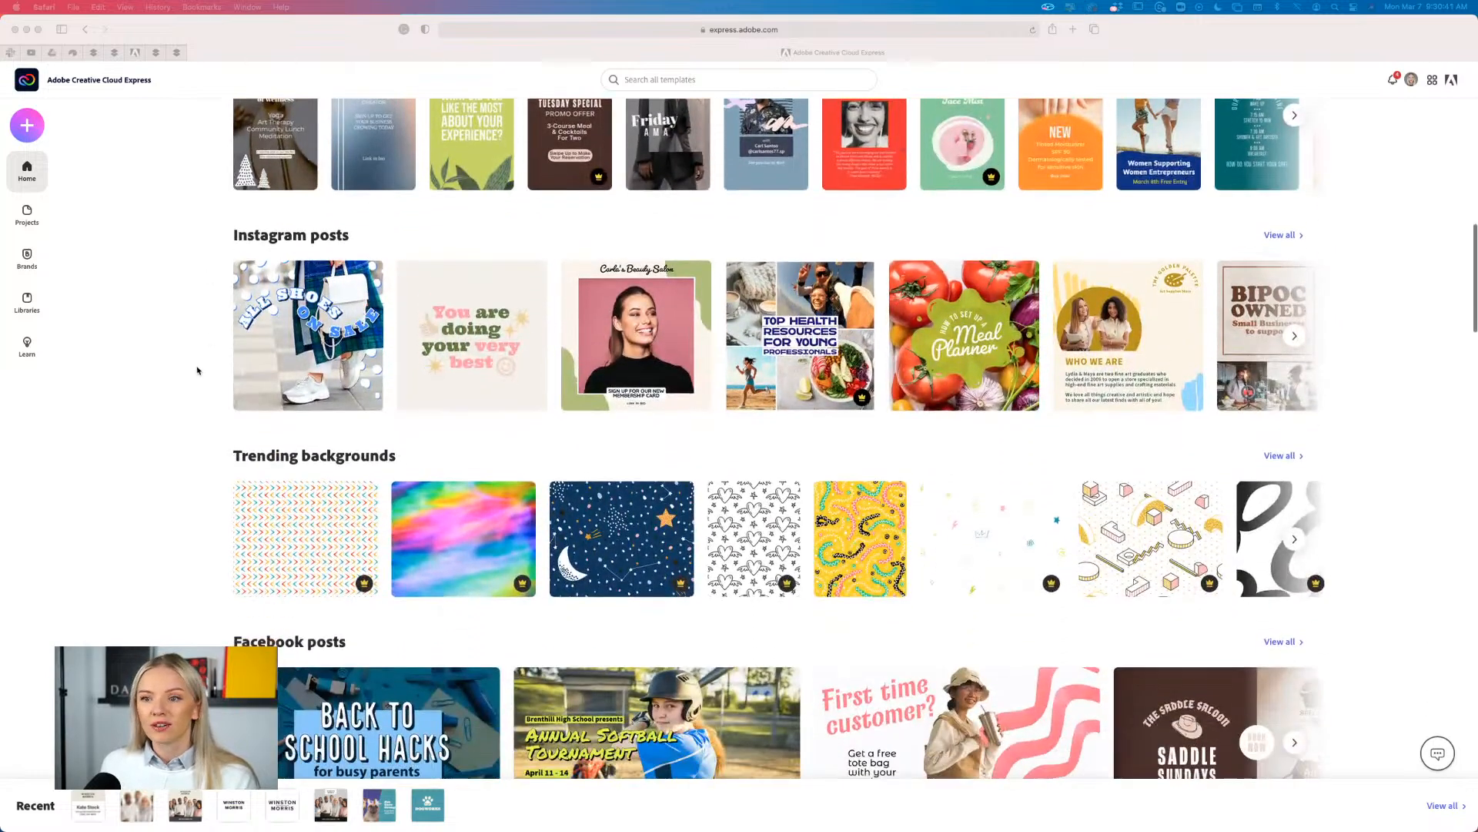
{"action": "scroll", "coordinate": [185, 431], "scroll_direction": "down", "scroll_amount": 3}
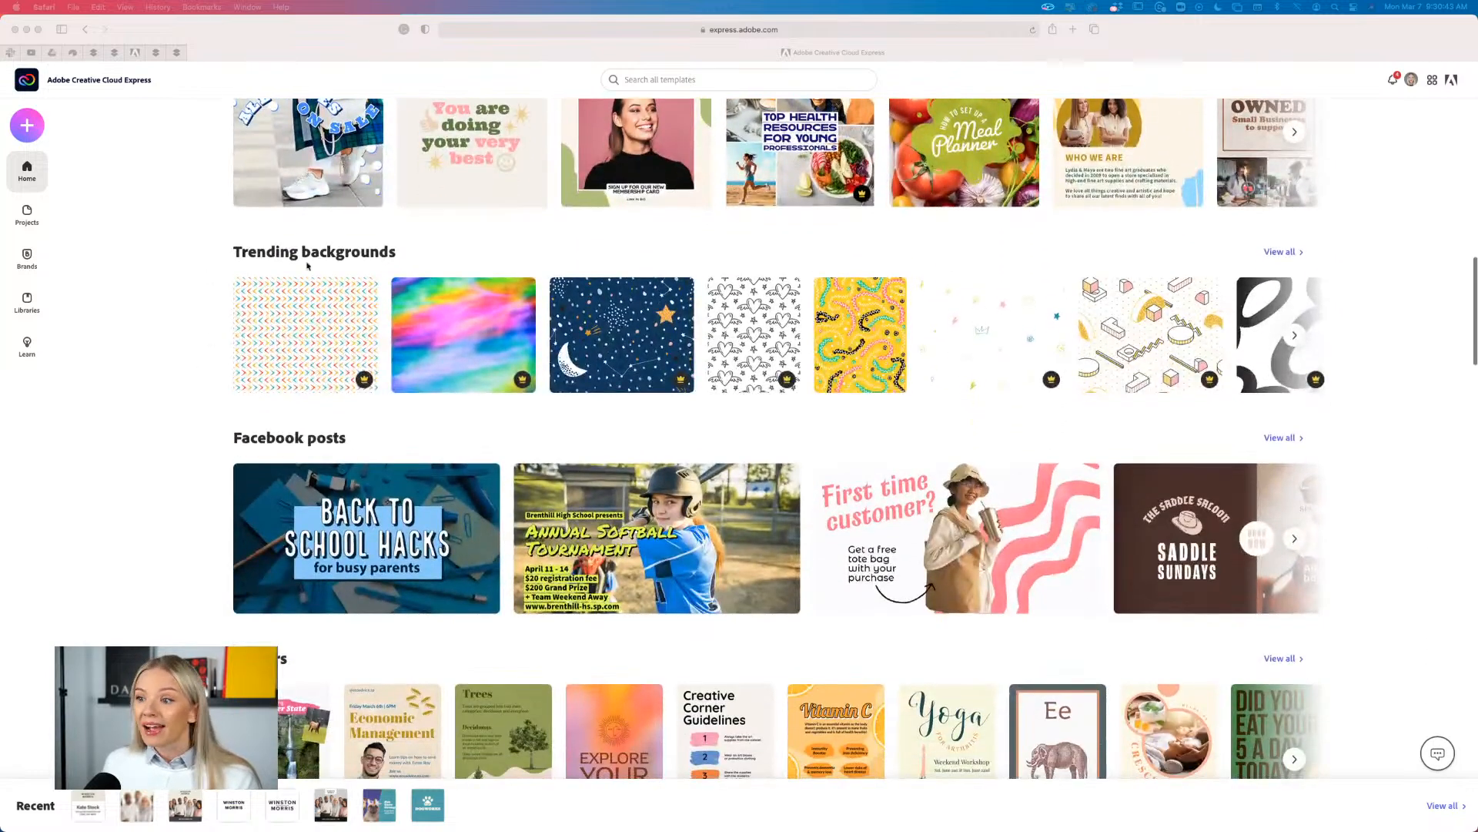
{"action": "scroll", "coordinate": [203, 352], "scroll_direction": "down", "scroll_amount": 3}
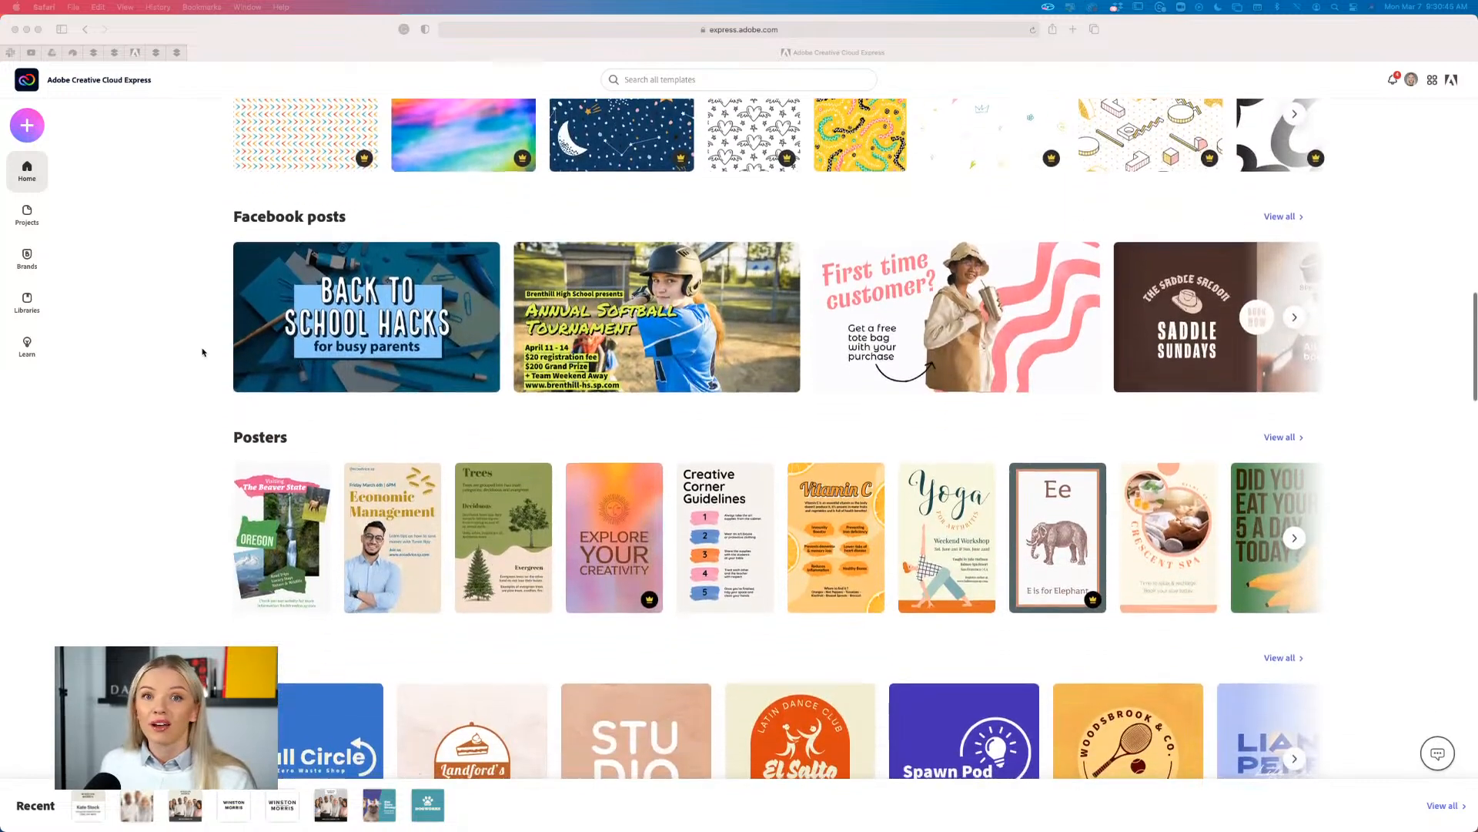
{"action": "scroll", "coordinate": [201, 351], "scroll_direction": "down", "scroll_amount": 1}
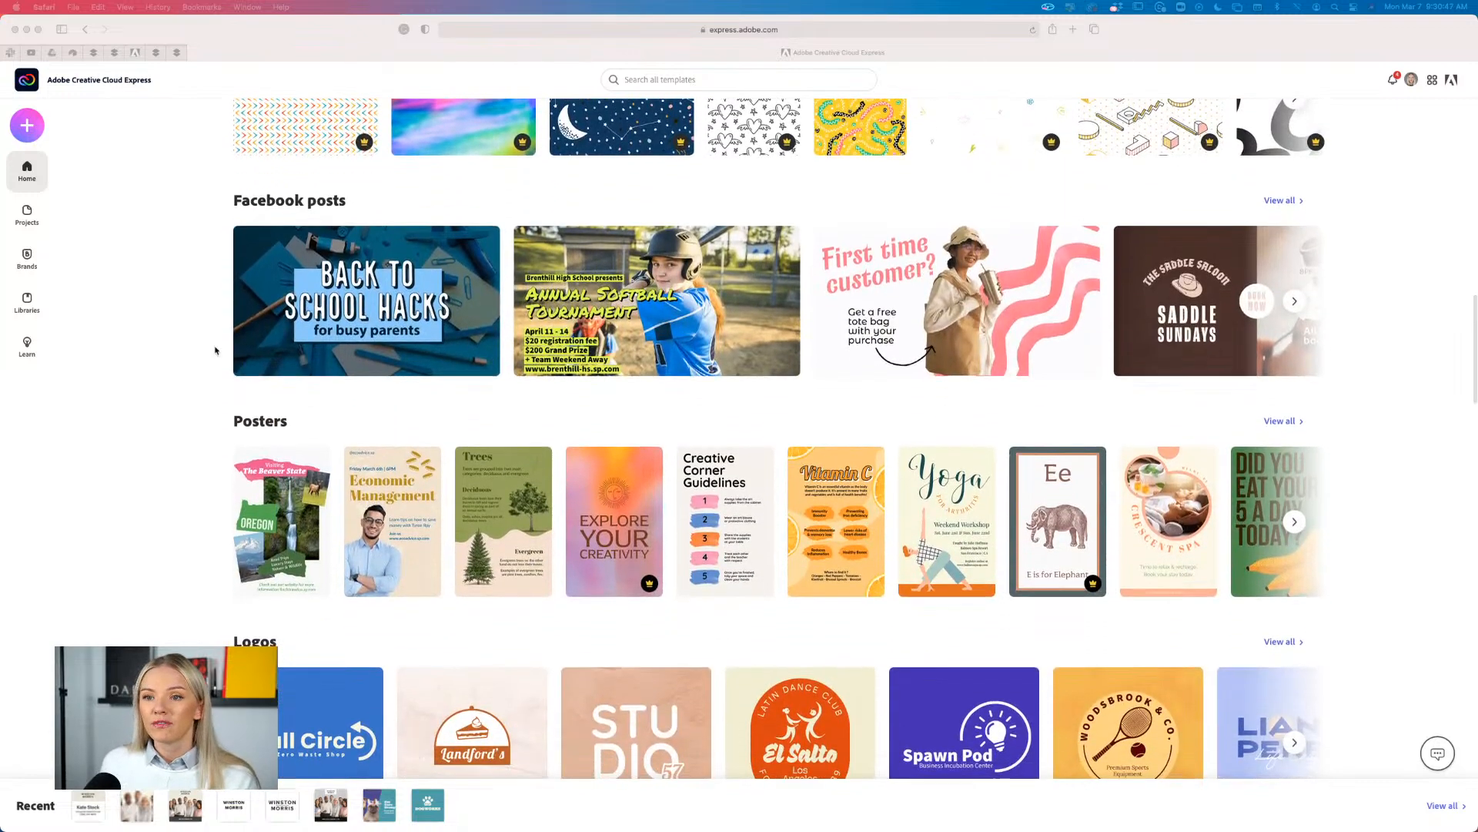
{"action": "scroll", "coordinate": [196, 385], "scroll_direction": "down", "scroll_amount": 8}
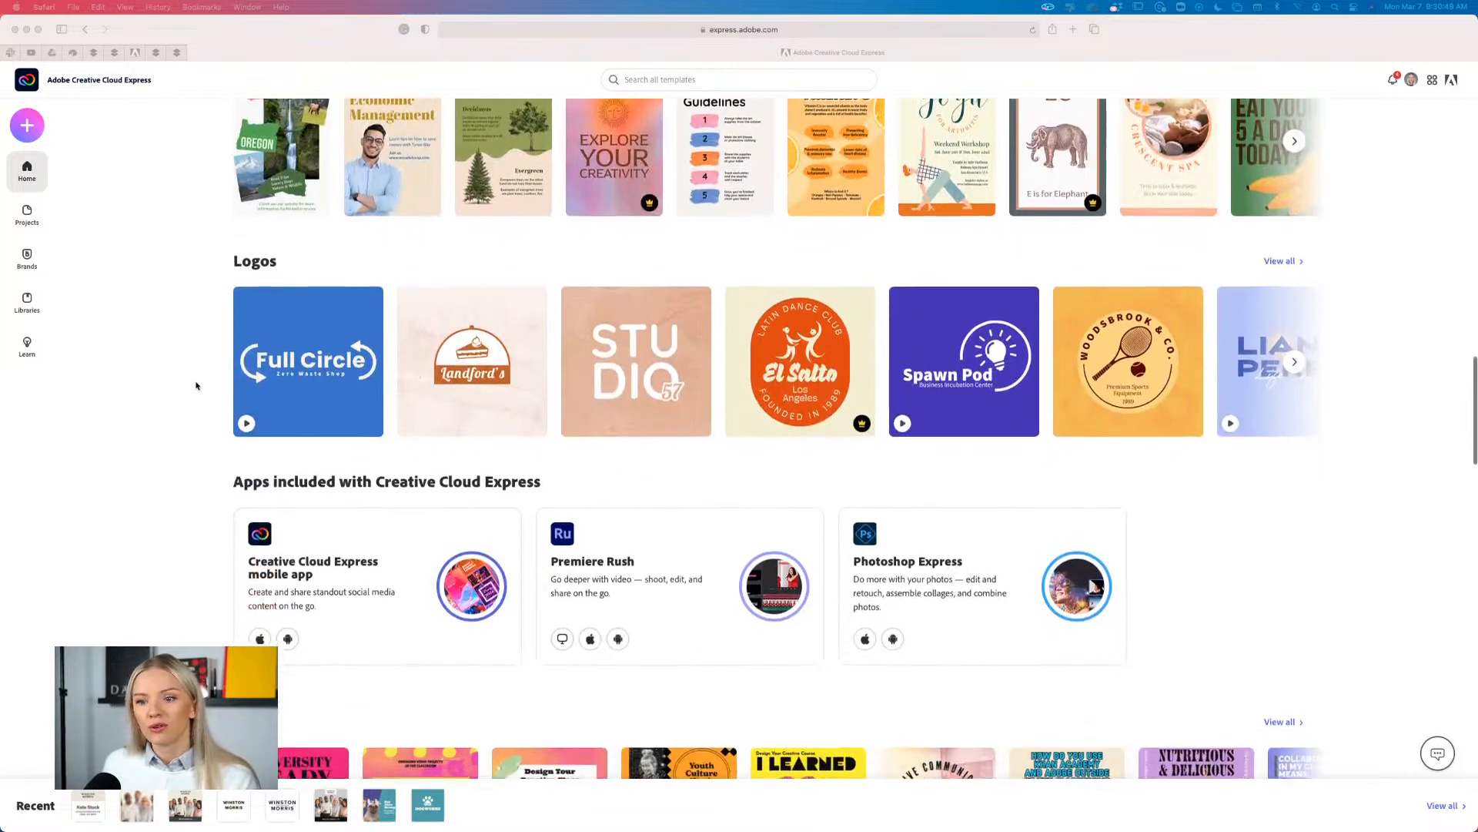
{"action": "scroll", "coordinate": [196, 385], "scroll_direction": "down", "scroll_amount": 13}
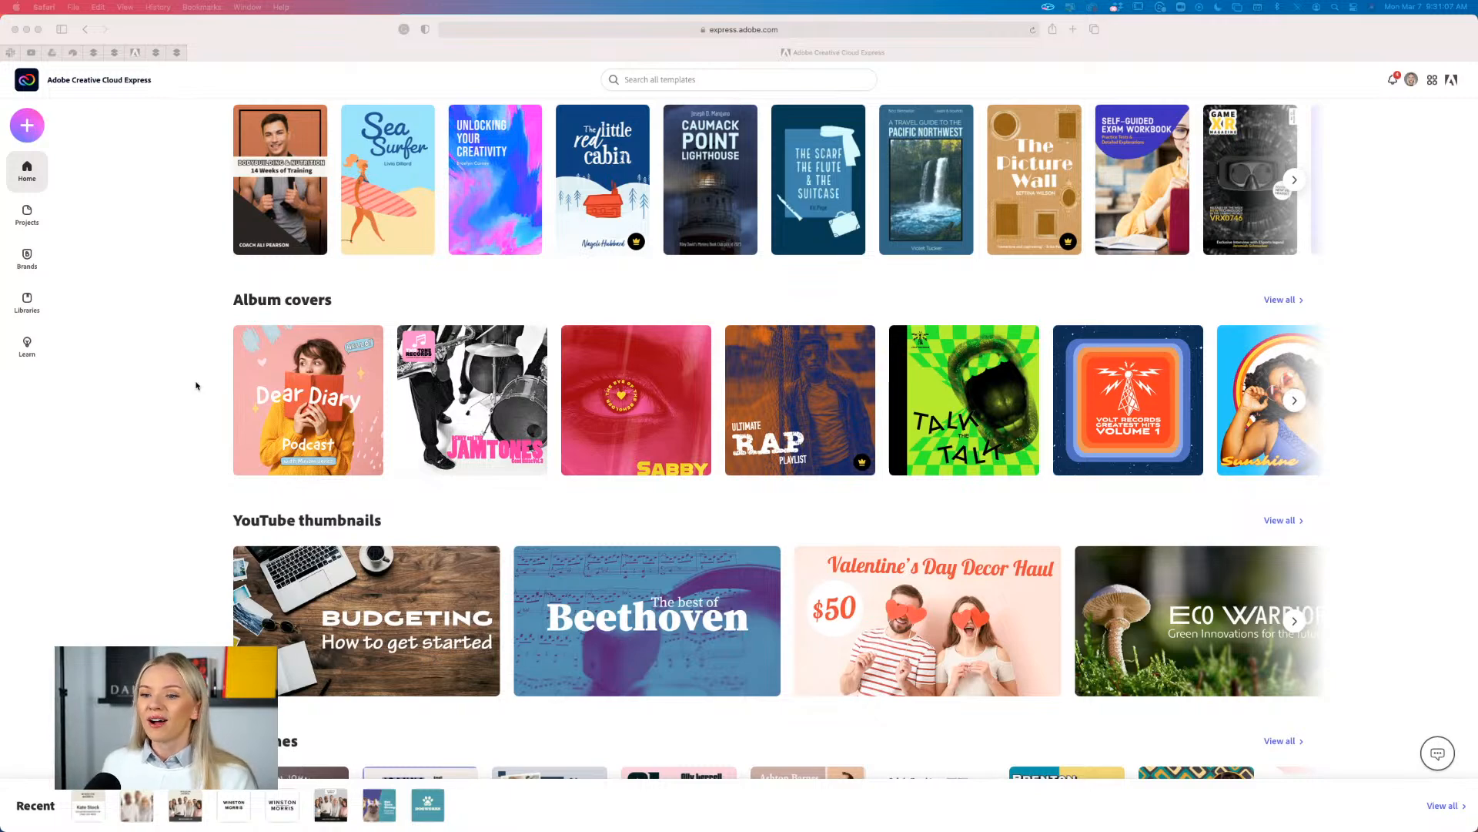
{"action": "scroll", "coordinate": [196, 385], "scroll_direction": "down", "scroll_amount": 7}
{"action": "scroll", "coordinate": [196, 385], "scroll_direction": "down", "scroll_amount": 4}
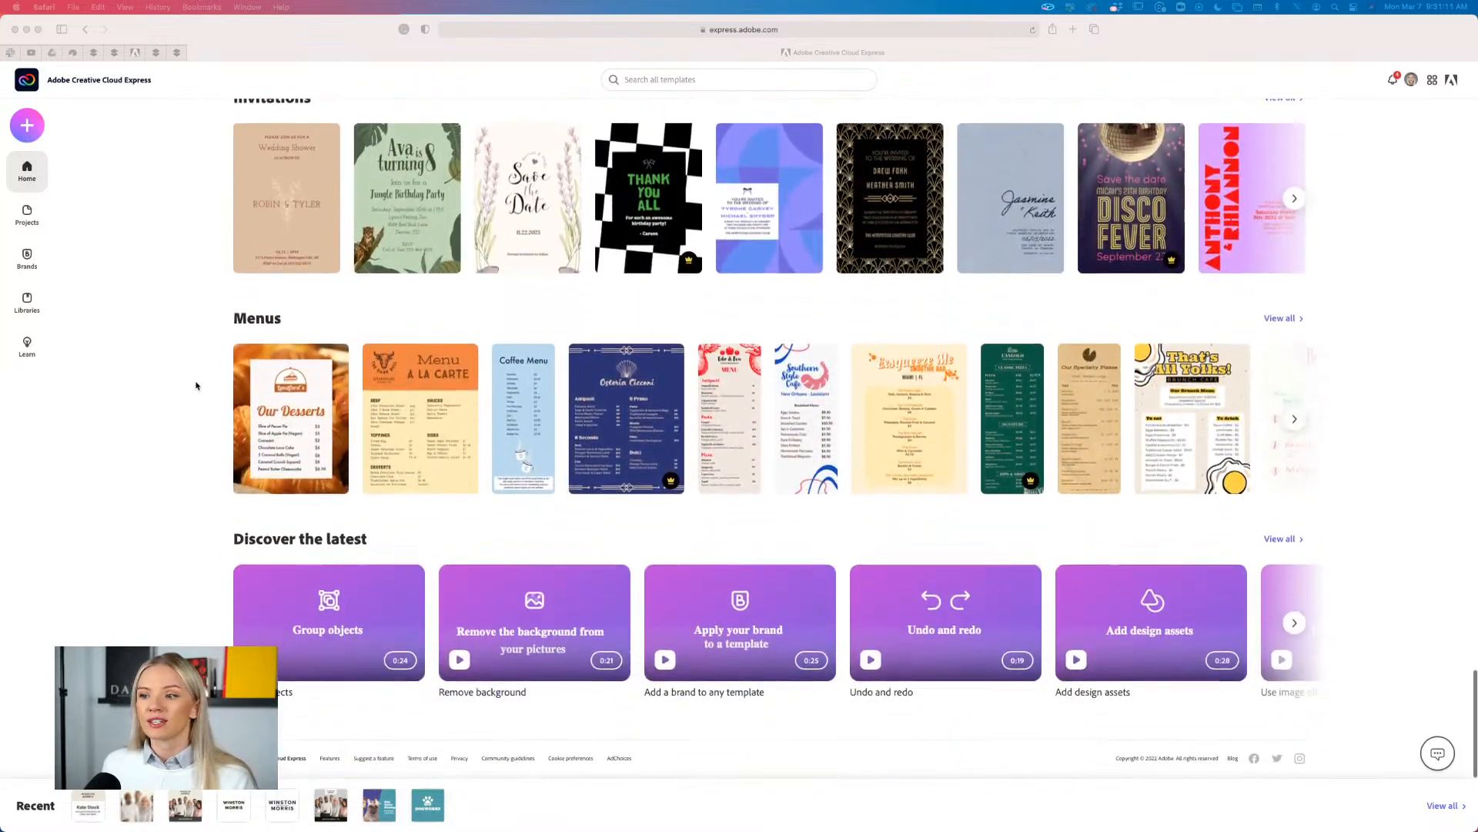
{"action": "scroll", "coordinate": [196, 385], "scroll_direction": "up", "scroll_amount": 15}
{"action": "scroll", "coordinate": [196, 385], "scroll_direction": "up", "scroll_amount": 10}
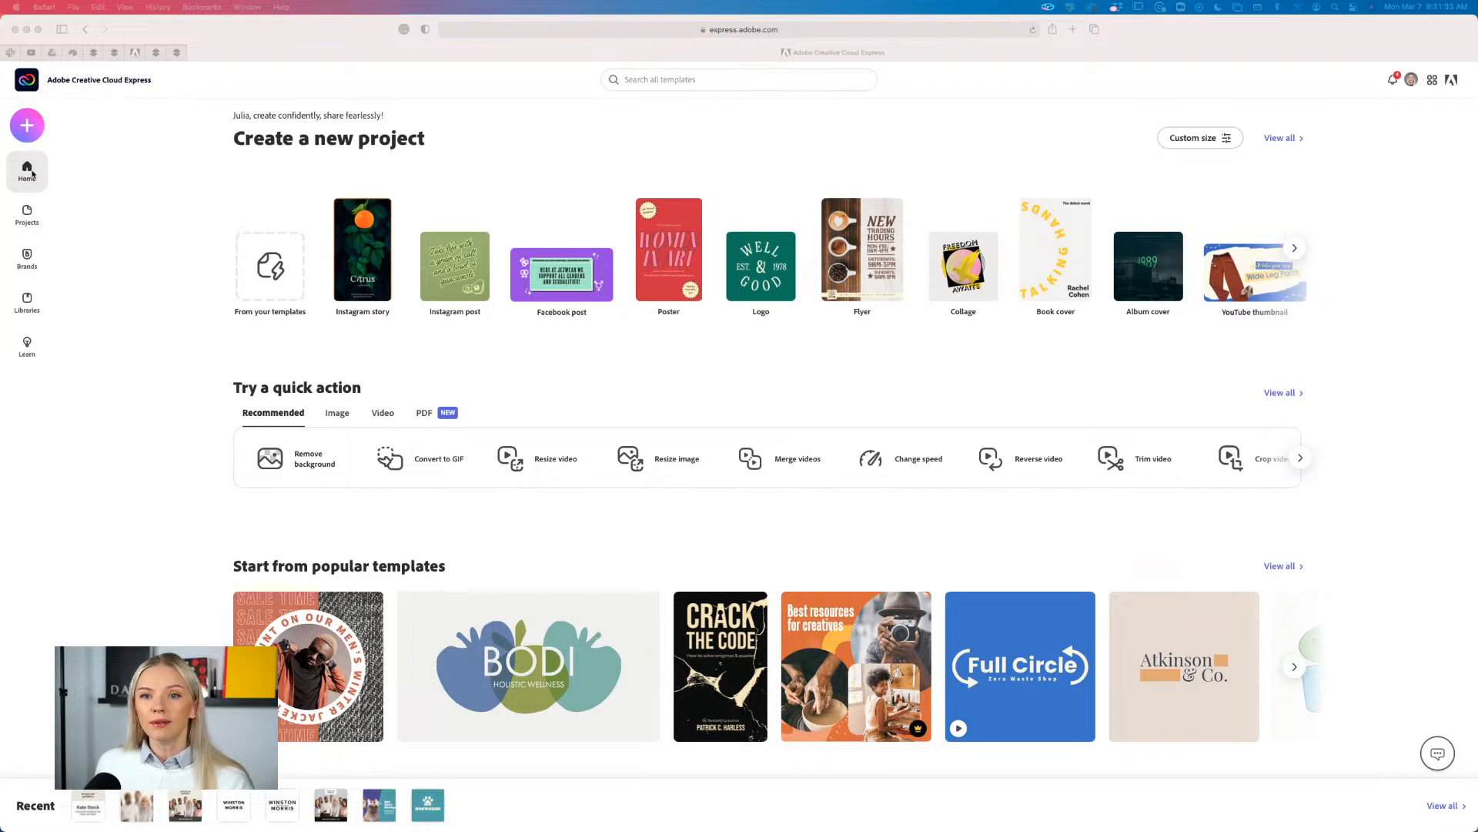
View the full catalogue of templates for new projects, look through its categories and return to the home page
{"action": "left_click", "coordinate": [26, 126]}
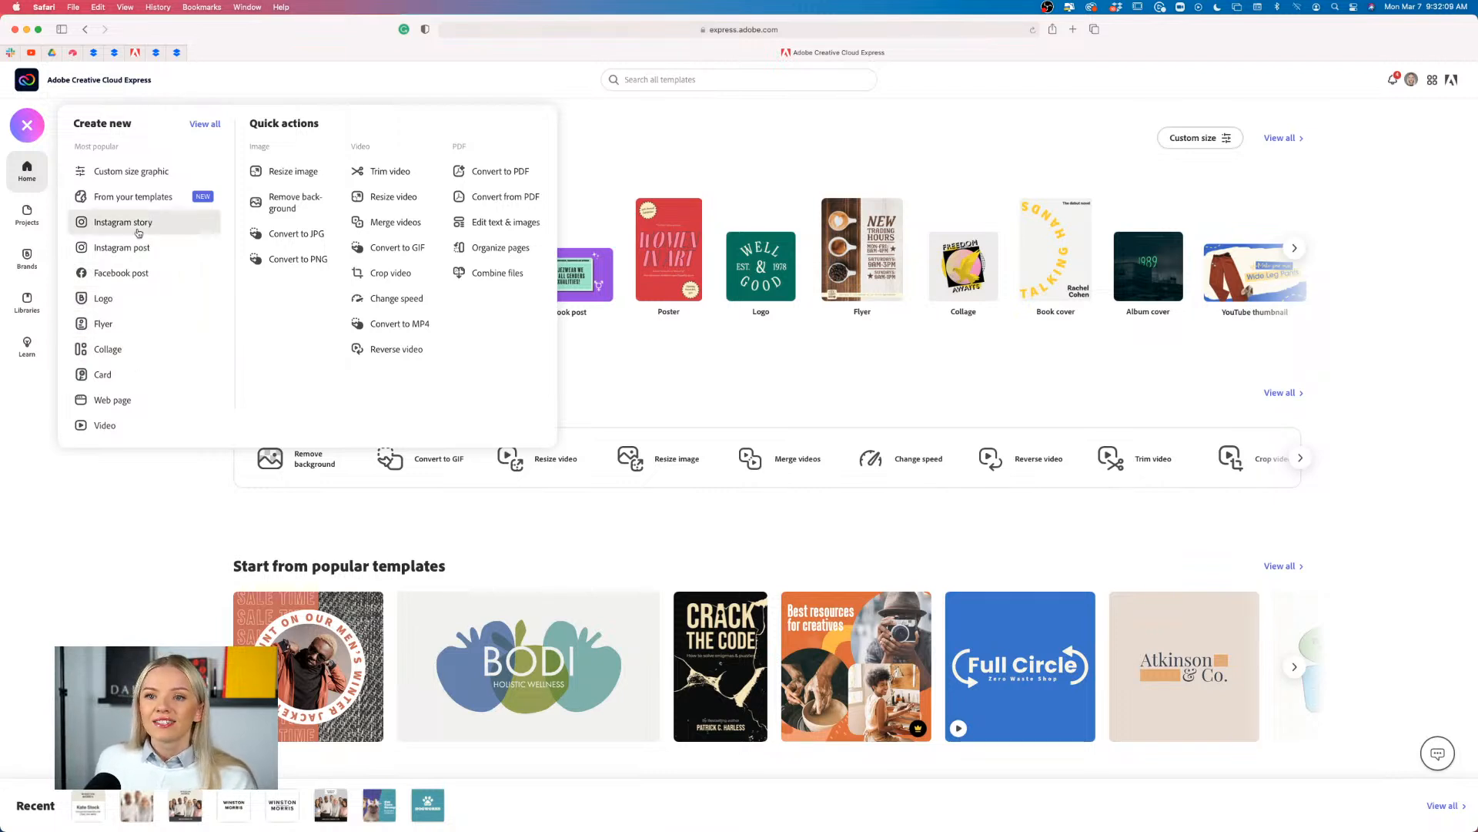
{"action": "left_click", "coordinate": [202, 126]}
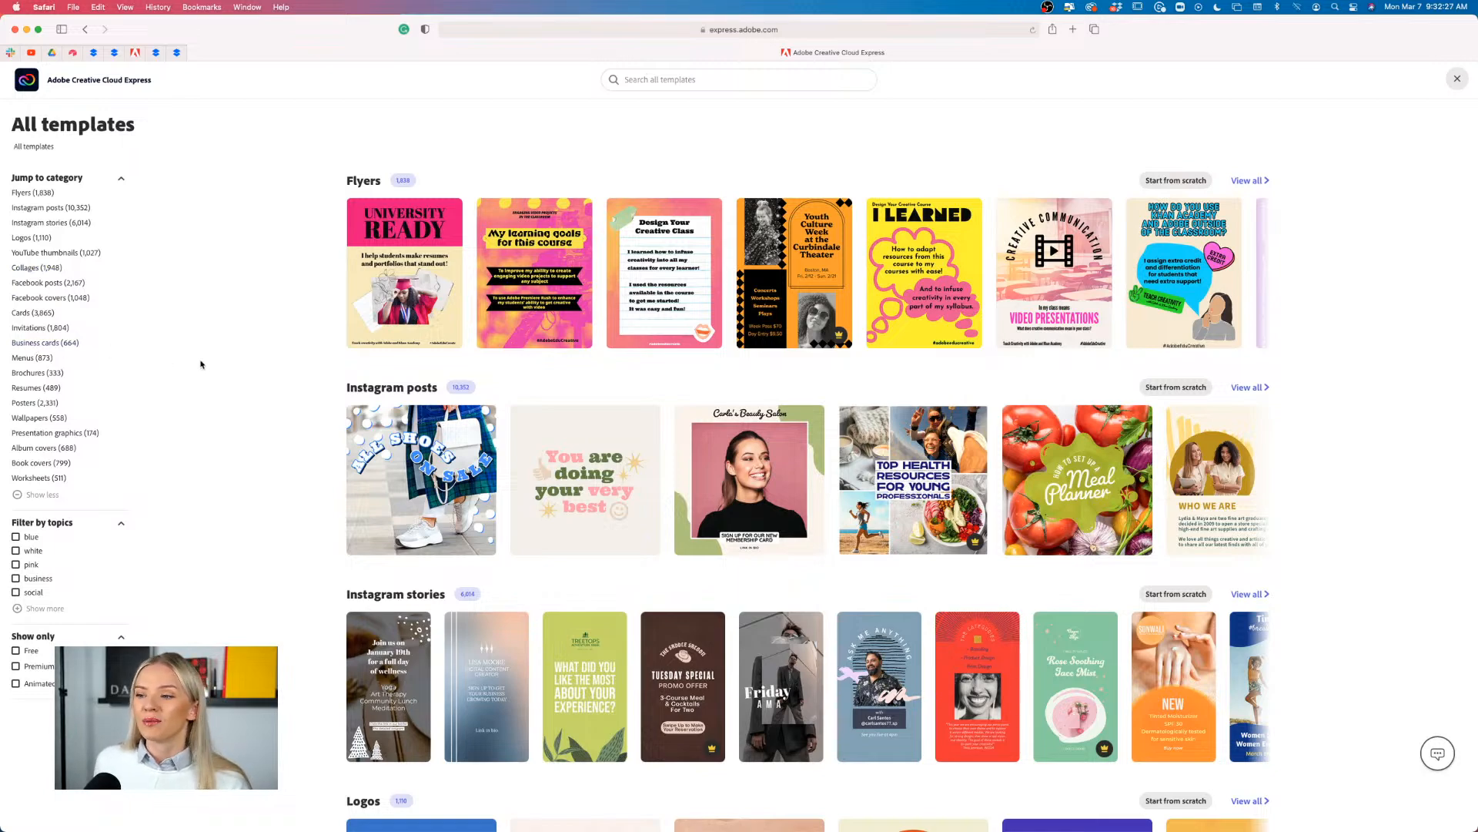
{"action": "scroll", "coordinate": [299, 496], "scroll_direction": "down", "scroll_amount": 10}
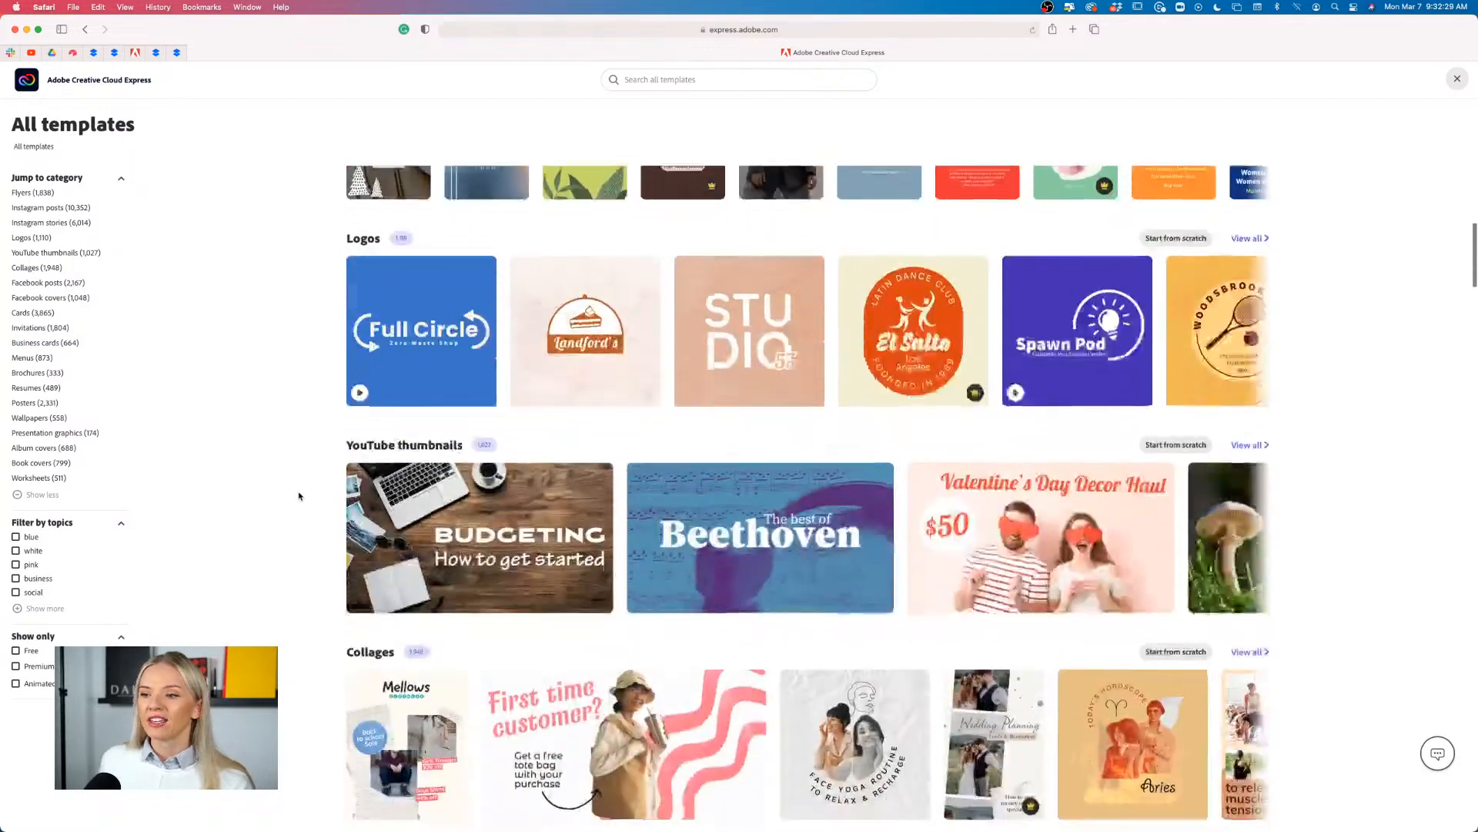
{"action": "scroll", "coordinate": [299, 496], "scroll_direction": "down", "scroll_amount": 2}
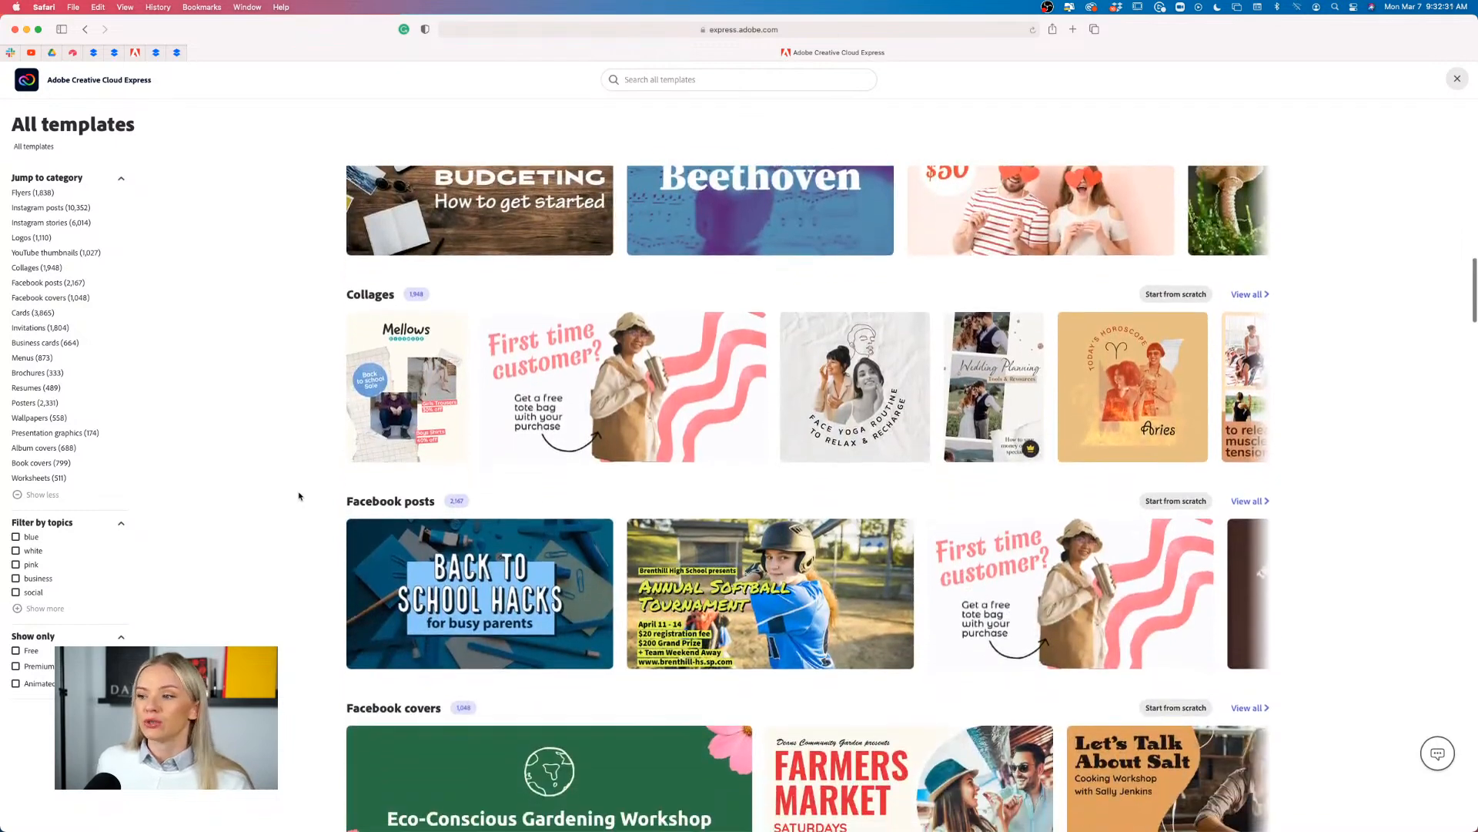
{"action": "scroll", "coordinate": [299, 496], "scroll_direction": "up", "scroll_amount": 10}
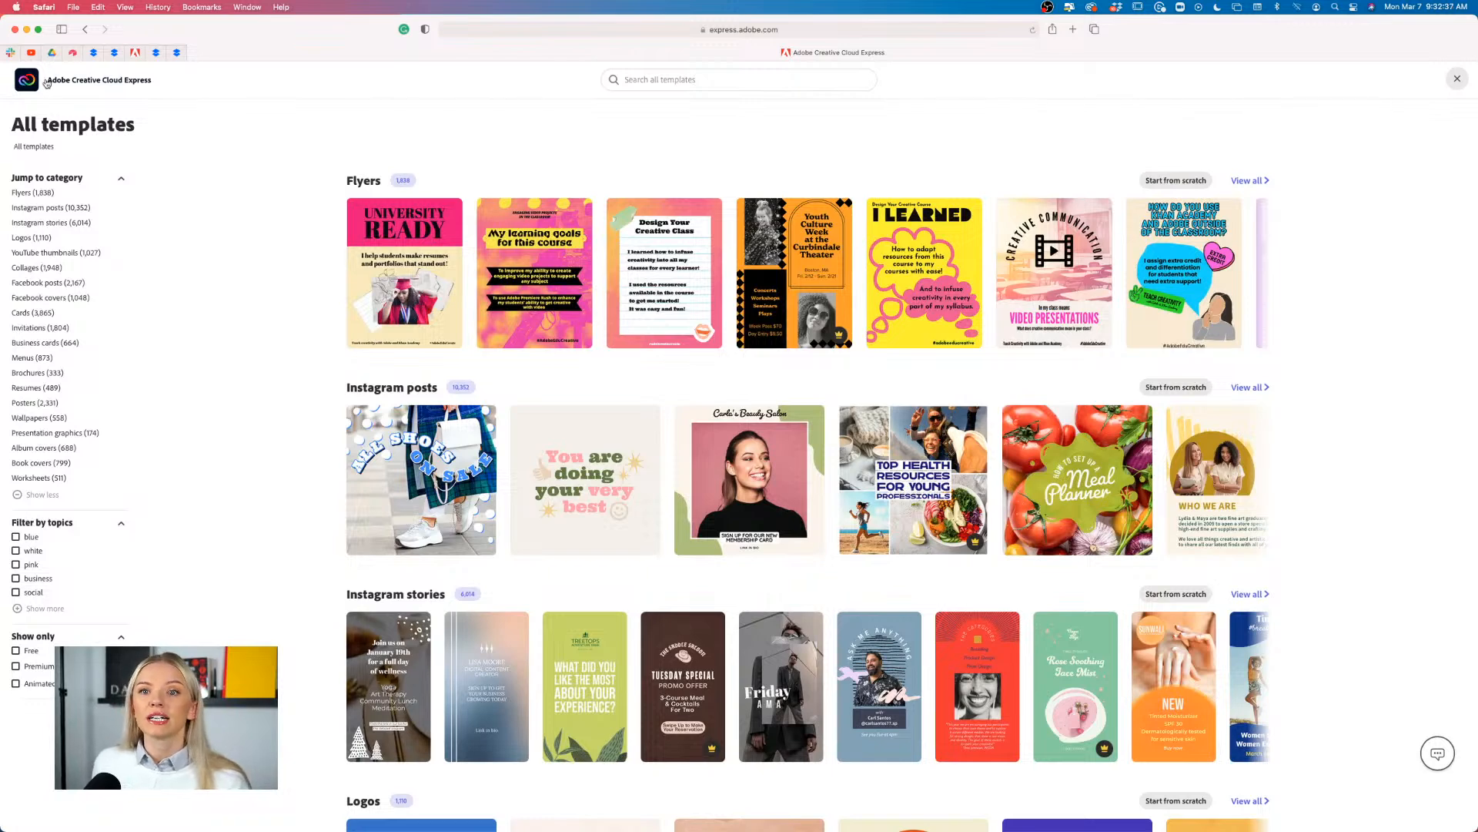
{"action": "left_click", "coordinate": [29, 85]}
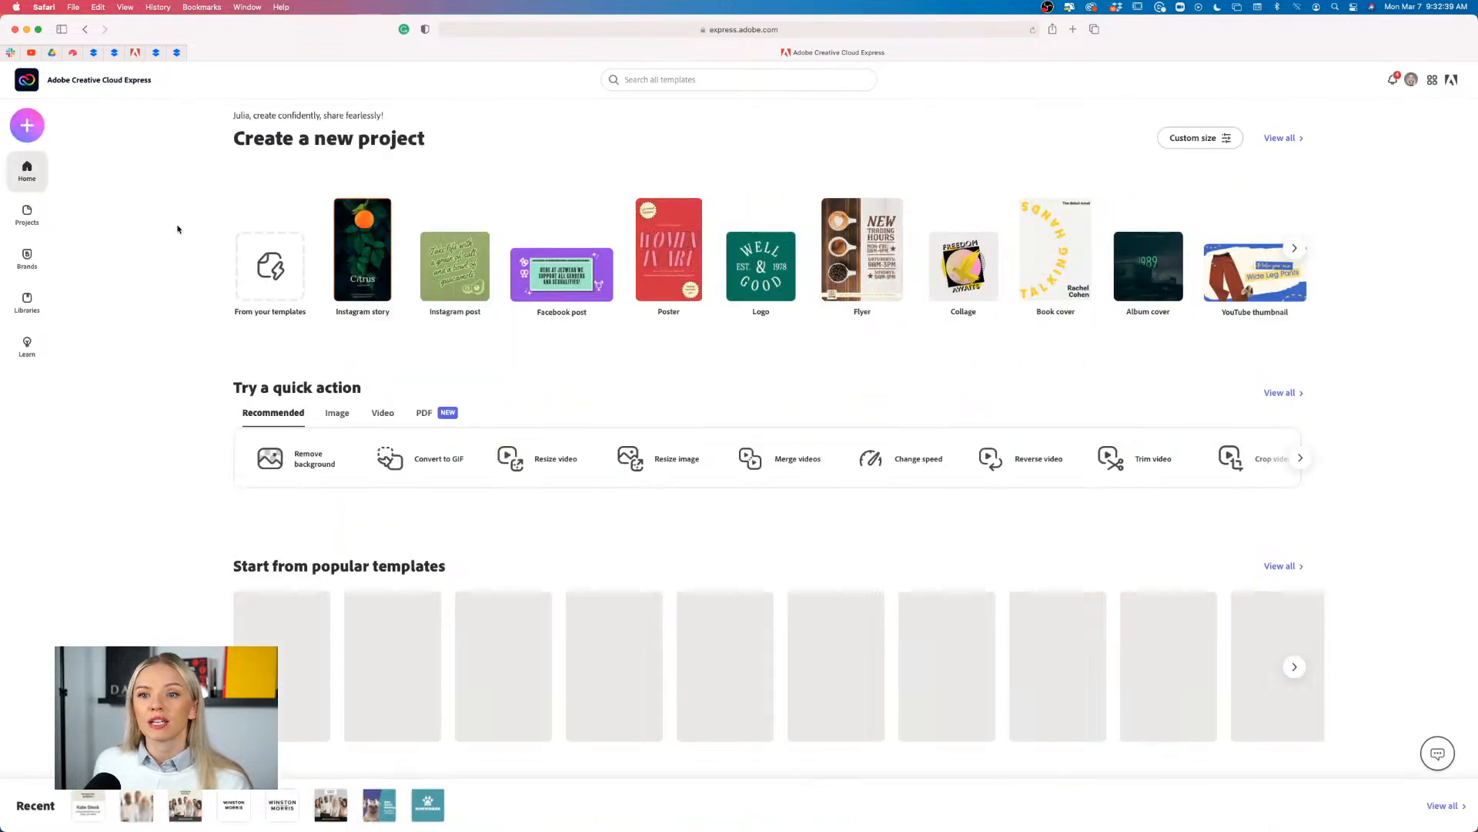
{"action": "scroll", "coordinate": [189, 231], "scroll_direction": "down", "scroll_amount": 3}
{"action": "scroll", "coordinate": [188, 231], "scroll_direction": "up", "scroll_amount": 3}
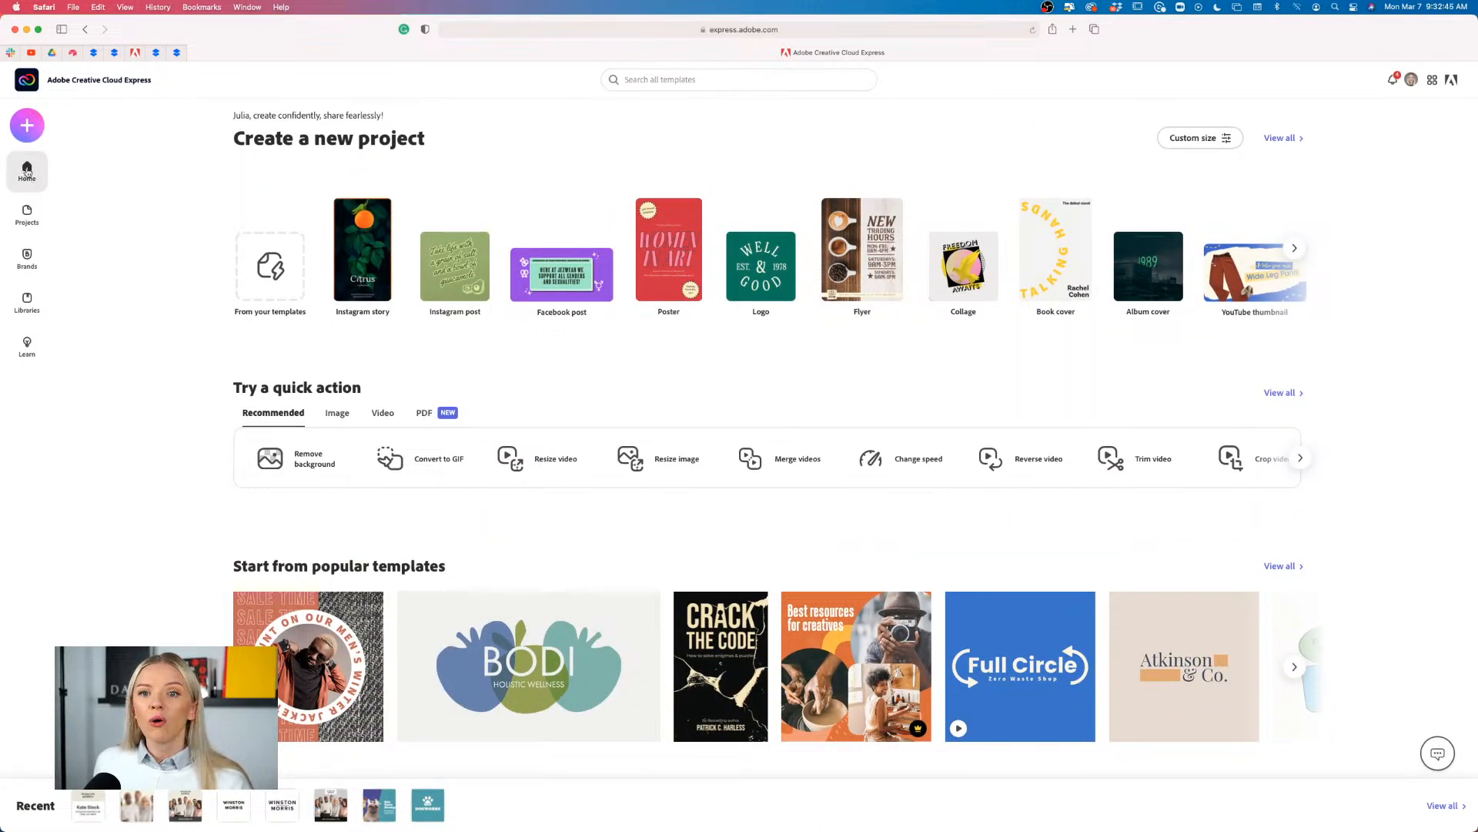
Review the Projects, Brands and Learn pages
{"action": "left_click", "coordinate": [27, 212]}
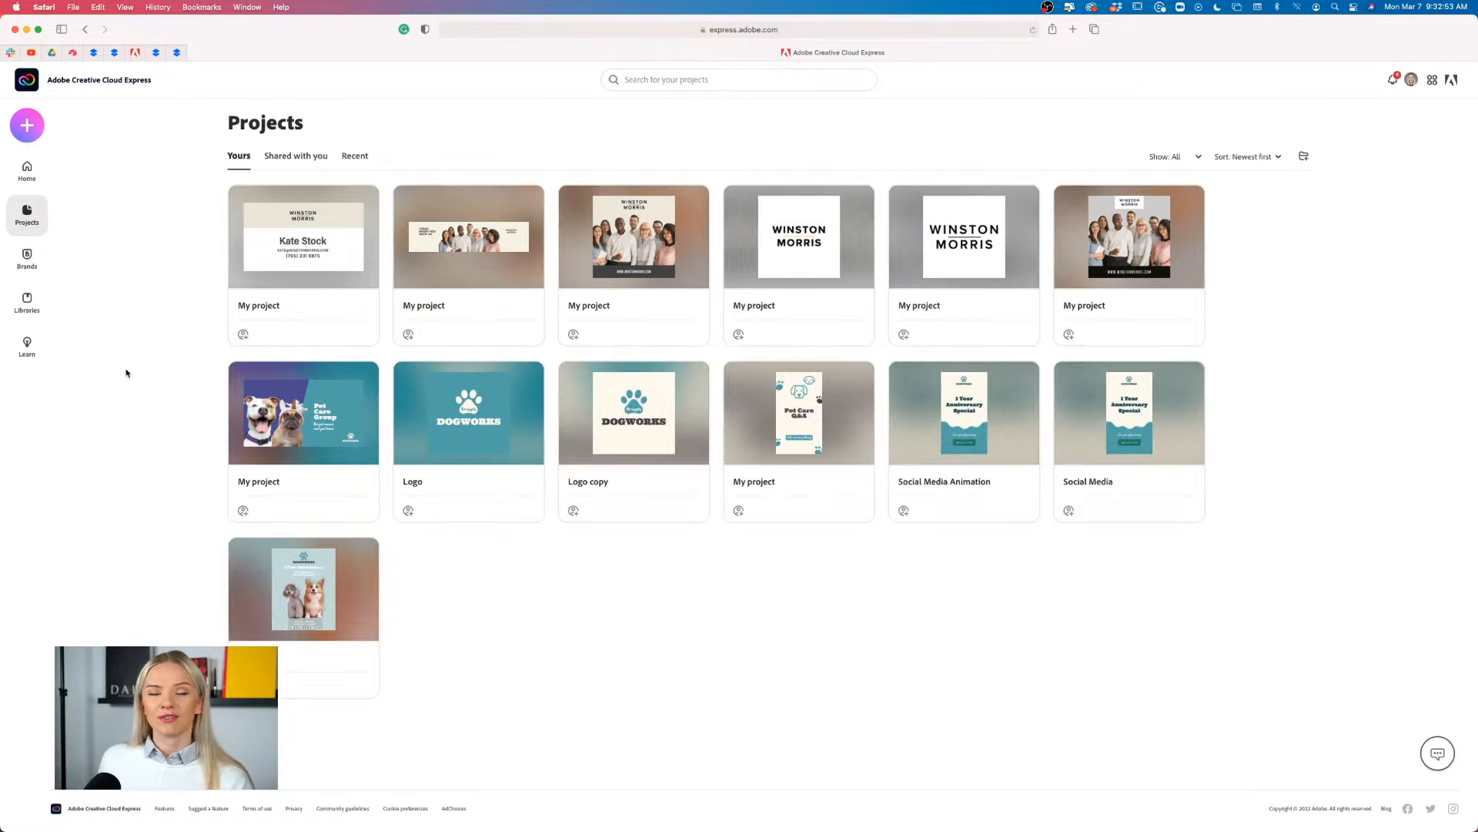
{"action": "left_click", "coordinate": [27, 260]}
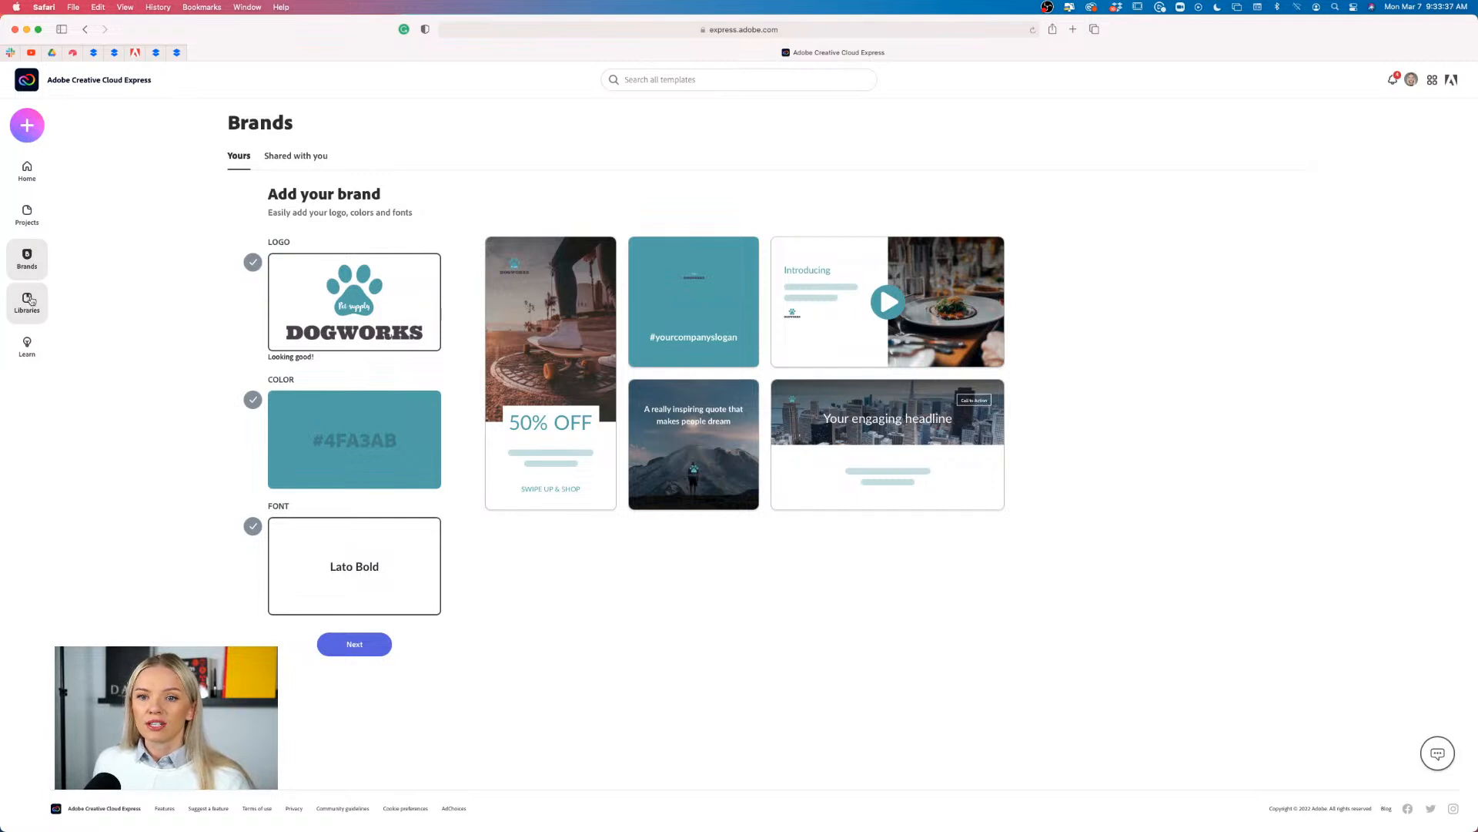
{"action": "left_click", "coordinate": [27, 347]}
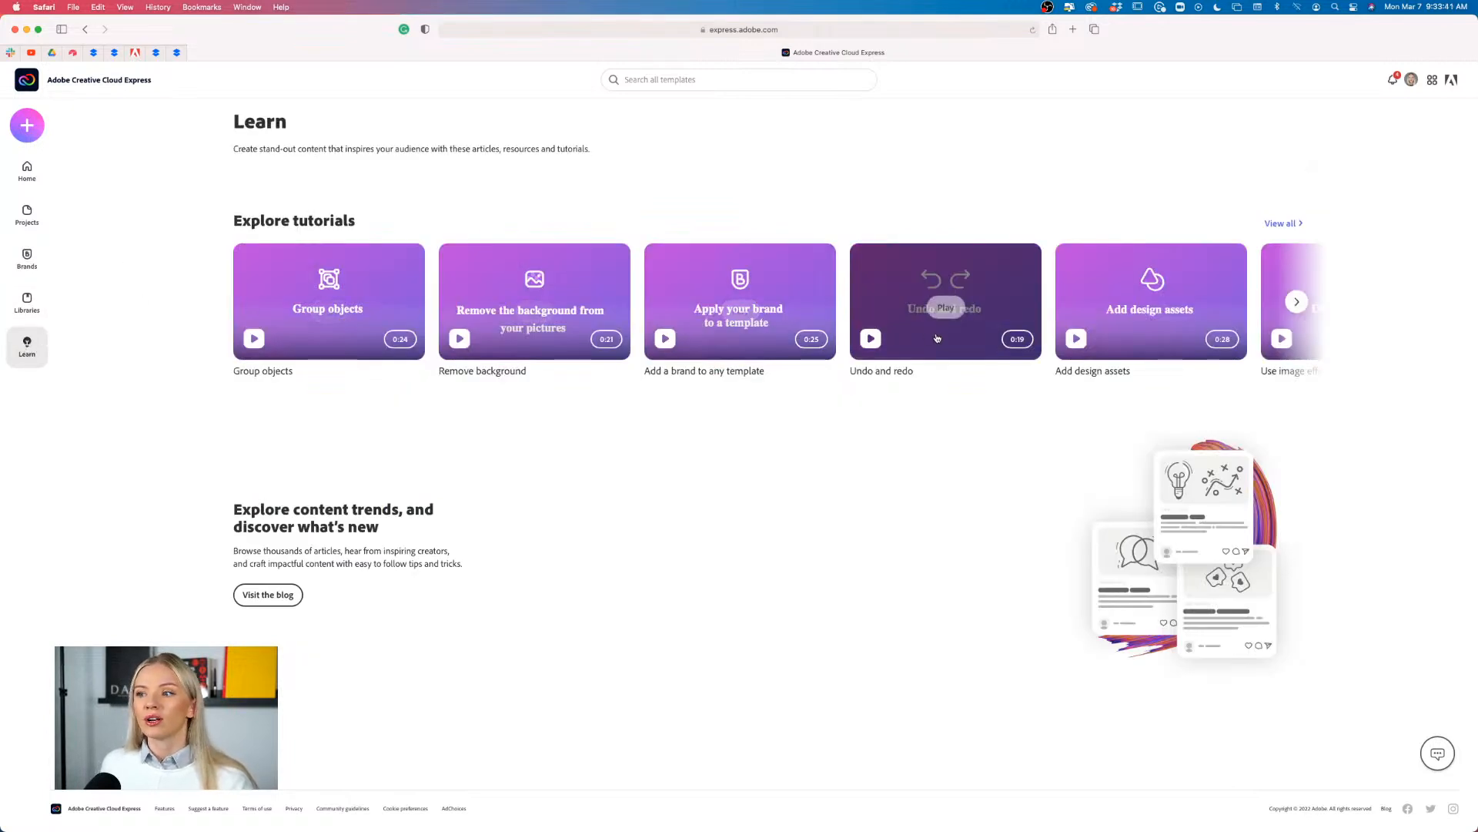
{"action": "mouse_move", "coordinate": [1306, 312]}
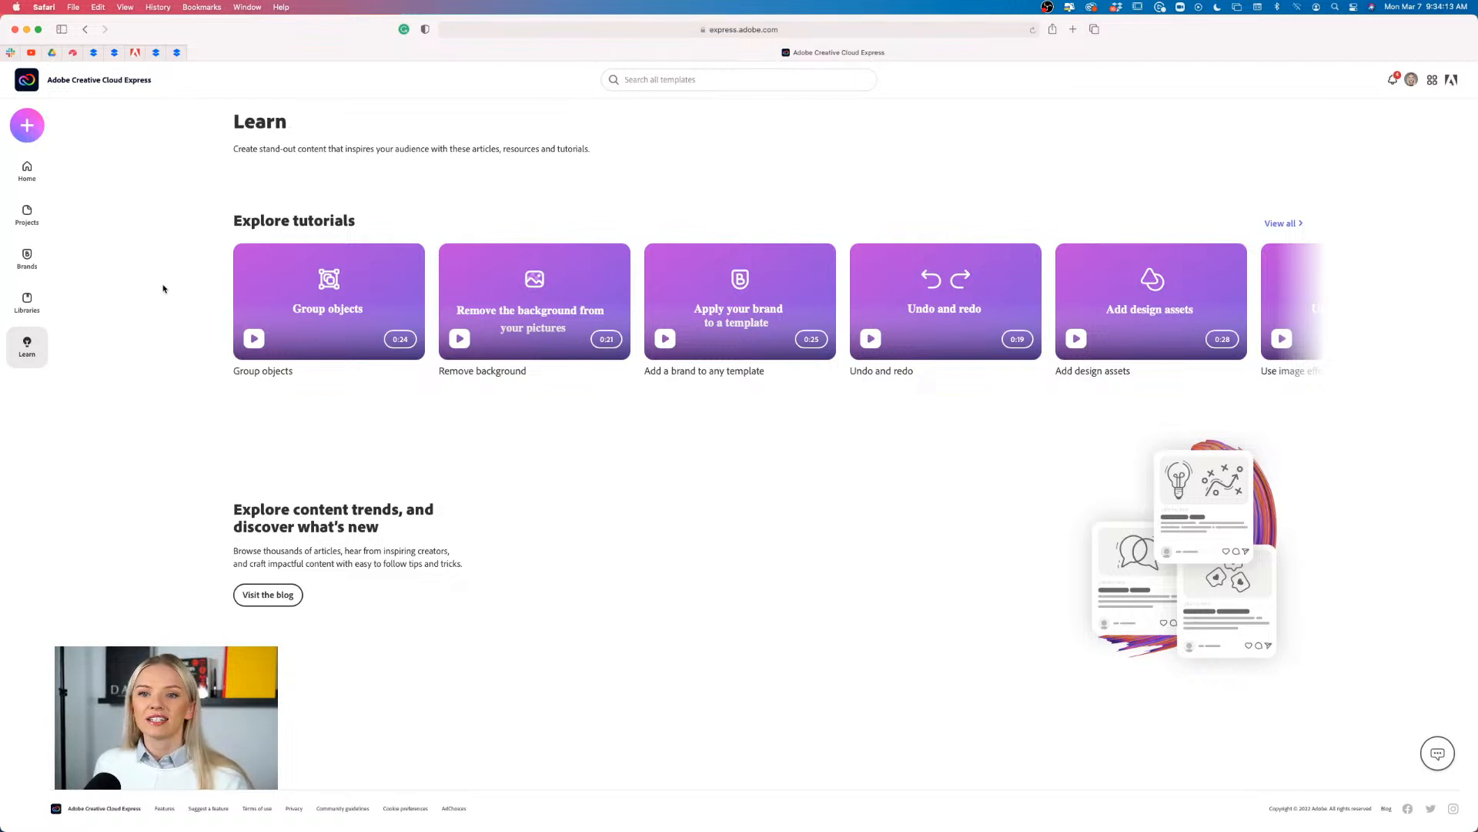
Create a custom-size graphic 1584 px wide and 396 px high, and close the template suggestions
{"action": "left_click", "coordinate": [29, 127]}
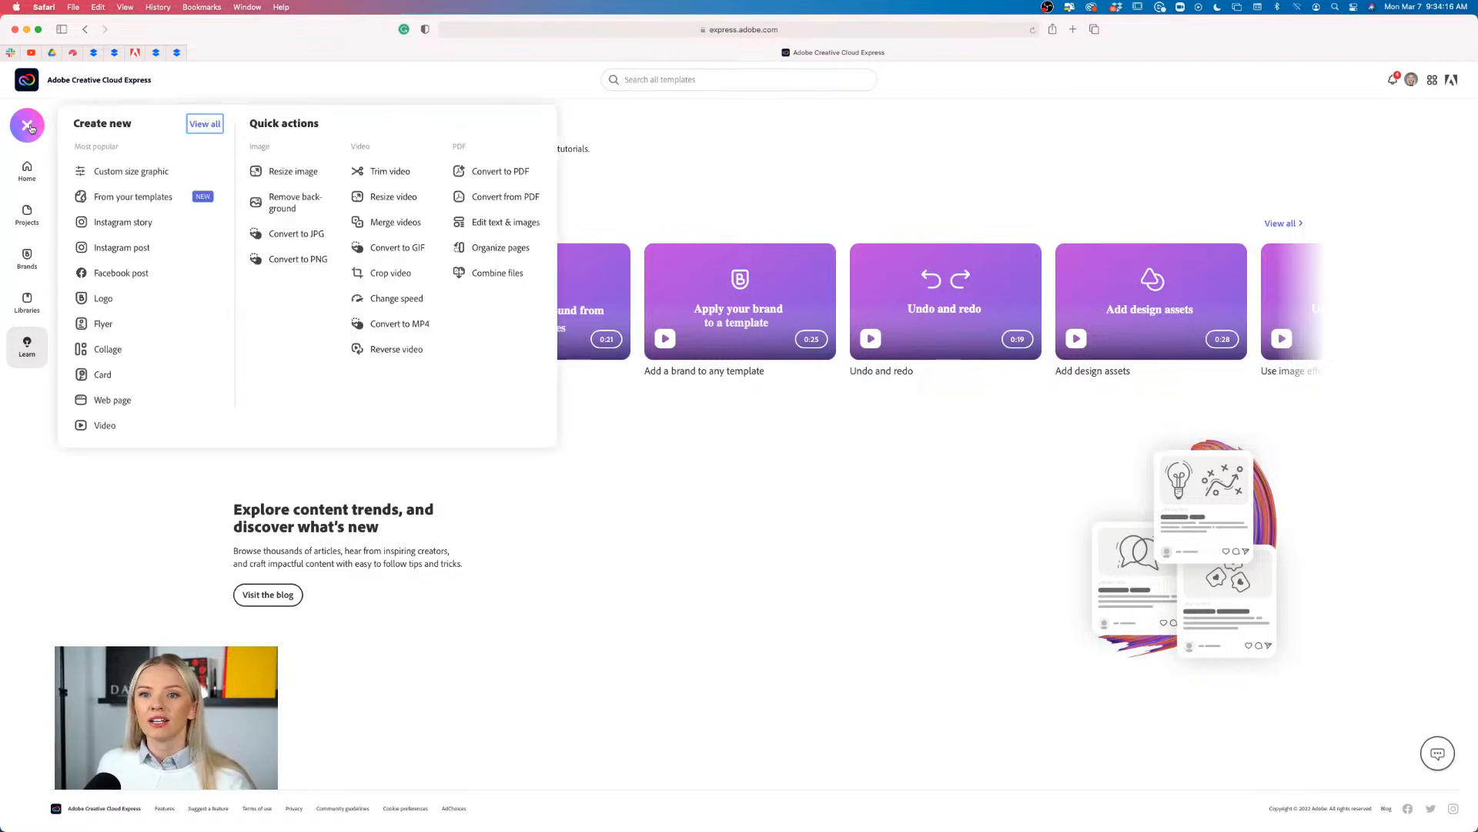
{"action": "left_click", "coordinate": [151, 171]}
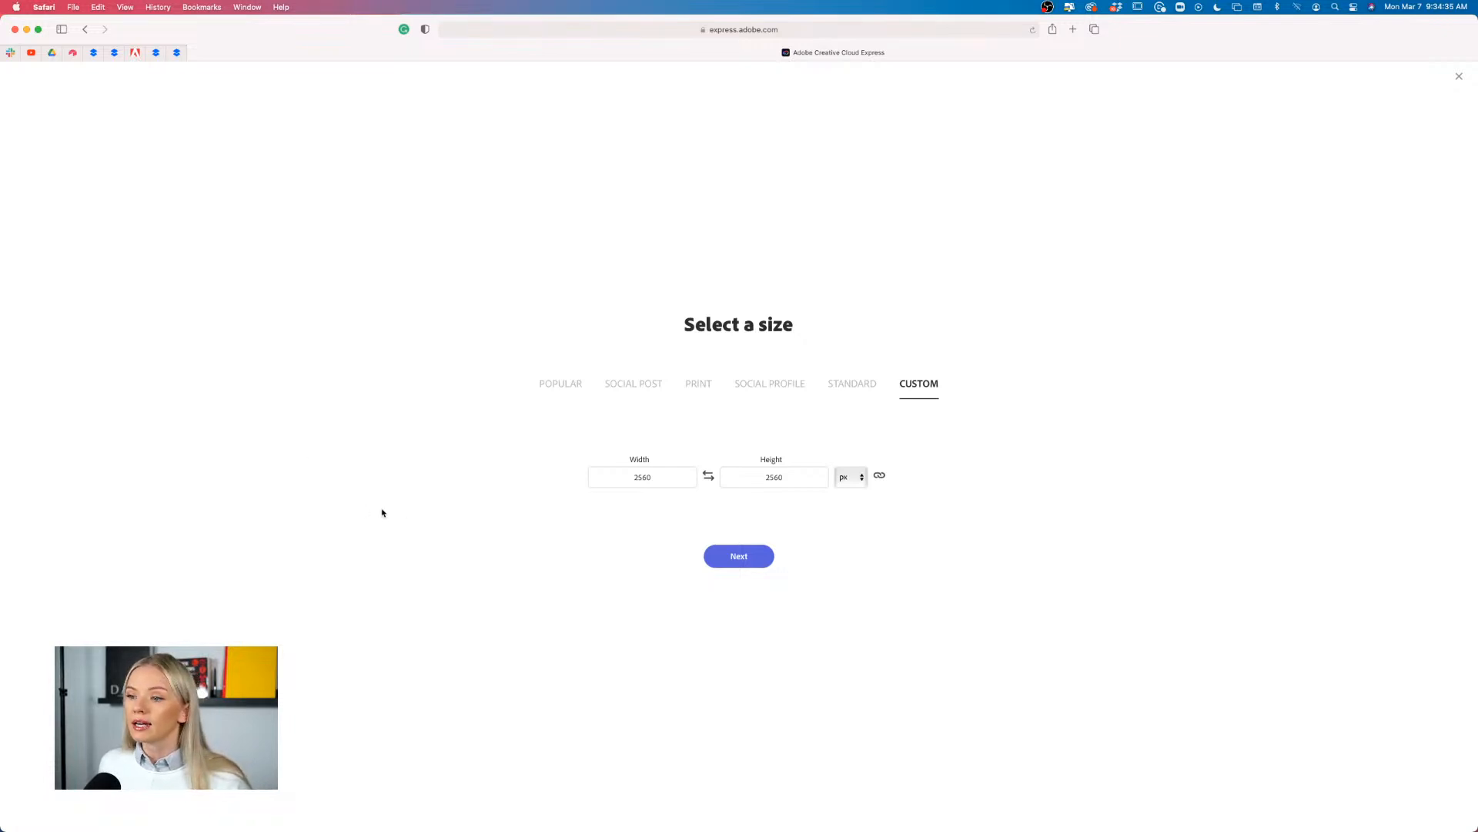
{"action": "left_click", "coordinate": [664, 478]}
{"action": "double_click", "coordinate": [663, 479]}
{"action": "key", "text": "BackSpace"}
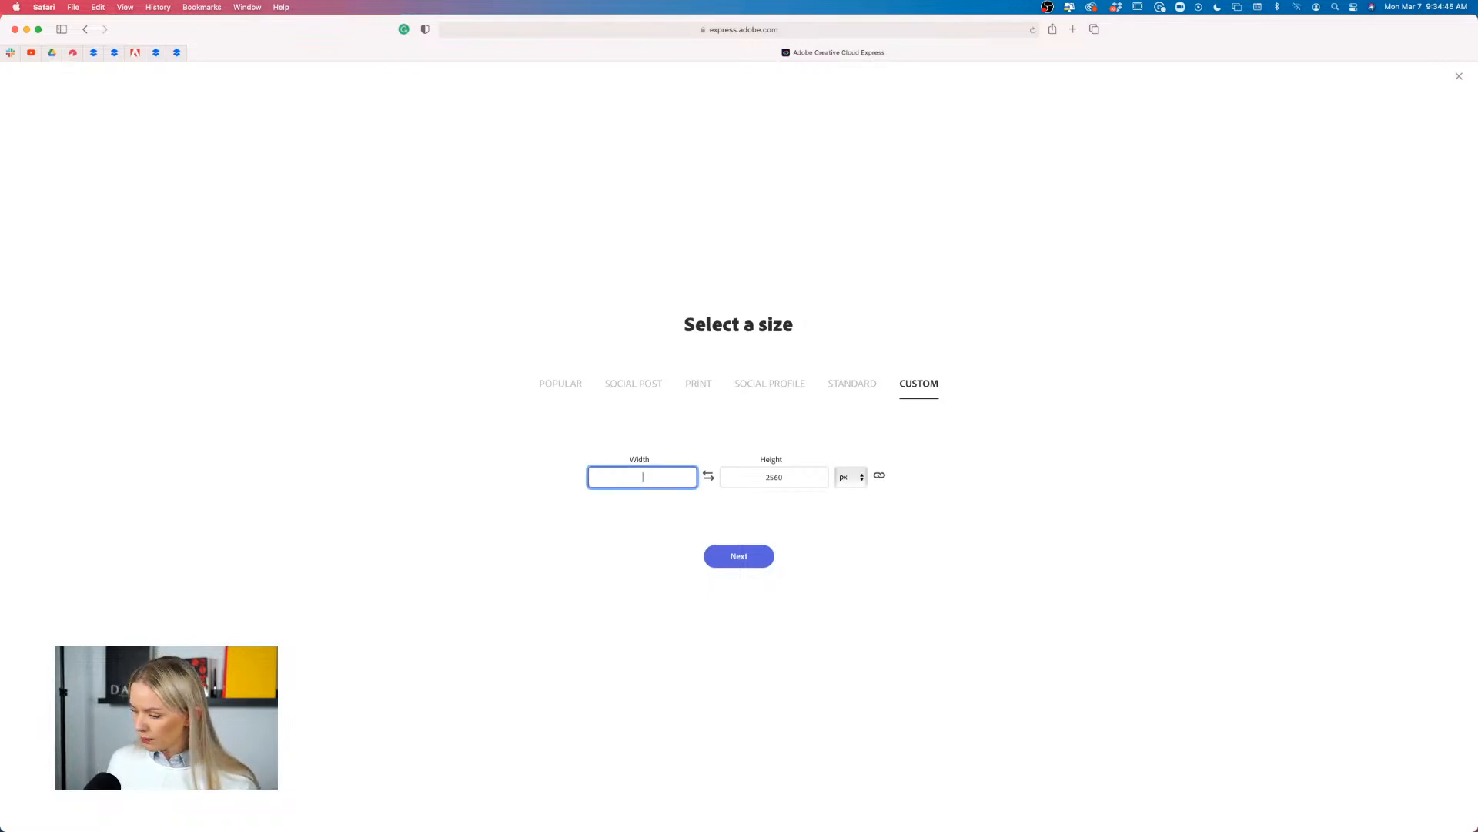
{"action": "type", "text": "15"}
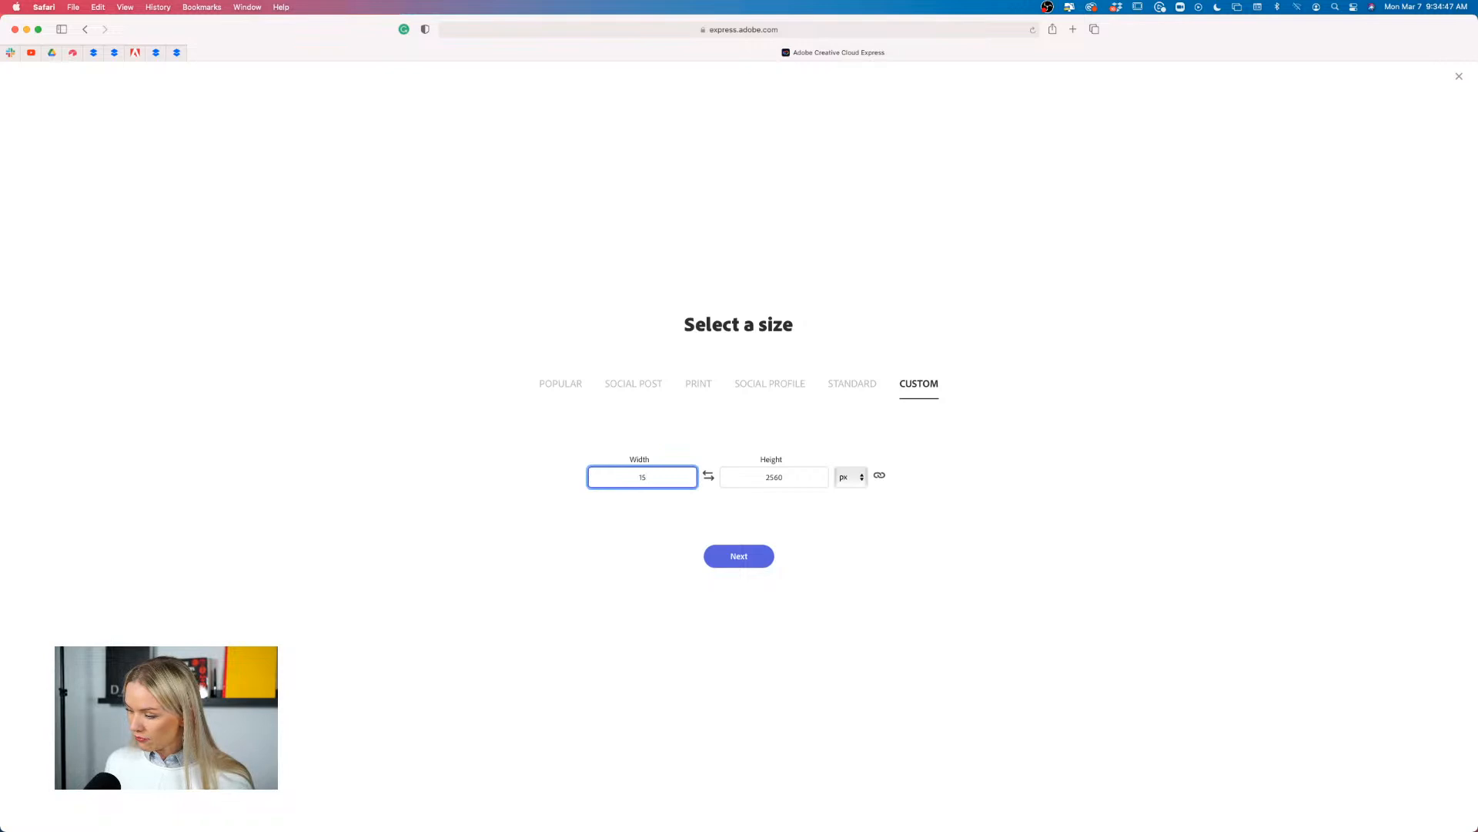
{"action": "type", "text": "84"}
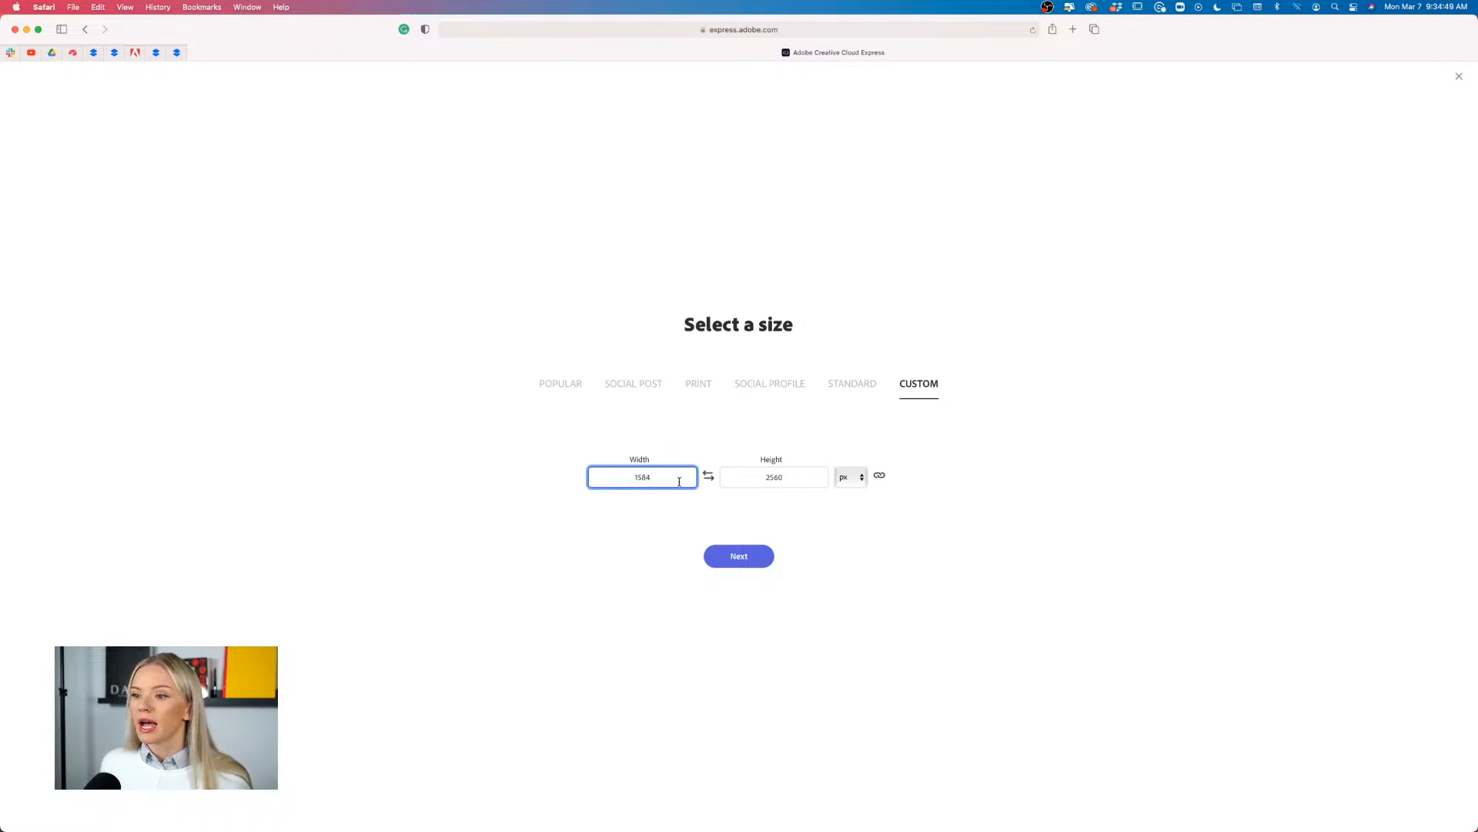
{"action": "double_click", "coordinate": [801, 482]}
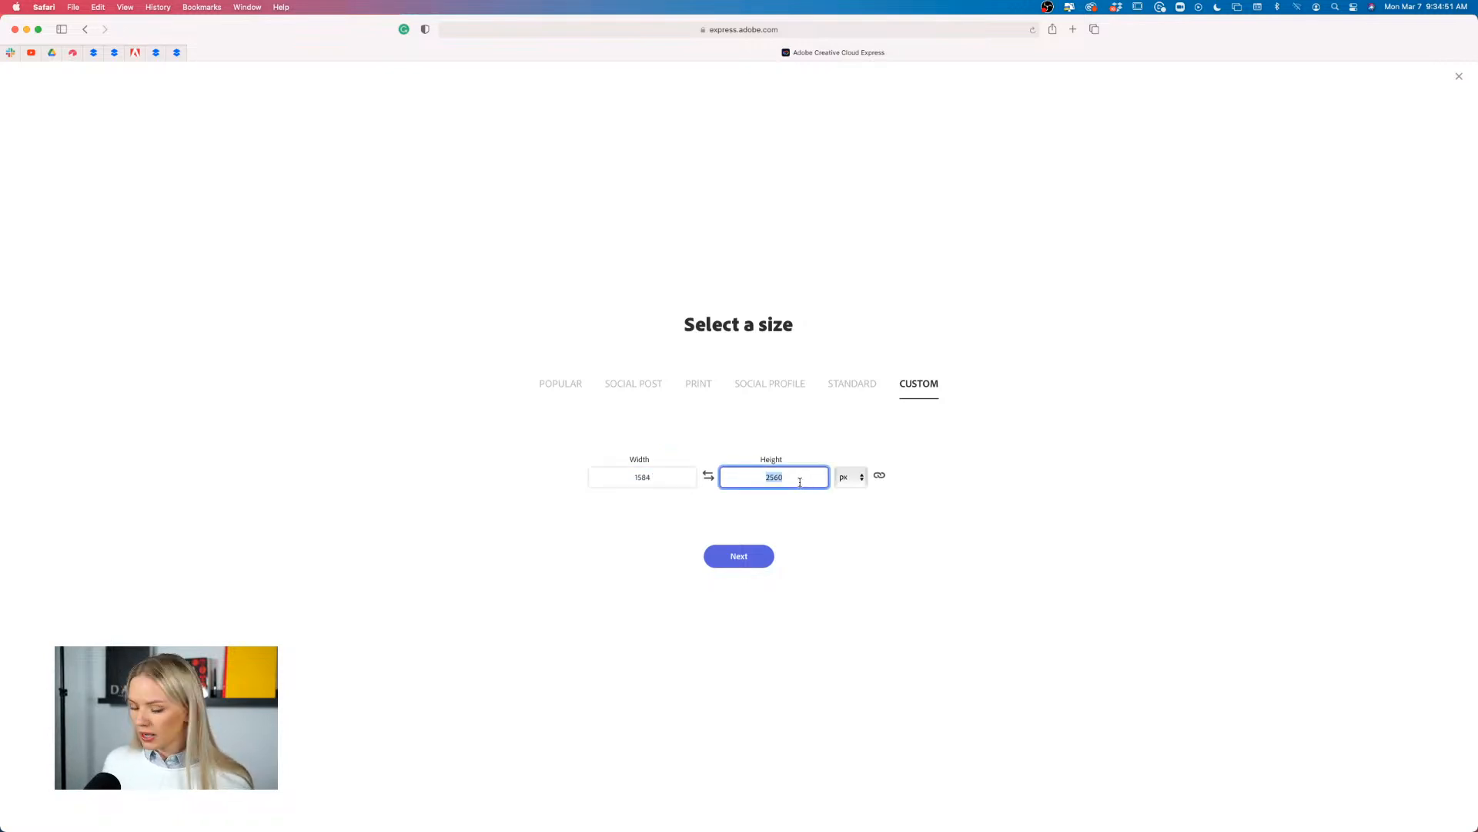
{"action": "type", "text": "396"}
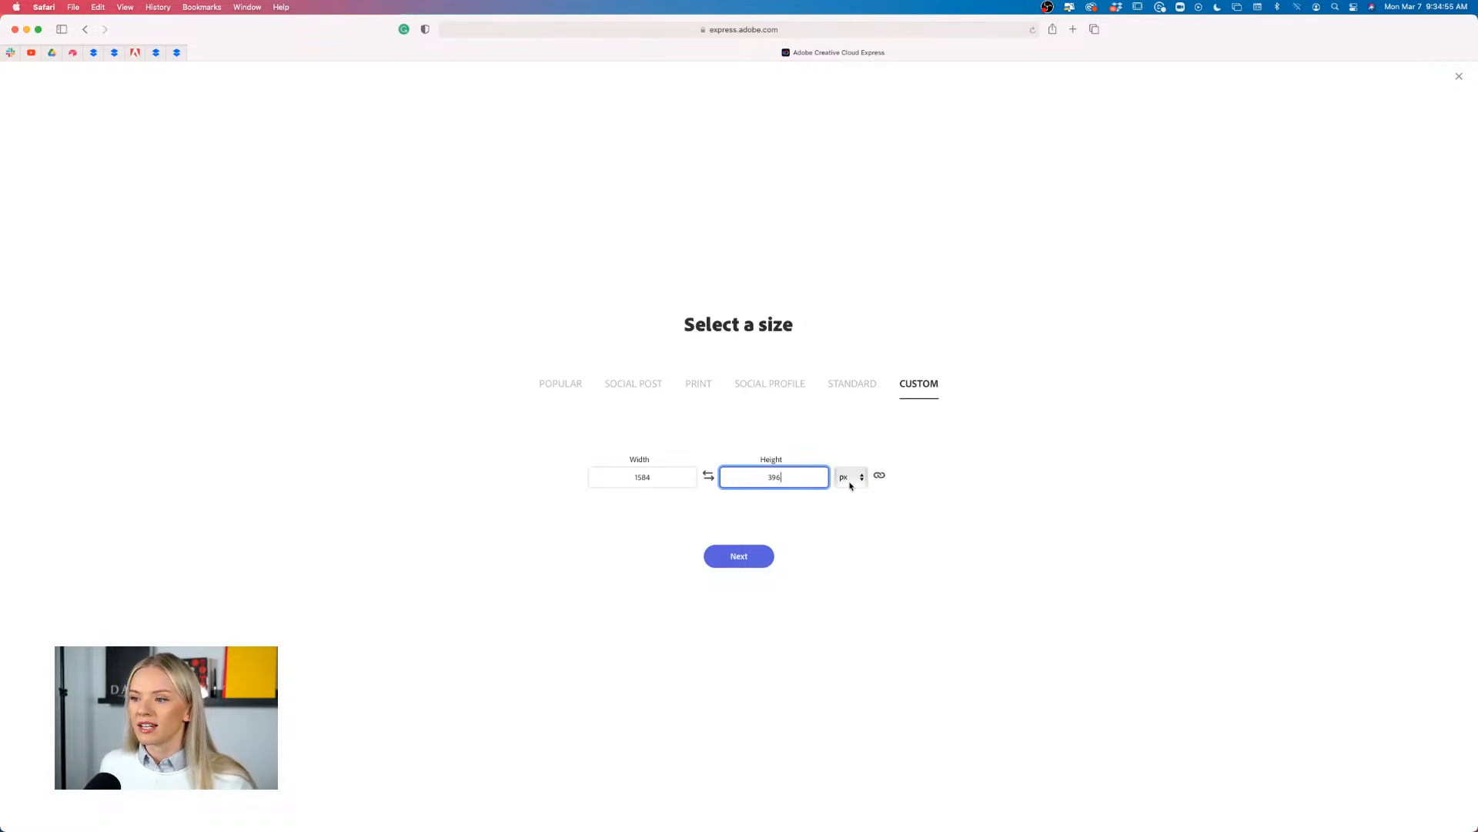
{"action": "left_click", "coordinate": [742, 557]}
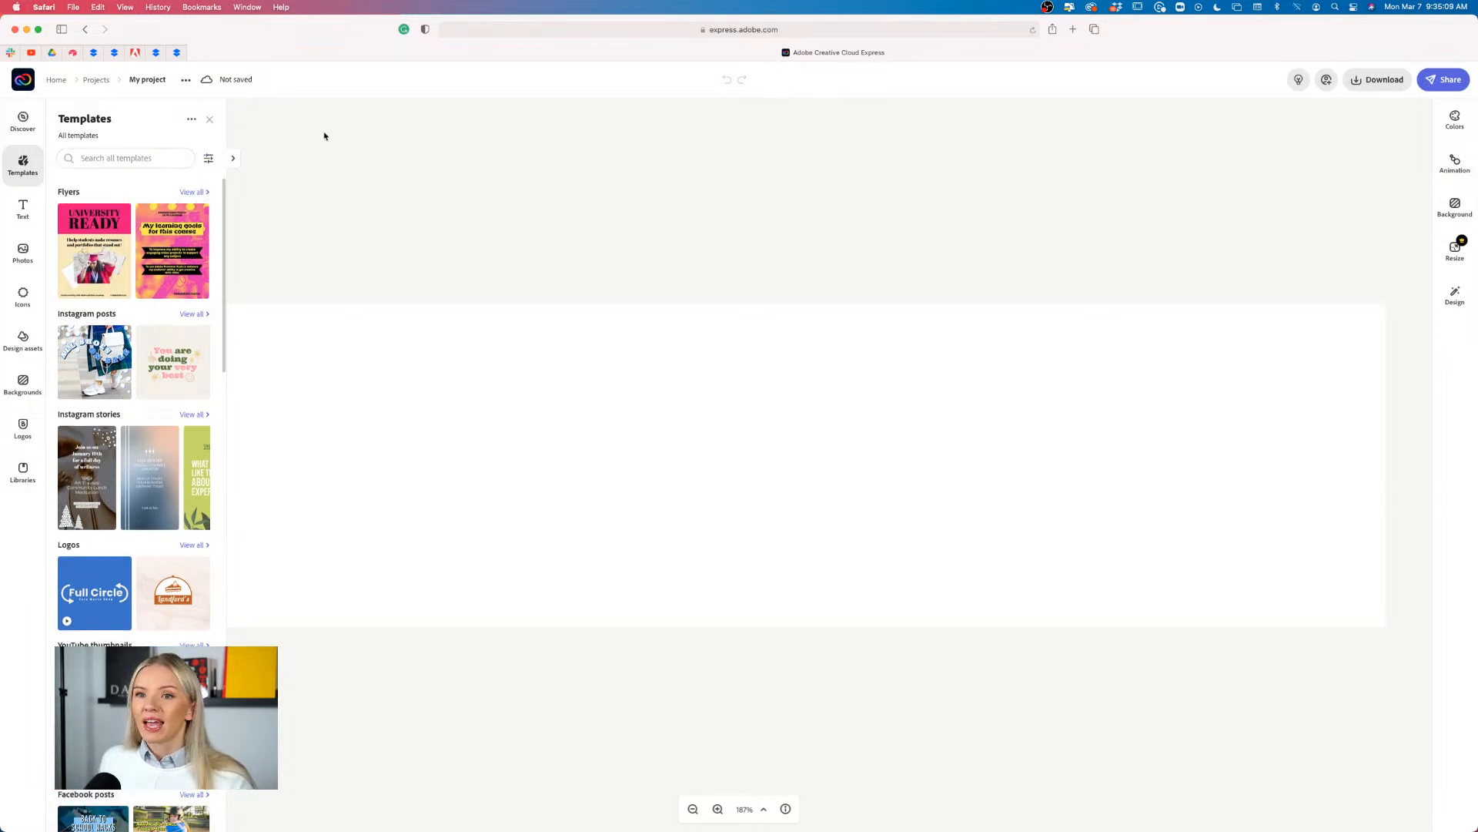
{"action": "left_click", "coordinate": [211, 120]}
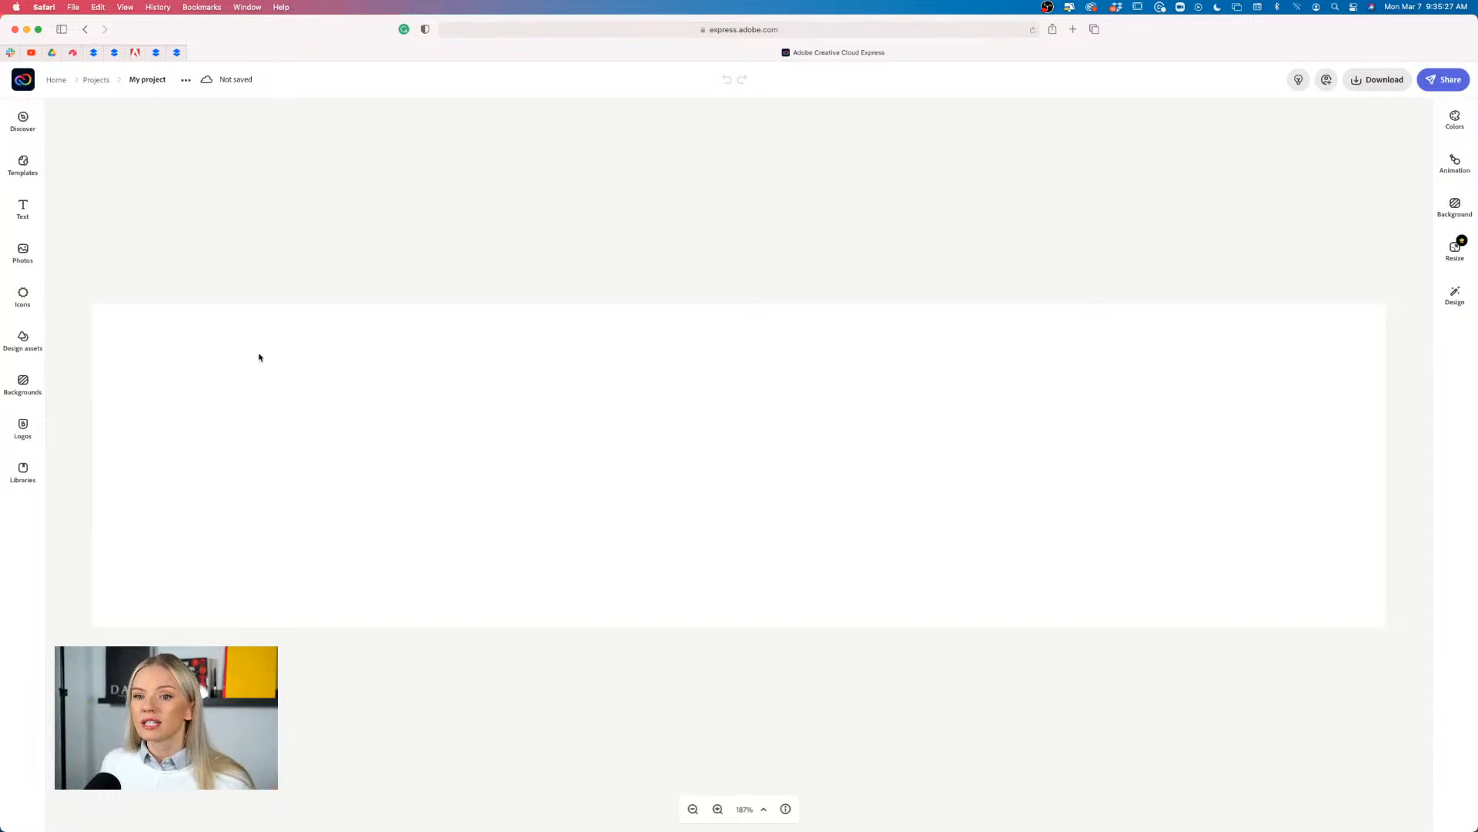
Try the pale cream palette color and two light gray swatches as the banner's background
{"action": "left_click", "coordinate": [216, 360]}
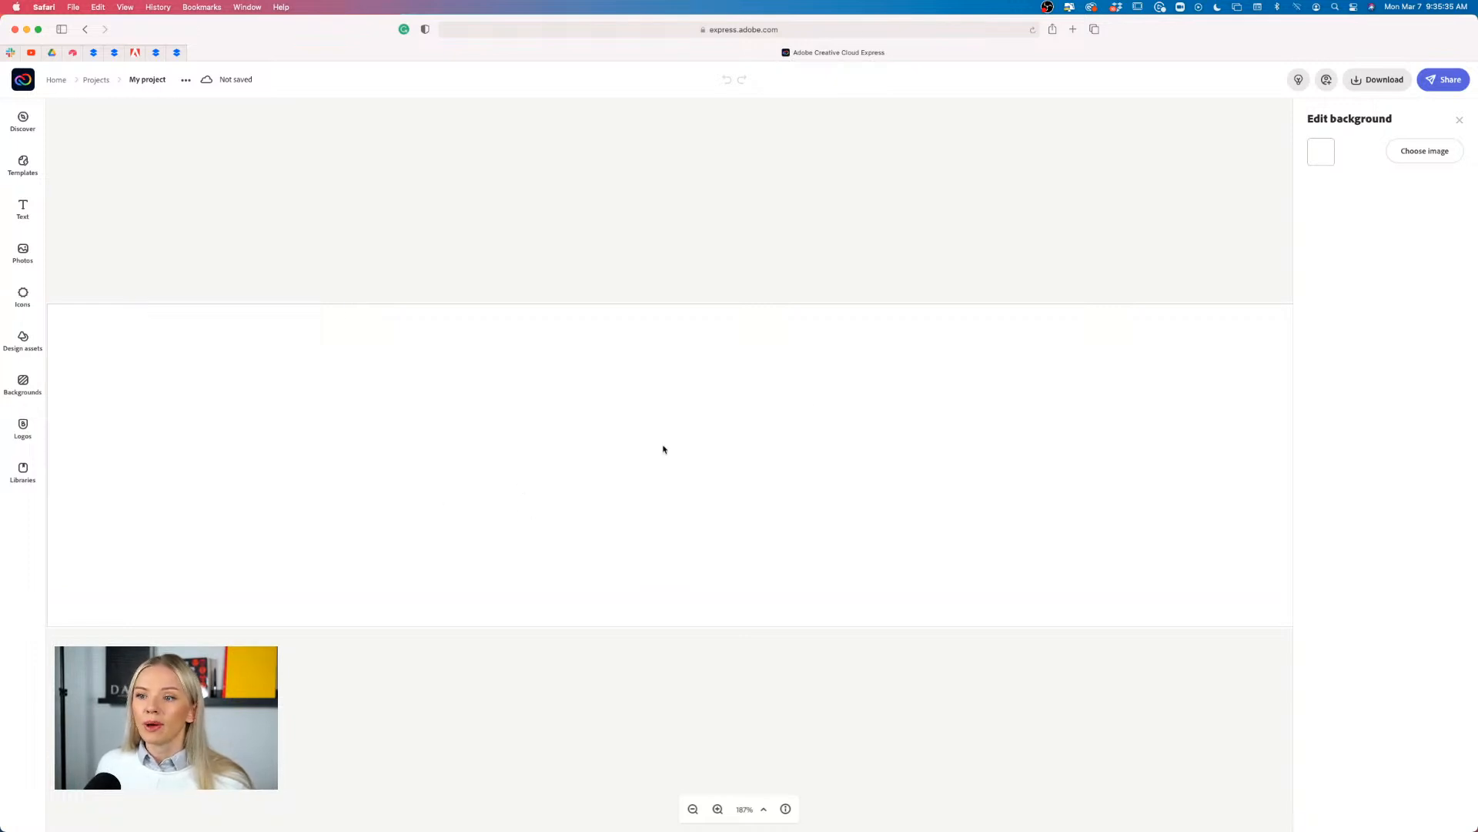
{"action": "left_click", "coordinate": [1321, 155]}
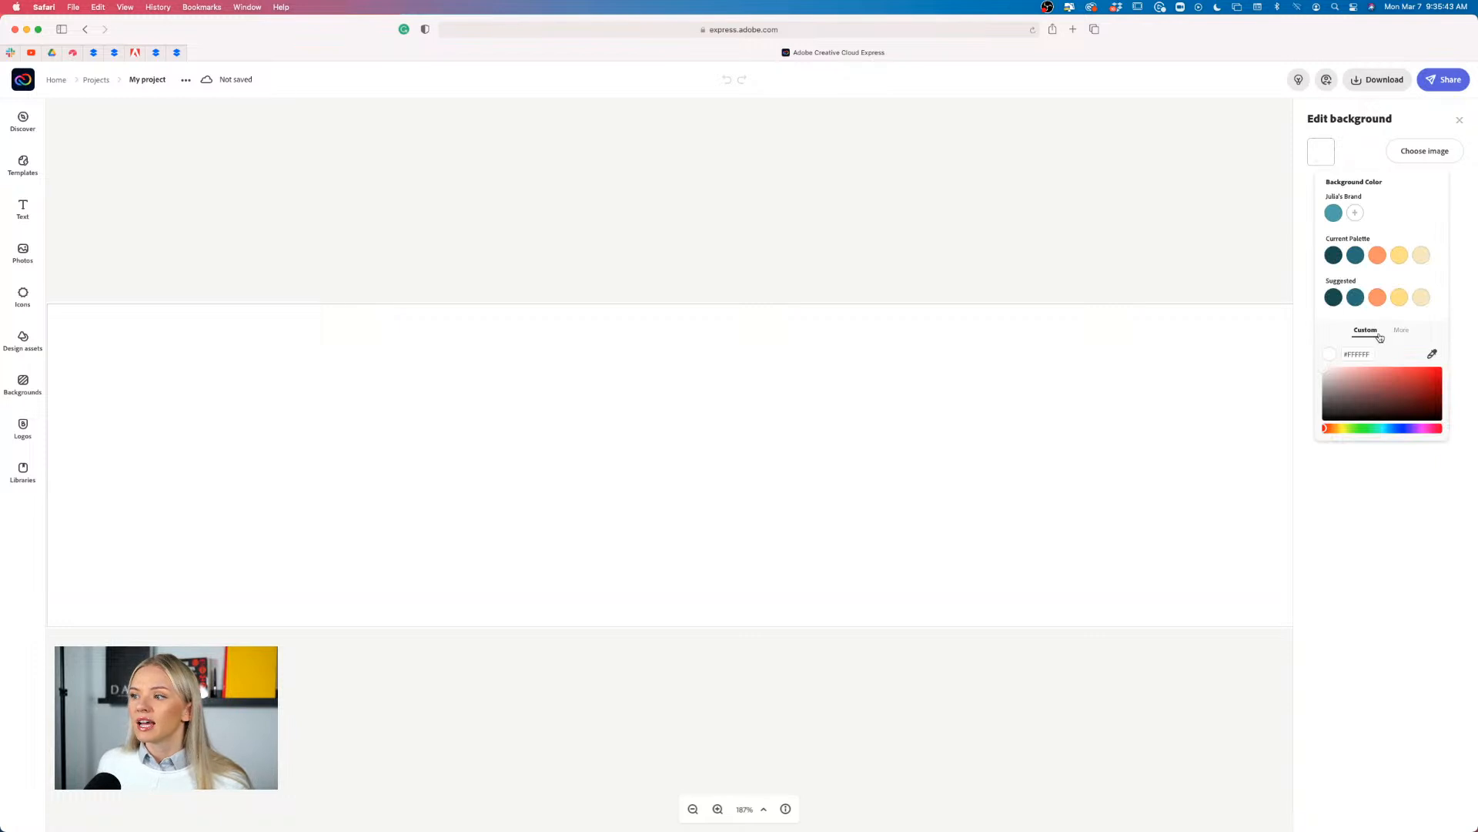
{"action": "left_click", "coordinate": [1422, 254]}
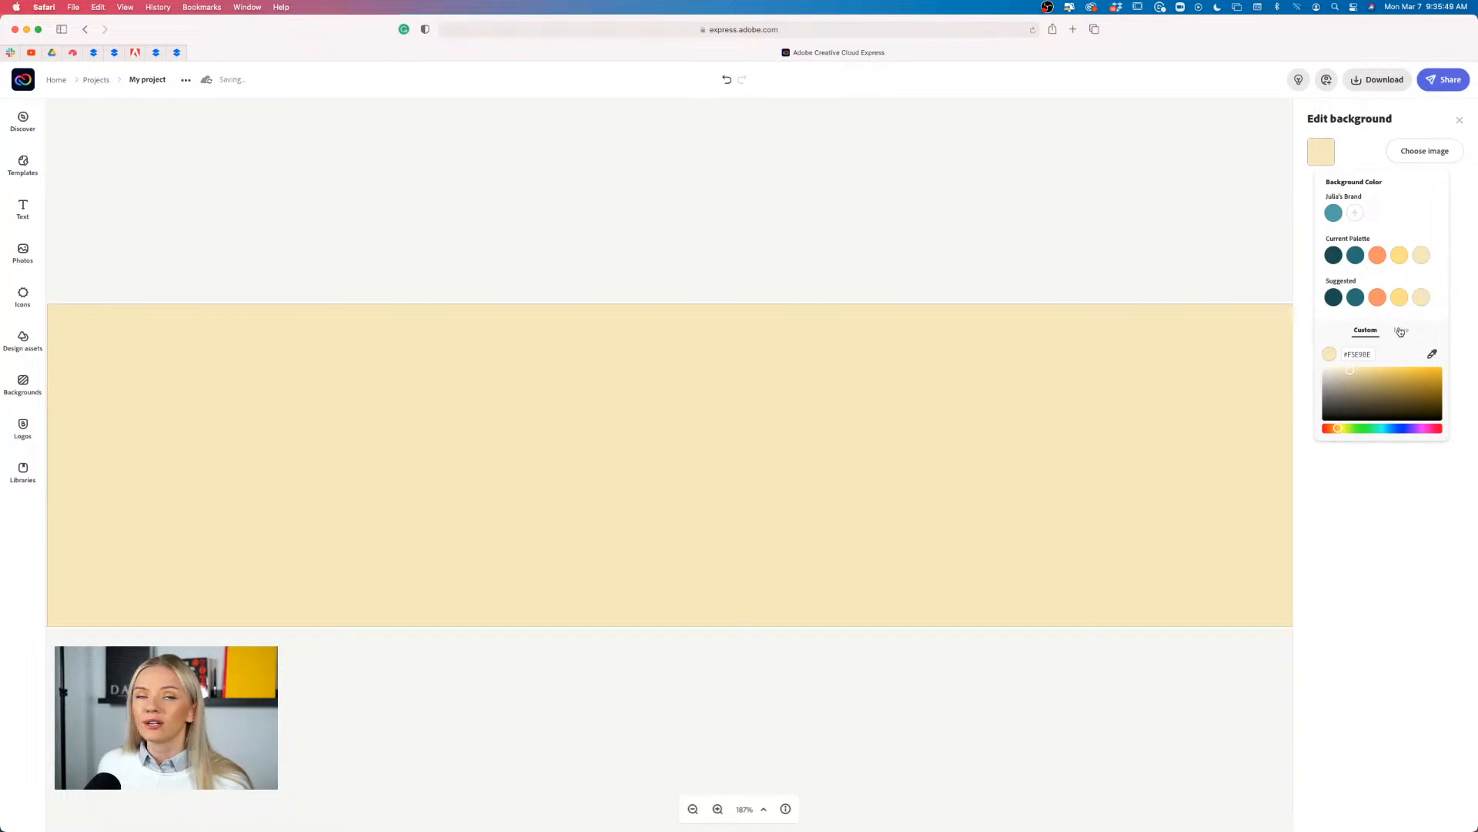
{"action": "left_click", "coordinate": [1401, 330]}
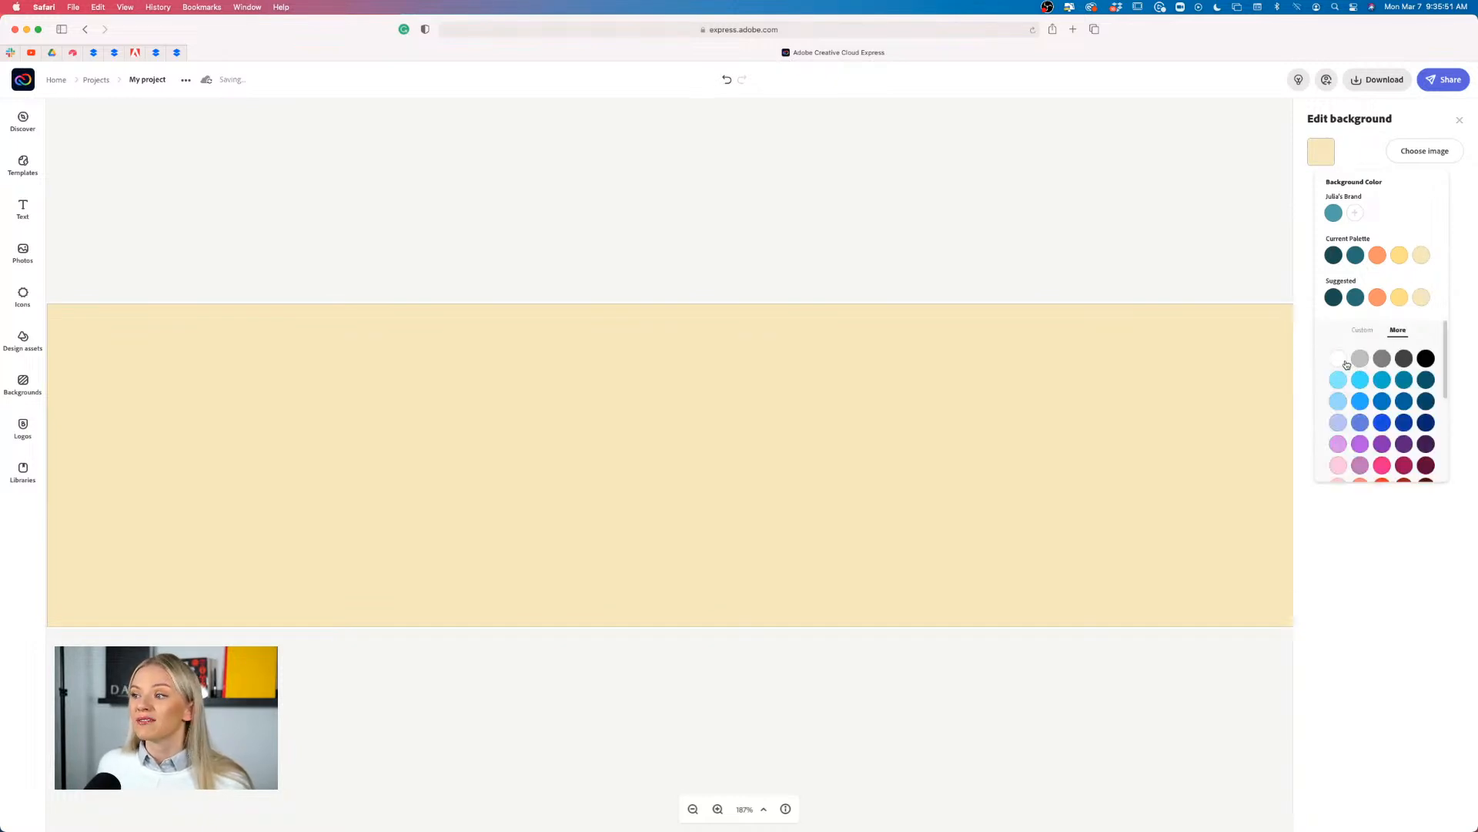
{"action": "scroll", "coordinate": [1407, 367], "scroll_direction": "down", "scroll_amount": 5}
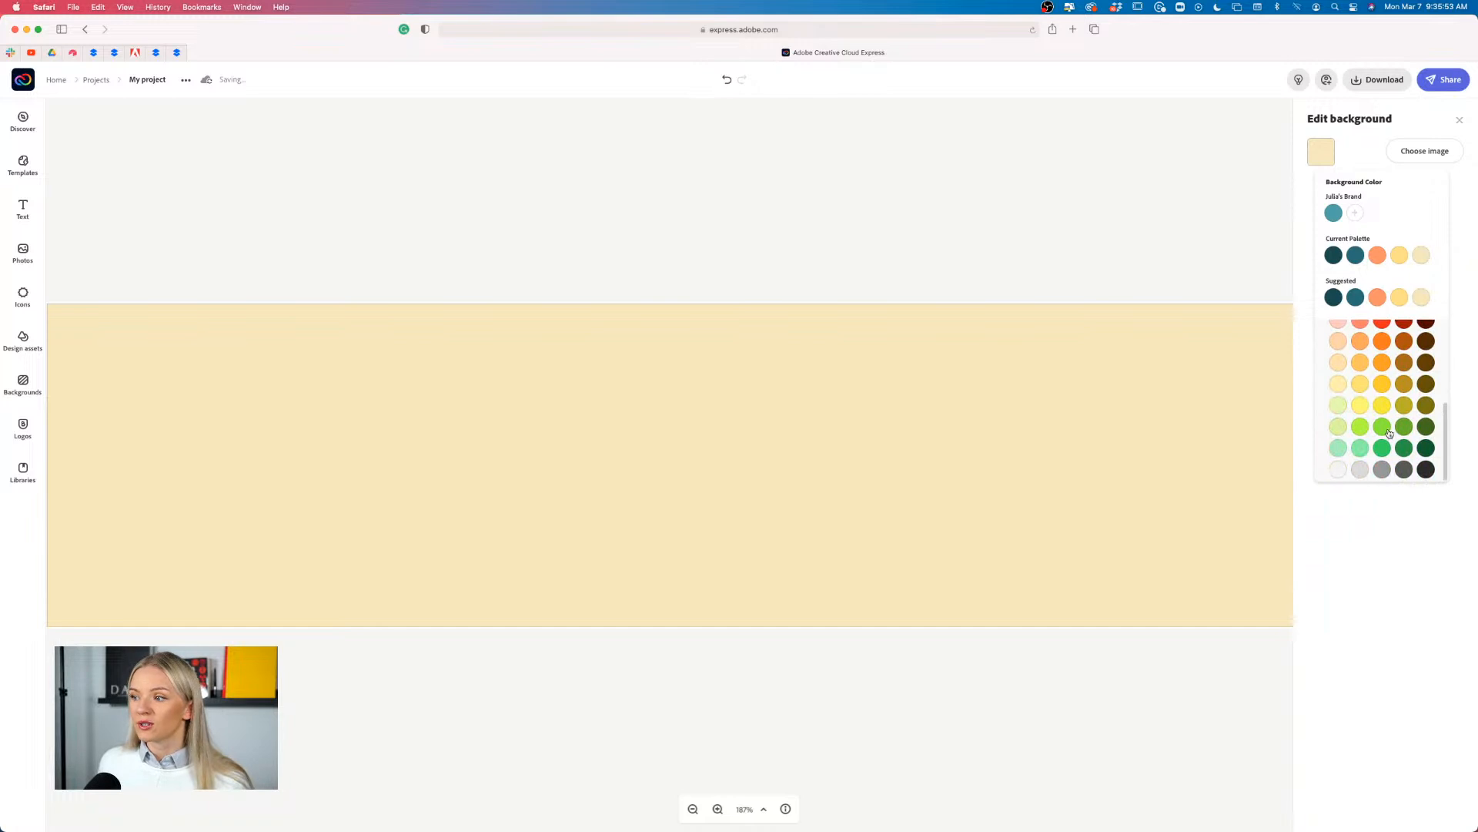
{"action": "left_click", "coordinate": [1338, 470]}
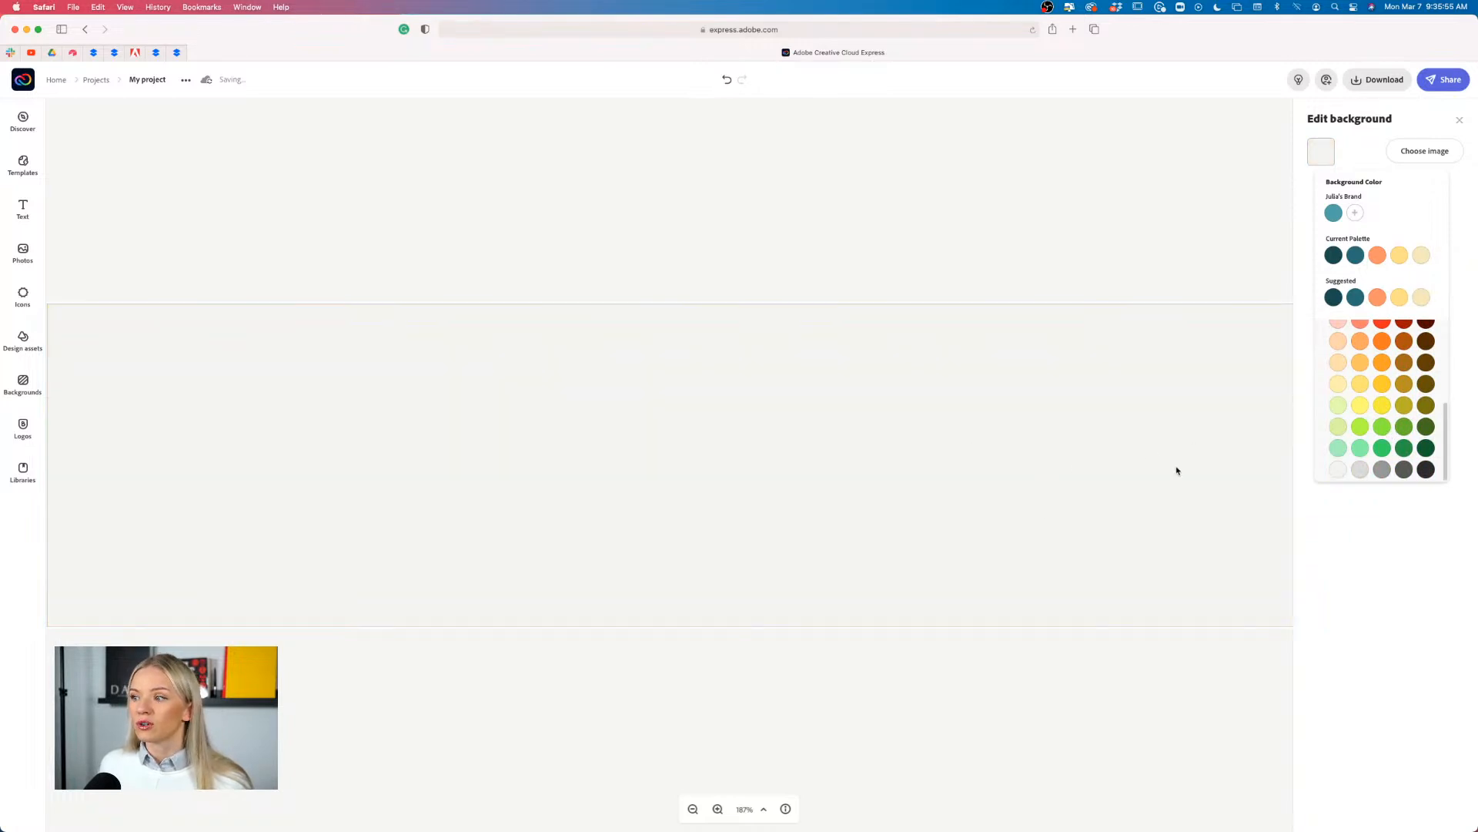
{"action": "left_click", "coordinate": [1360, 470]}
{"action": "scroll", "coordinate": [1371, 431], "scroll_direction": "up", "scroll_amount": 5}
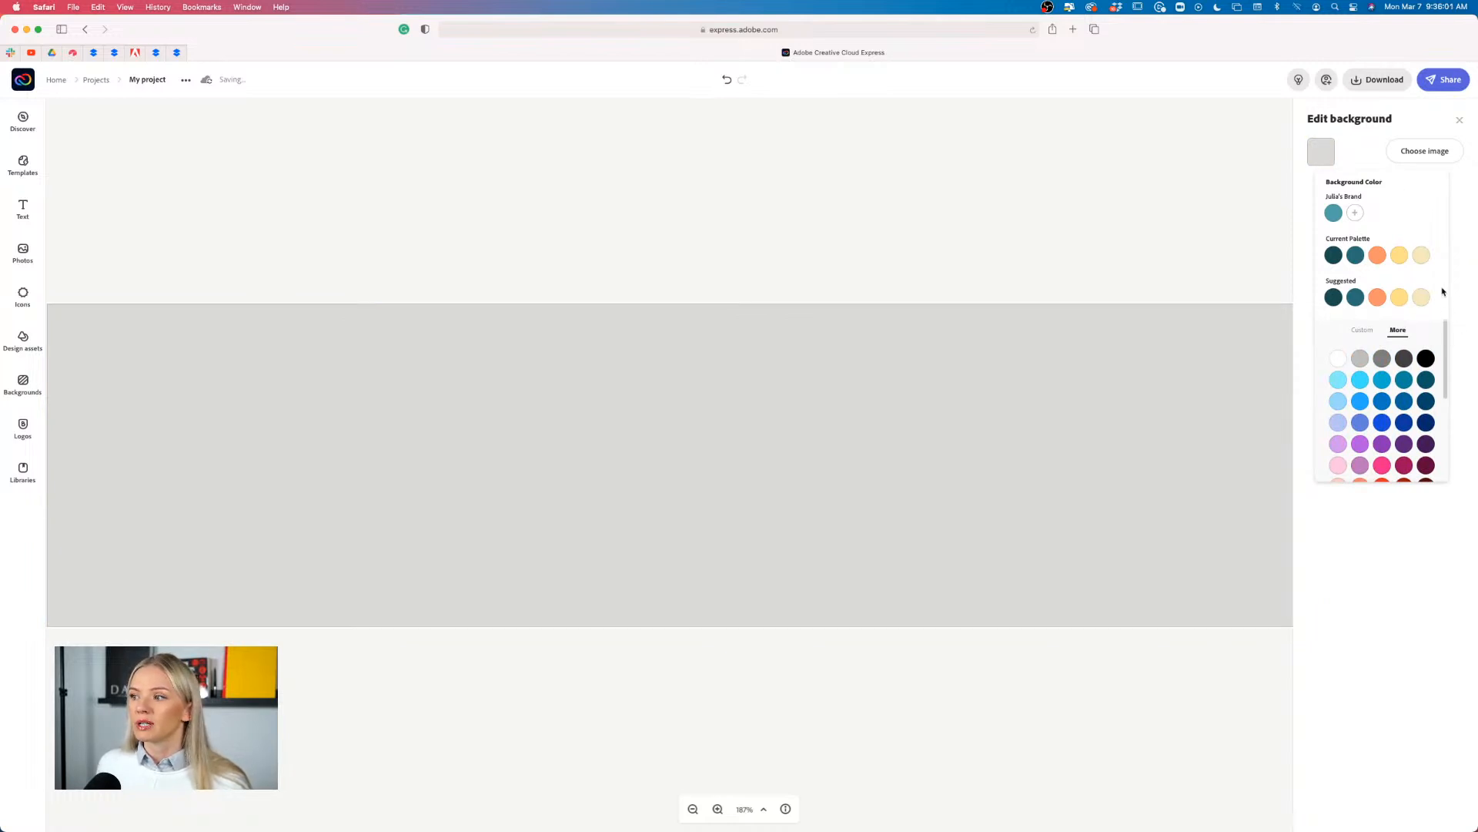
Set the banner's background to the custom light beige #E7E2D9
{"action": "left_click", "coordinate": [1362, 332]}
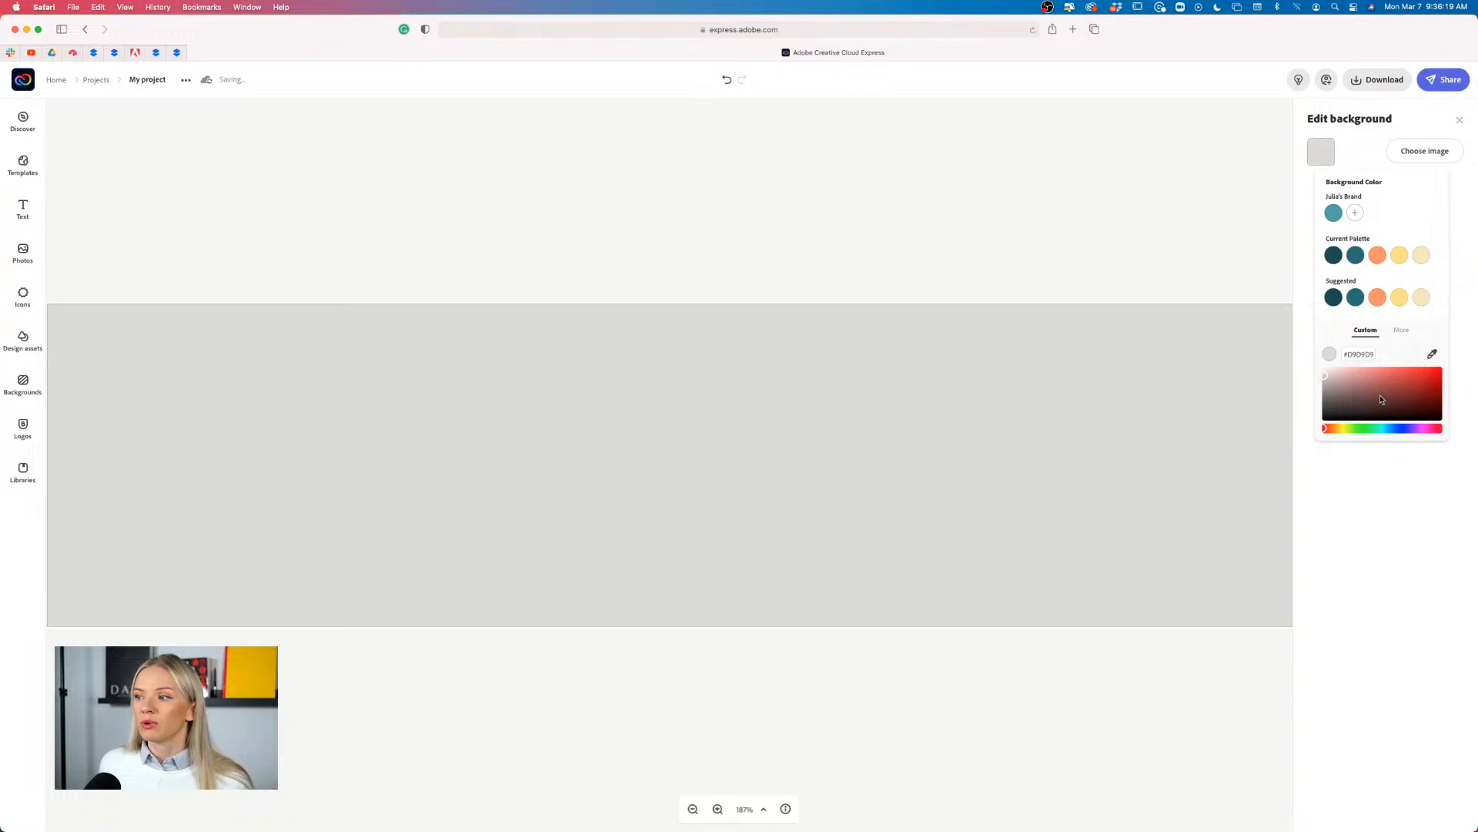
{"action": "left_click", "coordinate": [1338, 429]}
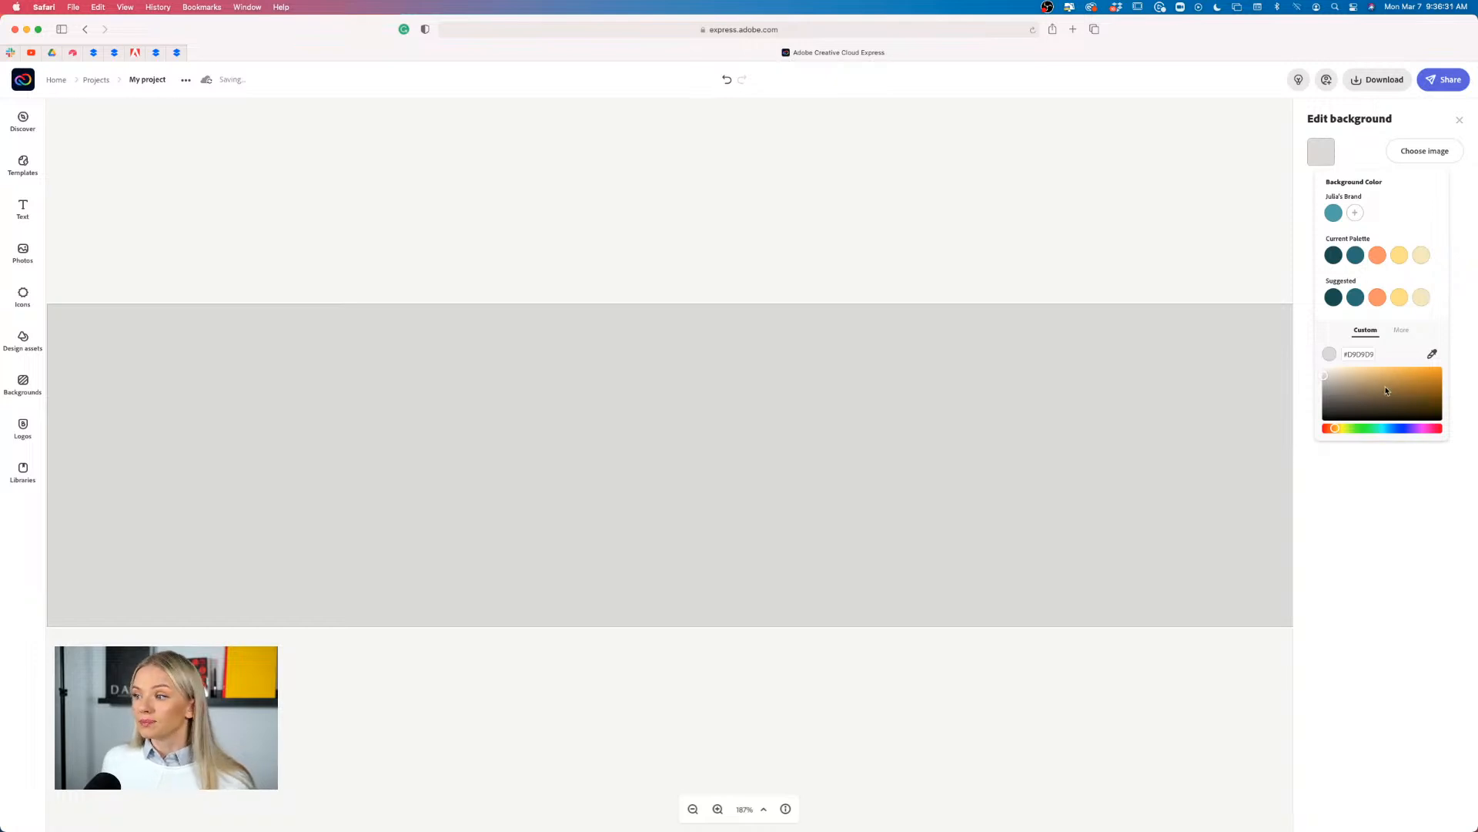
{"action": "mouse_move", "coordinate": [1325, 382]}
{"action": "left_mouse_down"}
{"action": "mouse_move", "coordinate": [1446, 365]}
{"action": "mouse_move", "coordinate": [1332, 374]}
{"action": "left_mouse_up"}
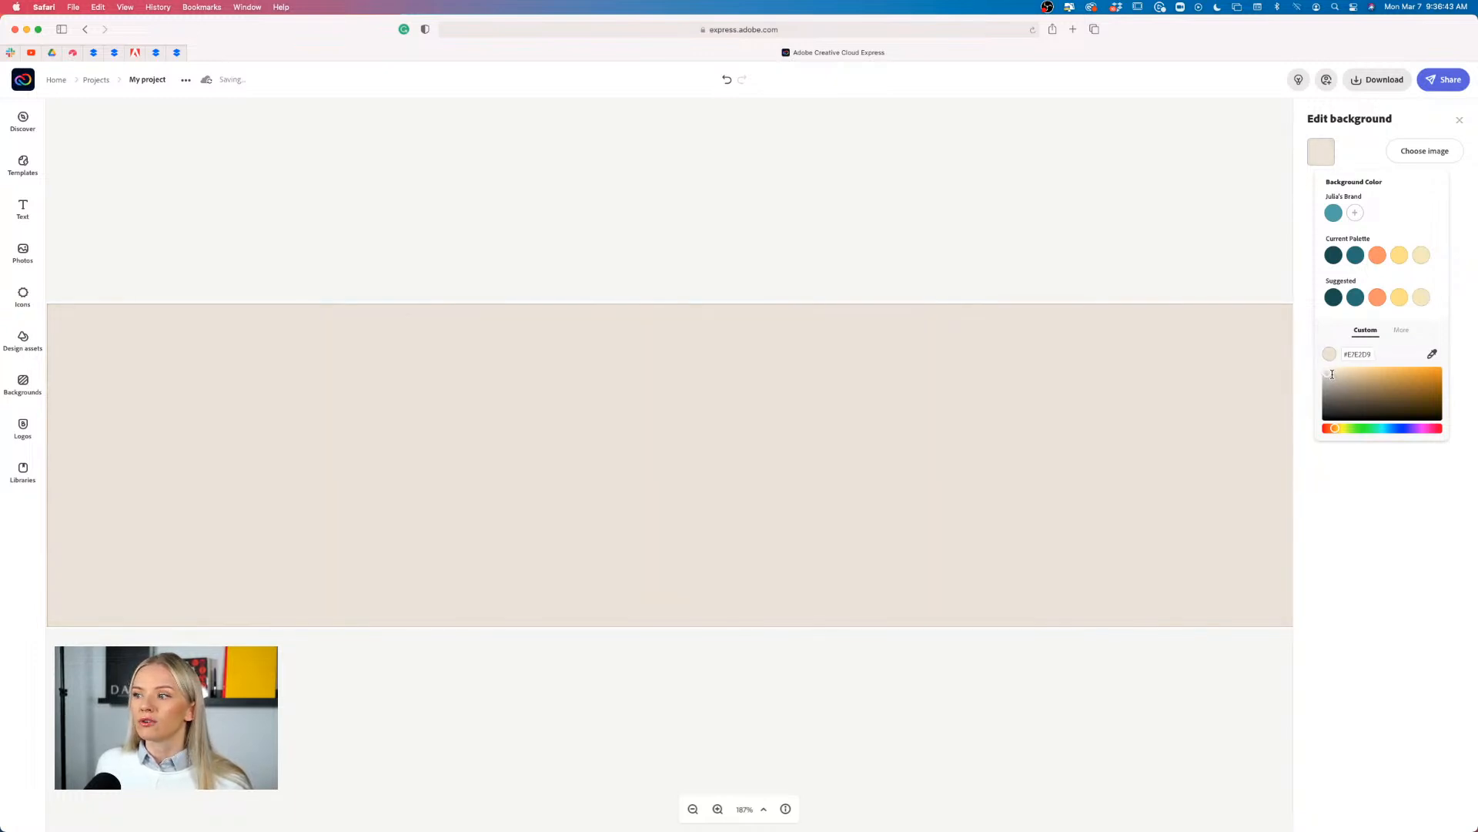
{"action": "left_click", "coordinate": [1360, 620]}
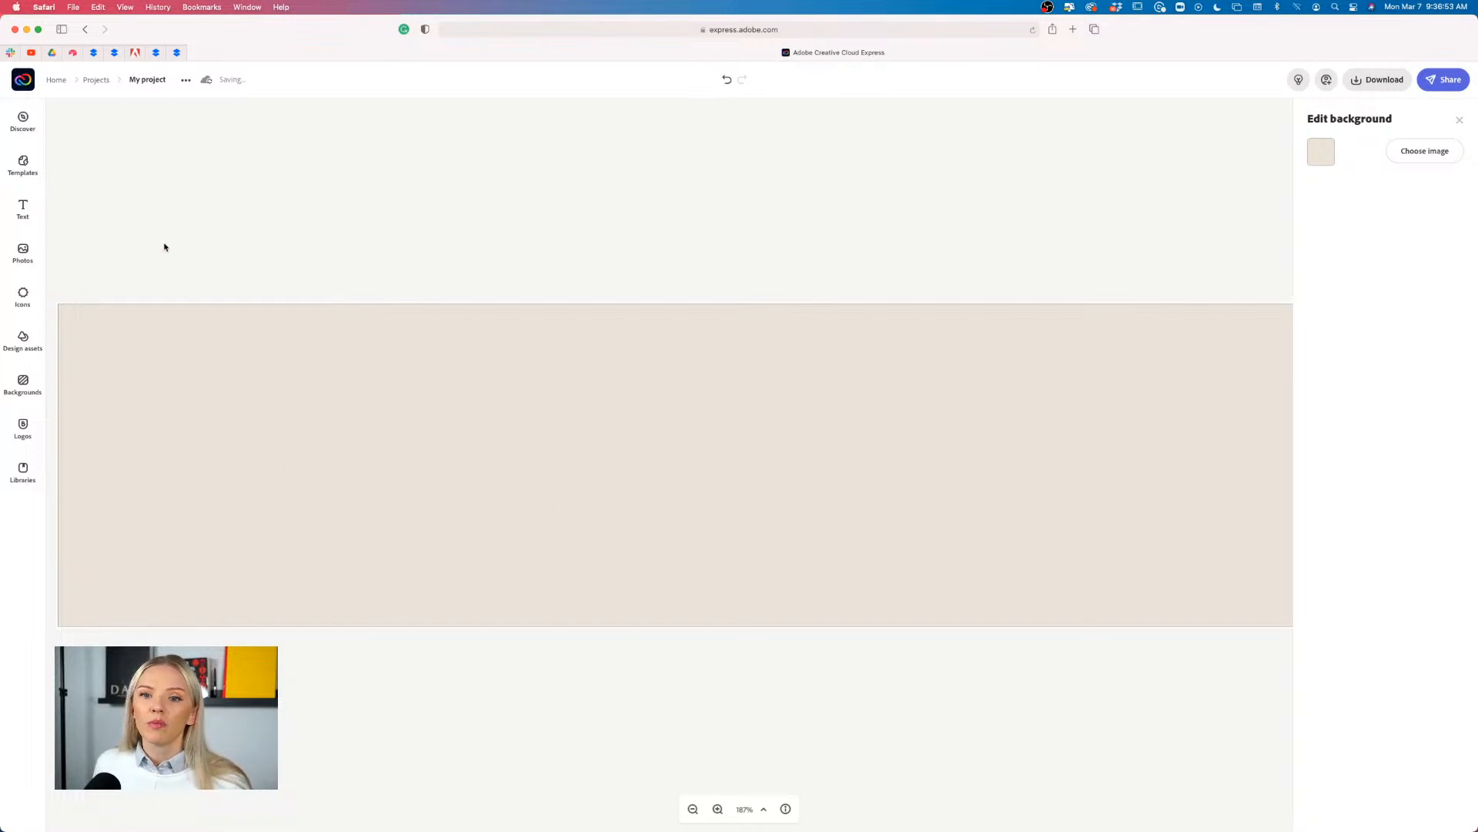
Search the icons for "star", then "rectangle", and place the thin rectangle outline across the lower edge of the banner's left half
{"action": "left_click", "coordinate": [31, 298]}
{"action": "left_click", "coordinate": [97, 147]}
{"action": "type", "text": "star"}
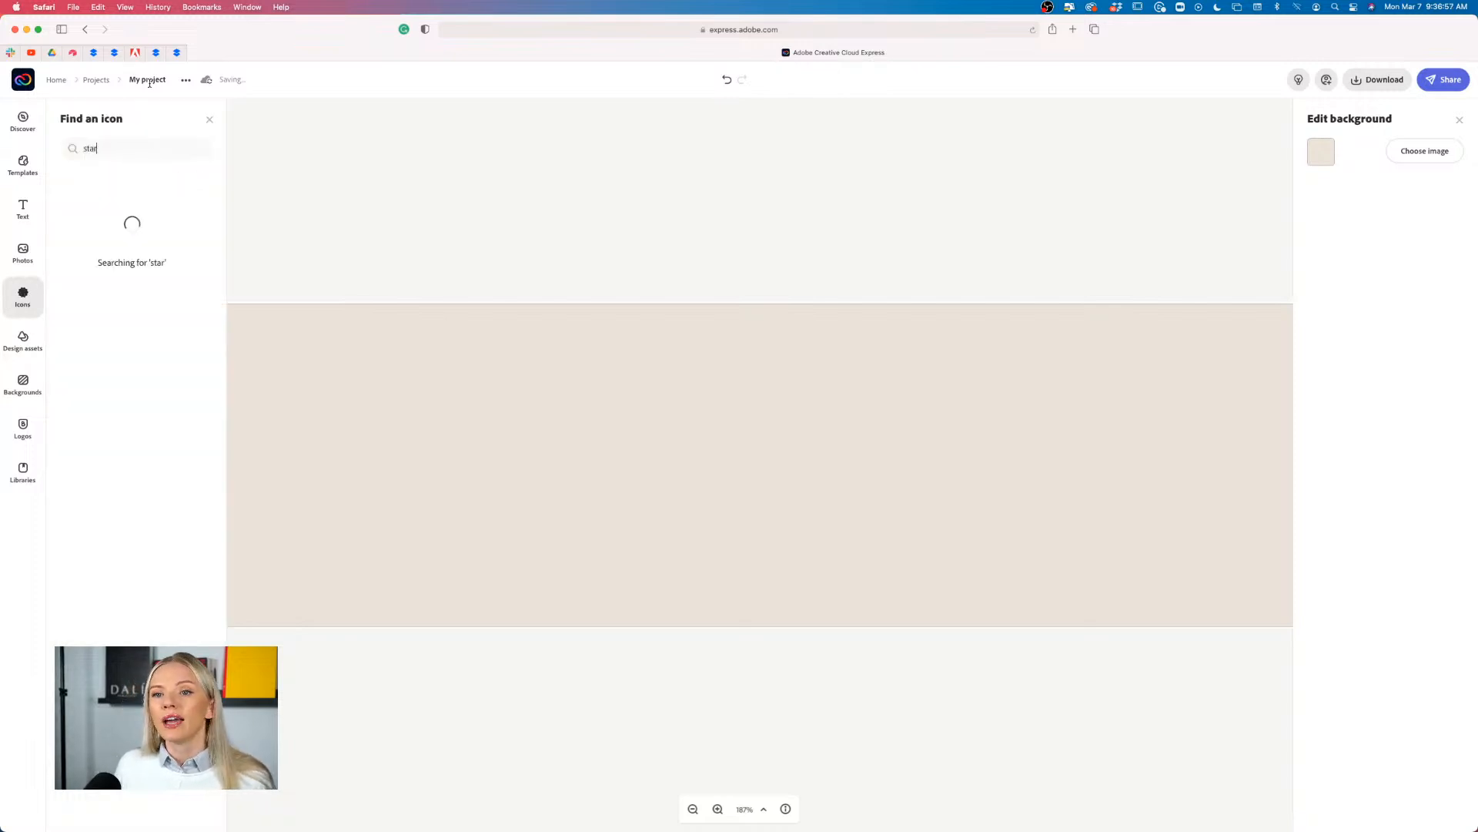
{"action": "double_click", "coordinate": [146, 148]}
{"action": "type", "text": "rectangle"}
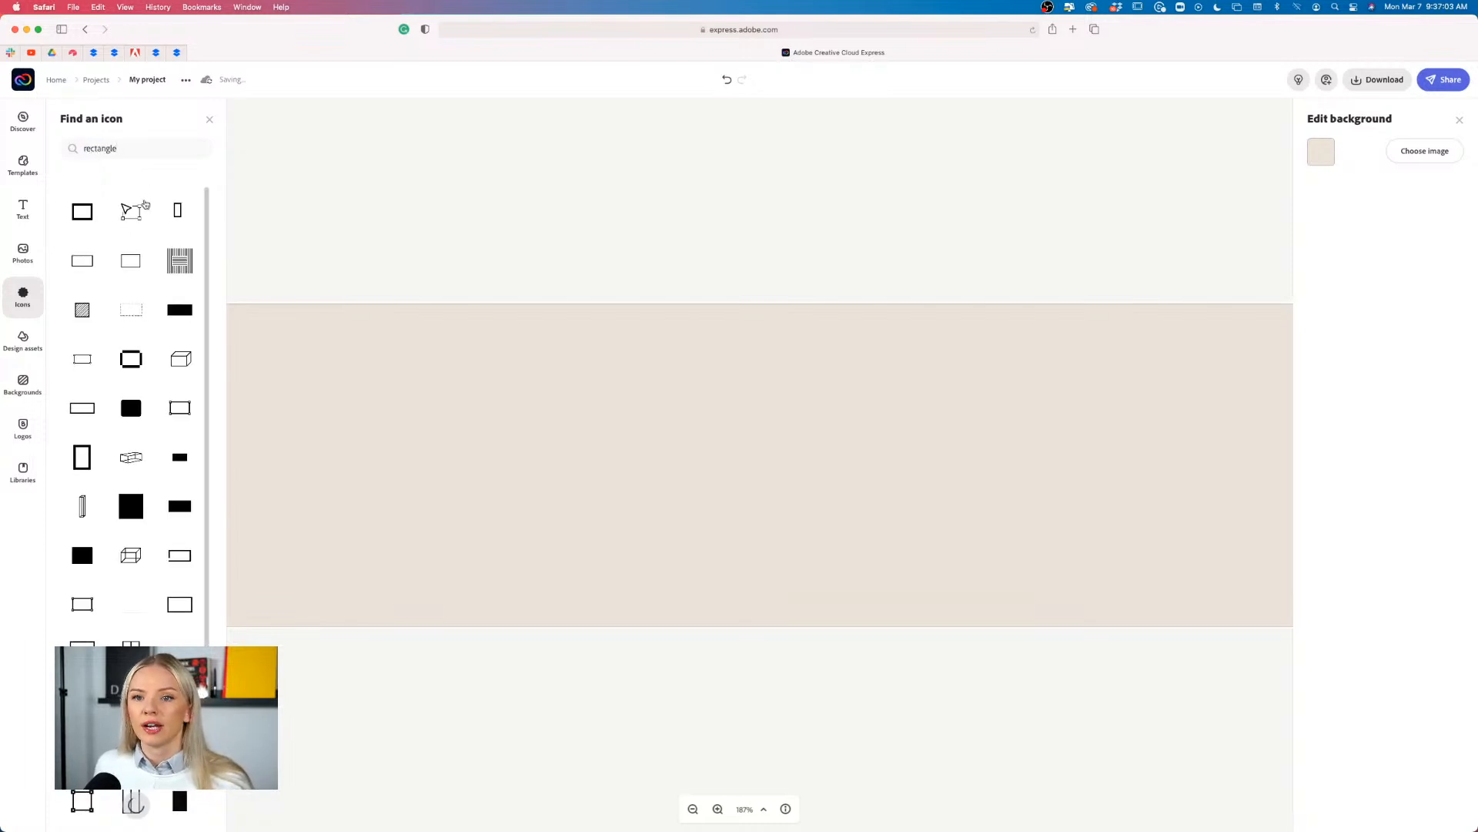
{"action": "left_click", "coordinate": [131, 260]}
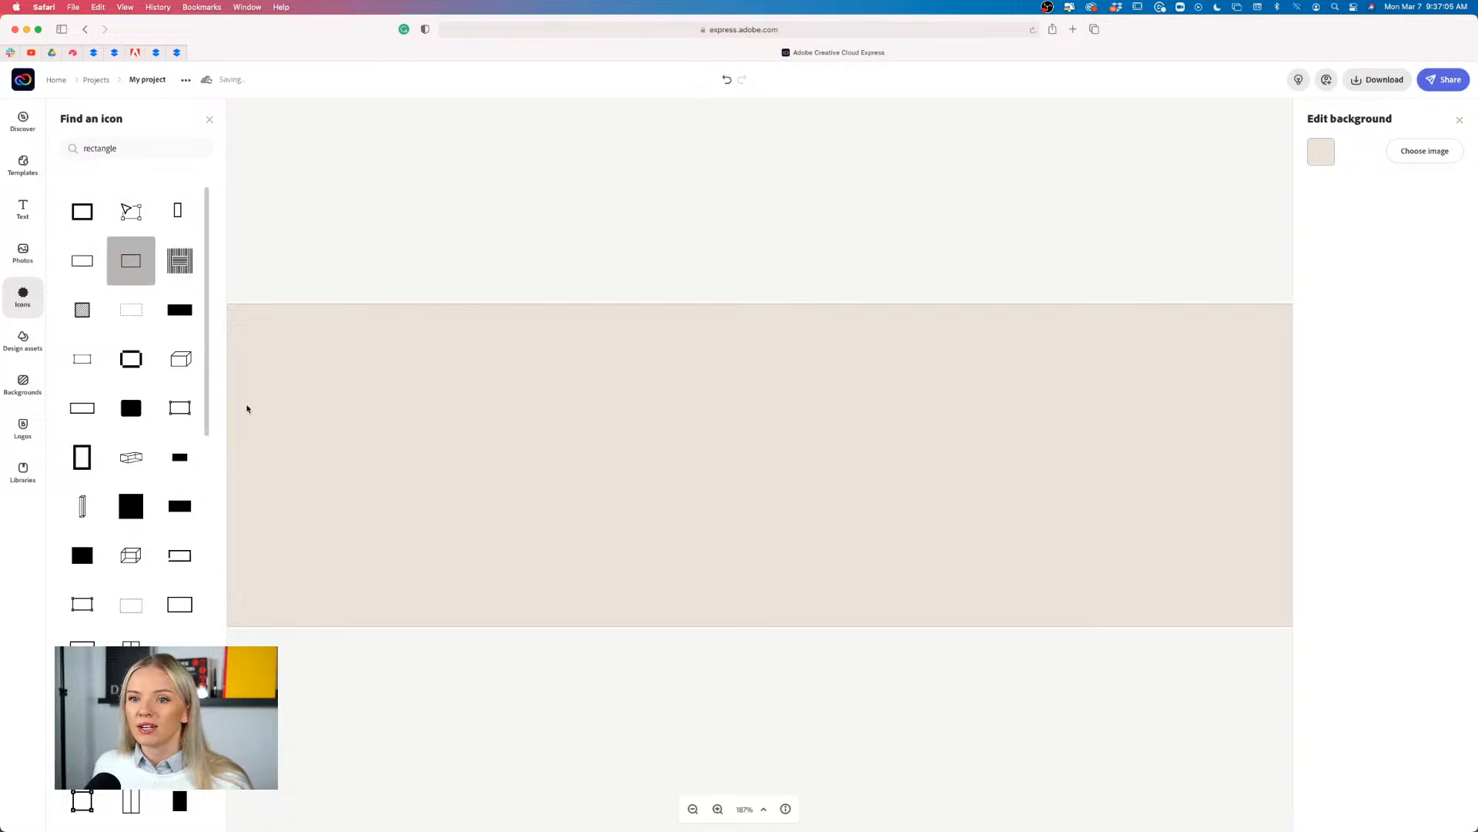
{"action": "left_click_drag", "start_coordinate": [666, 358], "coordinate": [385, 488]}
{"action": "left_click", "coordinate": [480, 205]}
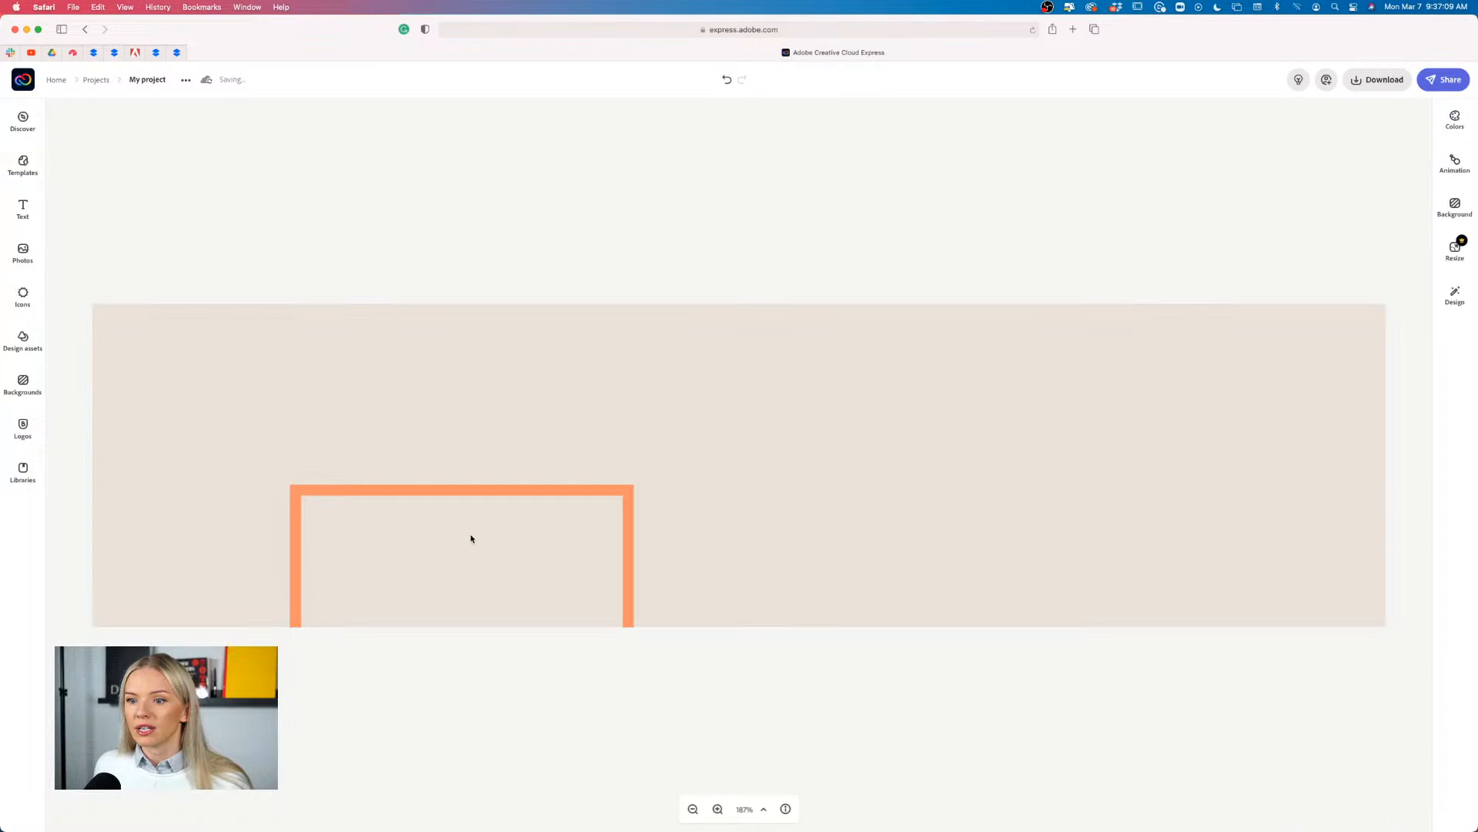
{"action": "left_click_drag", "start_coordinate": [465, 492], "coordinate": [397, 491]}
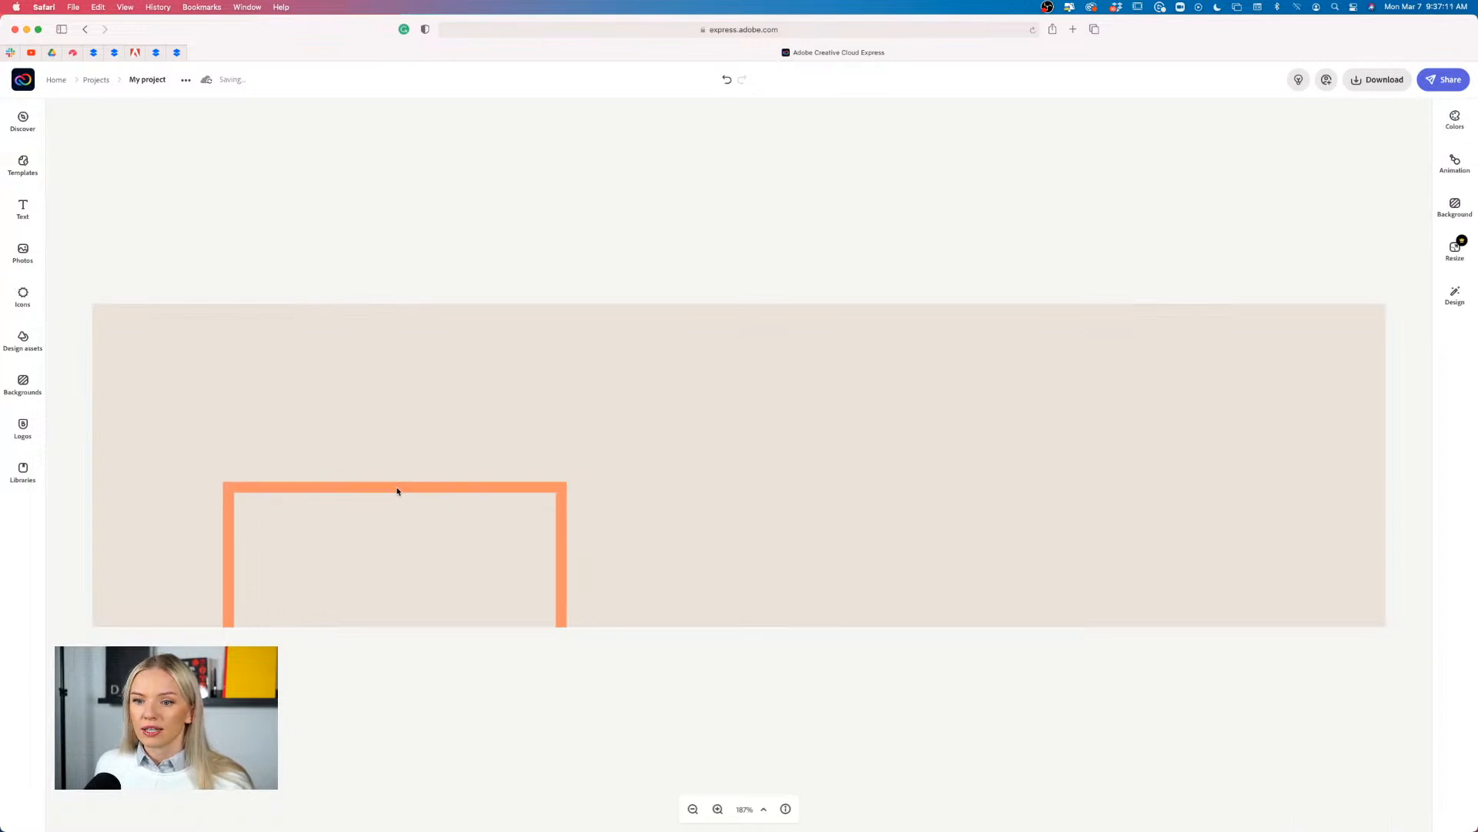
Stretch the rectangle outline wider toward the middle of the banner
{"action": "left_click", "coordinate": [563, 580]}
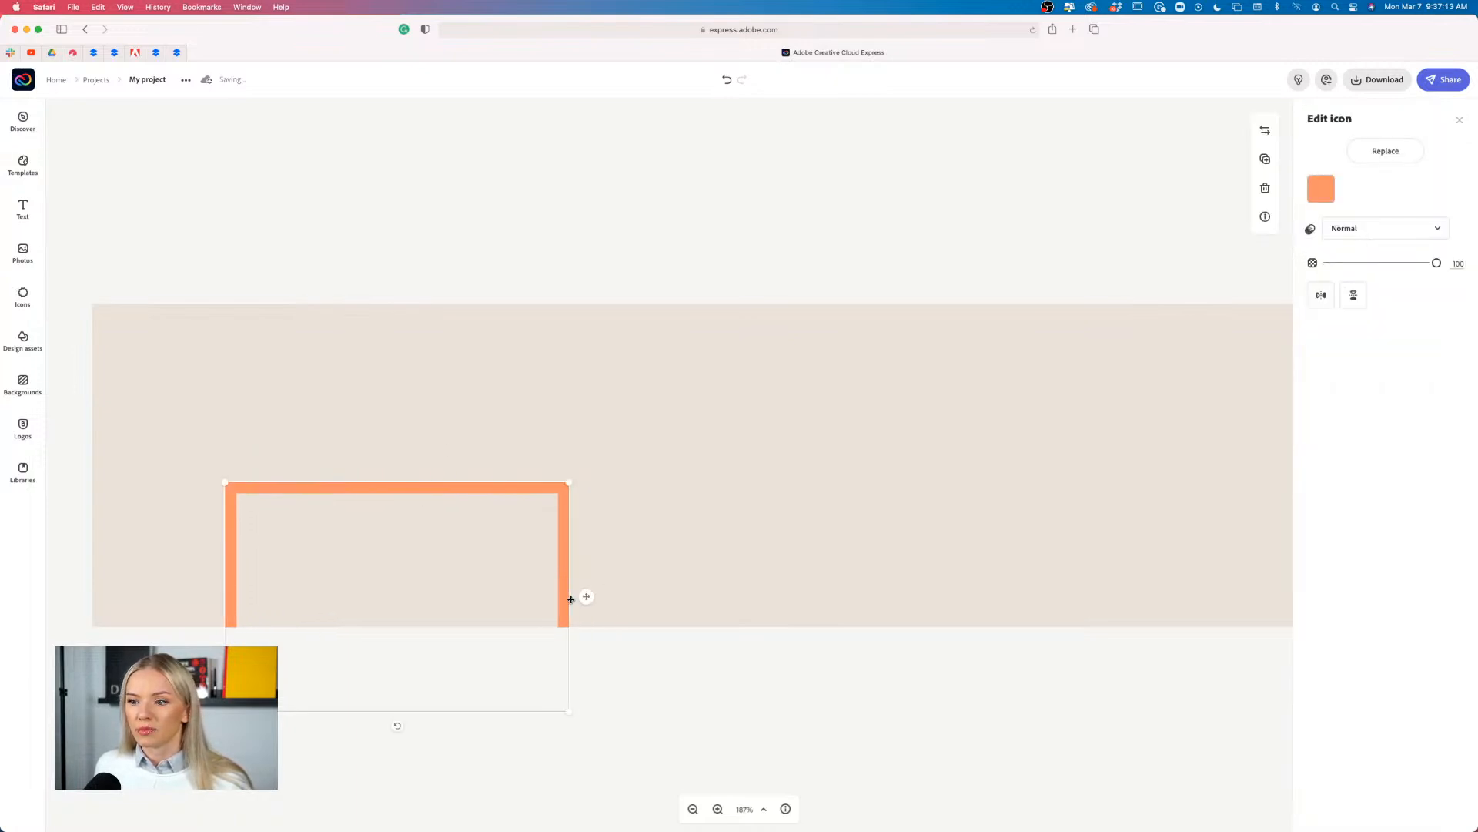
{"action": "left_click_drag", "start_coordinate": [571, 482], "coordinate": [719, 488]}
{"action": "left_click", "coordinate": [647, 206]}
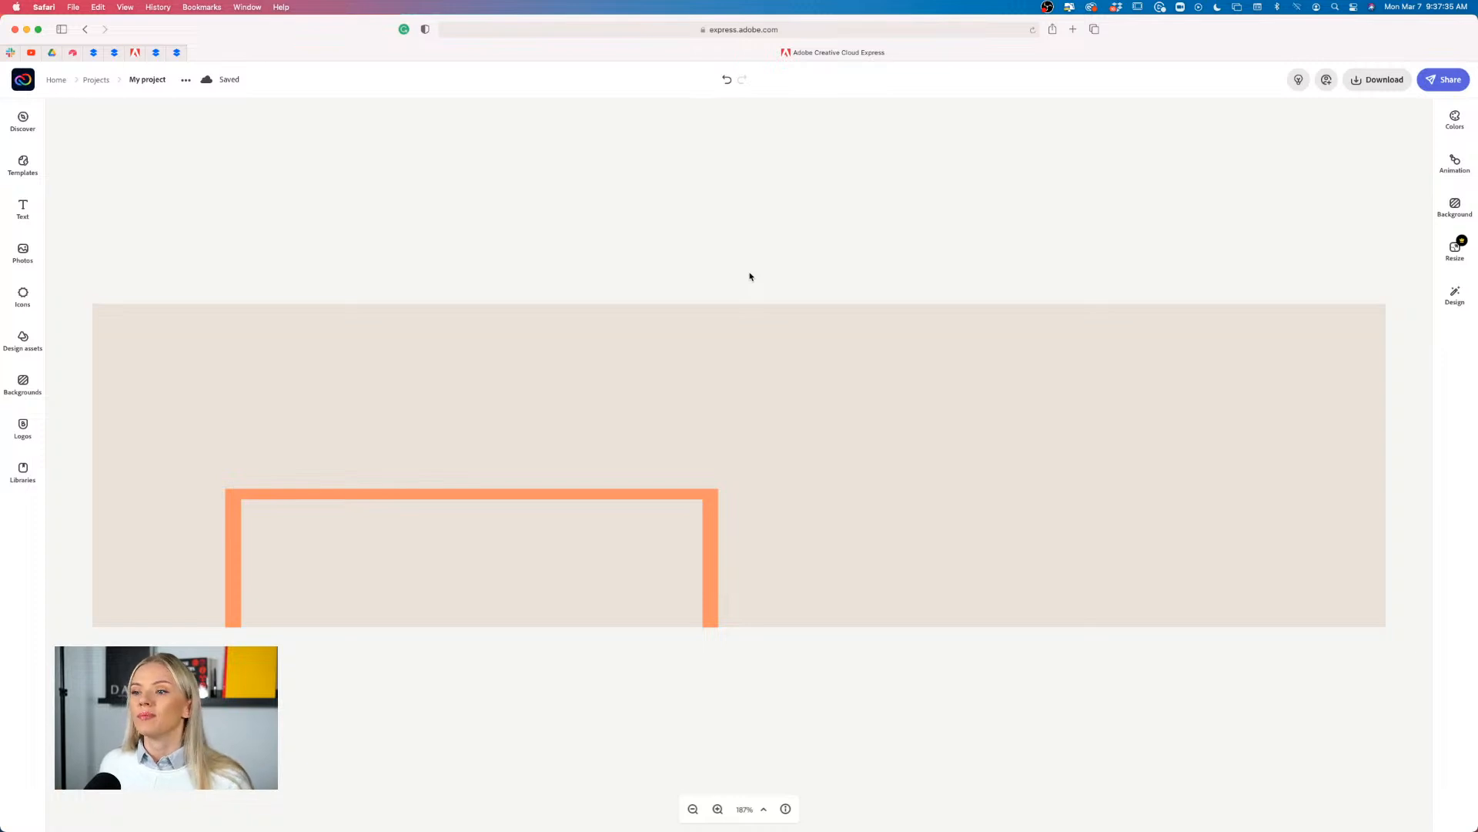
Search the stock photos for "team" and place the group photo with the man holding a coffee cup on the banner's right half, vertically centered
{"action": "left_click", "coordinate": [21, 261]}
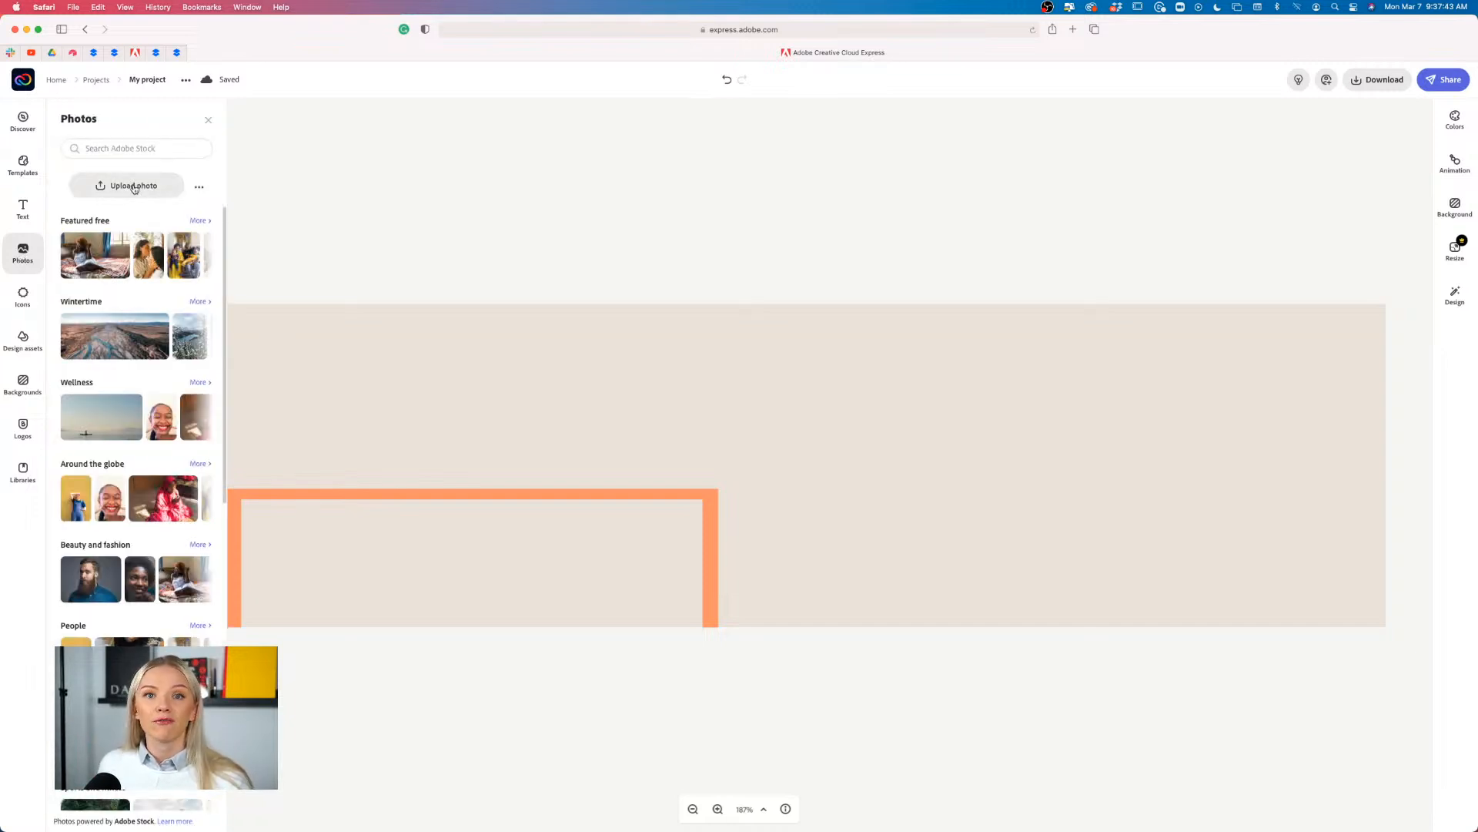
{"action": "left_click", "coordinate": [141, 148]}
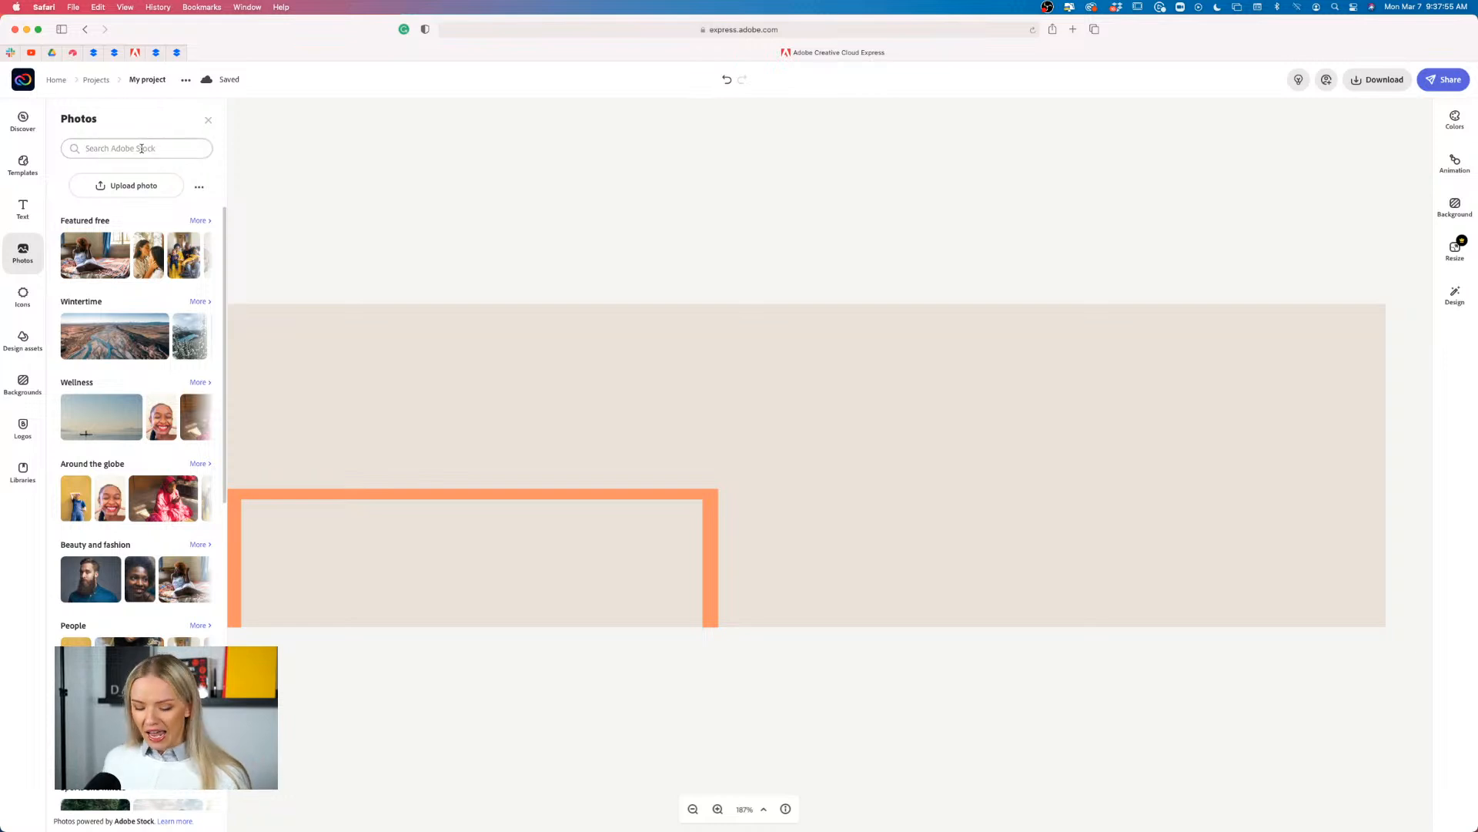
{"action": "type", "text": "team"}
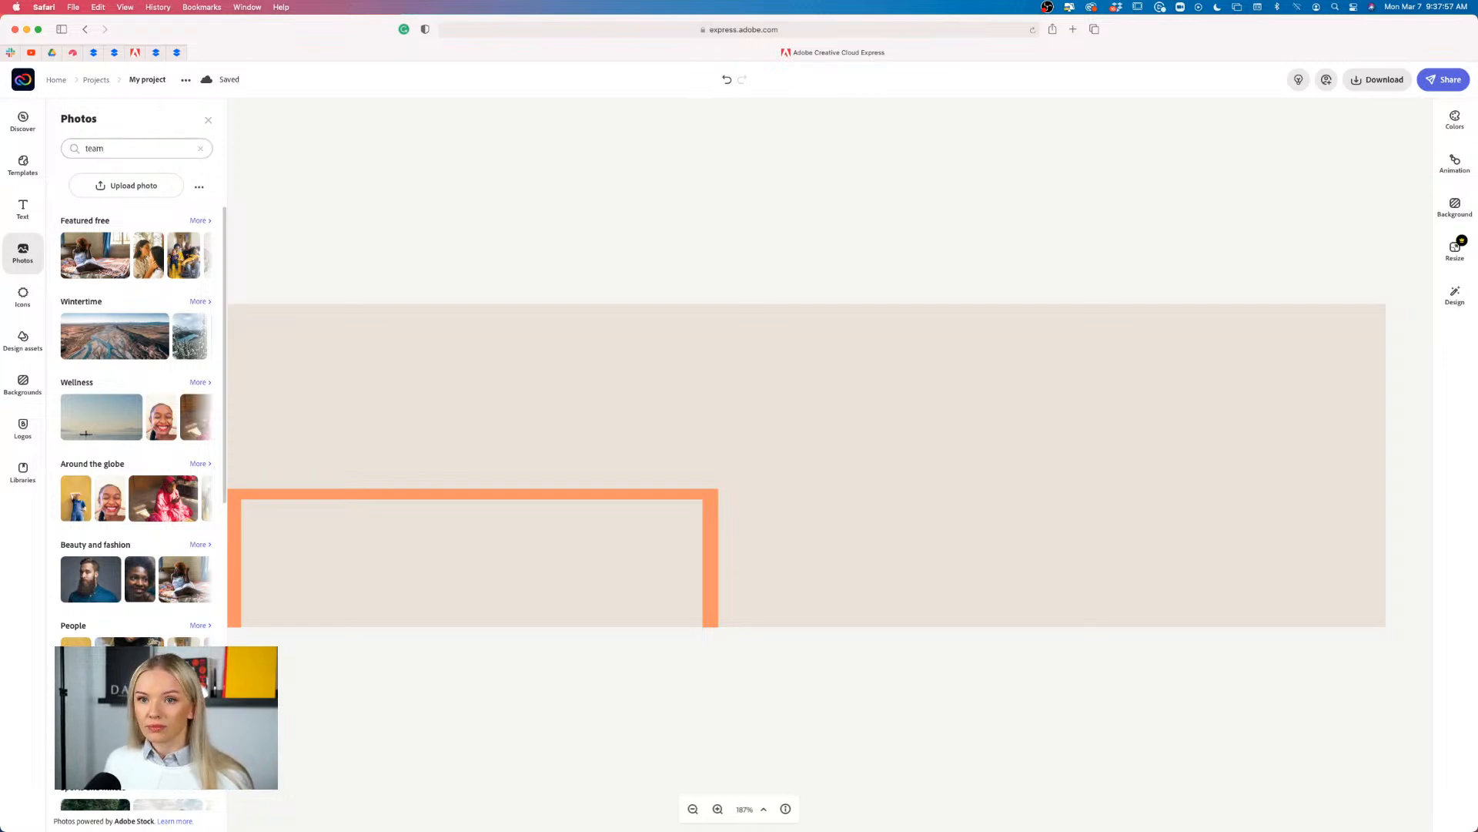
{"action": "key", "text": "Return"}
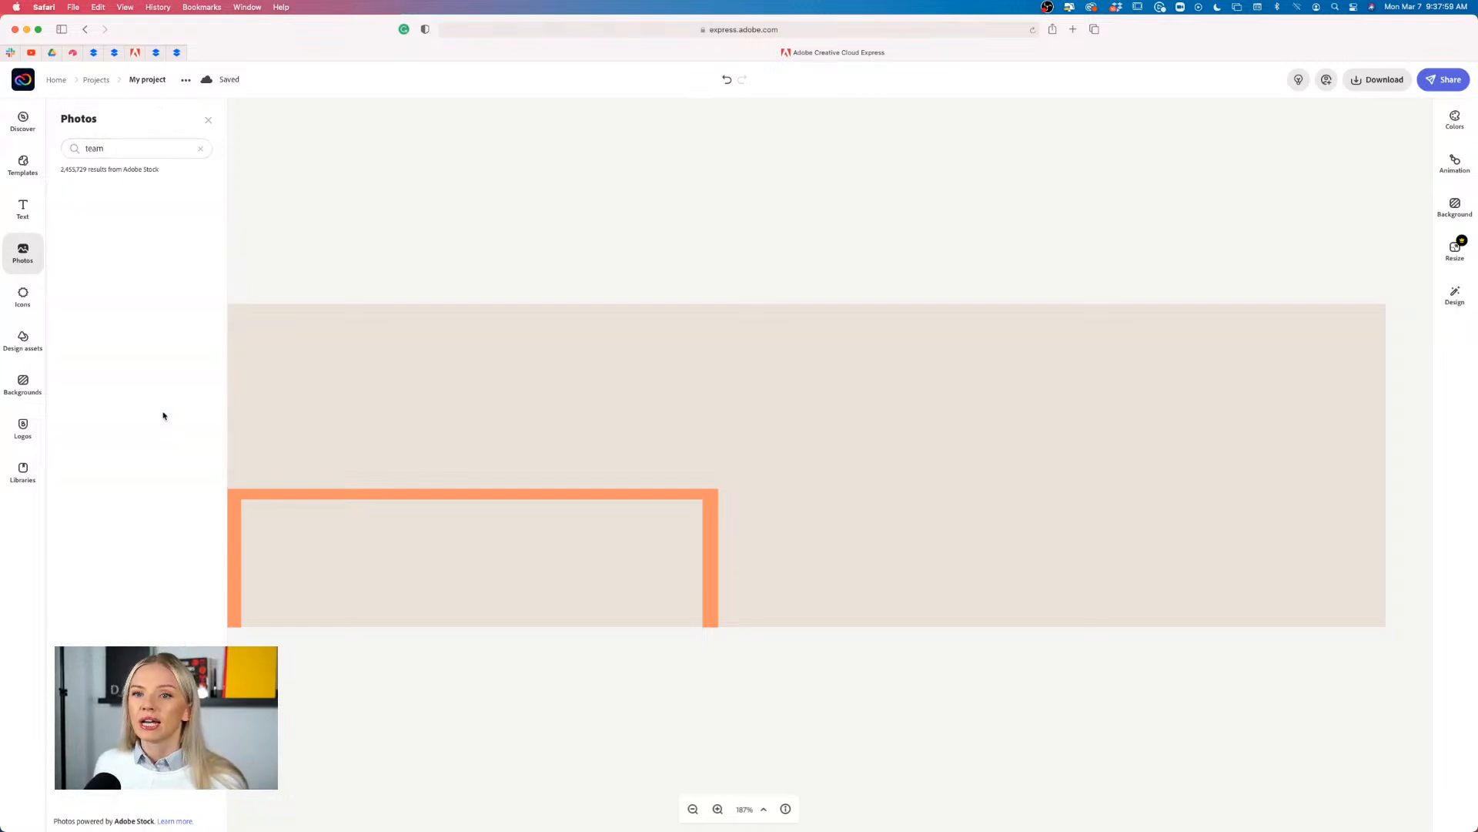
{"action": "scroll", "coordinate": [164, 416], "scroll_direction": "down", "scroll_amount": 3}
{"action": "scroll", "coordinate": [163, 416], "scroll_direction": "down", "scroll_amount": 3}
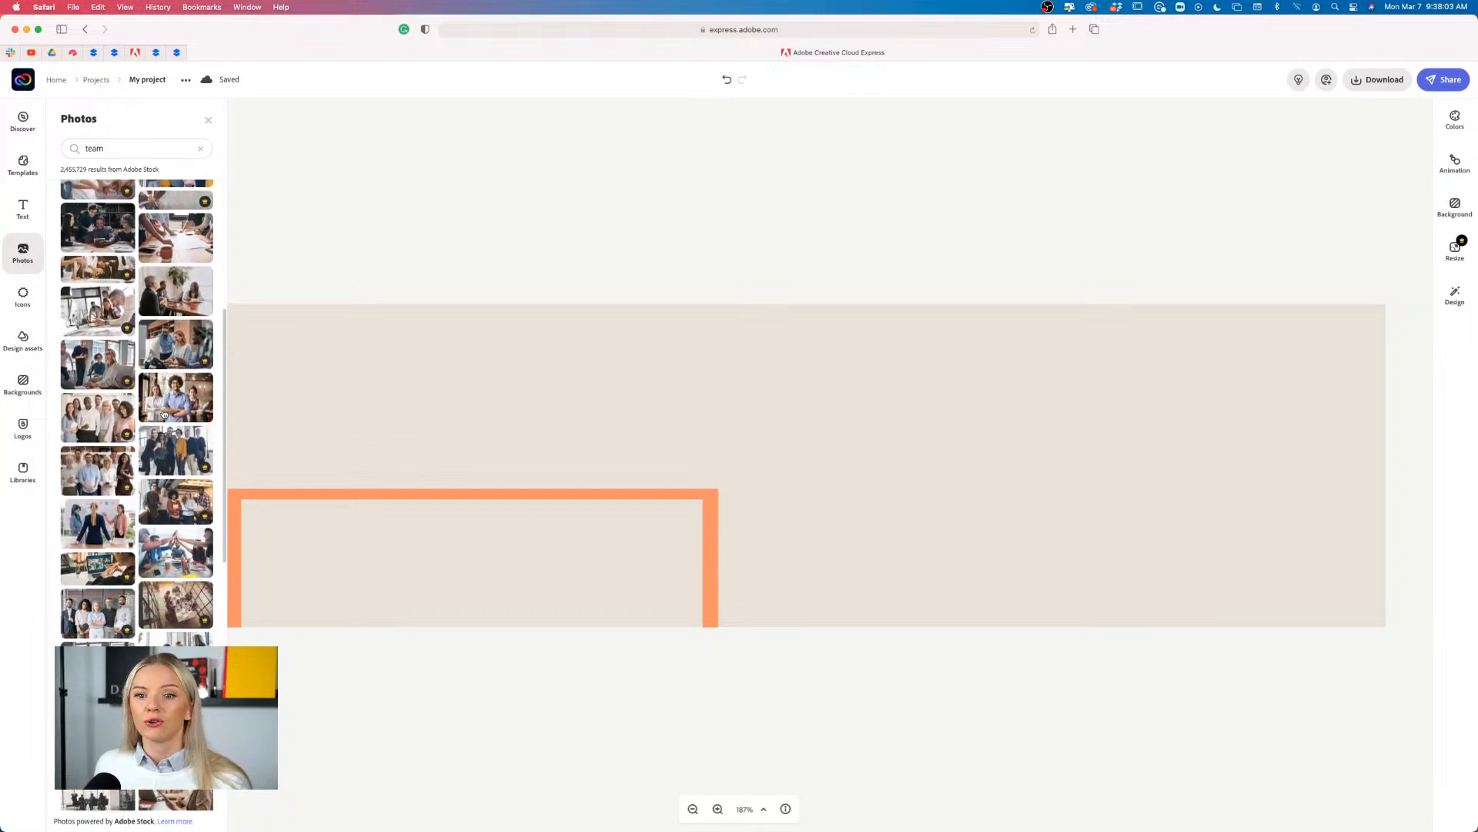
{"action": "left_click", "coordinate": [89, 422]}
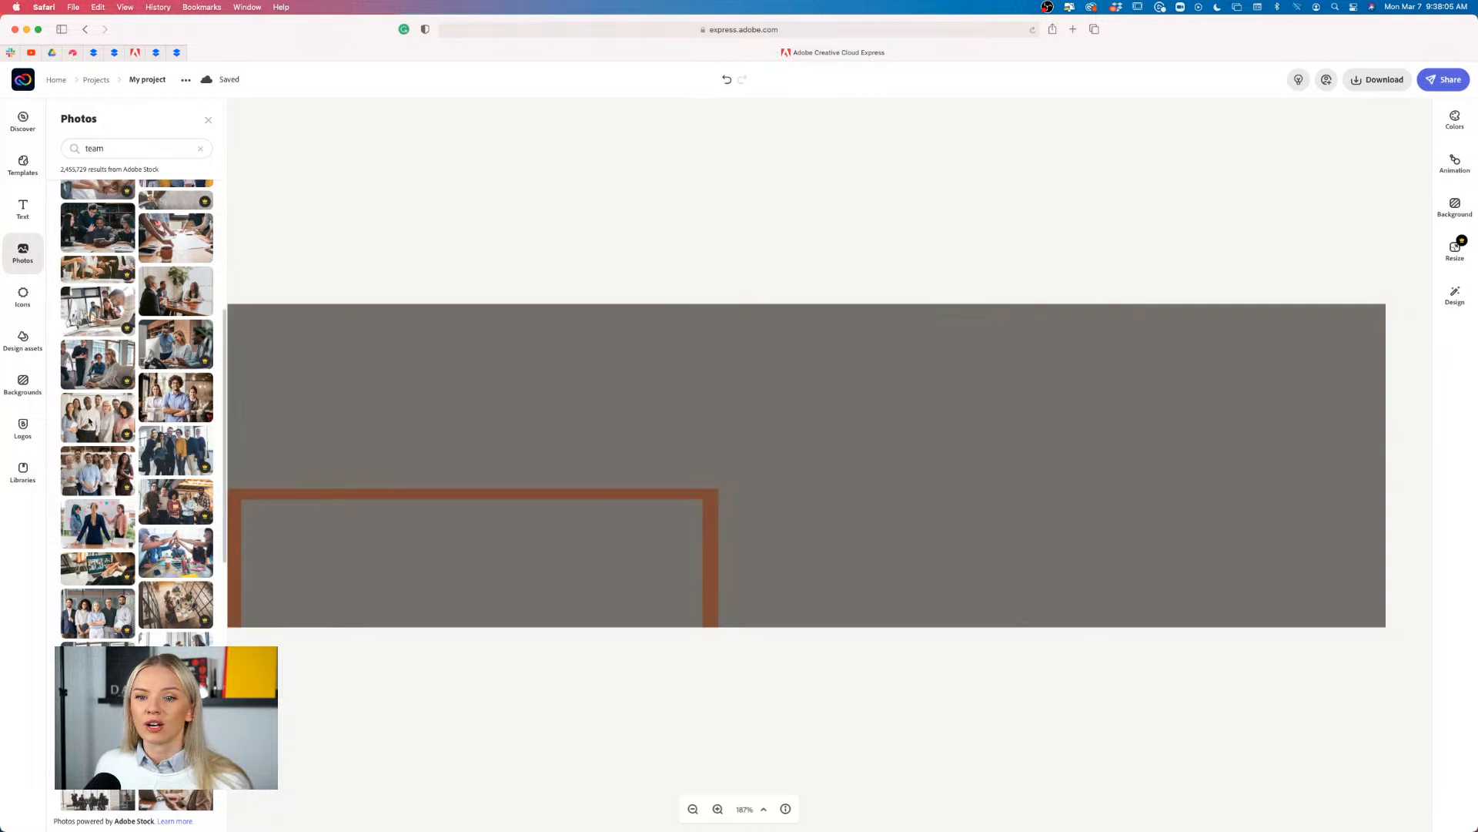
{"action": "left_click_drag", "start_coordinate": [899, 473], "coordinate": [905, 473]}
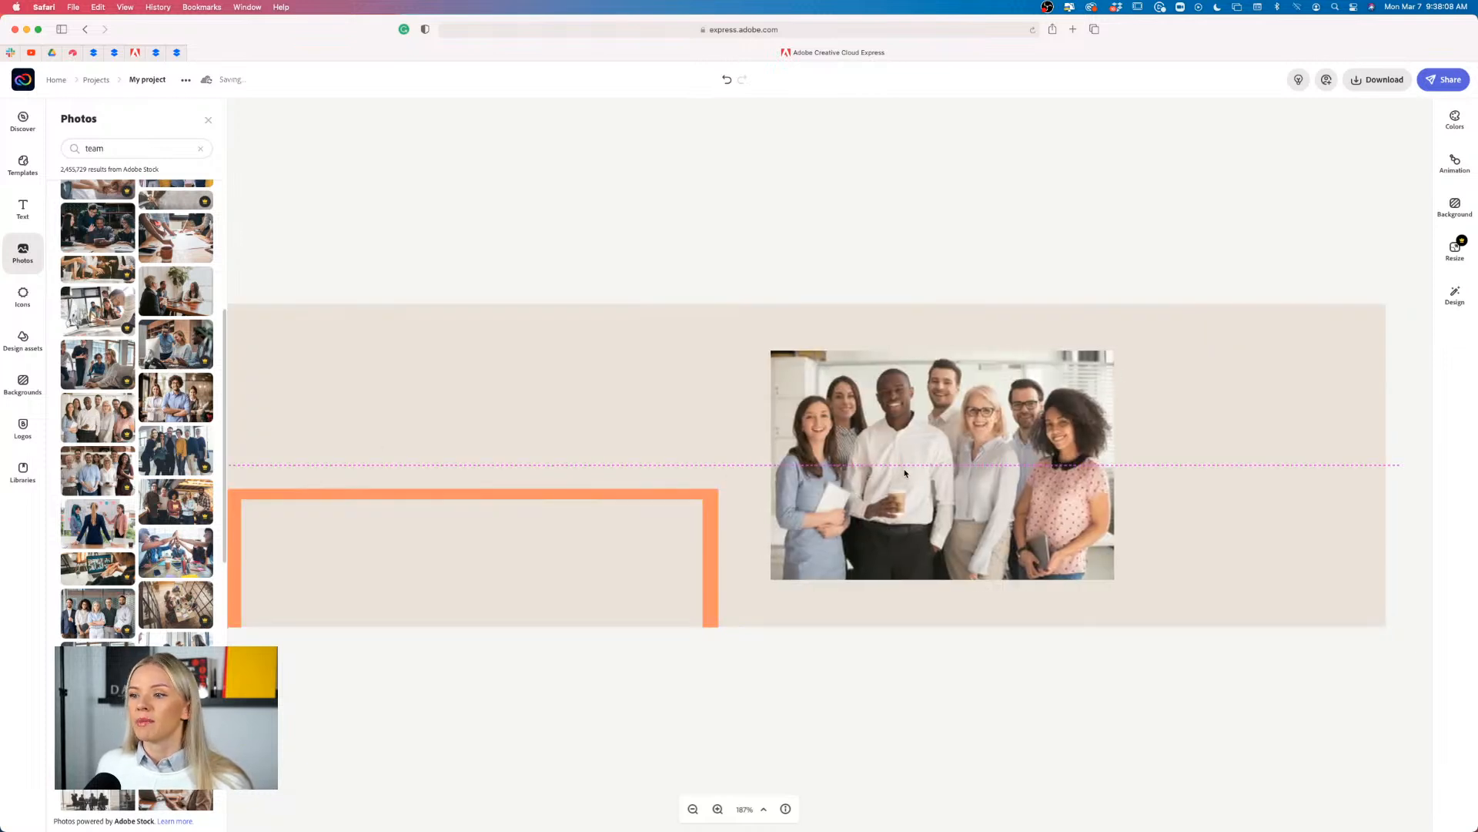
Recolor the rectangle outline to white
{"action": "left_click", "coordinate": [713, 529]}
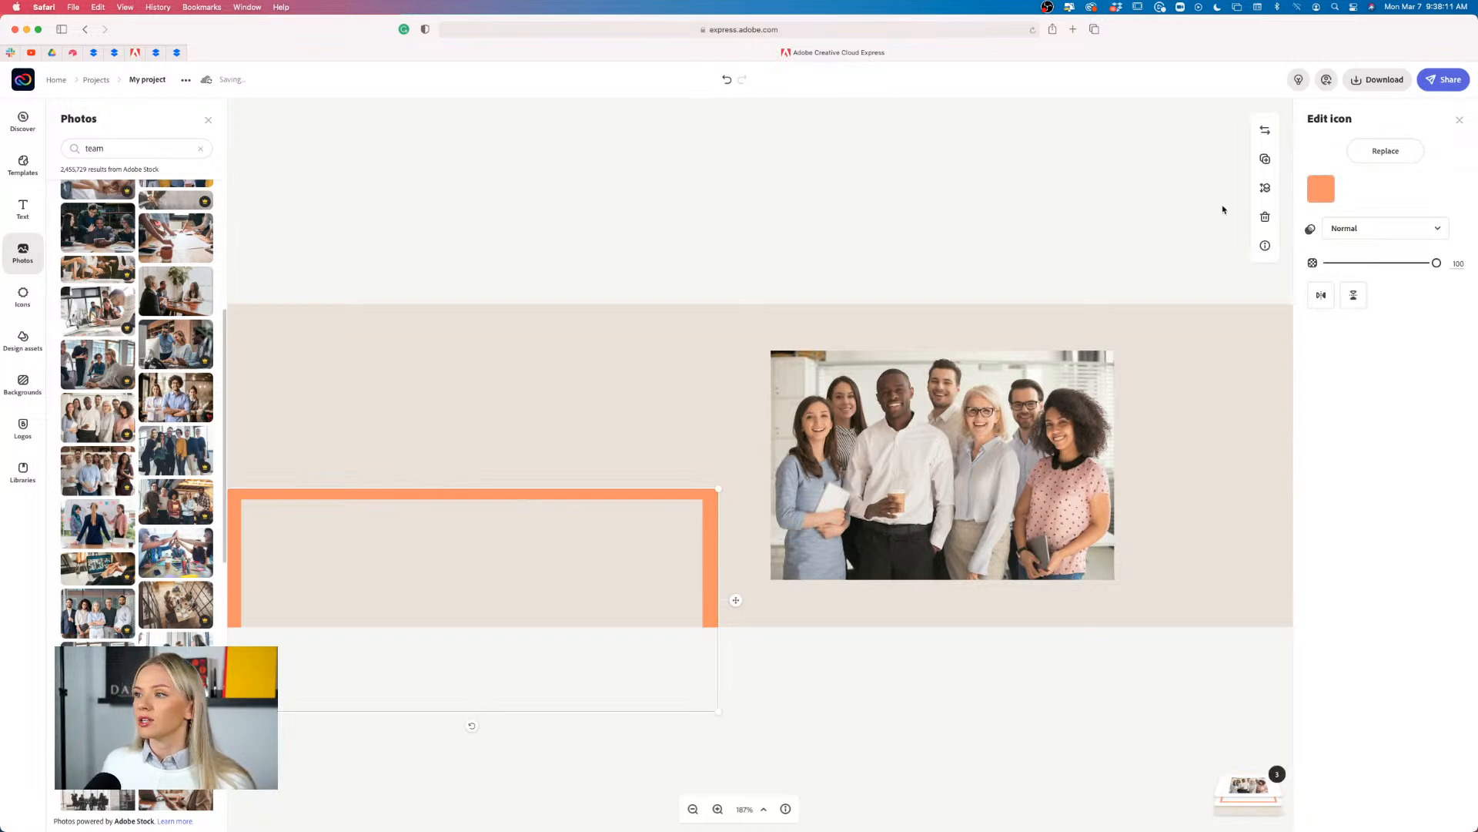
{"action": "left_click", "coordinate": [1321, 190]}
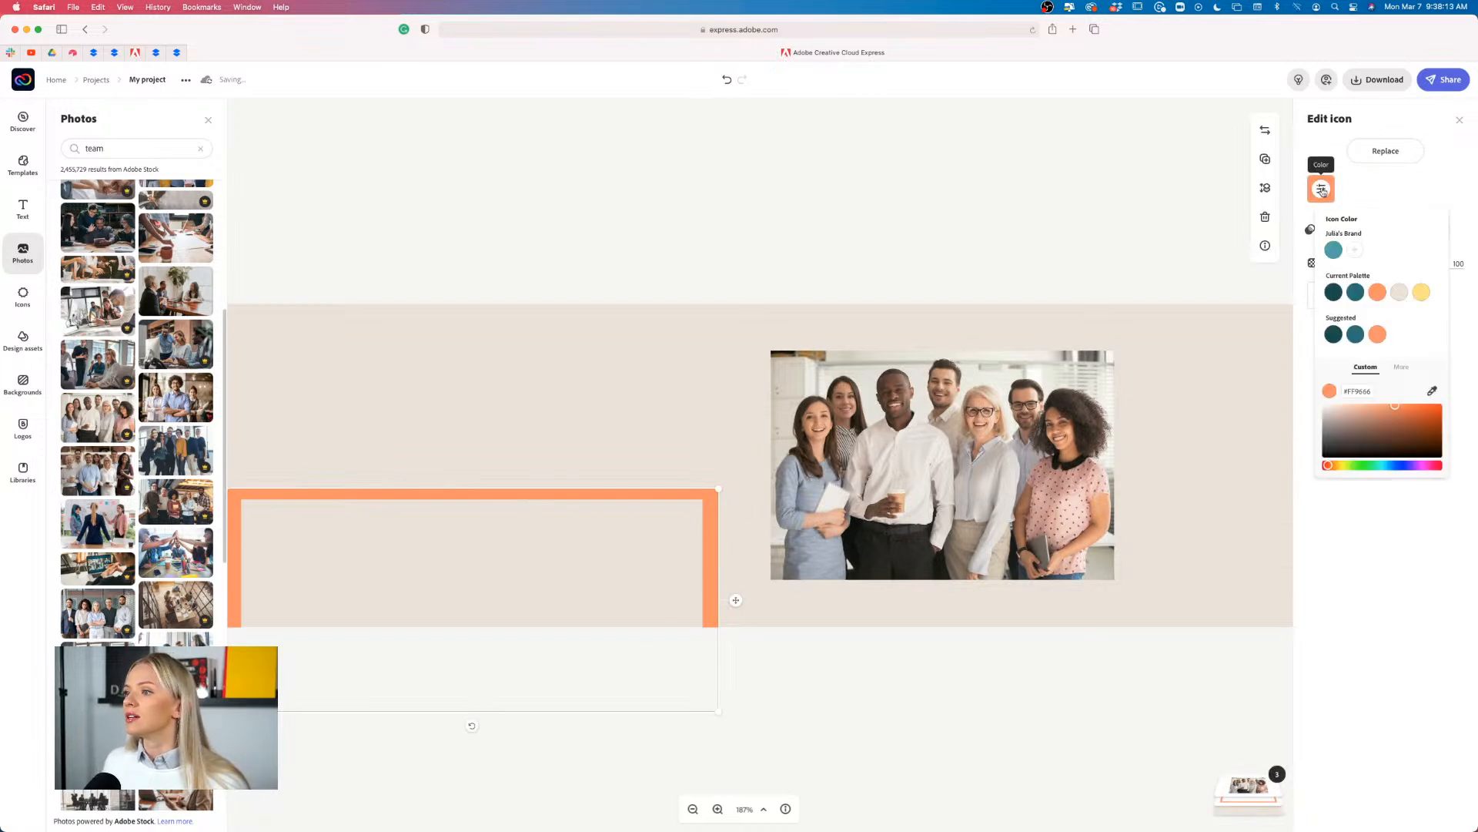
{"action": "left_click", "coordinate": [1396, 296]}
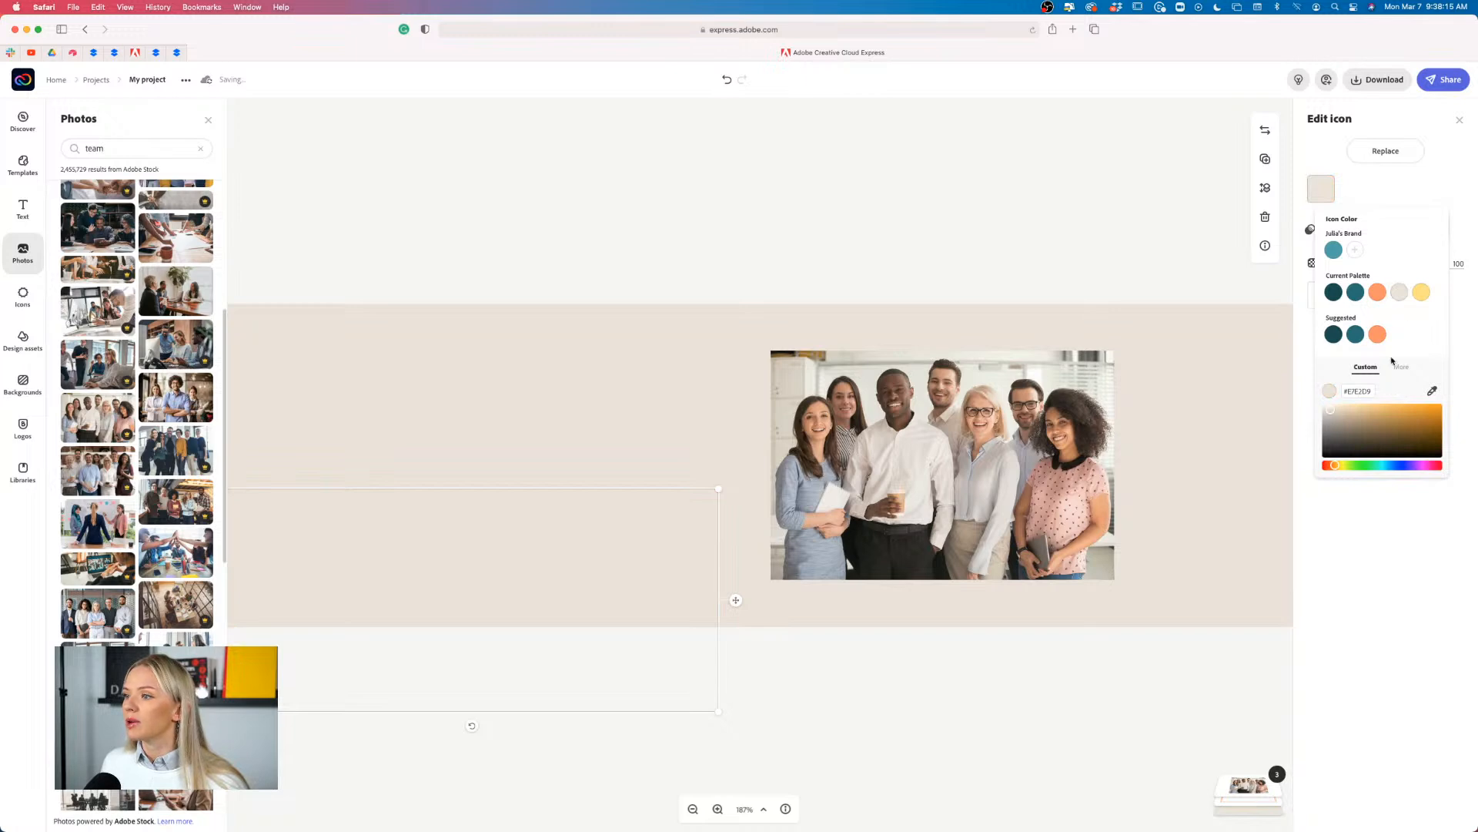
{"action": "left_click", "coordinate": [1325, 405]}
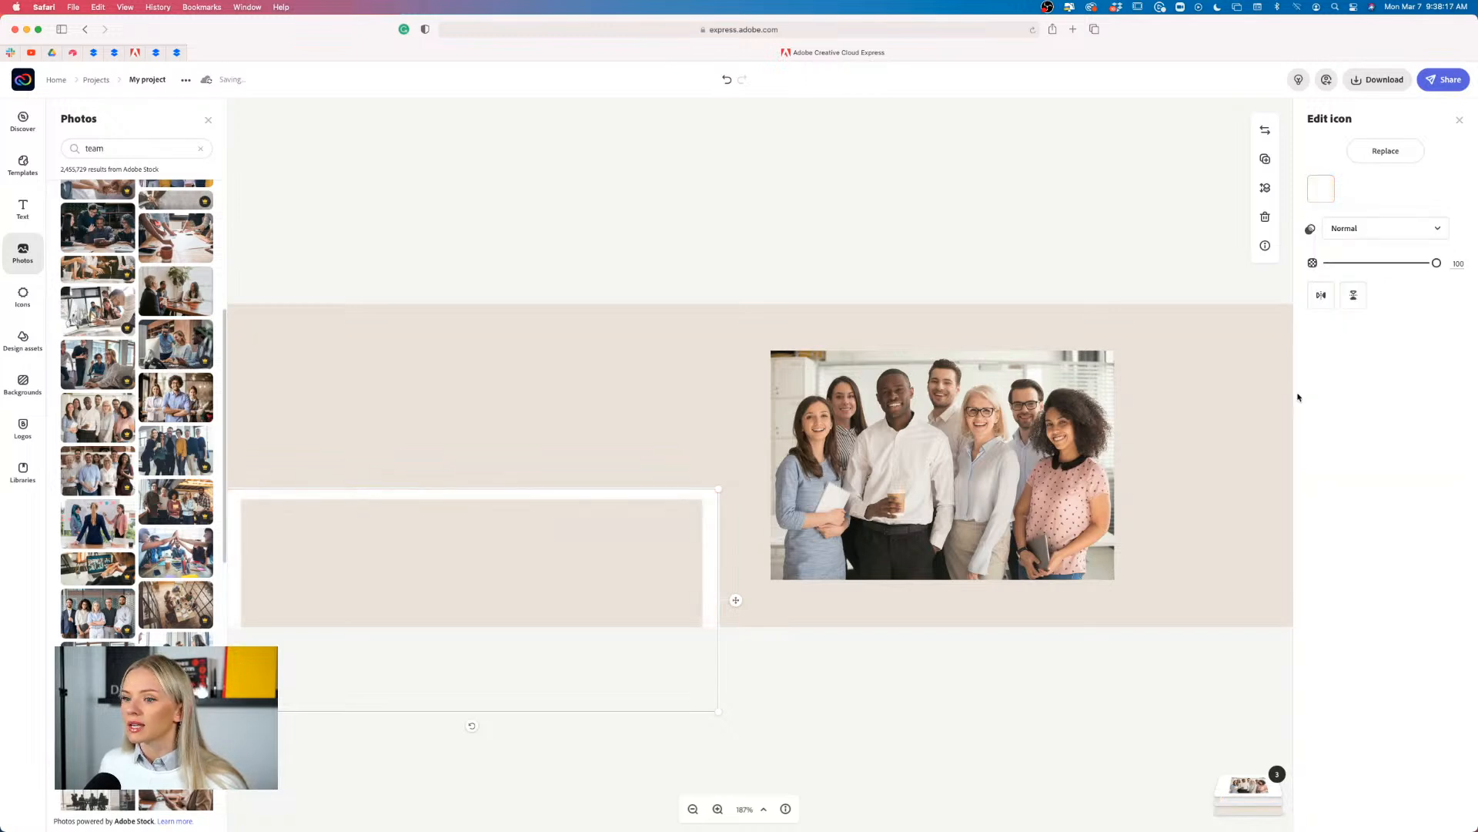
{"action": "left_click", "coordinate": [839, 238]}
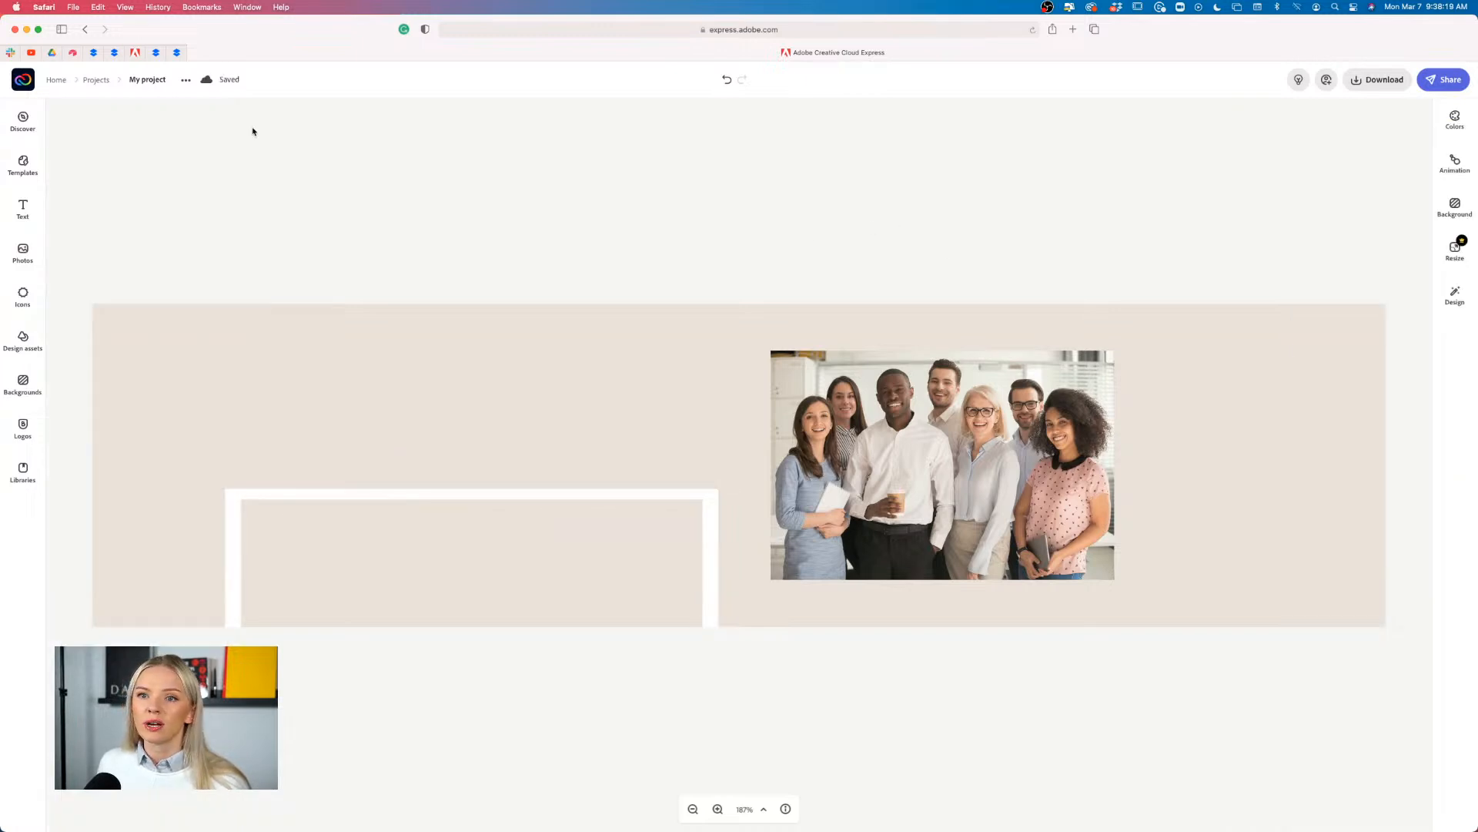
Enlarge the team photo to fill the banner's height and move it toward the center, aligned with the top edge and overlapping the rectangle outline
{"action": "left_click", "coordinate": [796, 451]}
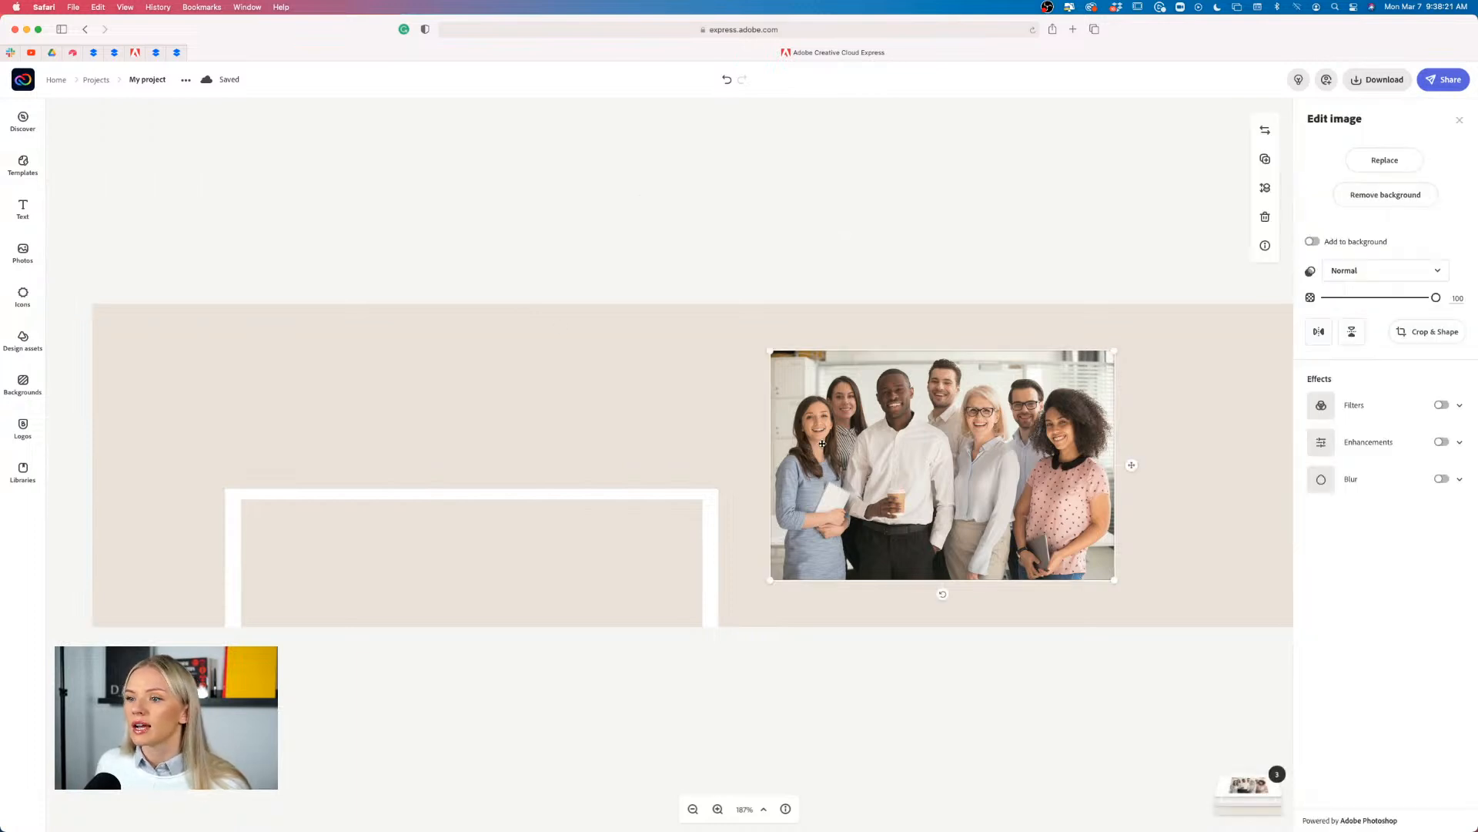
{"action": "left_click_drag", "start_coordinate": [768, 583], "coordinate": [549, 728]}
{"action": "left_click_drag", "start_coordinate": [917, 572], "coordinate": [911, 541]}
{"action": "left_click", "coordinate": [983, 251]}
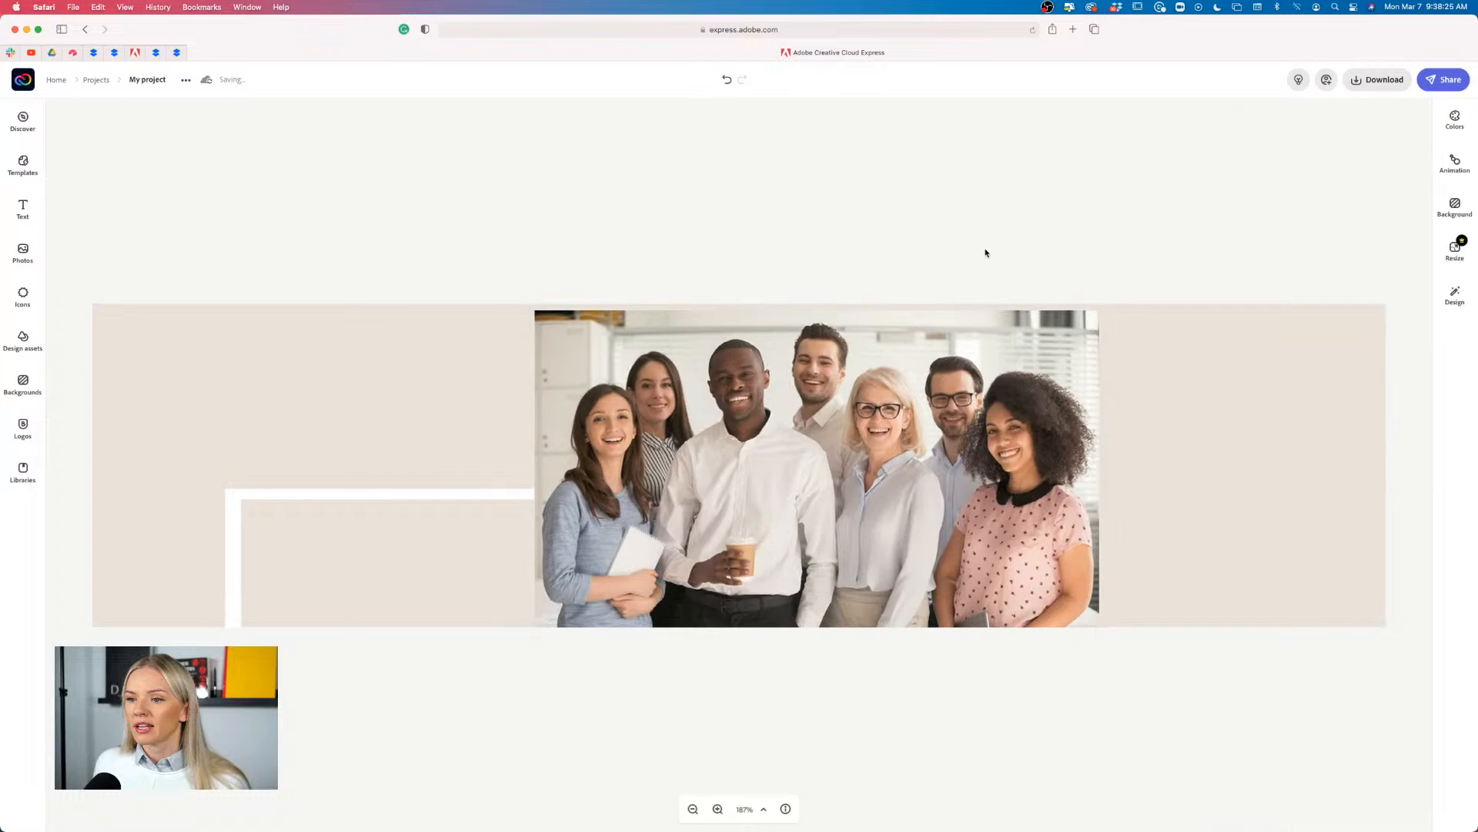
{"action": "left_click_drag", "start_coordinate": [961, 477], "coordinate": [907, 472]}
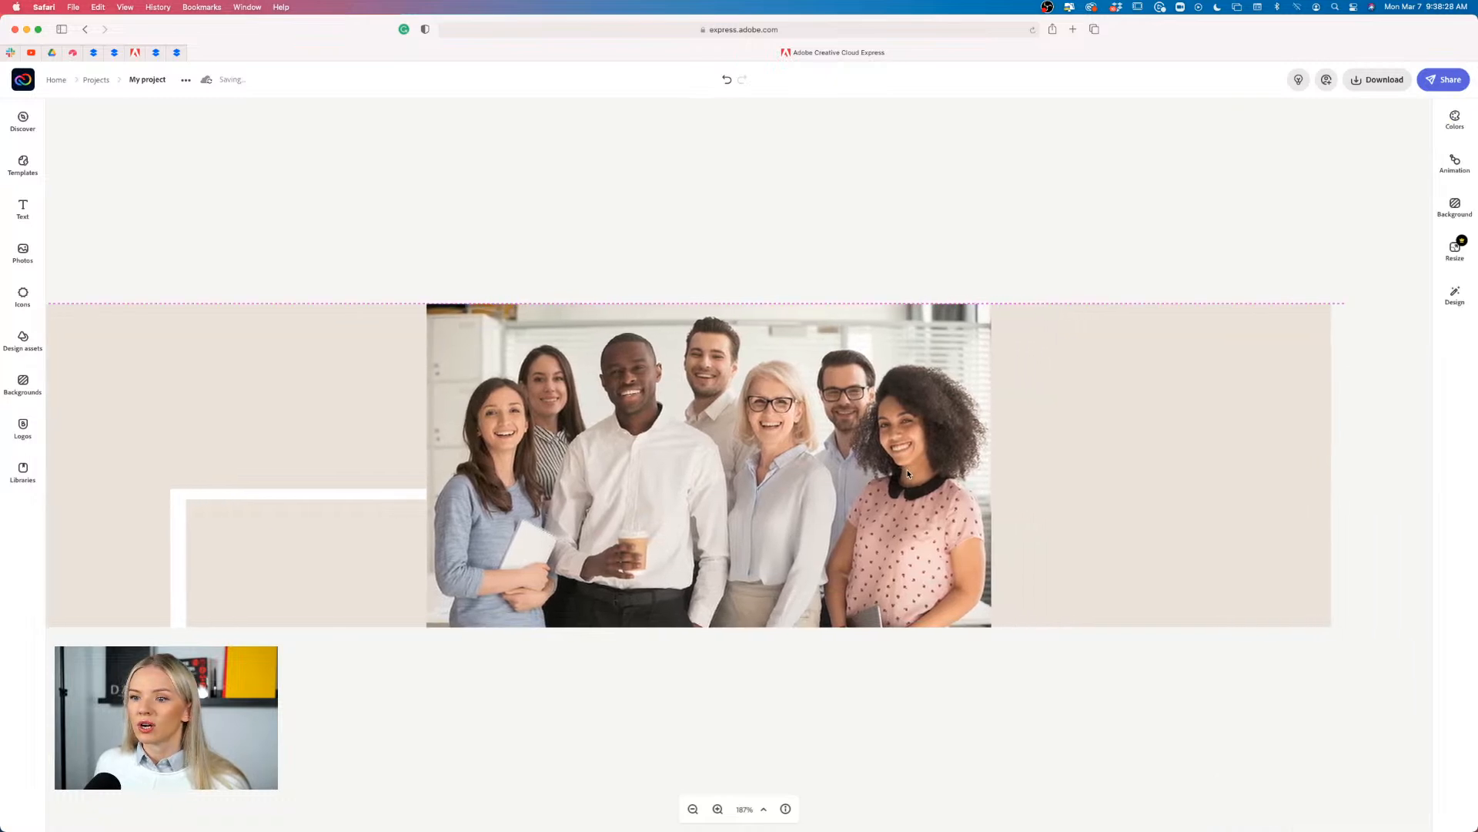
Bring the white rectangle outline to the front of the layer stack, above the team photo
{"action": "left_click", "coordinate": [409, 497]}
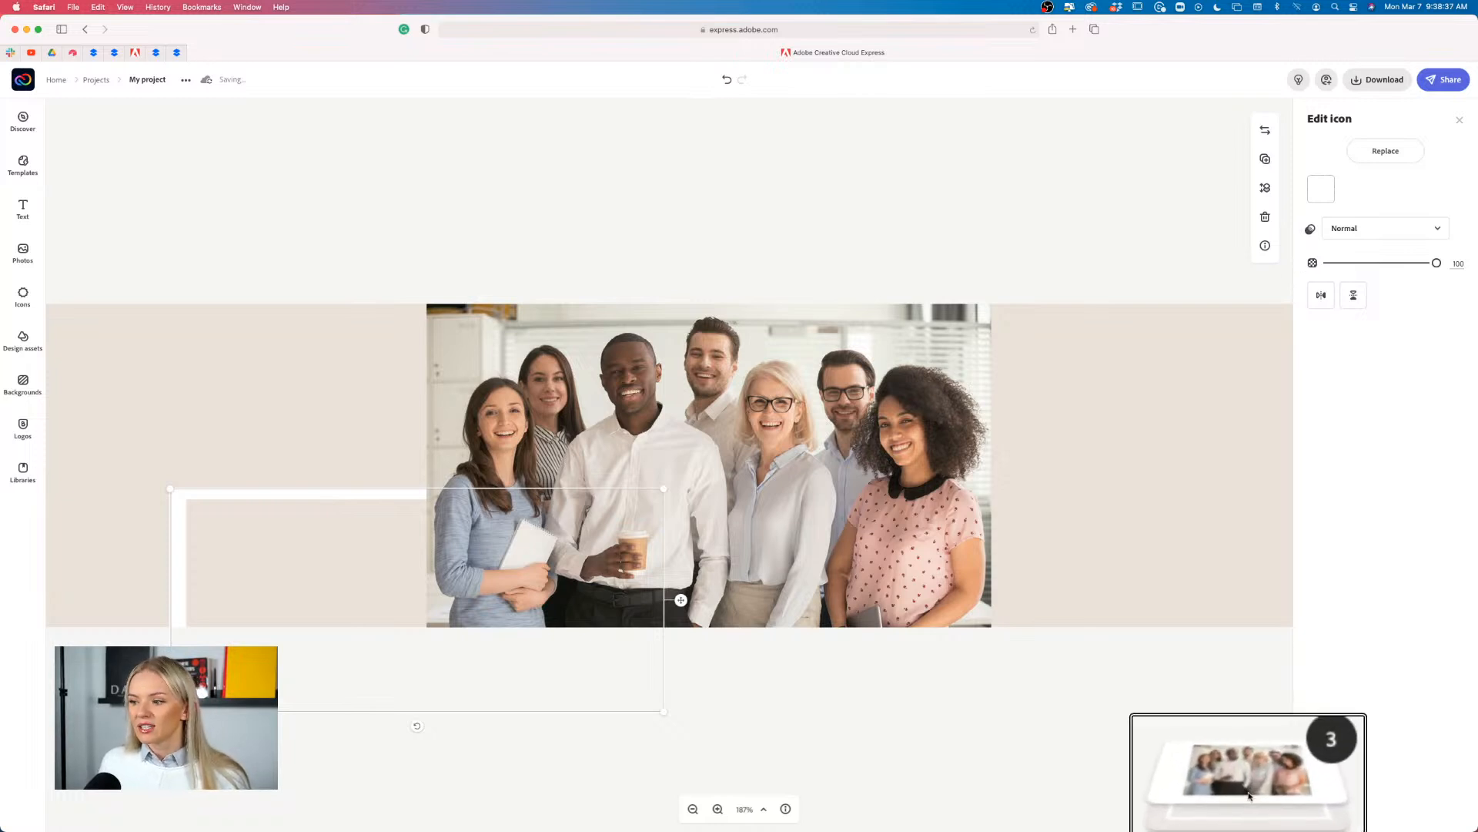
{"action": "mouse_move", "coordinate": [1247, 778]}
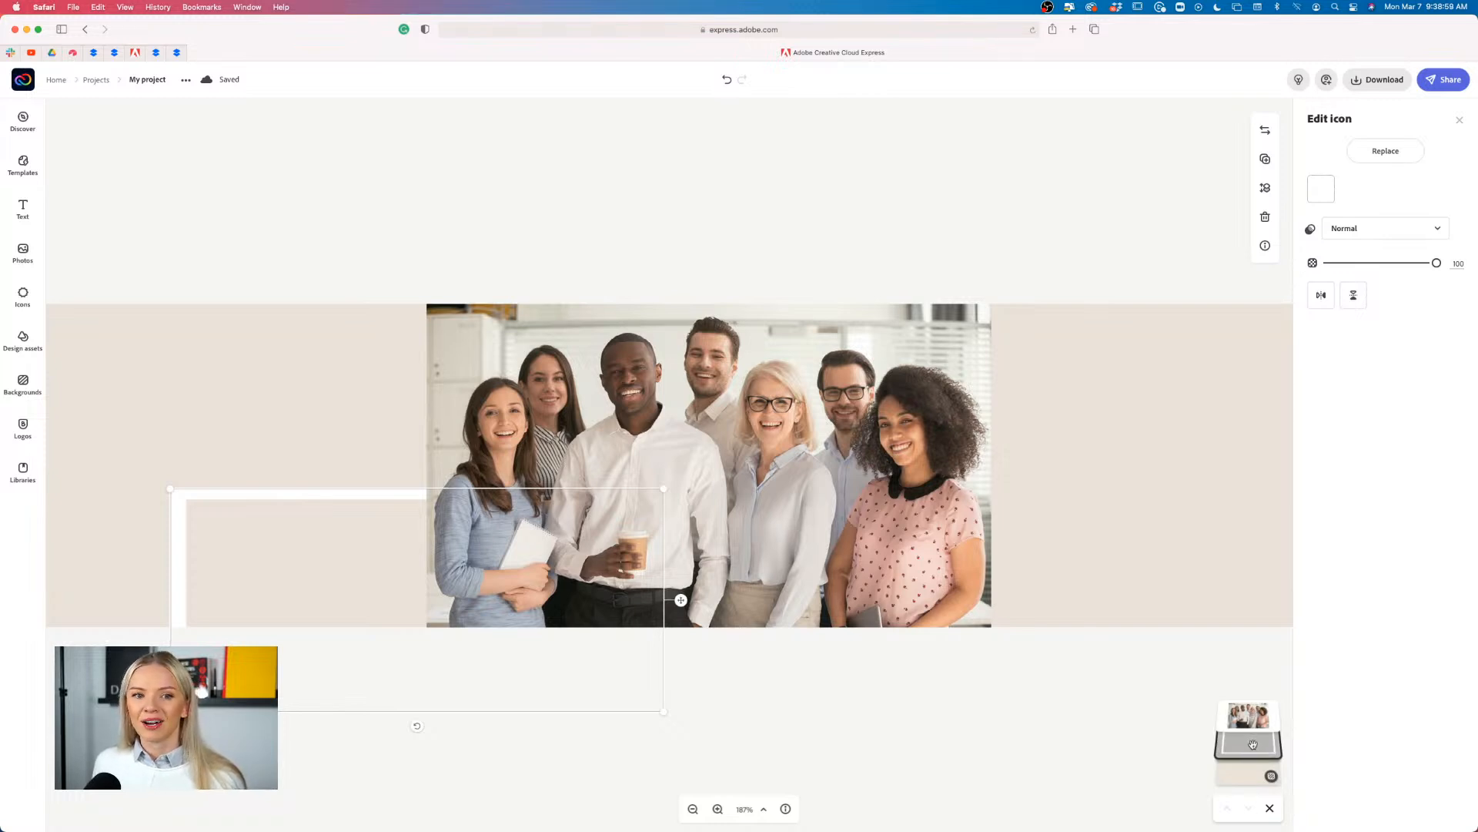
{"action": "left_click_drag", "start_coordinate": [1253, 744], "coordinate": [1250, 704]}
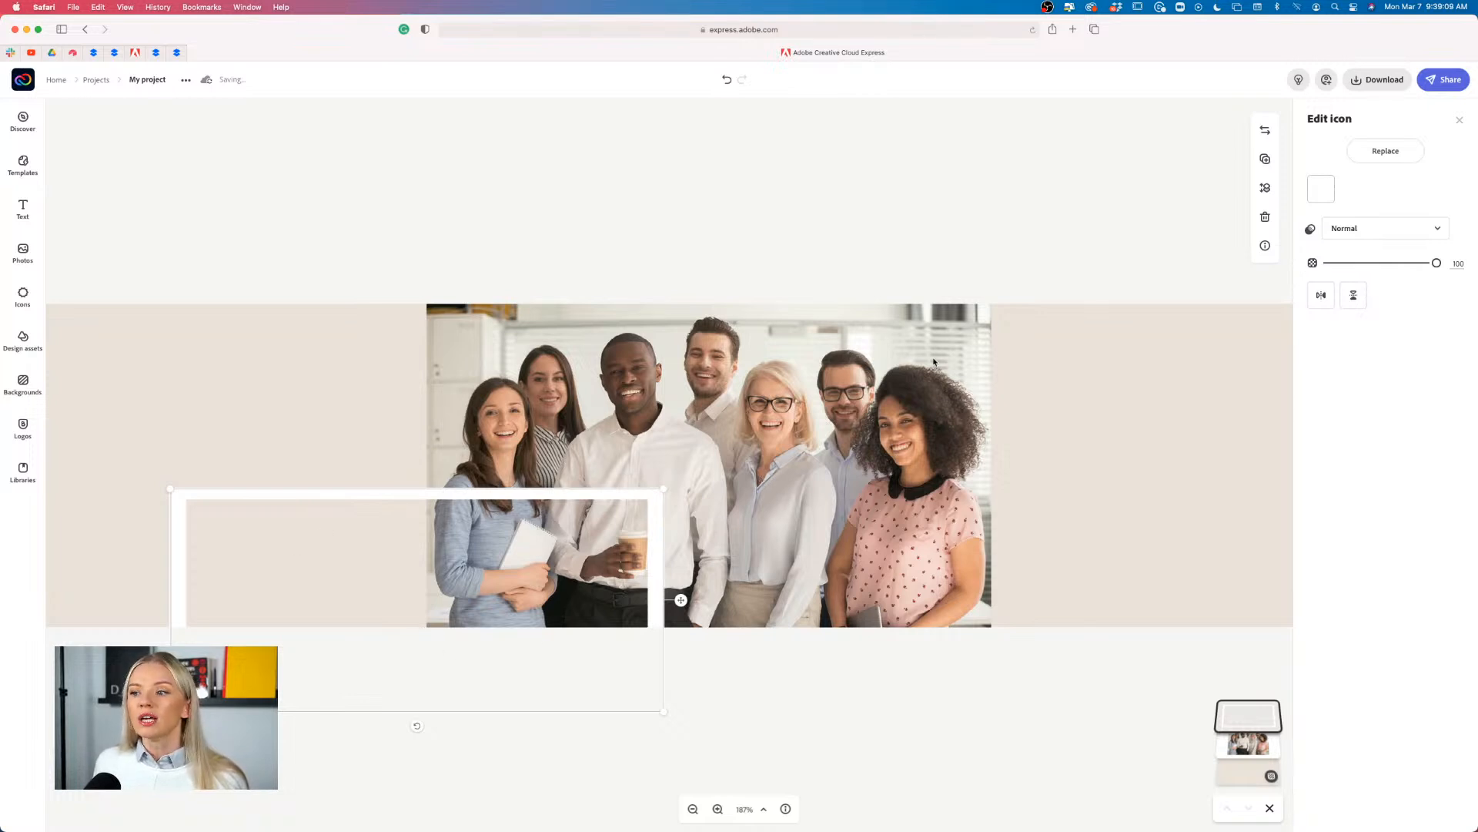
Remove the background from the team photo and accept the automatic cutout
{"action": "left_click", "coordinate": [882, 504]}
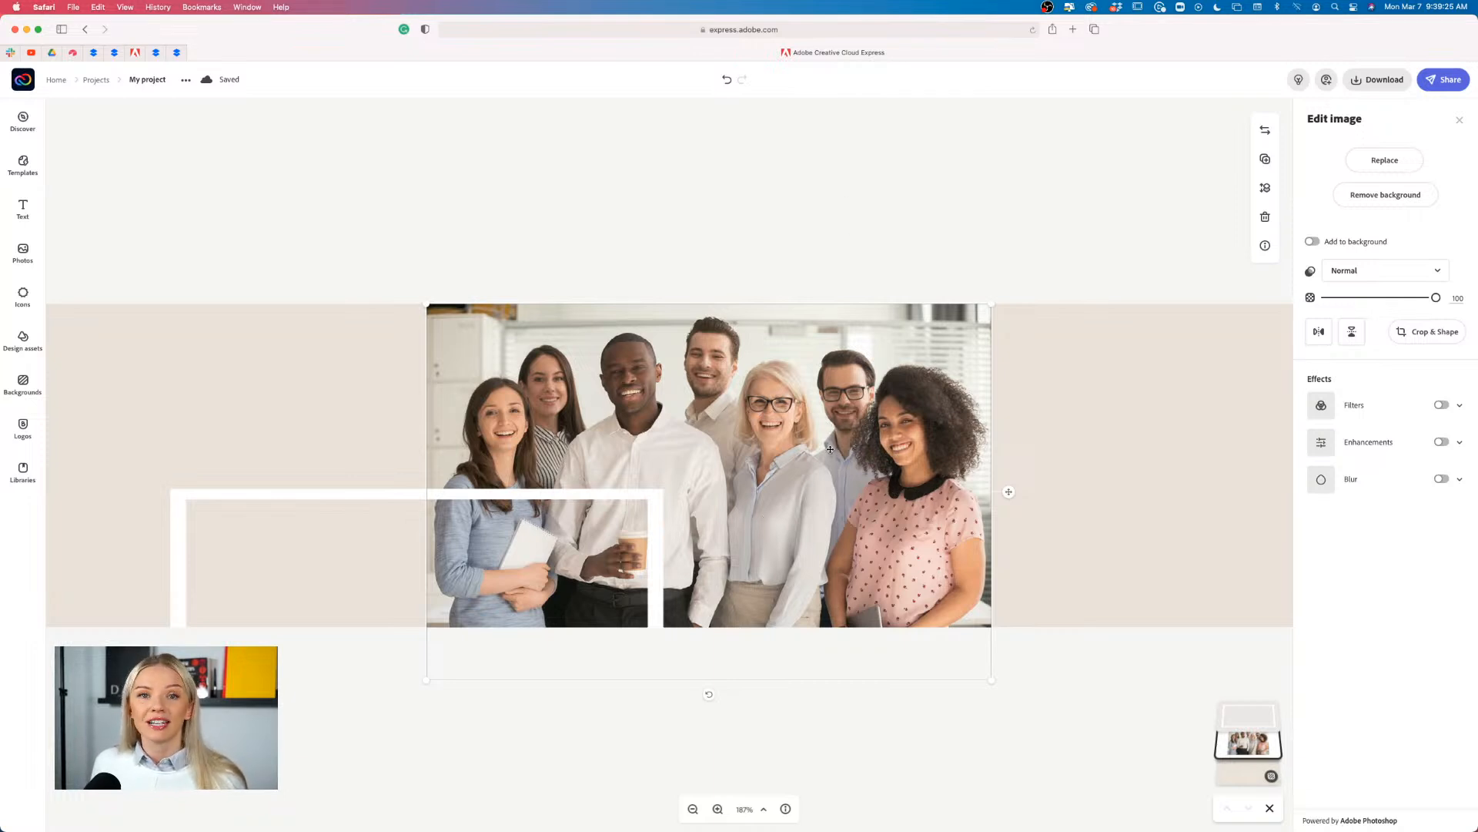
{"action": "left_click", "coordinate": [1388, 198]}
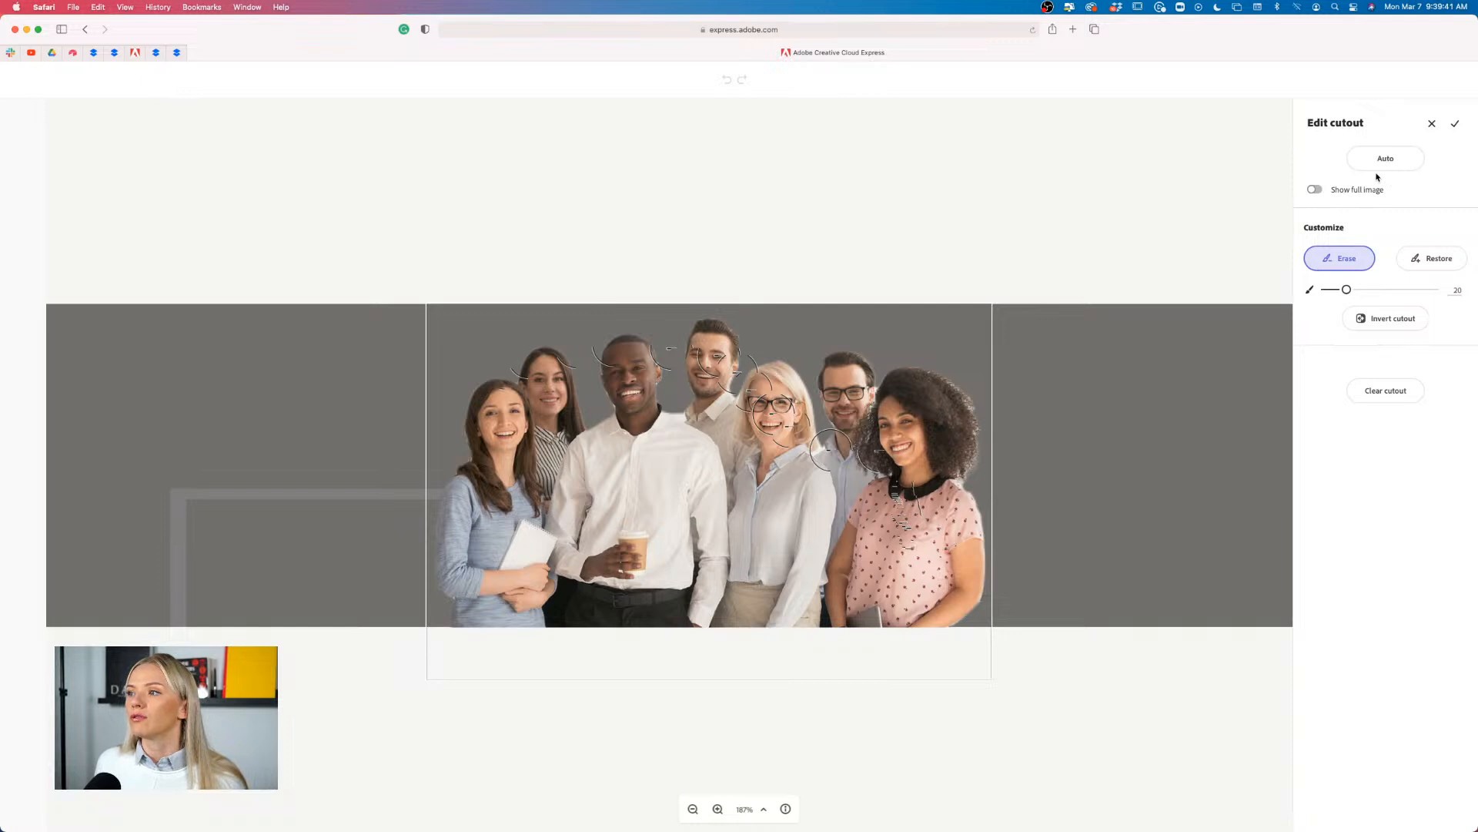
{"action": "left_click", "coordinate": [1457, 126]}
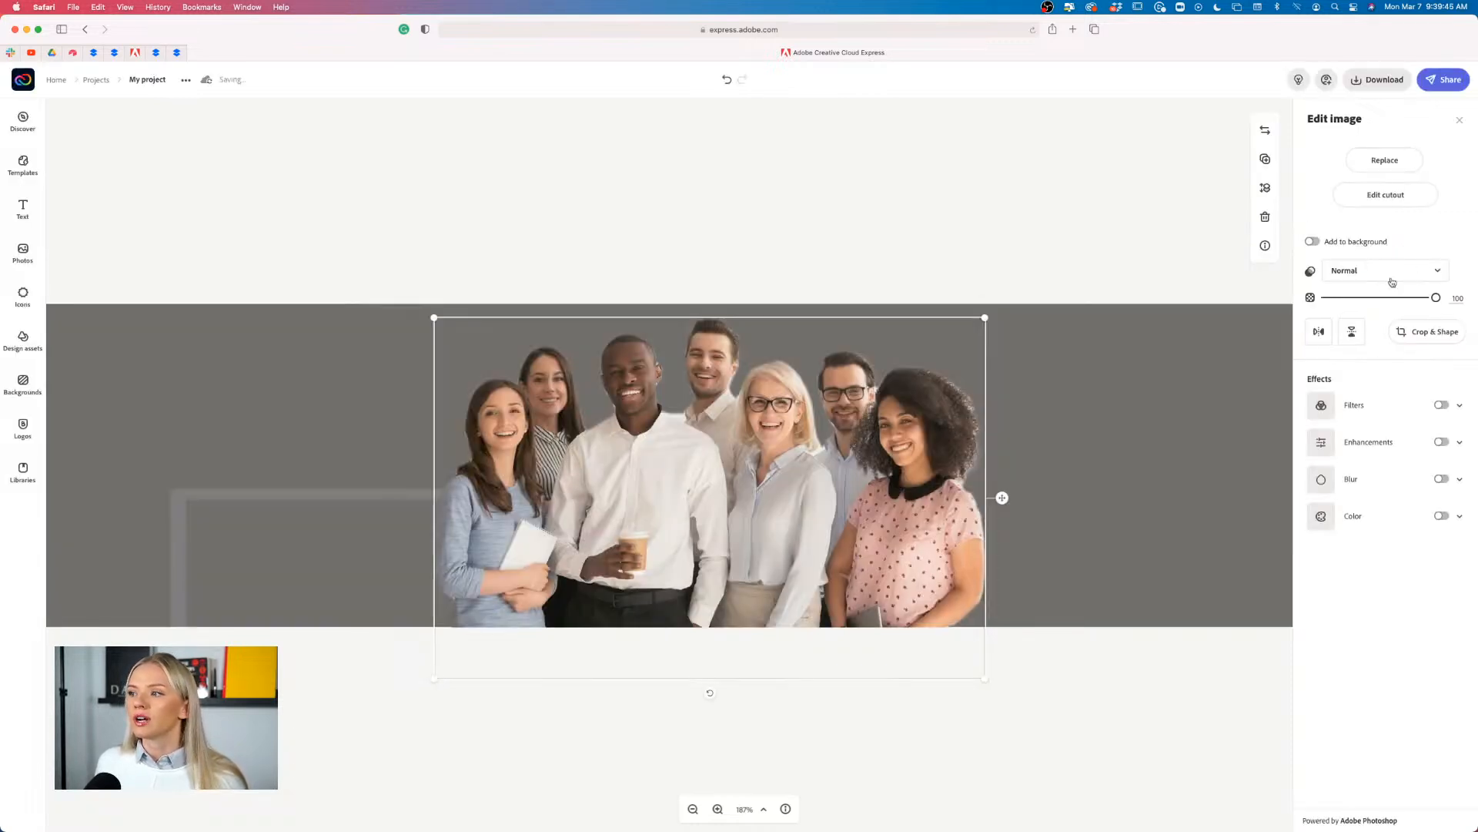
{"action": "left_click", "coordinate": [1134, 232]}
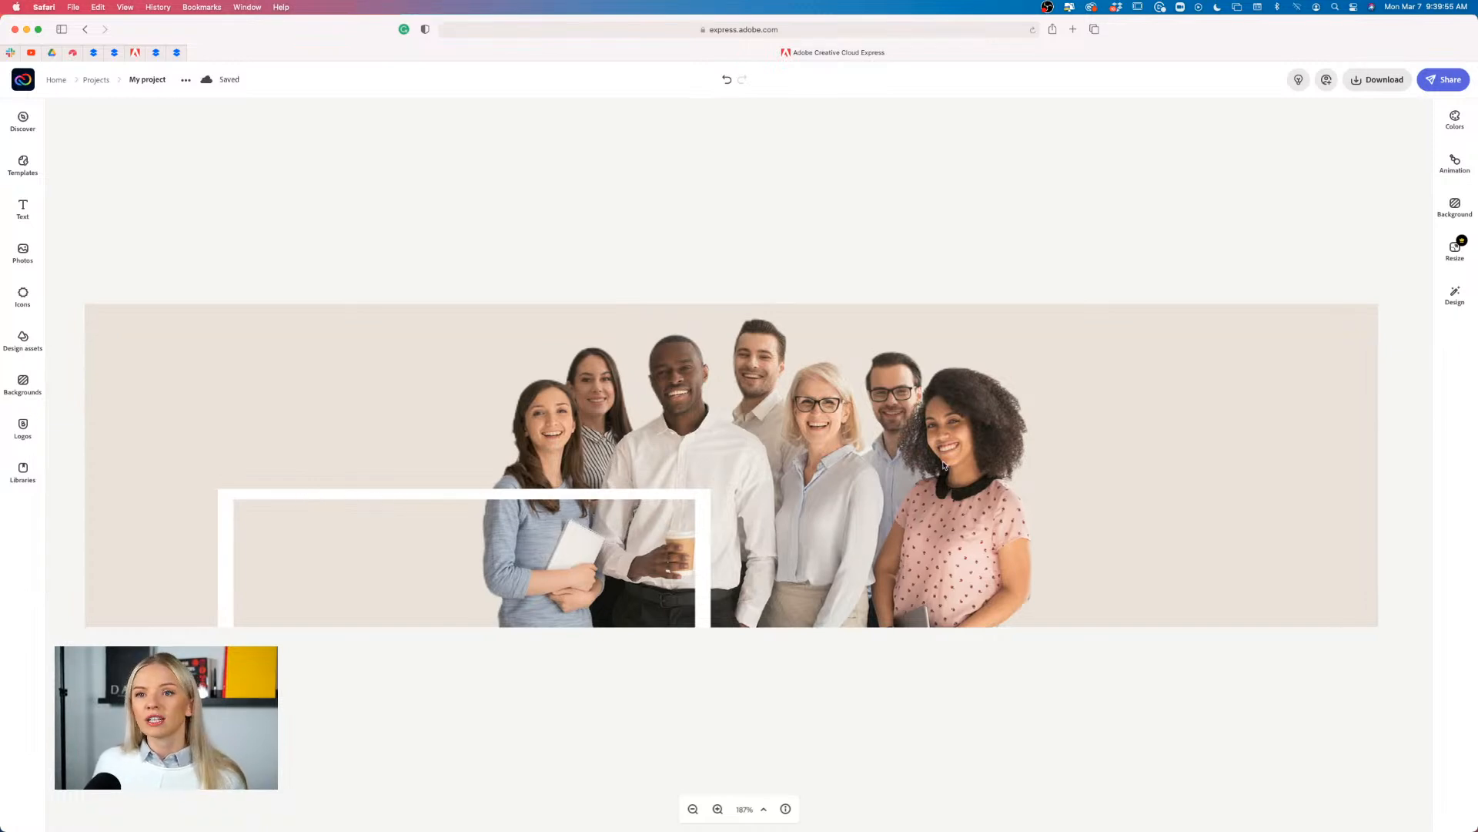
{"action": "left_click", "coordinate": [845, 531]}
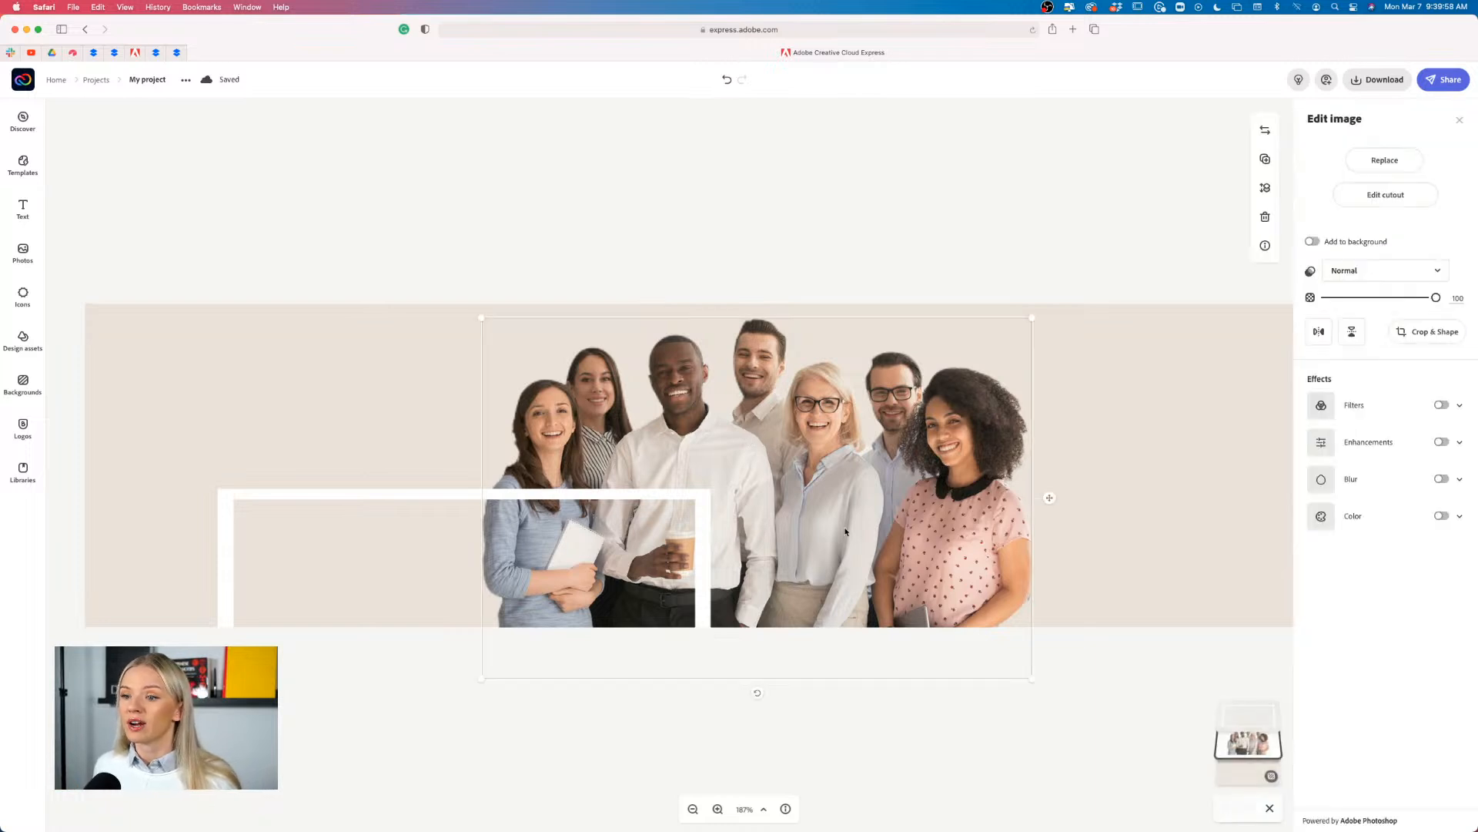
{"action": "left_click", "coordinate": [841, 185]}
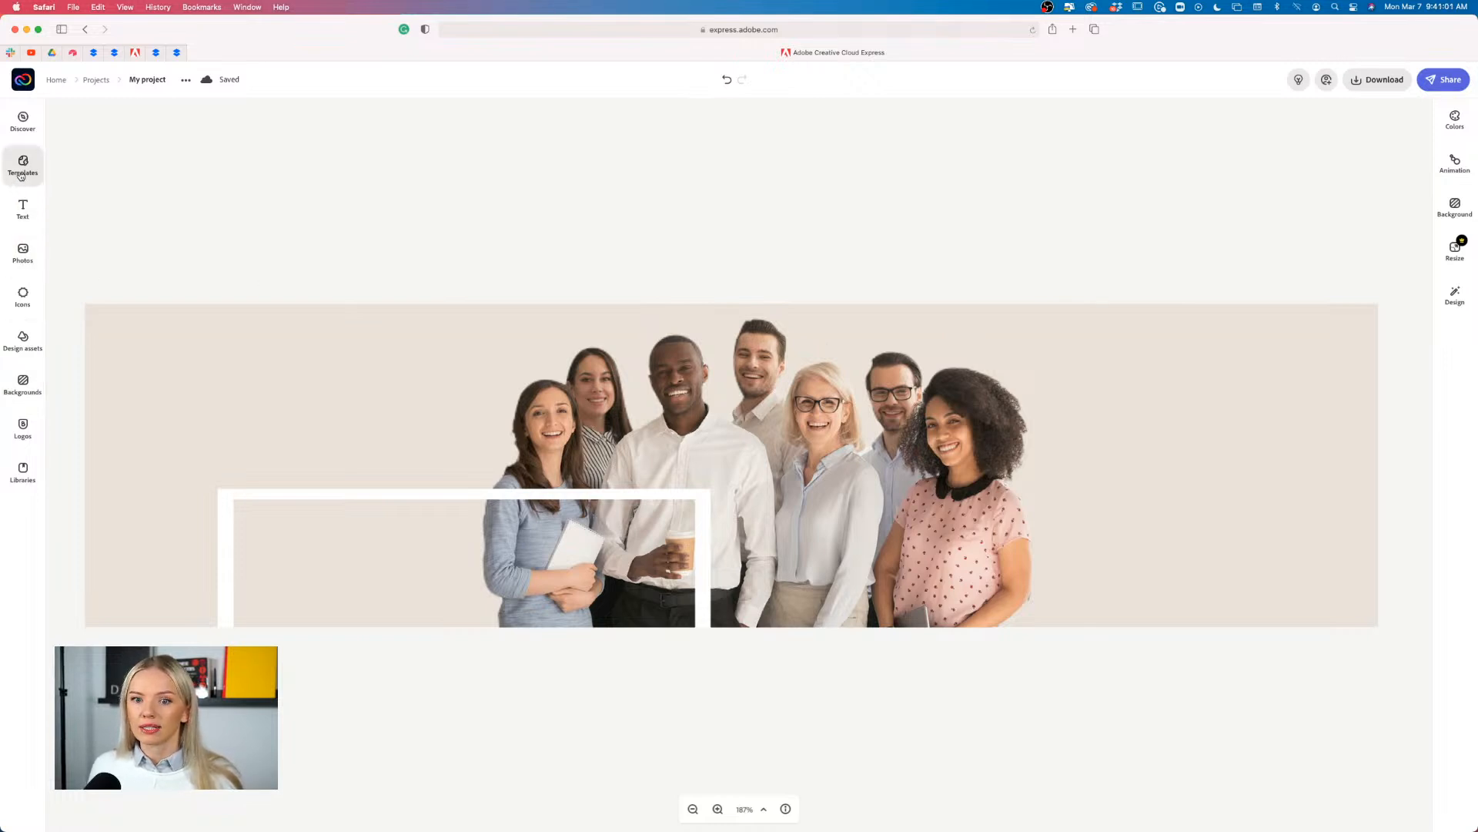
Add the Winston Morris logo without the blue background and place it in the empty area right of the team, vertically centered
{"action": "left_click", "coordinate": [22, 428]}
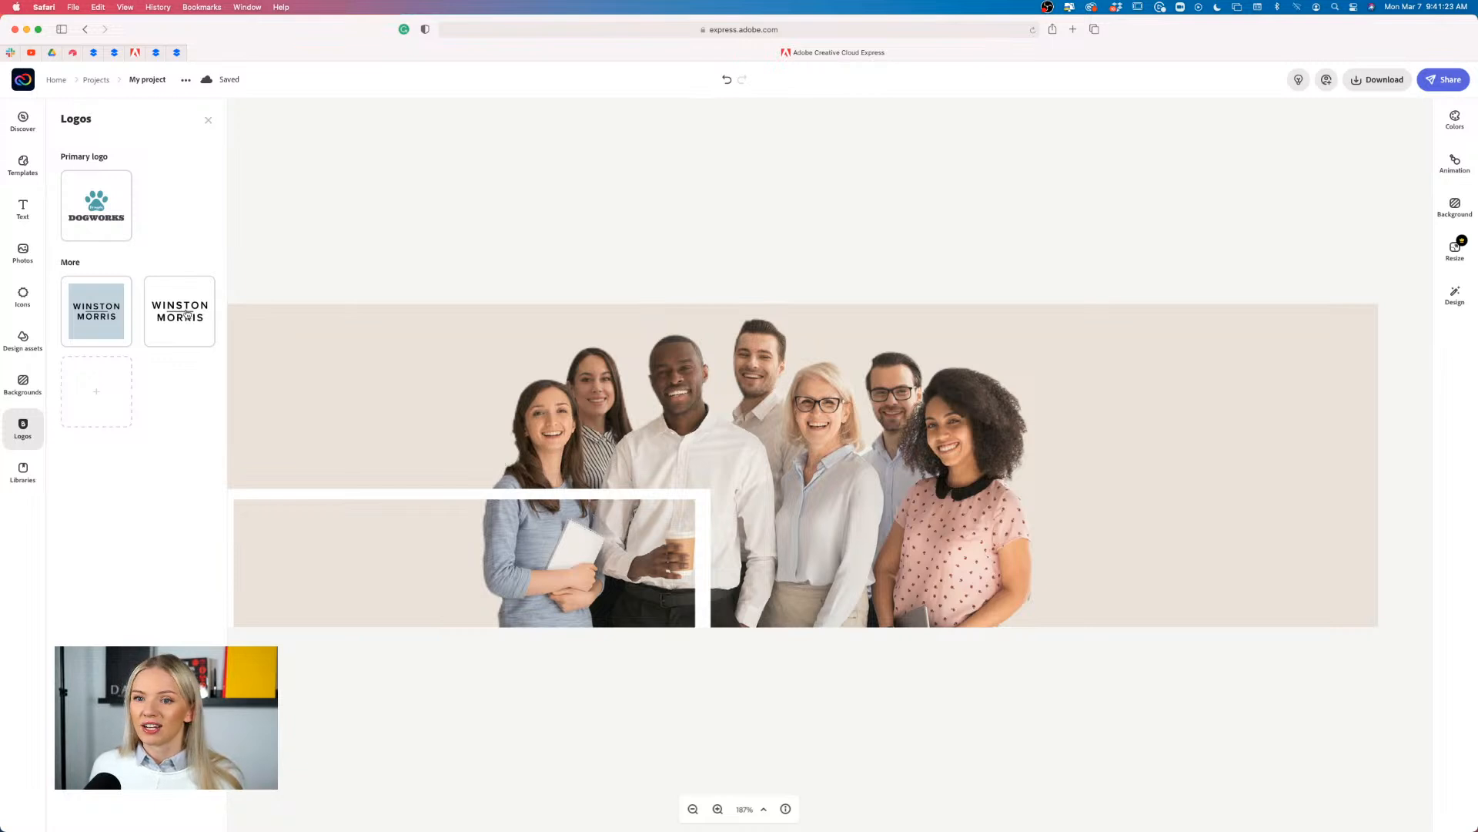
{"action": "left_click", "coordinate": [188, 313]}
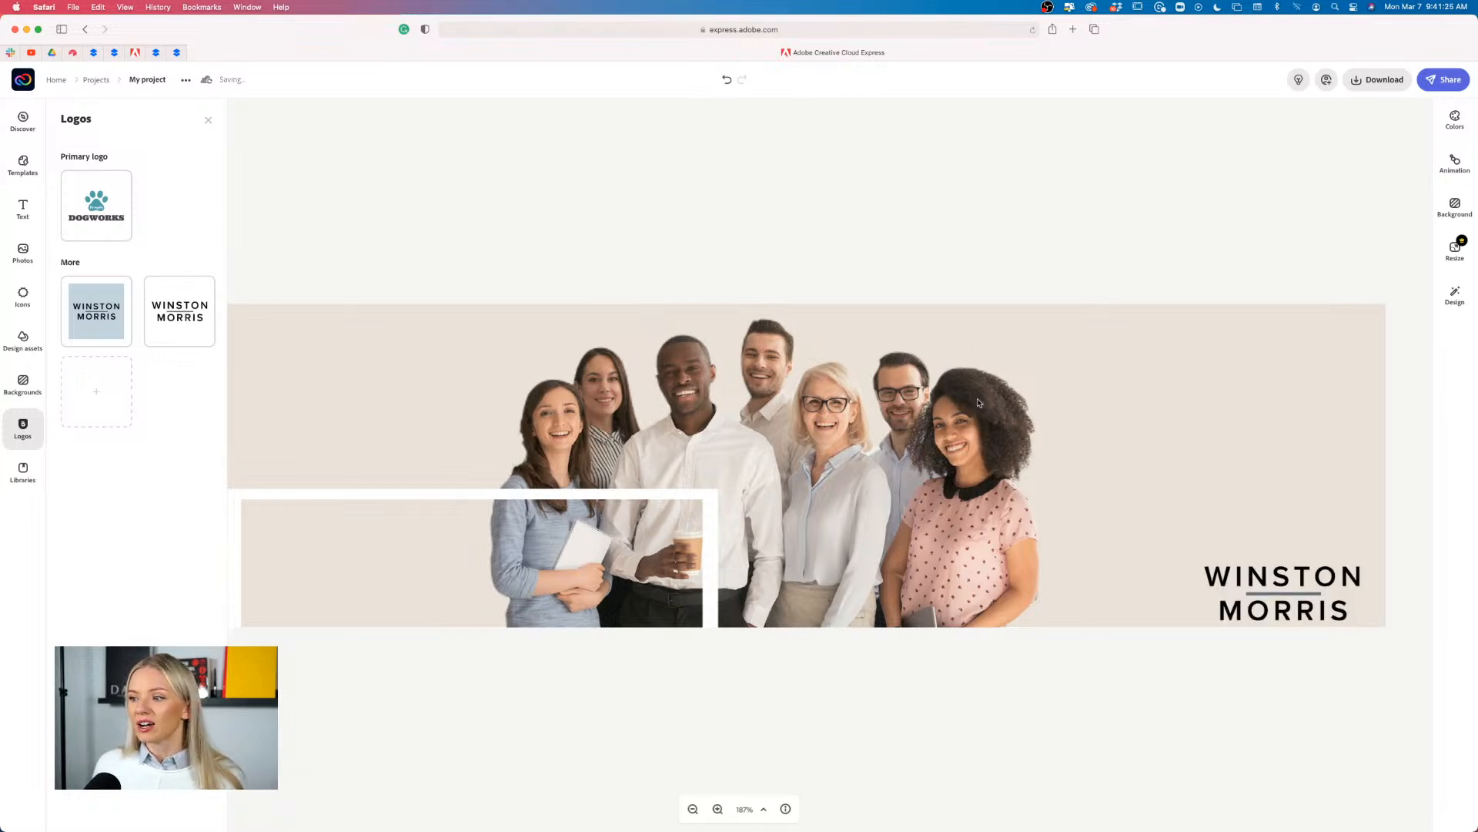
{"action": "left_click", "coordinate": [1290, 583]}
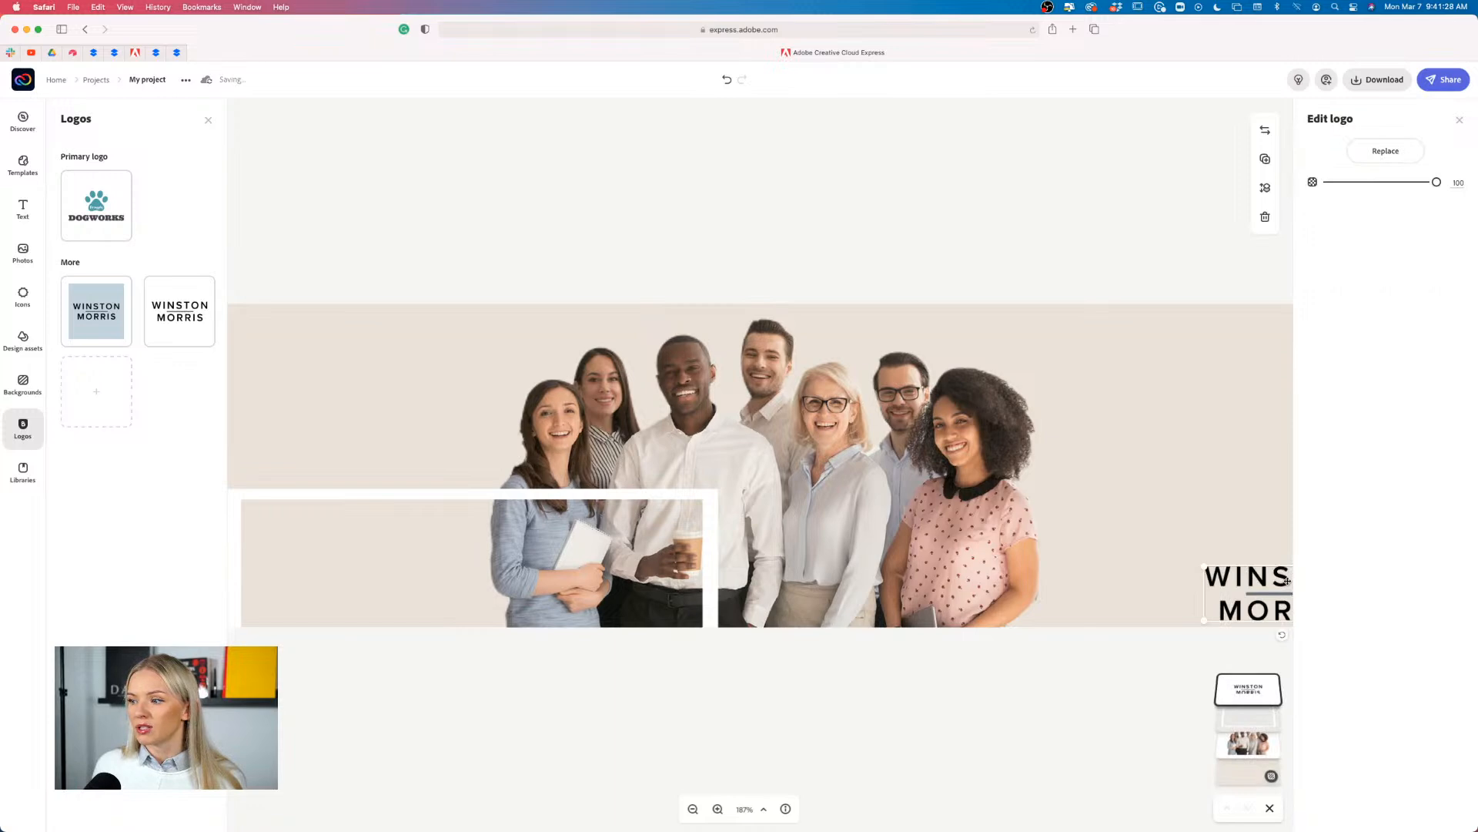
{"action": "left_click", "coordinate": [1461, 121]}
{"action": "left_click_drag", "start_coordinate": [1301, 572], "coordinate": [1224, 444]}
{"action": "left_click", "coordinate": [1070, 222]}
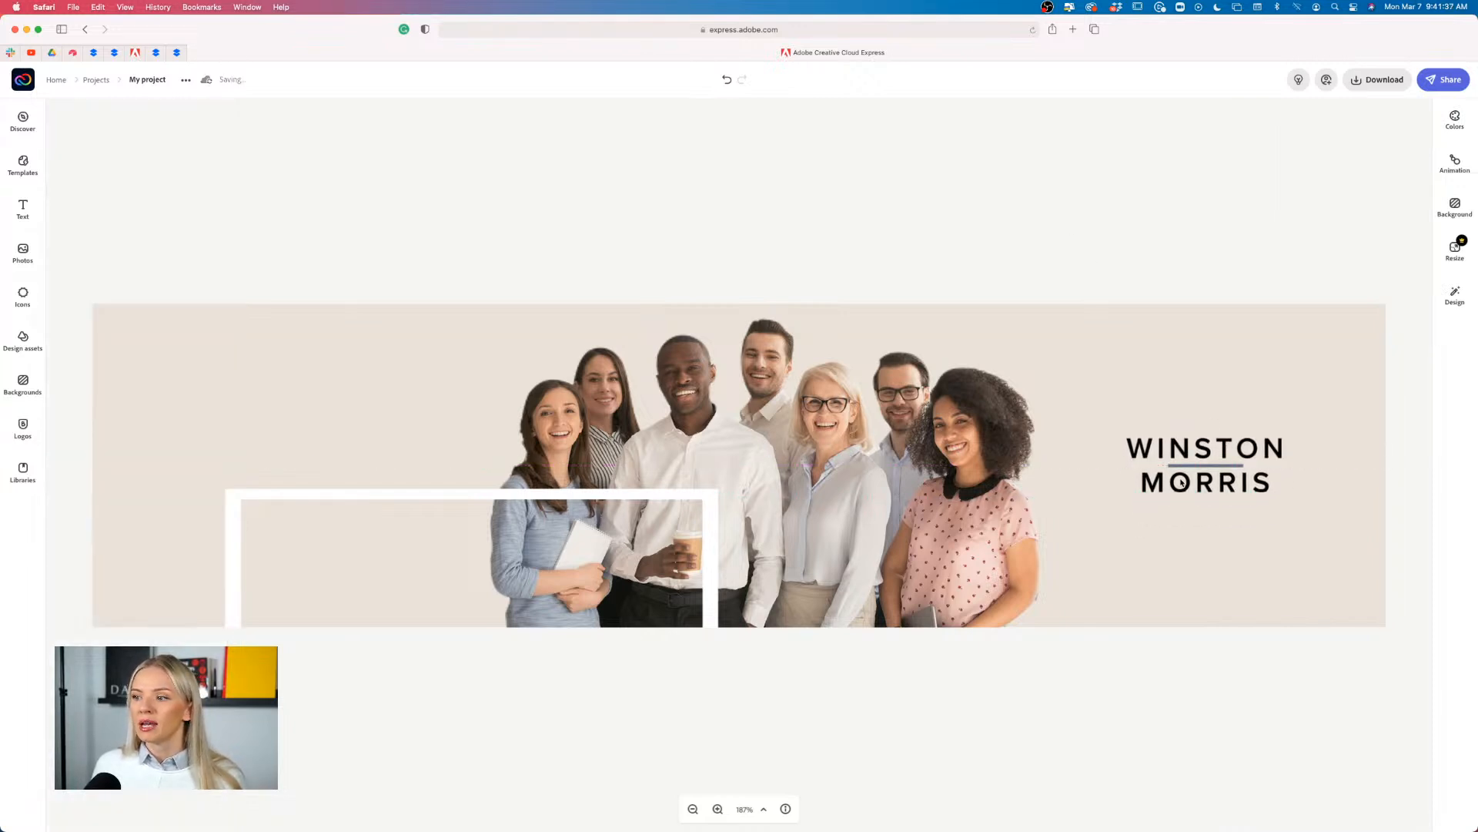
Fine-tune the logo's horizontal position so it sits midway between the team and the banner's right edge
{"action": "left_click", "coordinate": [1265, 472]}
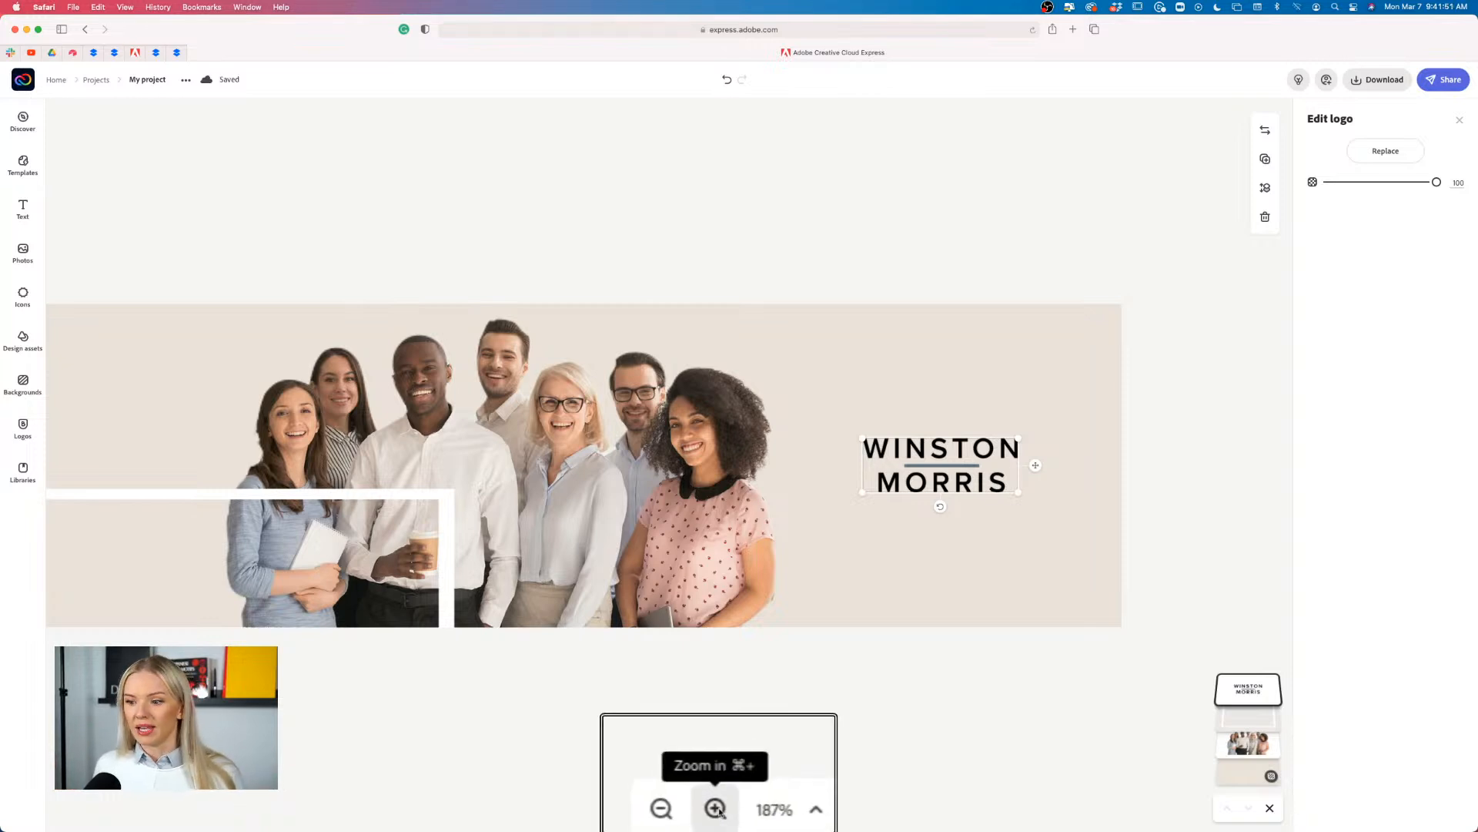
{"action": "left_click", "coordinate": [718, 810]}
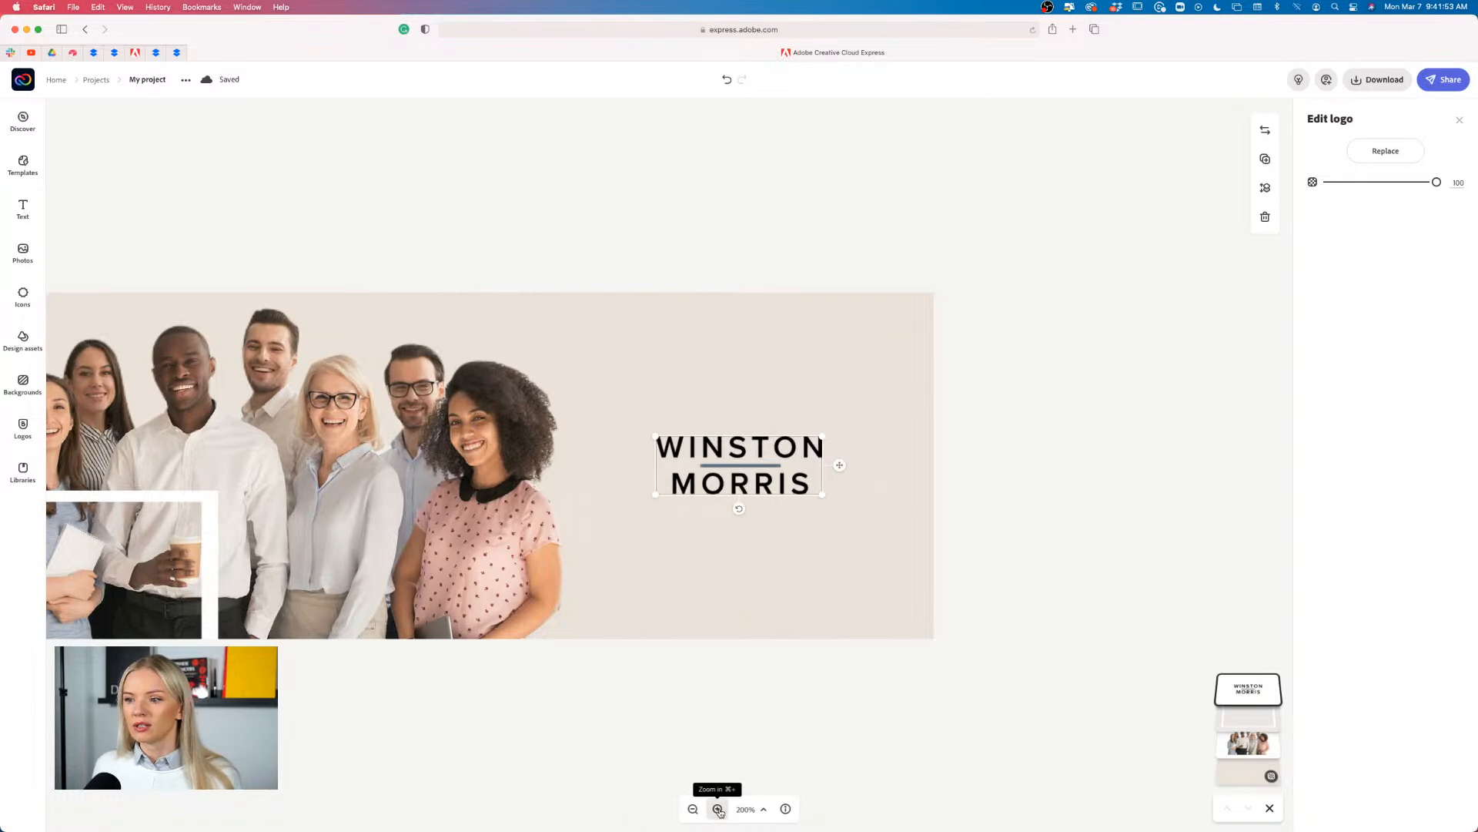
{"action": "left_click", "coordinate": [718, 810]}
{"action": "left_click", "coordinate": [717, 809]}
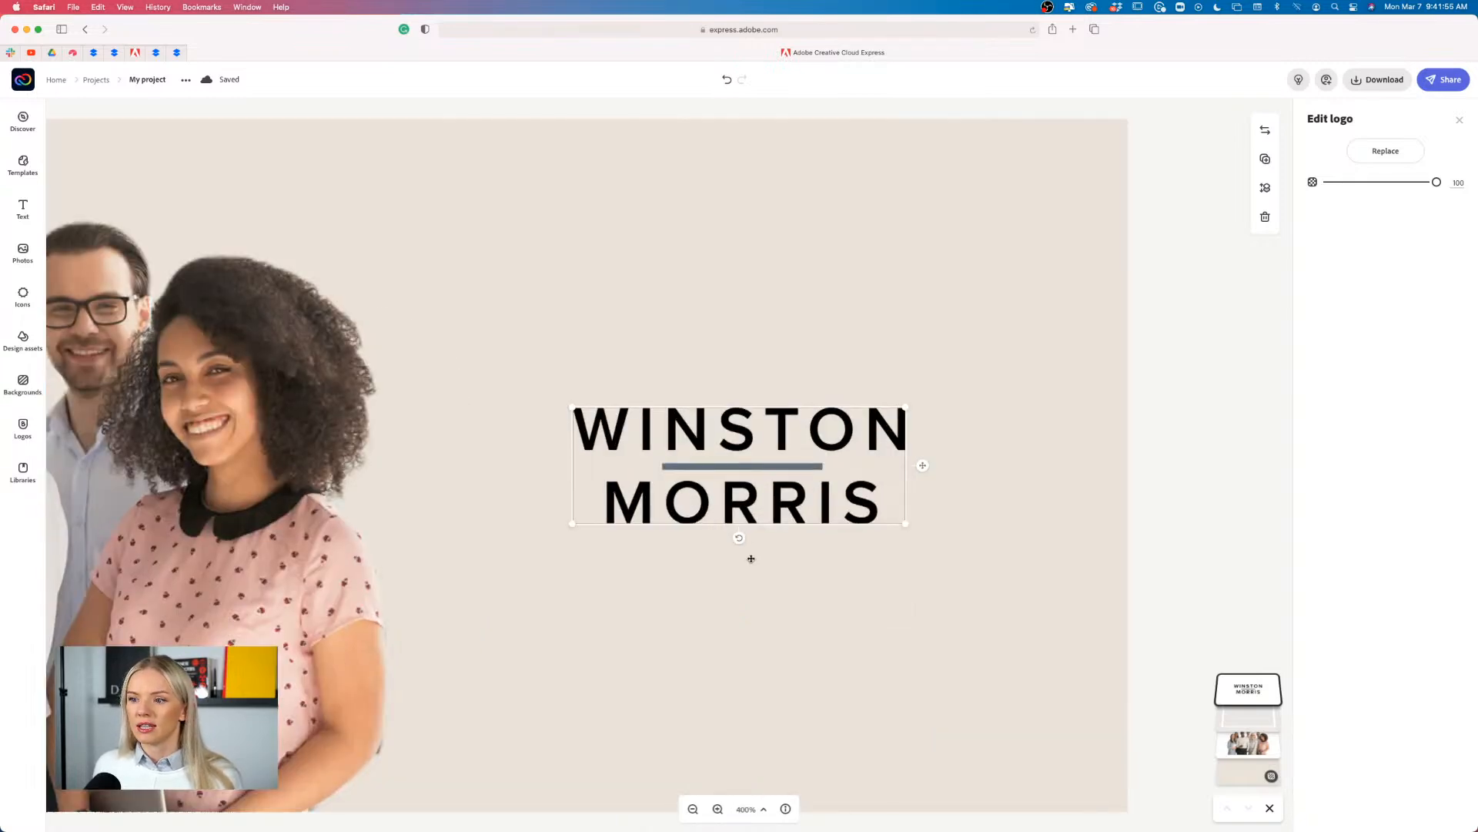
{"action": "left_click_drag", "start_coordinate": [784, 504], "coordinate": [788, 504]}
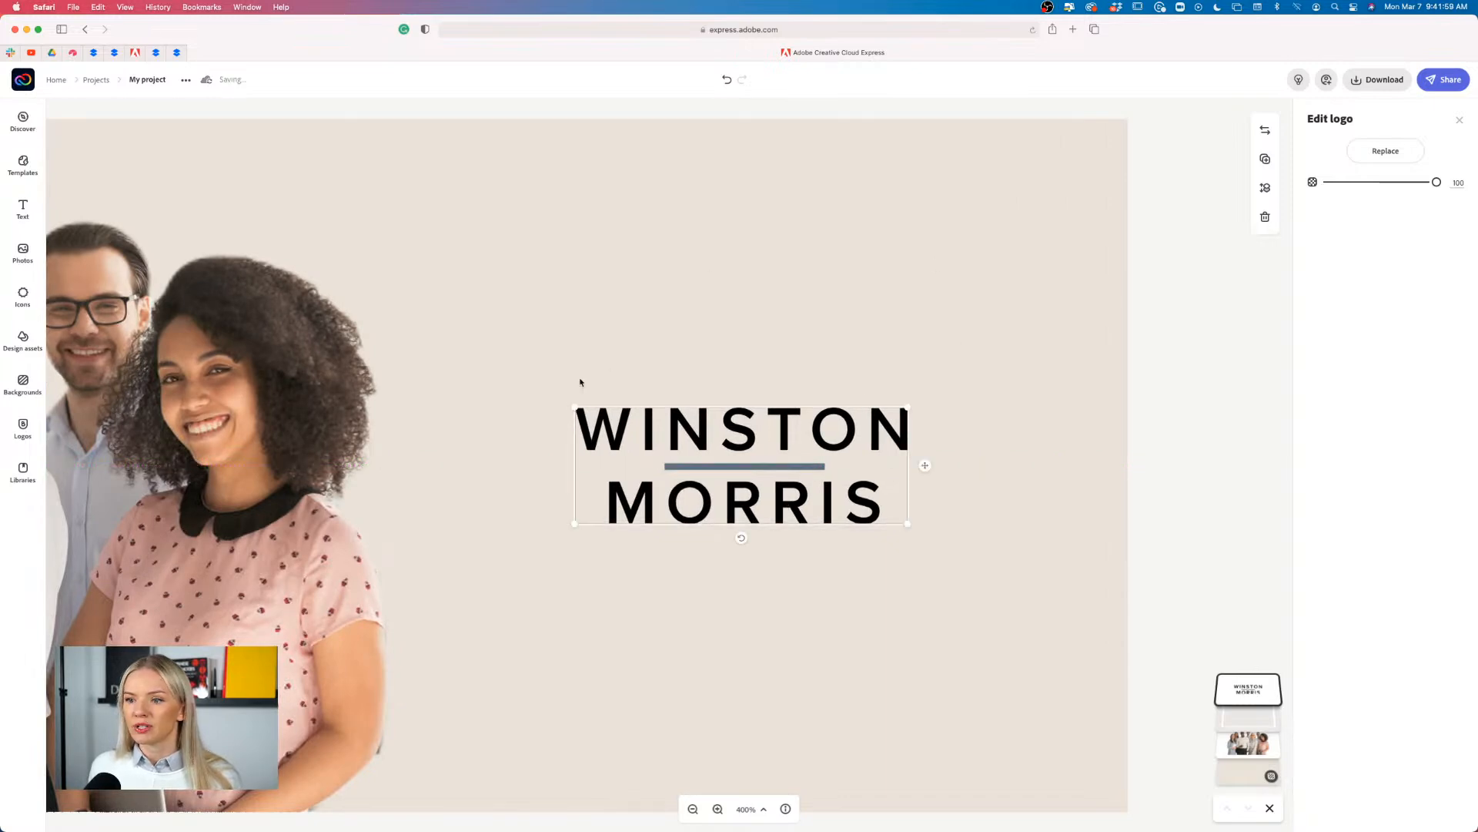
{"action": "scroll", "coordinate": [542, 558], "scroll_direction": "down", "scroll_amount": 1}
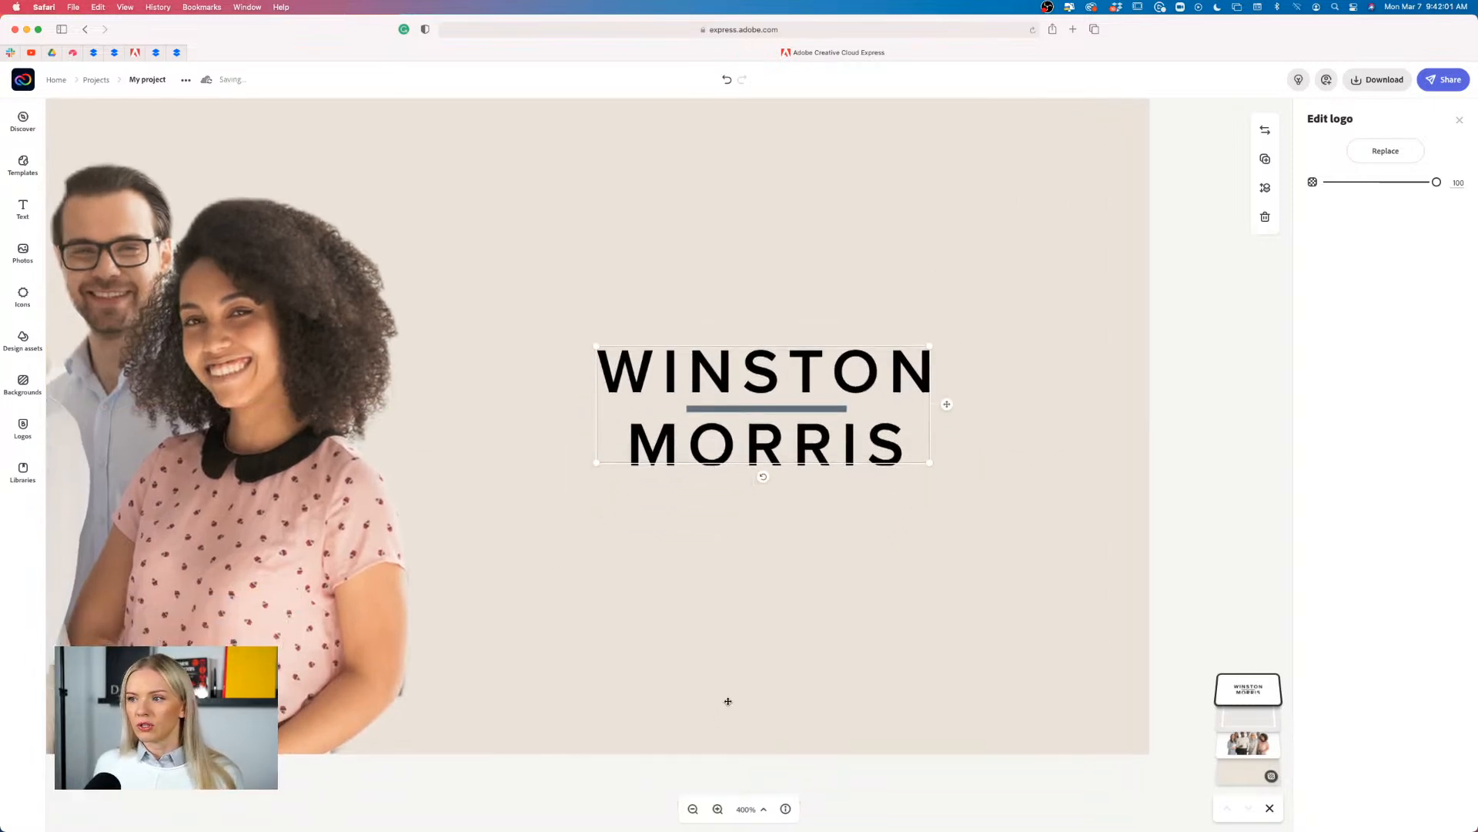
{"action": "left_click", "coordinate": [693, 808]}
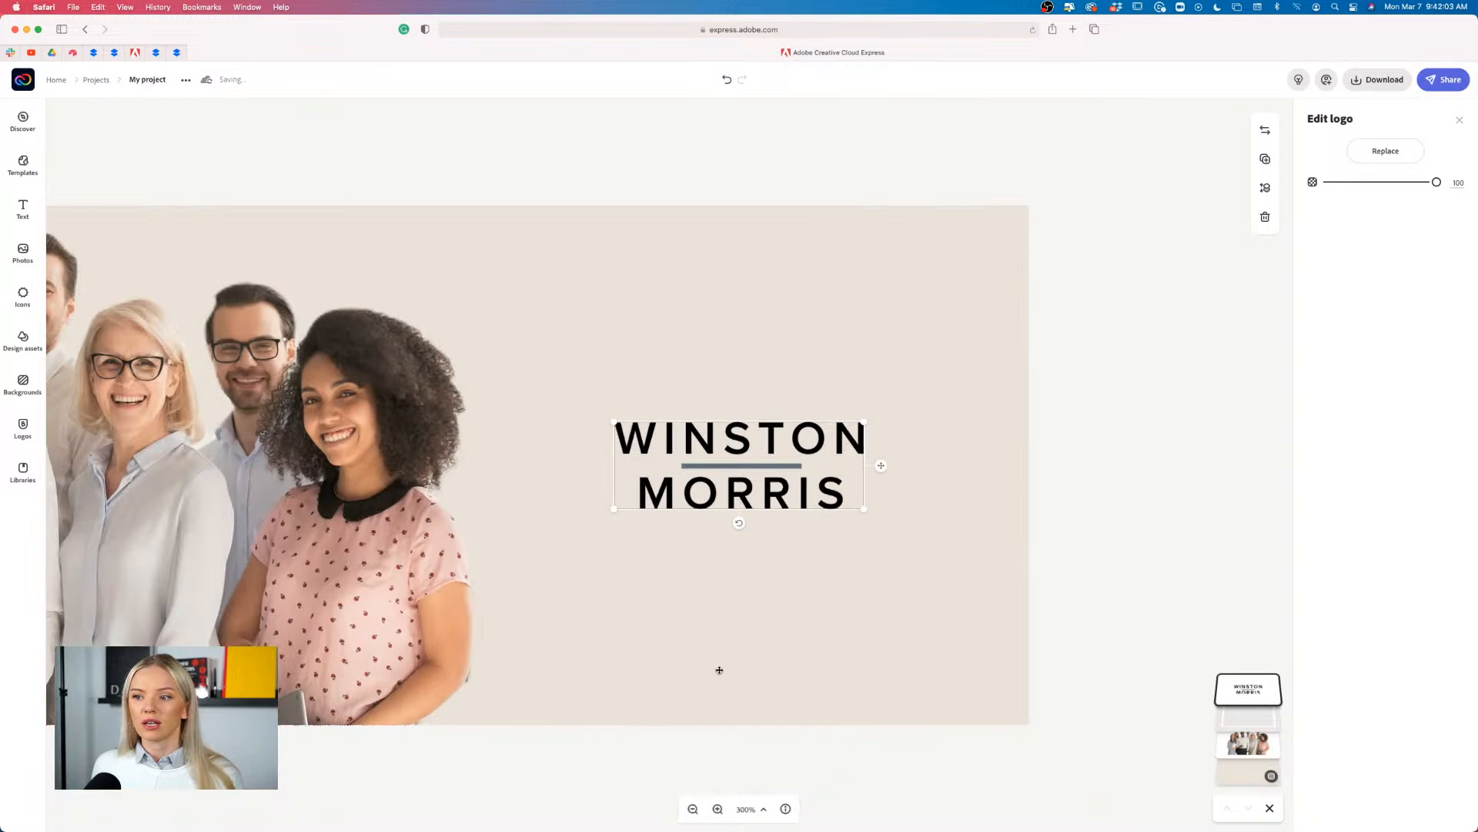
{"action": "left_click_drag", "start_coordinate": [780, 498], "coordinate": [781, 497]}
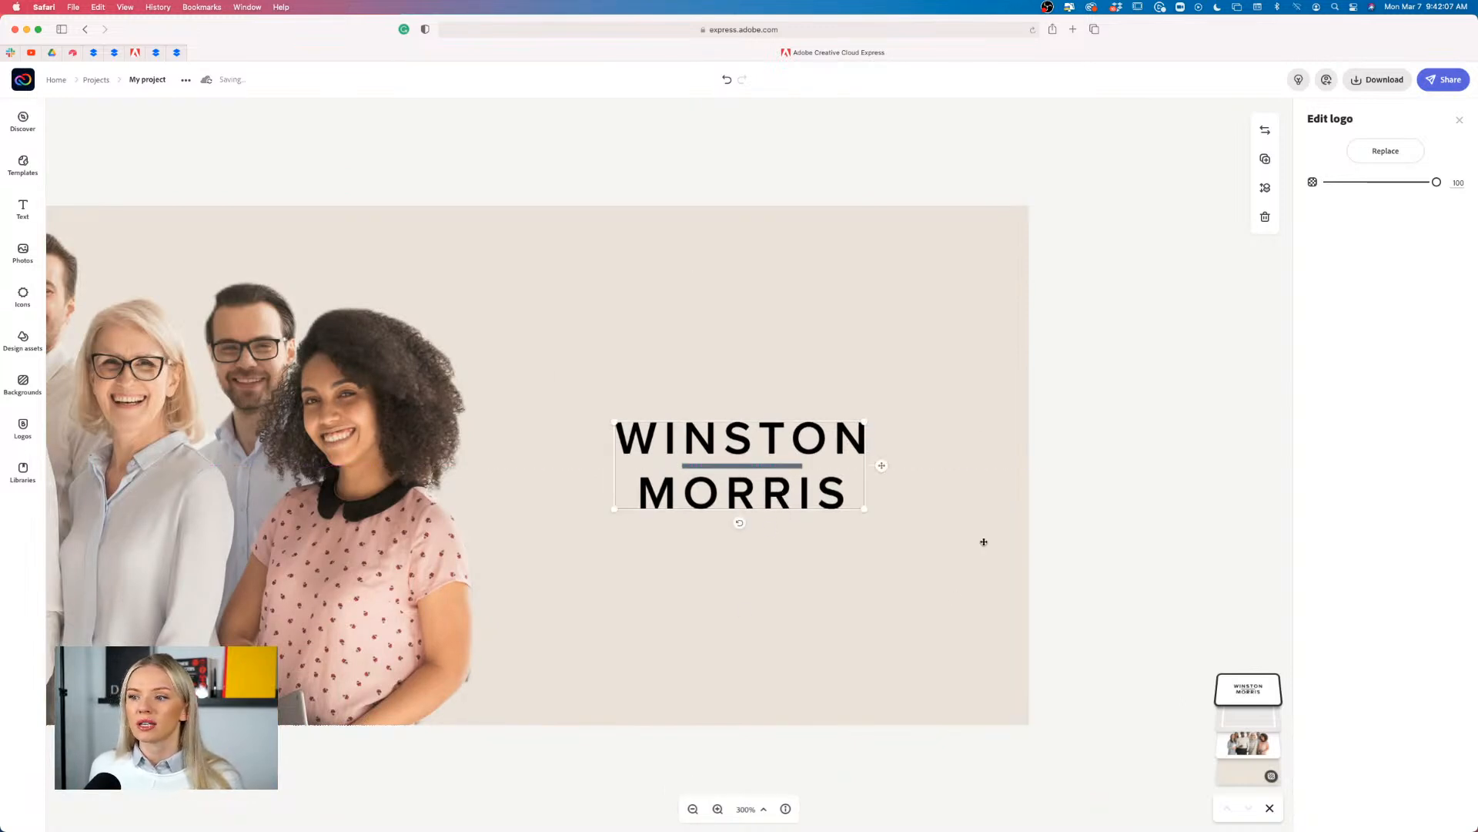
{"action": "left_click_drag", "start_coordinate": [741, 443], "coordinate": [741, 432]}
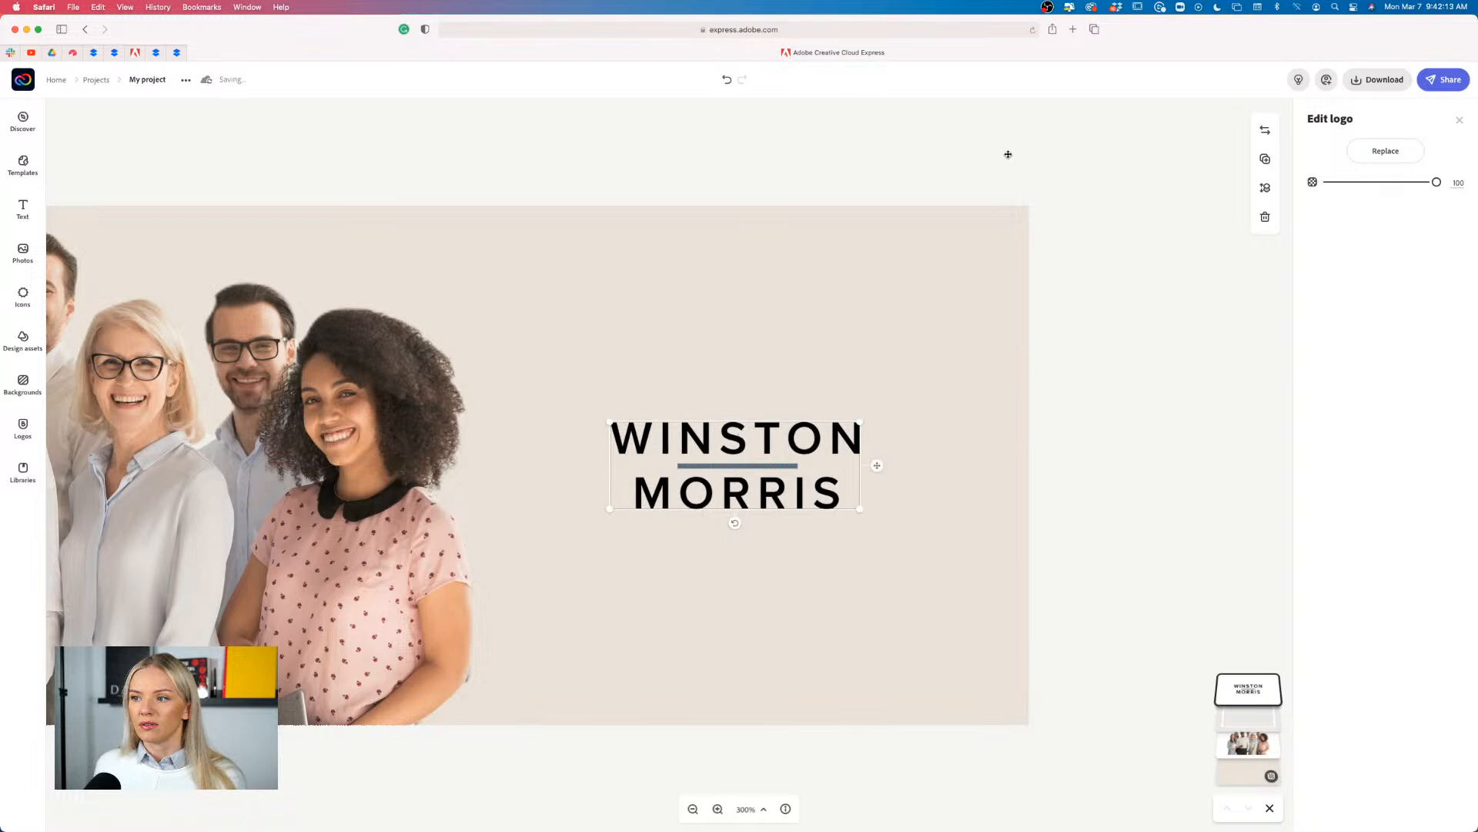
{"action": "scroll", "coordinate": [477, 456], "scroll_direction": "left", "scroll_amount": 3}
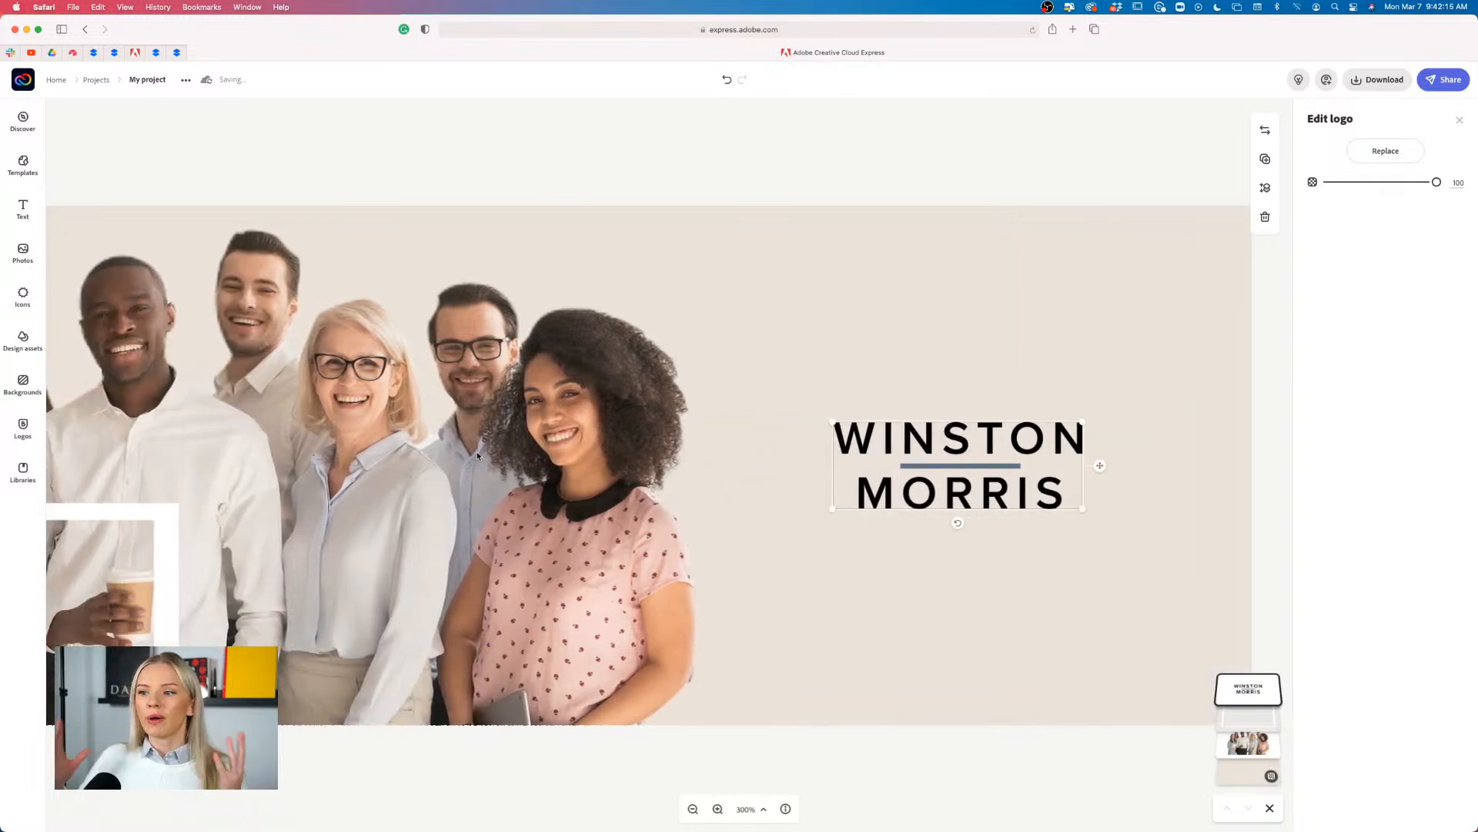
{"action": "scroll", "coordinate": [478, 456], "scroll_direction": "right", "scroll_amount": 2}
{"action": "scroll", "coordinate": [477, 456], "scroll_direction": "right", "scroll_amount": 2}
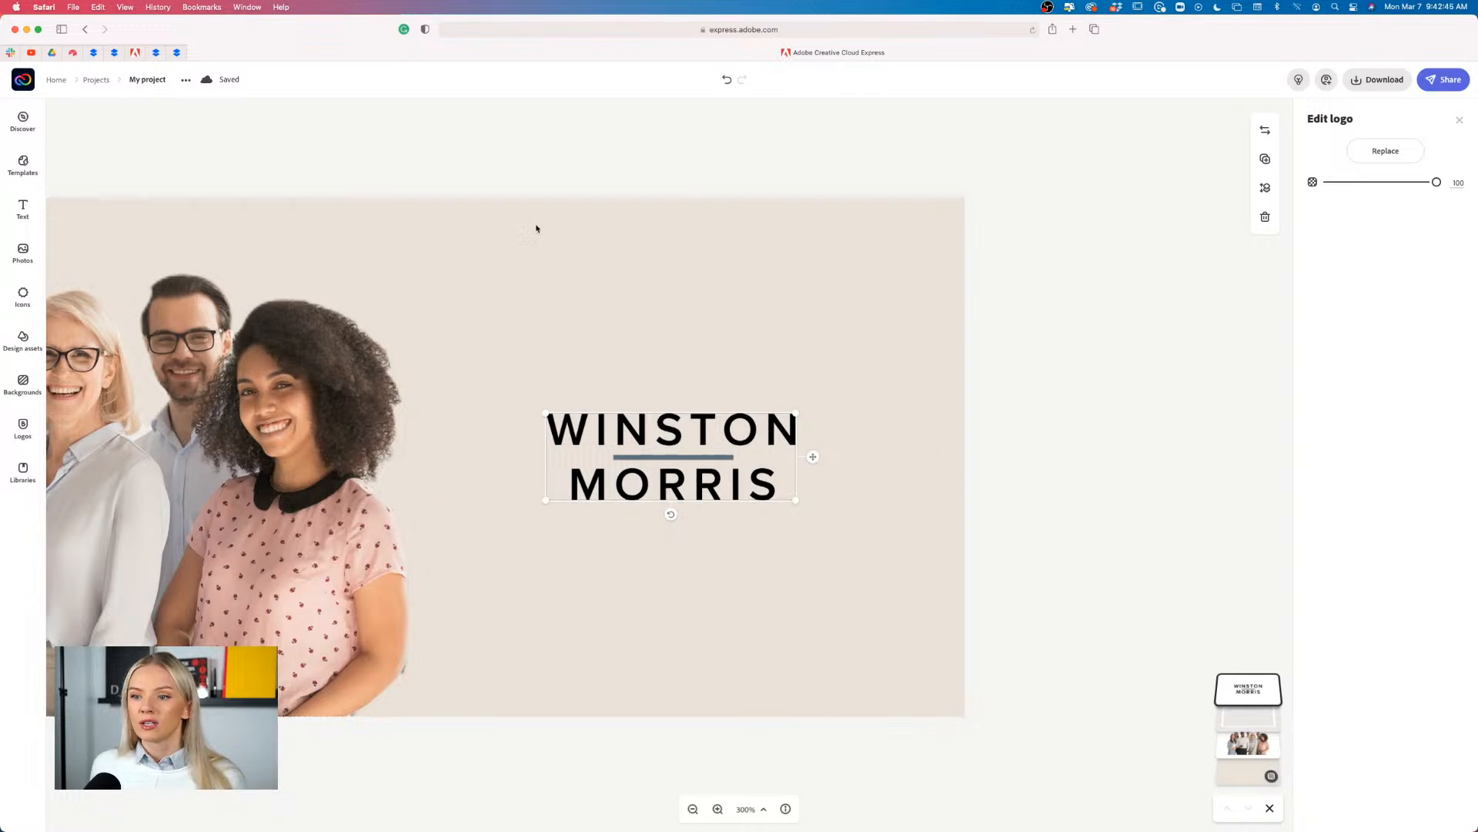
{"action": "left_click", "coordinate": [1063, 570]}
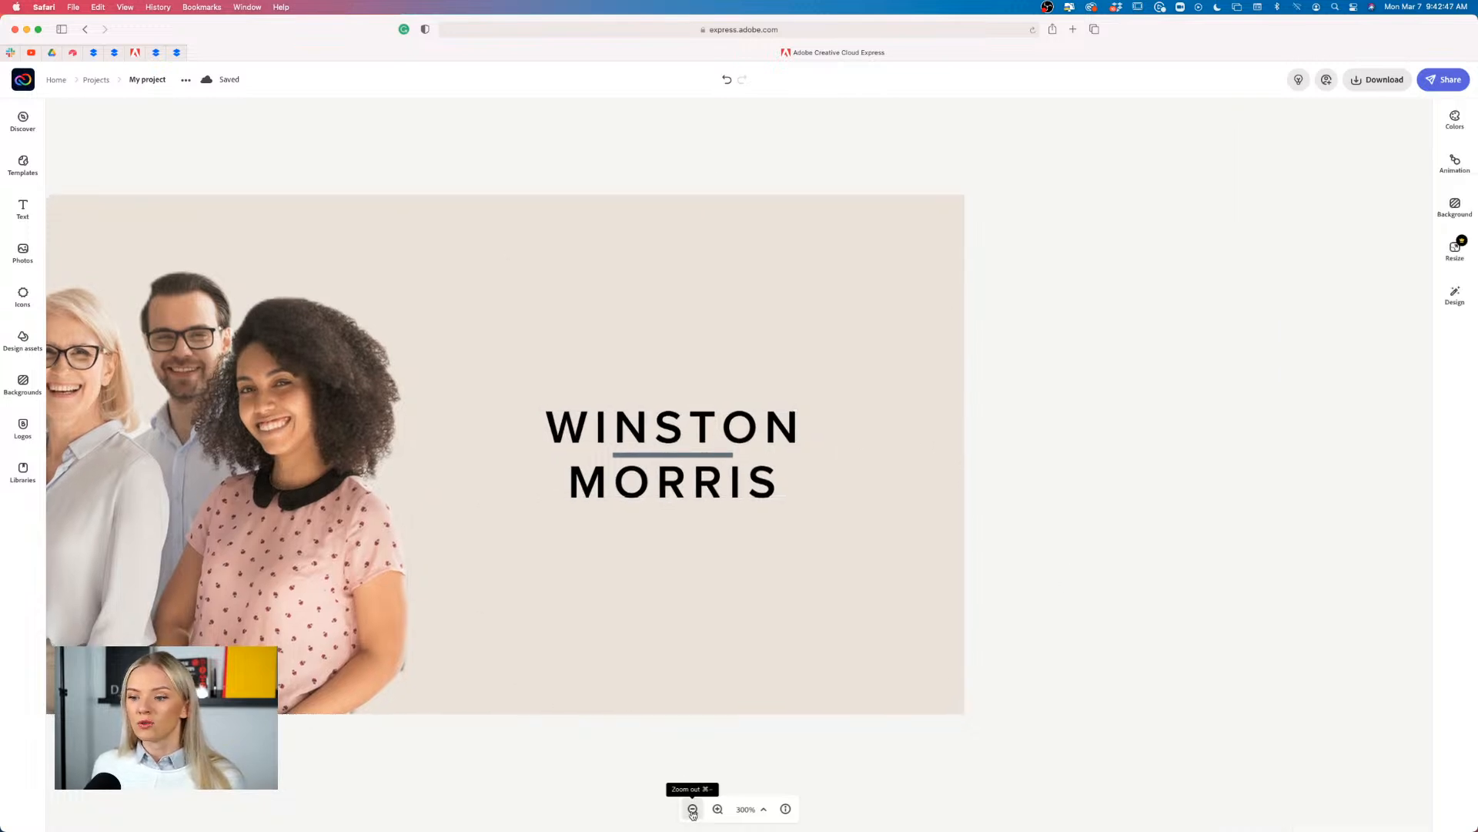
Shrink the logo slightly and center it again in the empty area between the team and the banner's right edge
{"action": "left_click", "coordinate": [693, 810]}
{"action": "left_click", "coordinate": [692, 810]}
{"action": "left_click", "coordinate": [693, 810]}
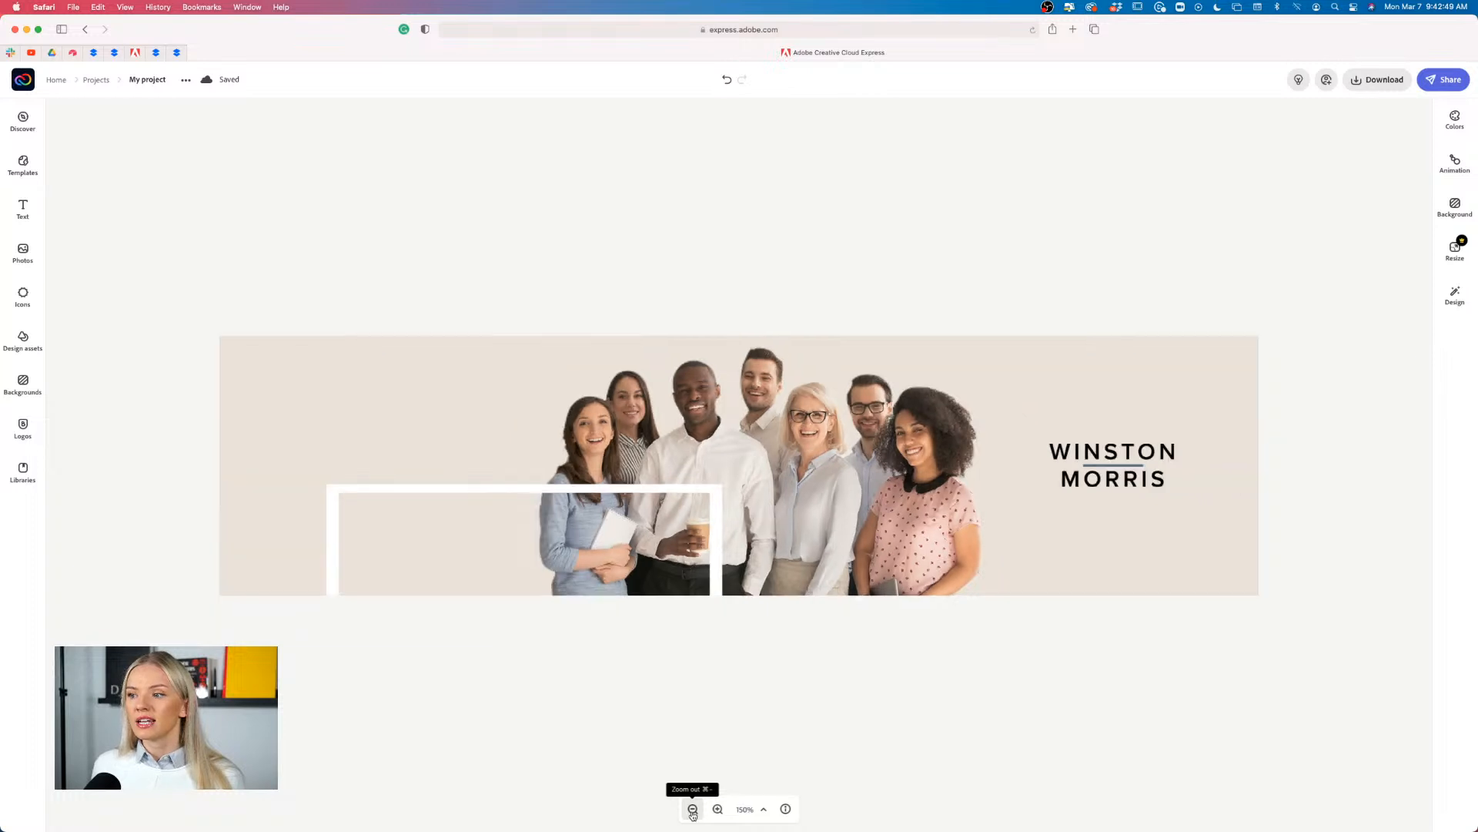
{"action": "left_click", "coordinate": [692, 810]}
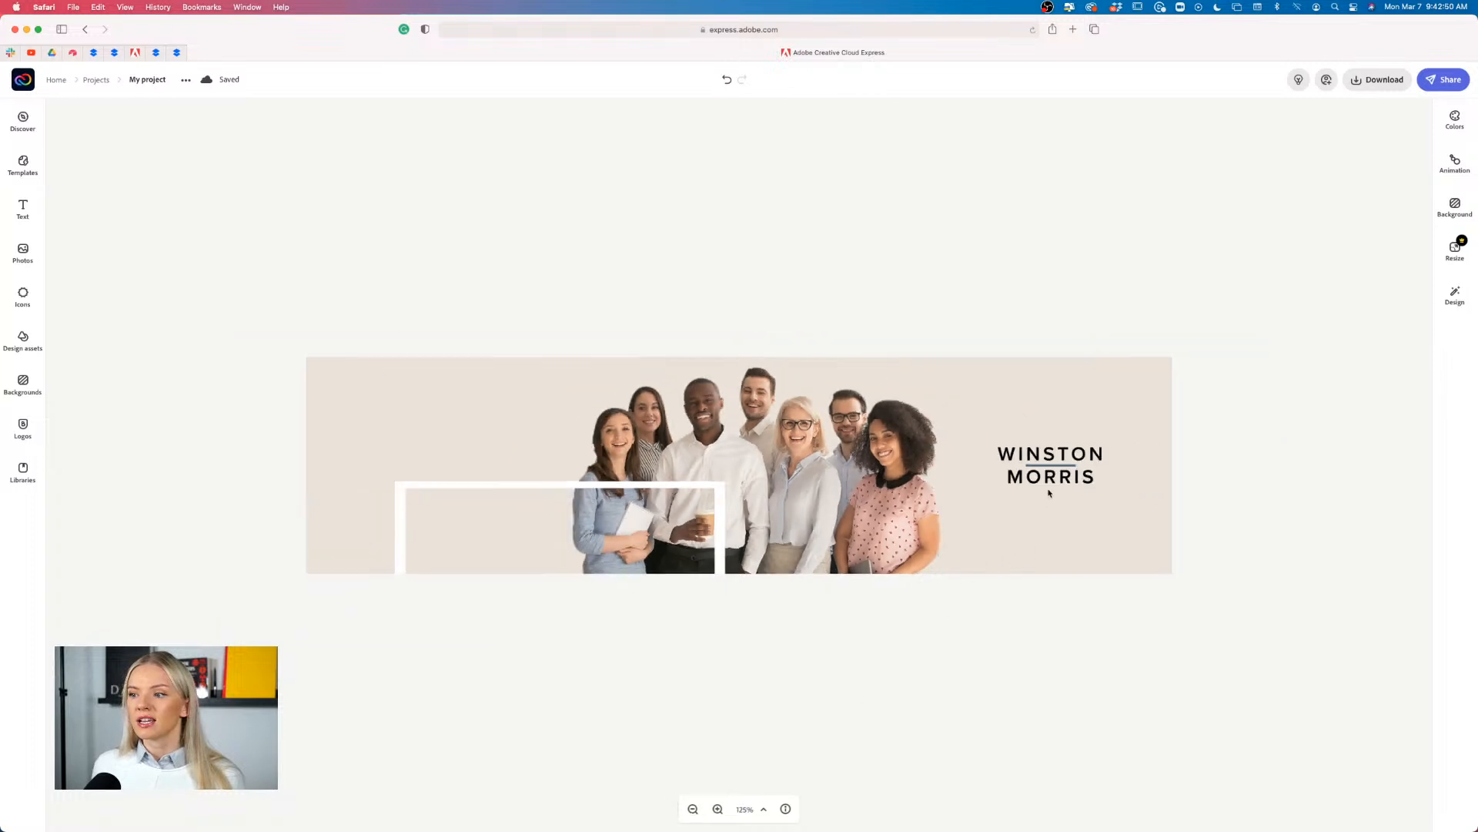
{"action": "left_click", "coordinate": [1105, 462]}
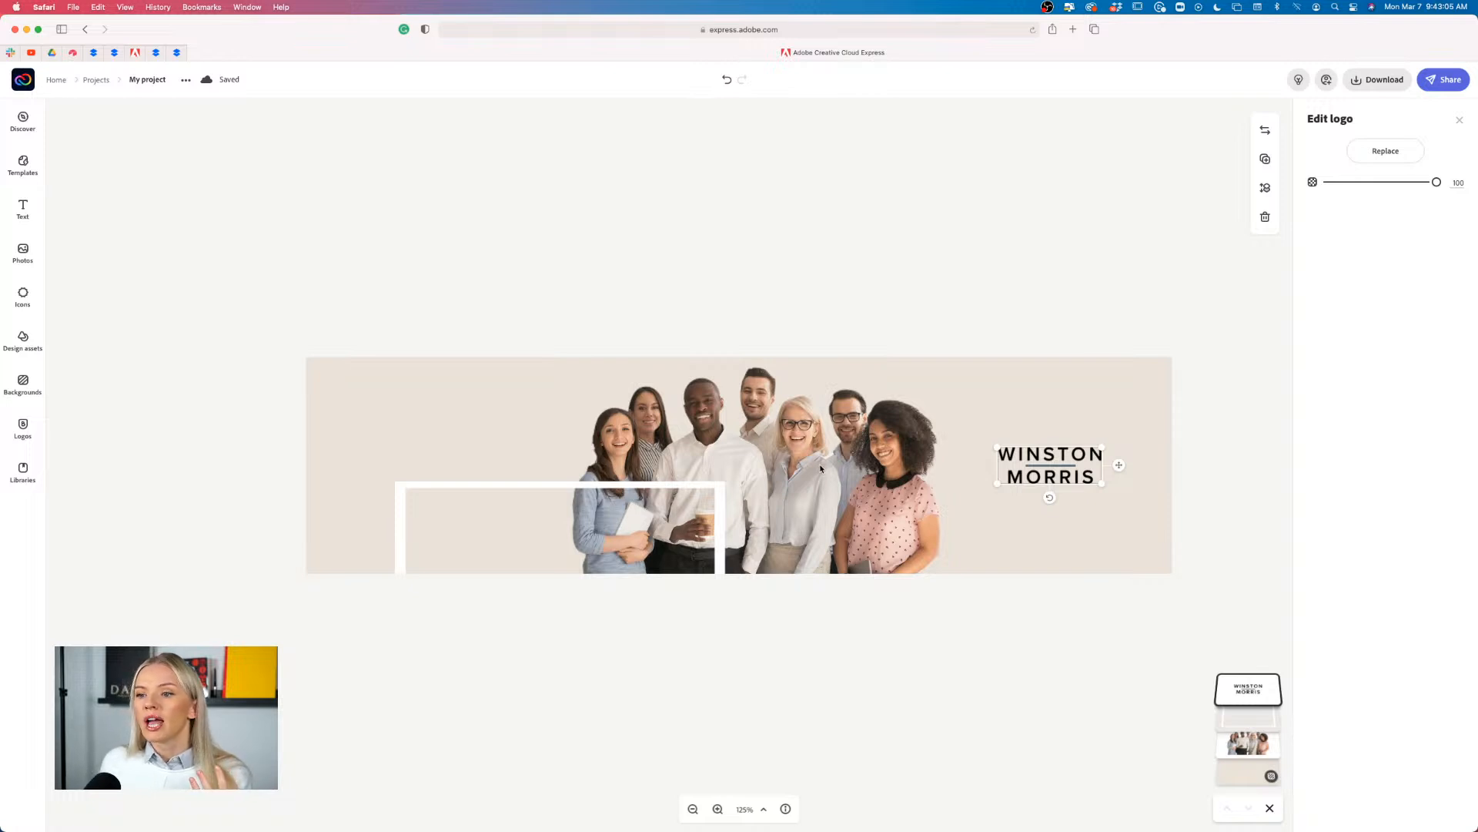
{"action": "left_click_drag", "start_coordinate": [993, 482], "coordinate": [1107, 541]}
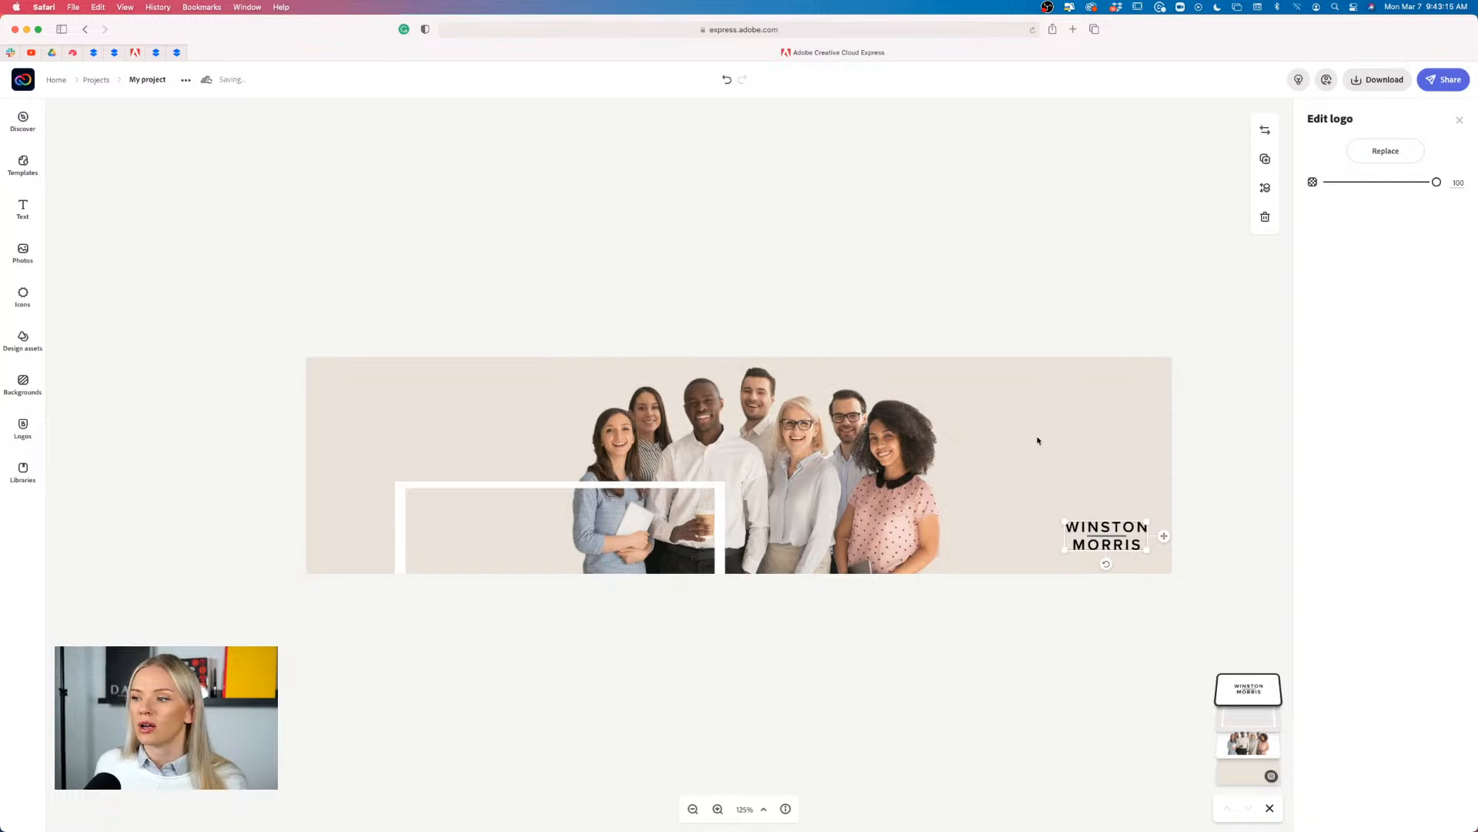
{"action": "left_click_drag", "start_coordinate": [1105, 529], "coordinate": [1053, 468]}
{"action": "left_click", "coordinate": [978, 312]}
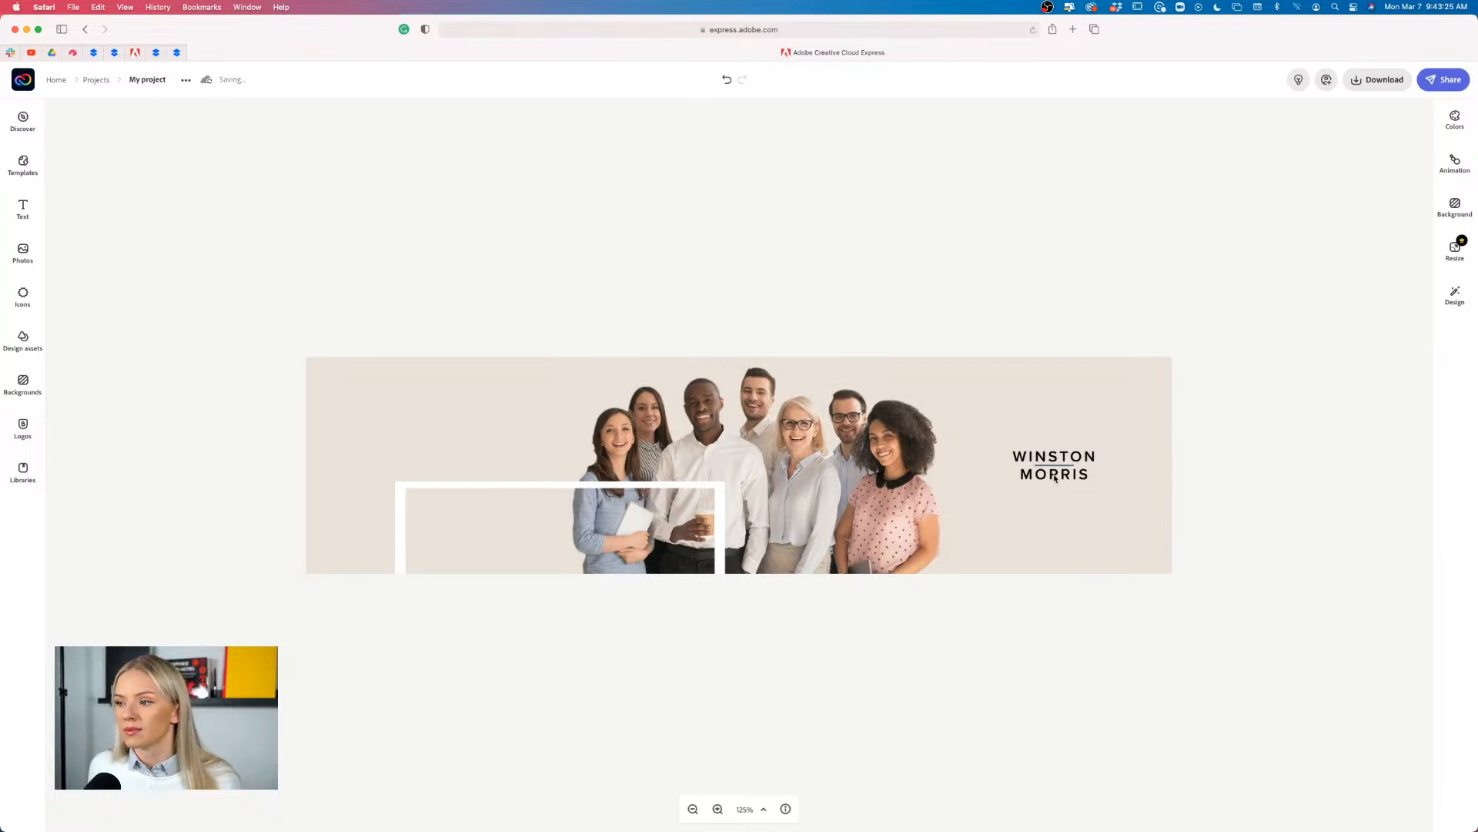
{"action": "left_click_drag", "start_coordinate": [1053, 476], "coordinate": [1051, 477]}
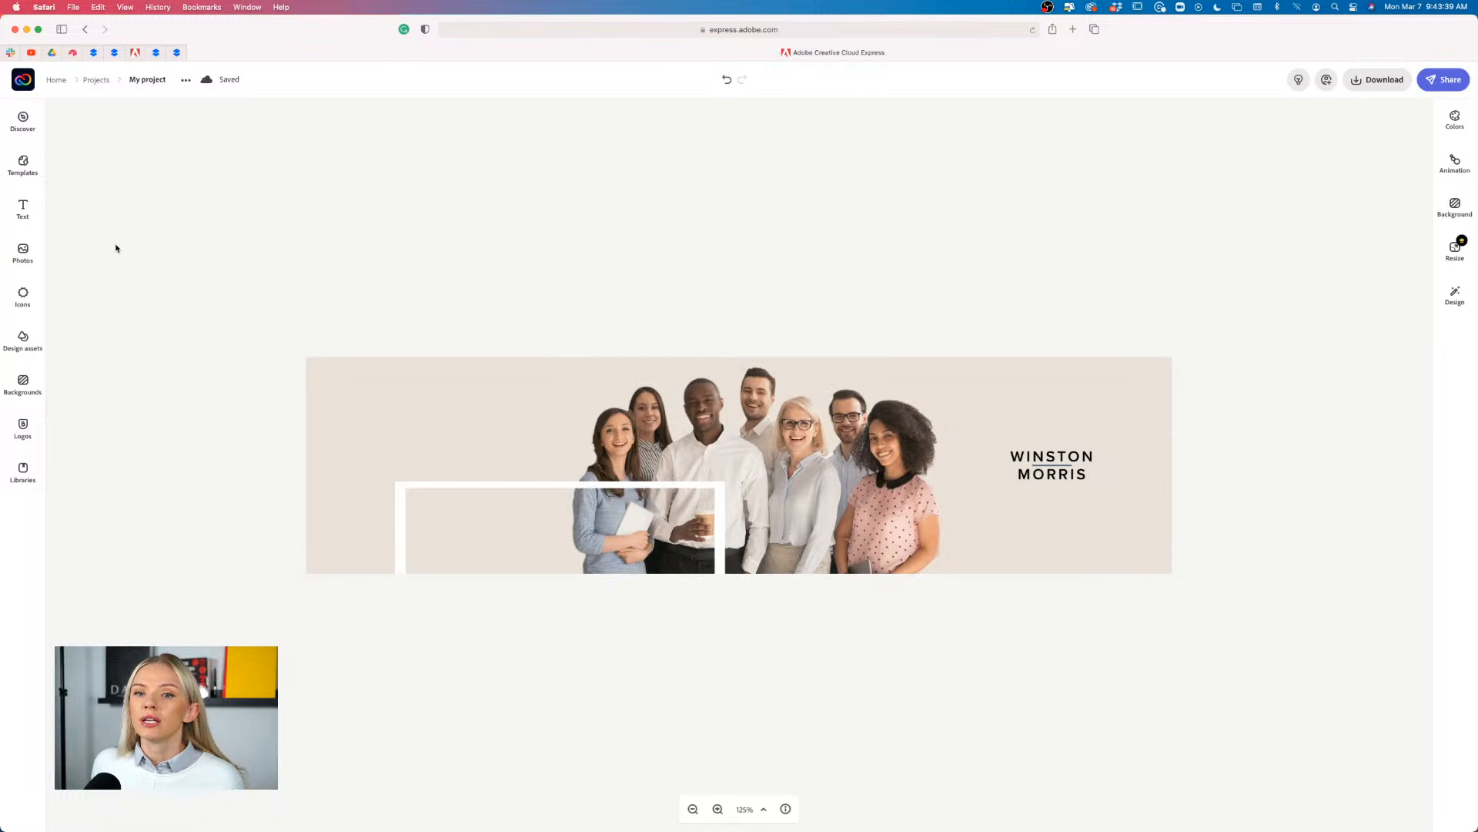
Browse the ready-made text designs from Social and Logos through Quotes, Menus and Lists
{"action": "left_click", "coordinate": [23, 211]}
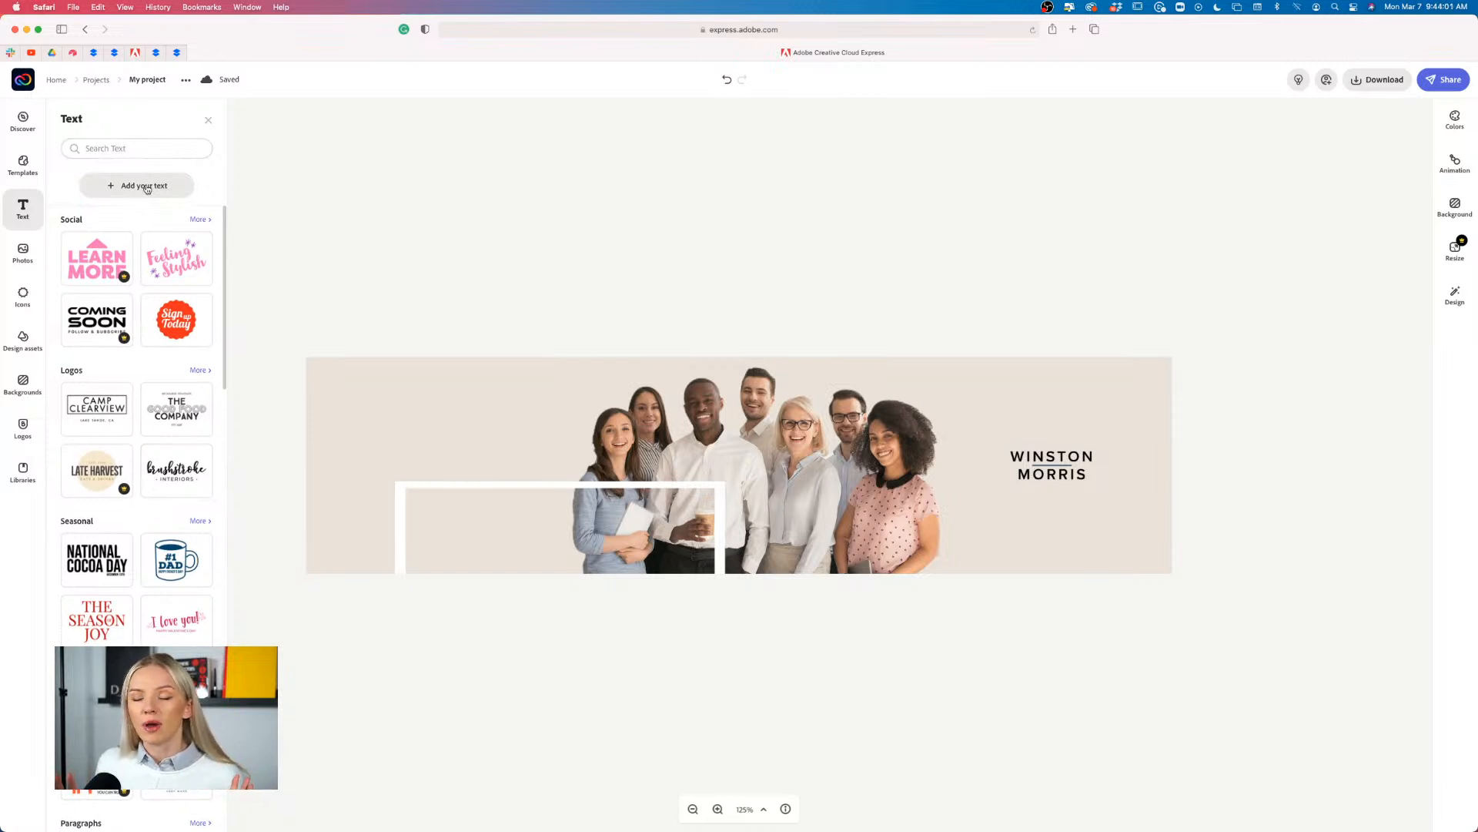
{"action": "scroll", "coordinate": [193, 306], "scroll_direction": "down", "scroll_amount": 5}
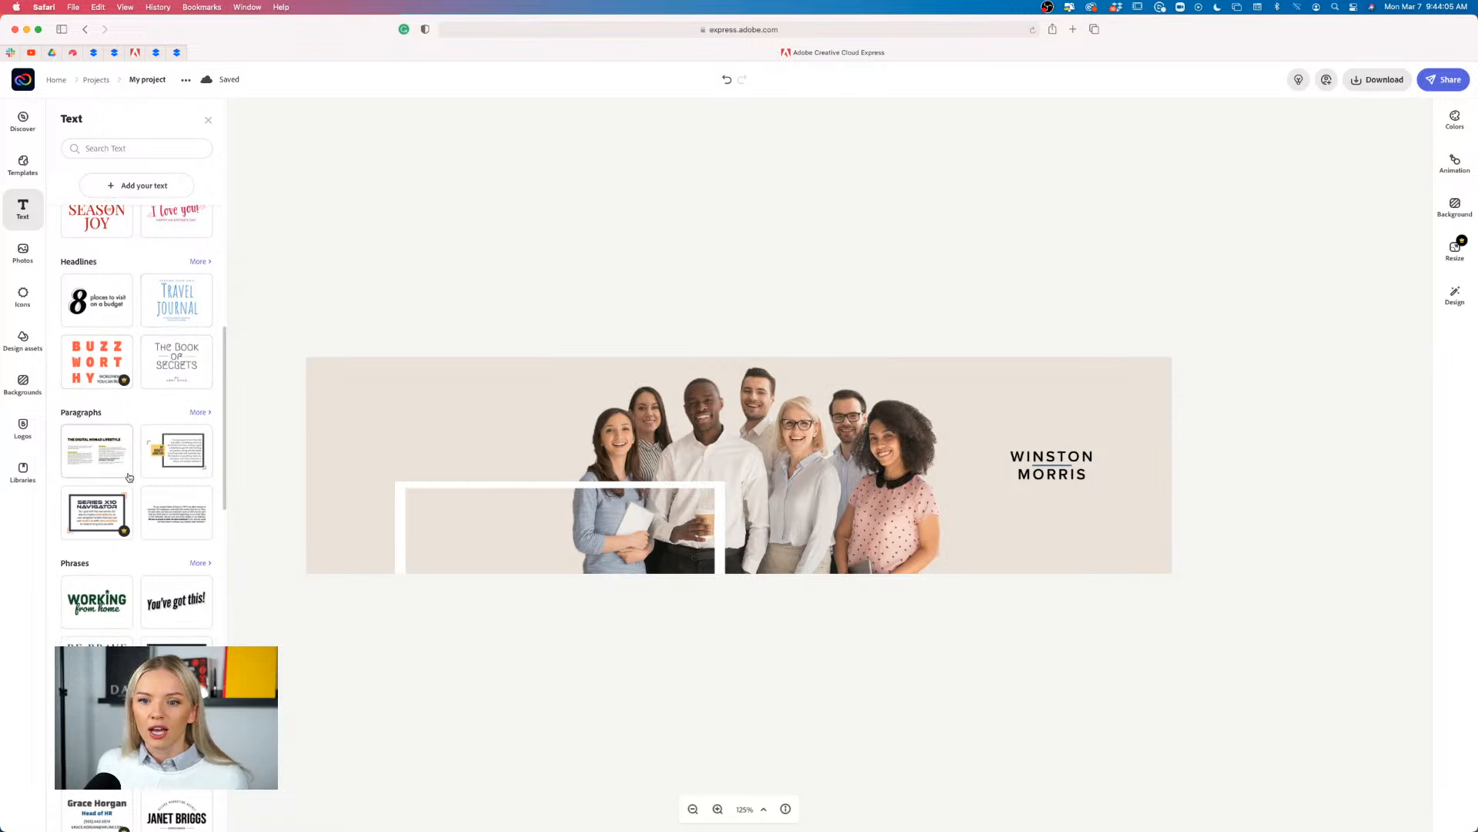
{"action": "scroll", "coordinate": [129, 477], "scroll_direction": "down", "scroll_amount": 2}
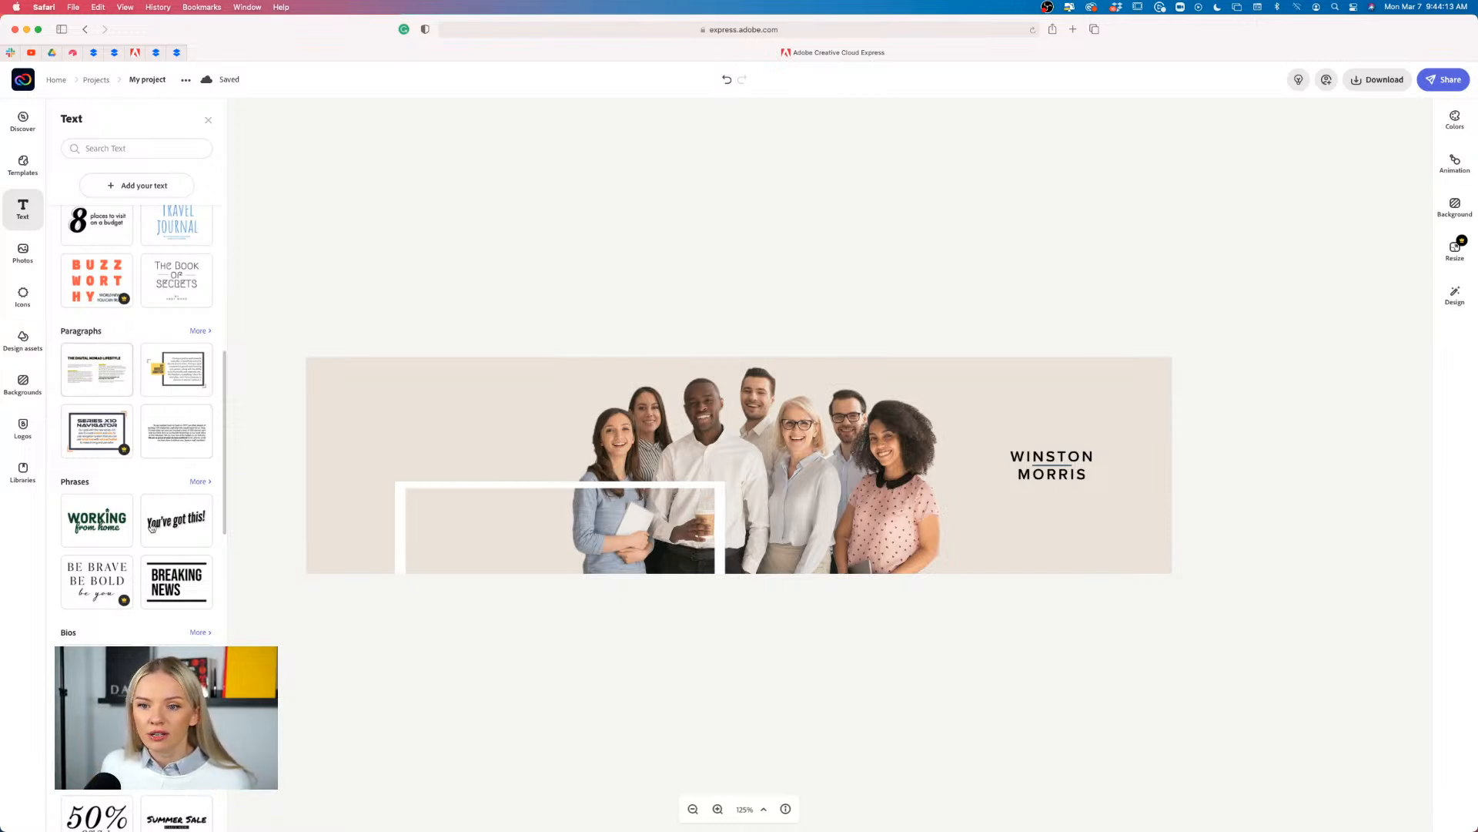
{"action": "scroll", "coordinate": [154, 532], "scroll_direction": "down", "scroll_amount": 2}
{"action": "scroll", "coordinate": [154, 531], "scroll_direction": "down", "scroll_amount": 10}
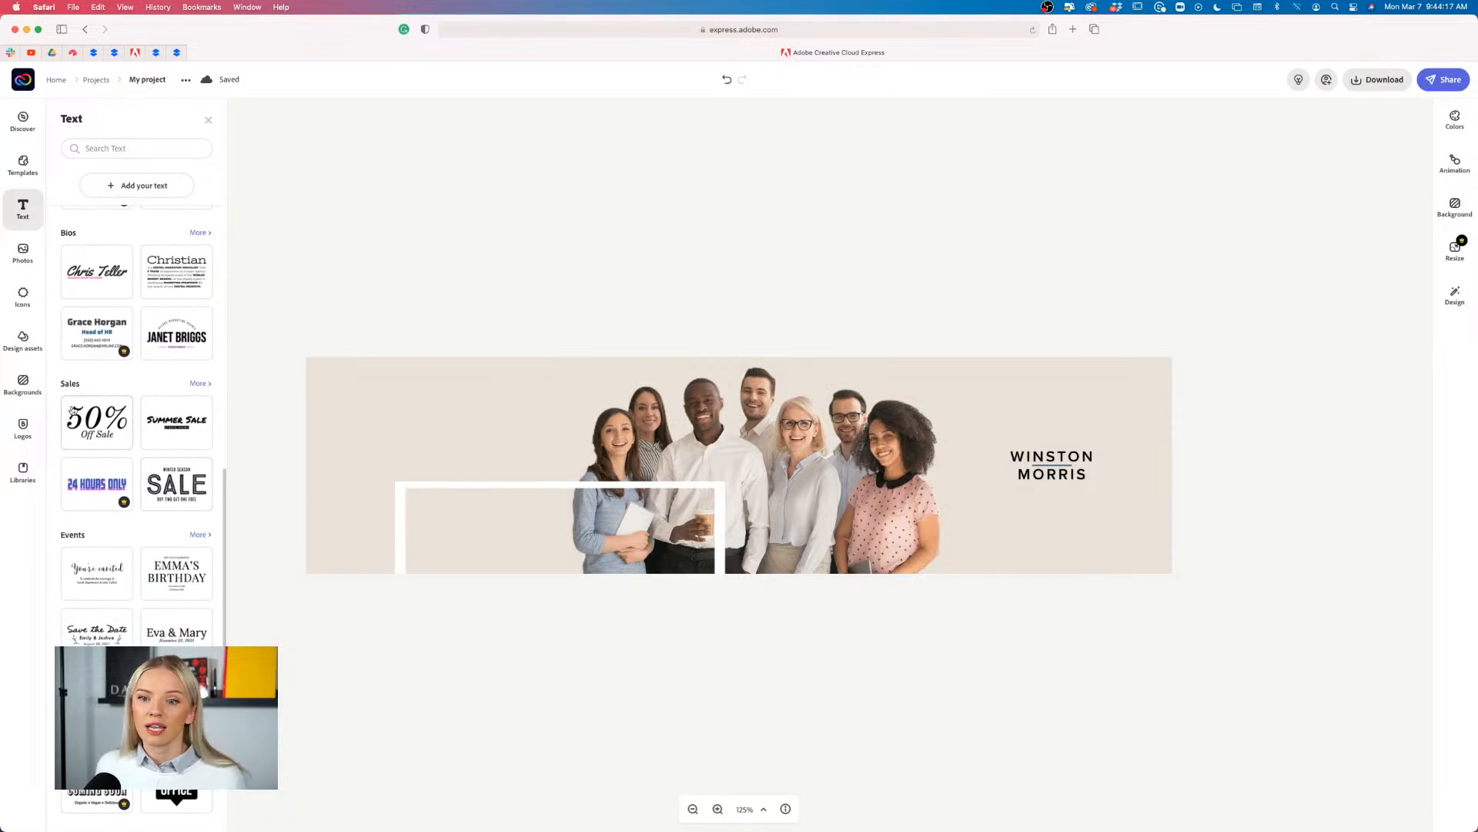
{"action": "scroll", "coordinate": [204, 545], "scroll_direction": "down", "scroll_amount": 8}
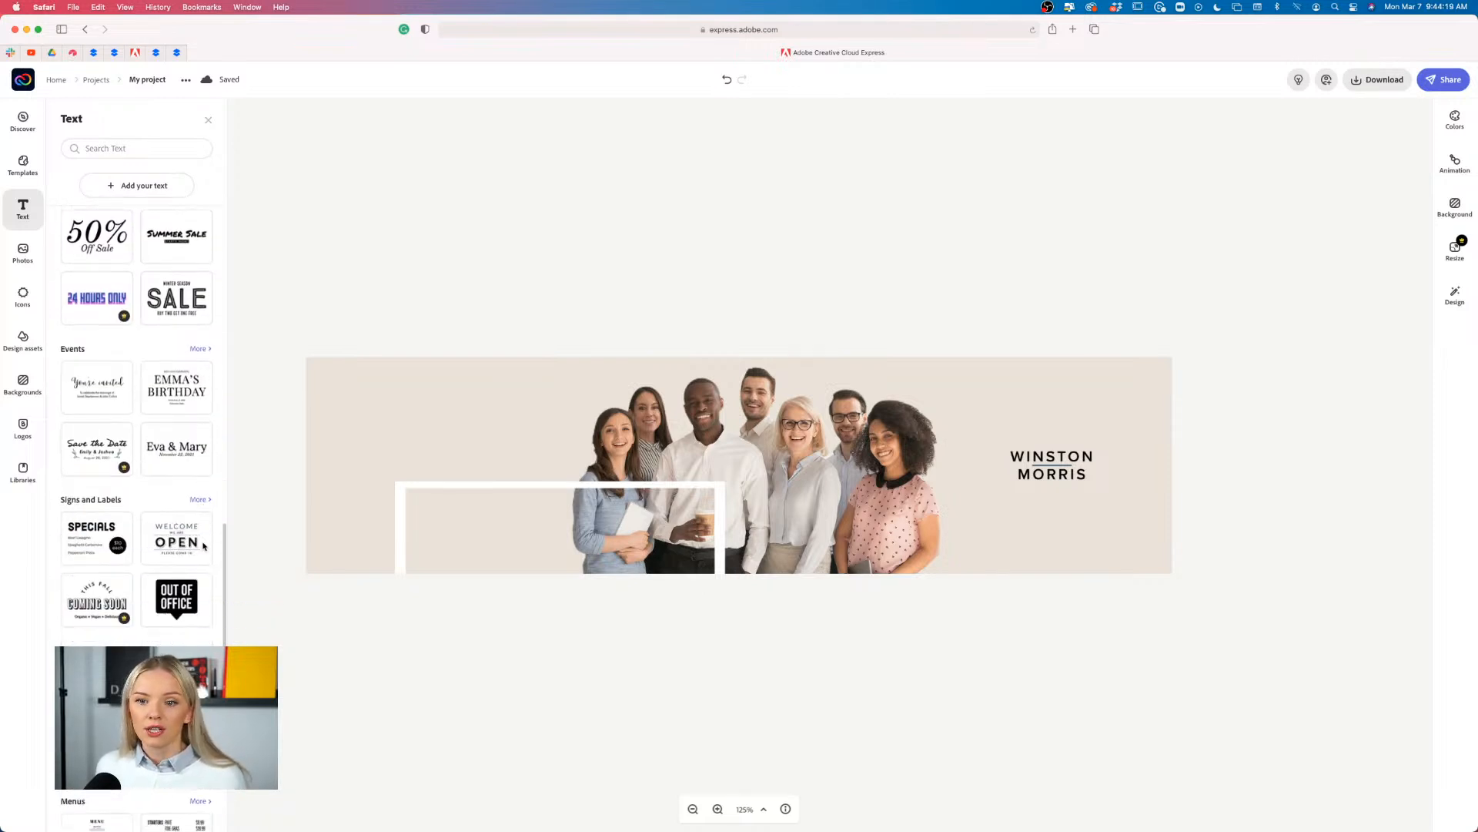
{"action": "scroll", "coordinate": [204, 545], "scroll_direction": "down", "scroll_amount": 3}
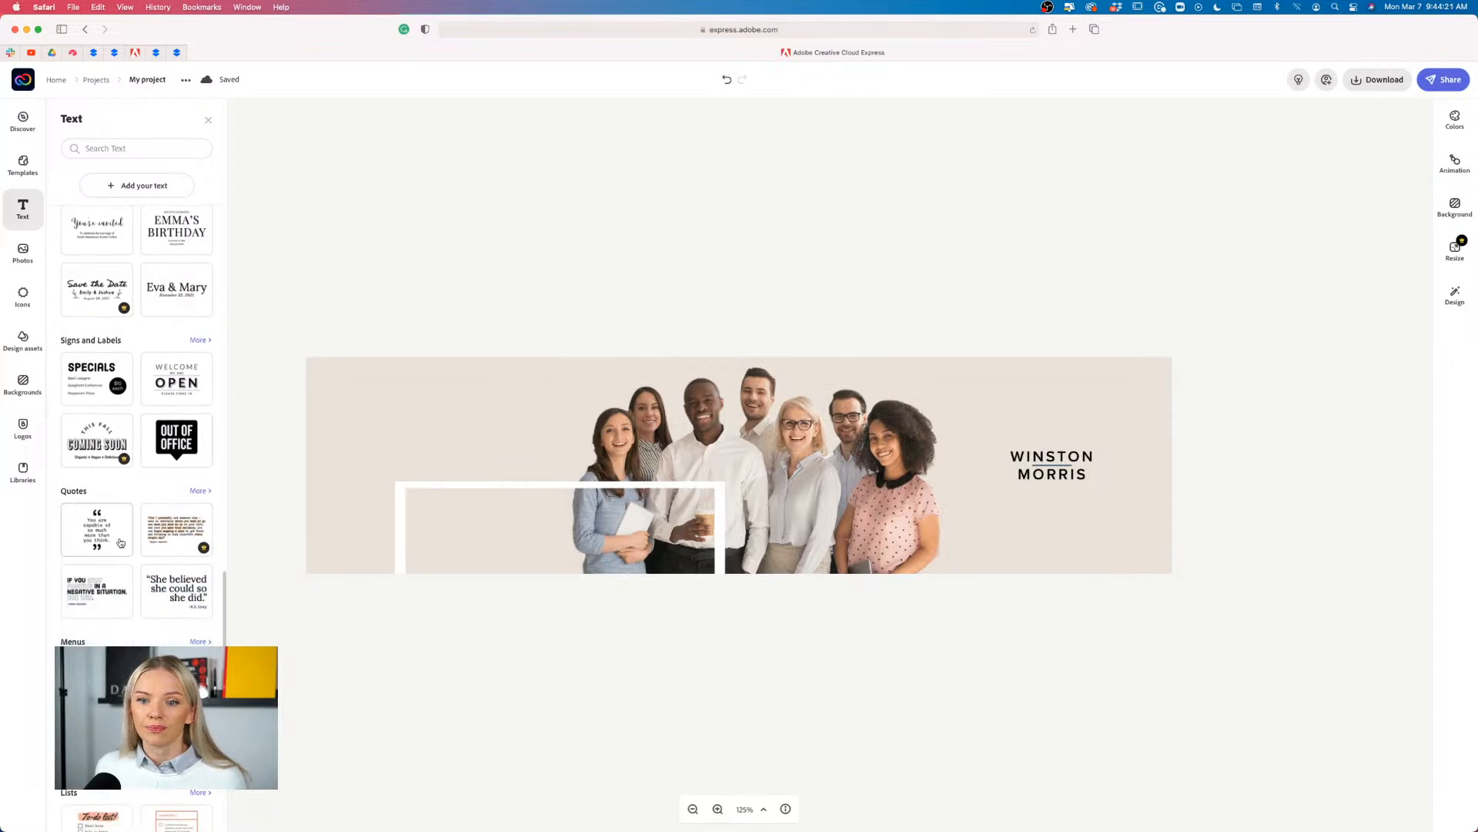
{"action": "scroll", "coordinate": [120, 550], "scroll_direction": "down", "scroll_amount": 3}
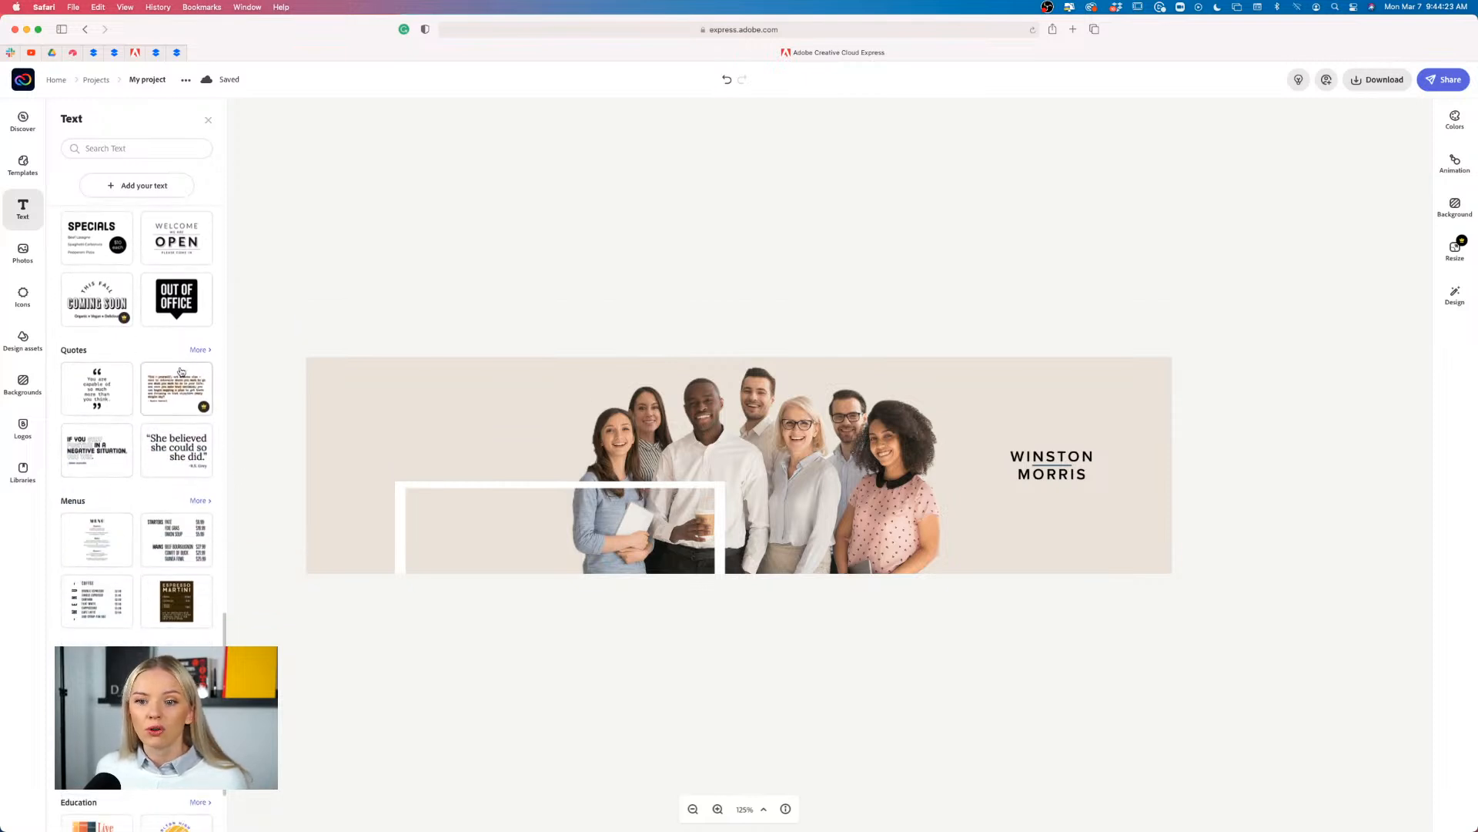
{"action": "scroll", "coordinate": [136, 500], "scroll_direction": "down", "scroll_amount": 3}
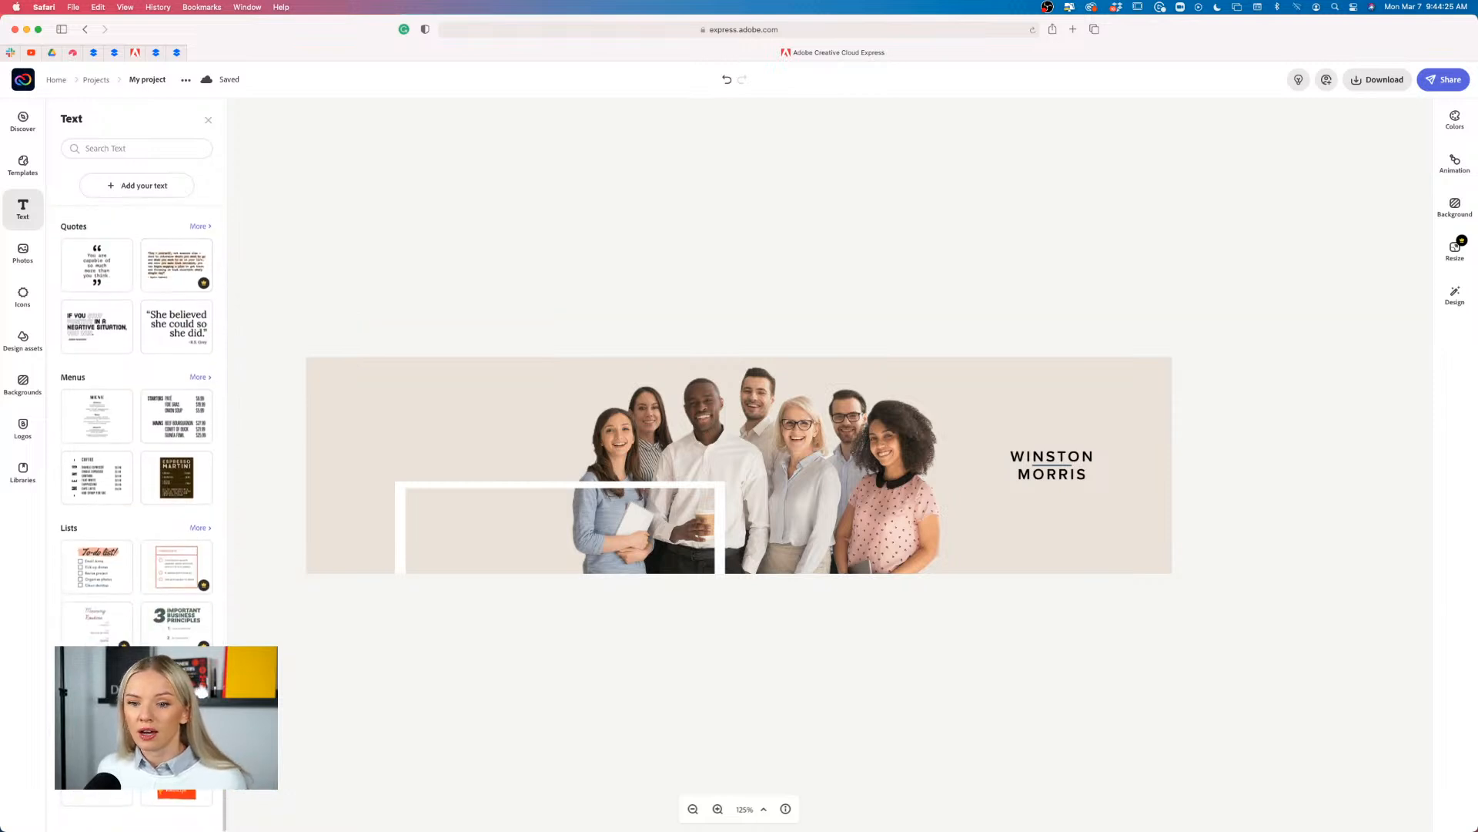
{"action": "scroll", "coordinate": [136, 424], "scroll_direction": "up", "scroll_amount": 10}
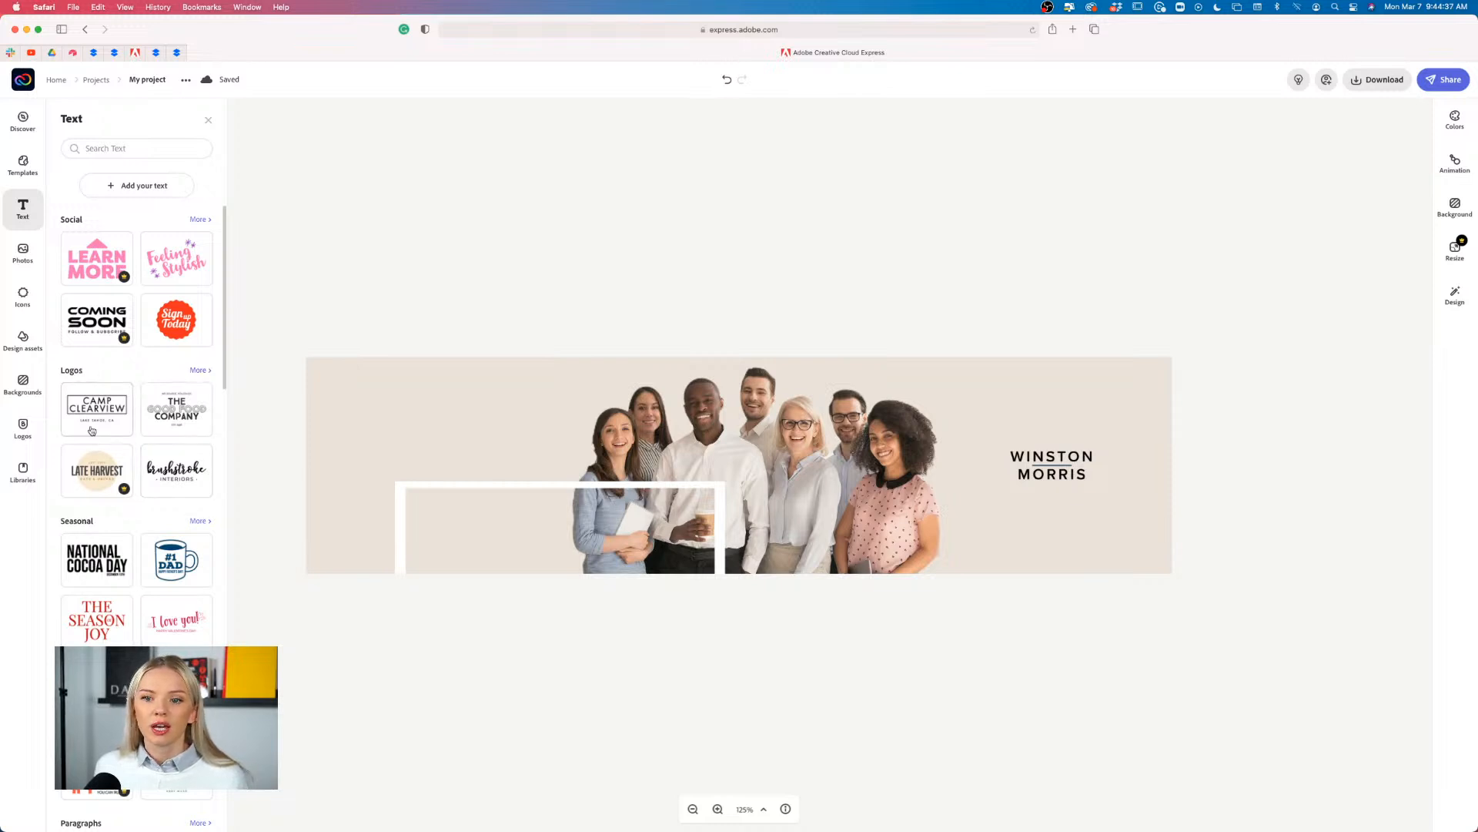
Add a new text box with placeholder wording and place it in the empty area above the white rectangle outline, beside the team
{"action": "left_click", "coordinate": [139, 187]}
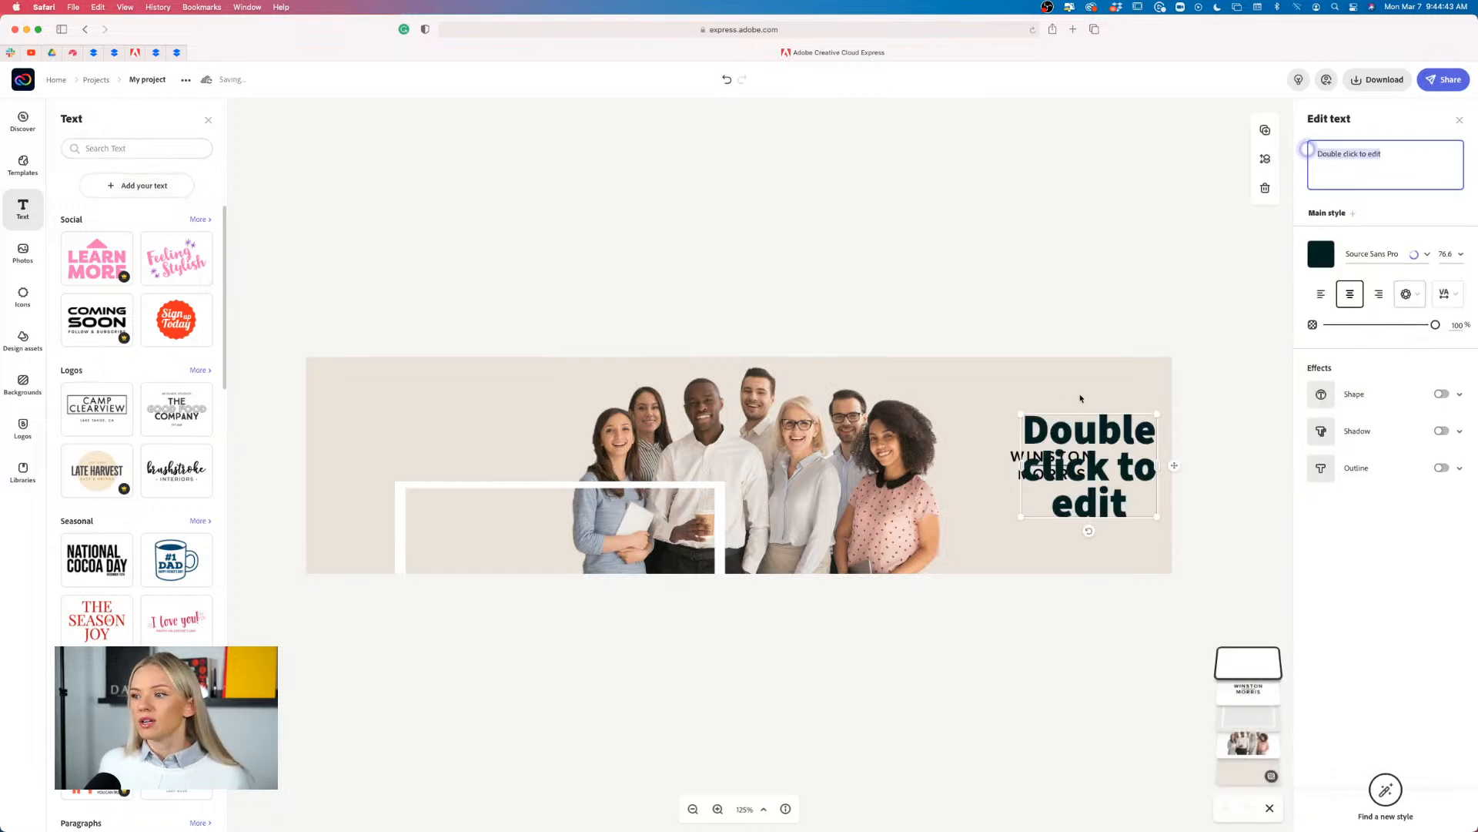
{"action": "left_click_drag", "start_coordinate": [1114, 434], "coordinate": [608, 423]}
{"action": "mouse_move", "coordinate": [506, 421]}
{"action": "left_mouse_down"}
{"action": "mouse_move", "coordinate": [501, 438]}
{"action": "mouse_move", "coordinate": [500, 422]}
{"action": "left_mouse_up"}
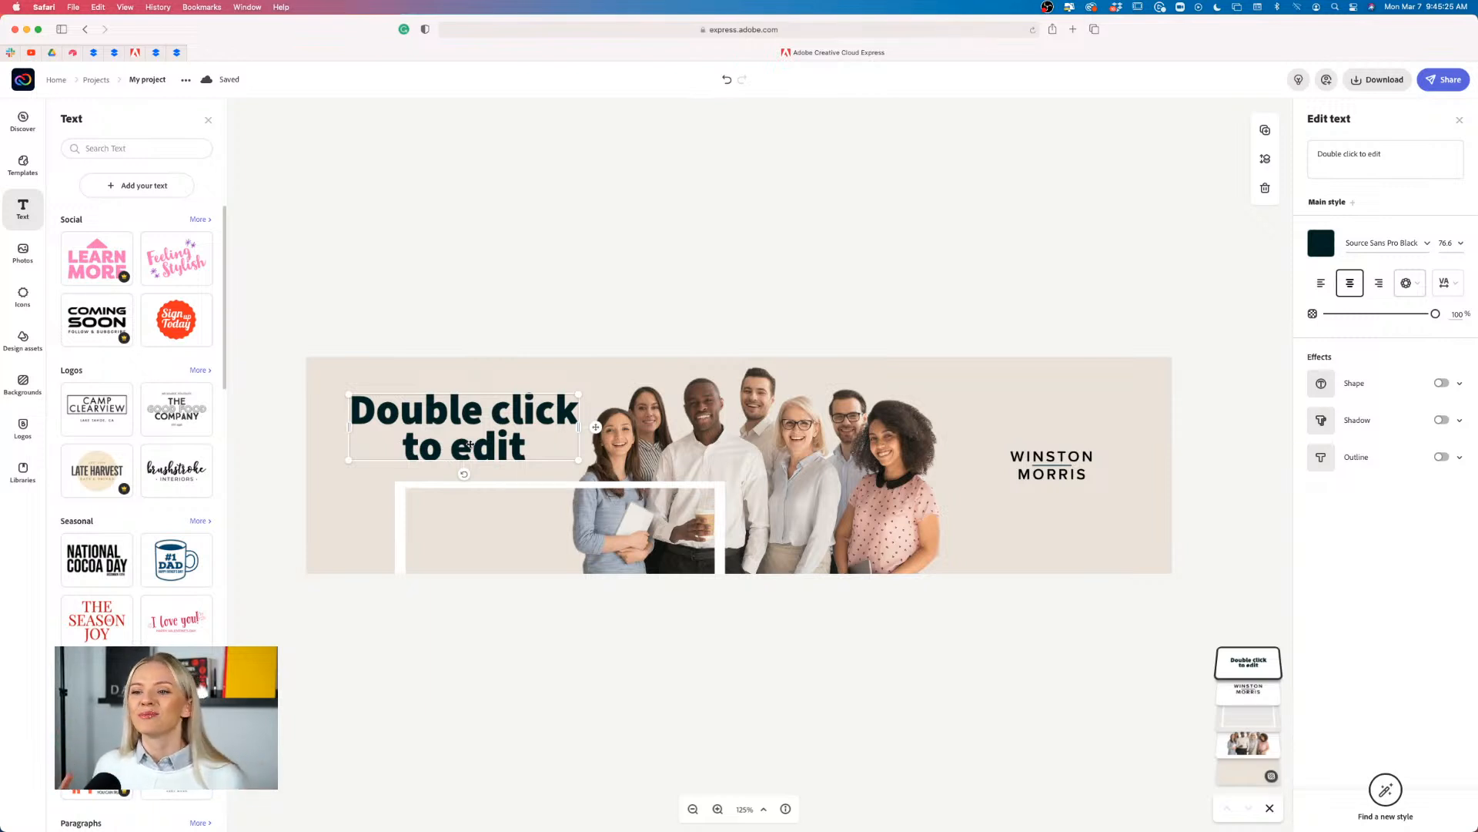
{"action": "left_click", "coordinate": [513, 330]}
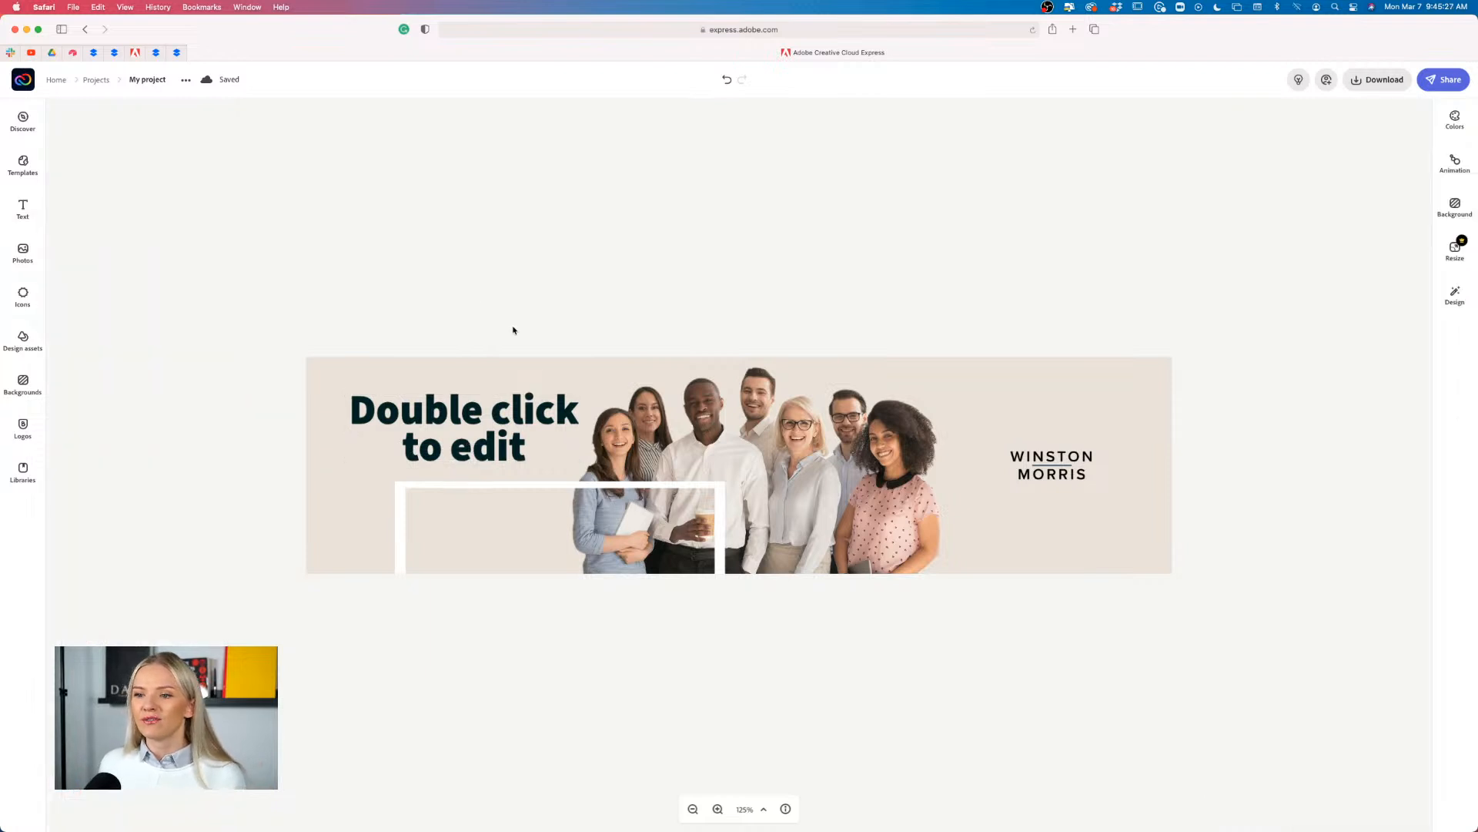
Change the placeholder text's font to the Semibold style of the uploaded Acumin Pro Semi family
{"action": "left_click", "coordinate": [693, 808]}
{"action": "left_click", "coordinate": [693, 808]}
{"action": "left_click", "coordinate": [693, 808]}
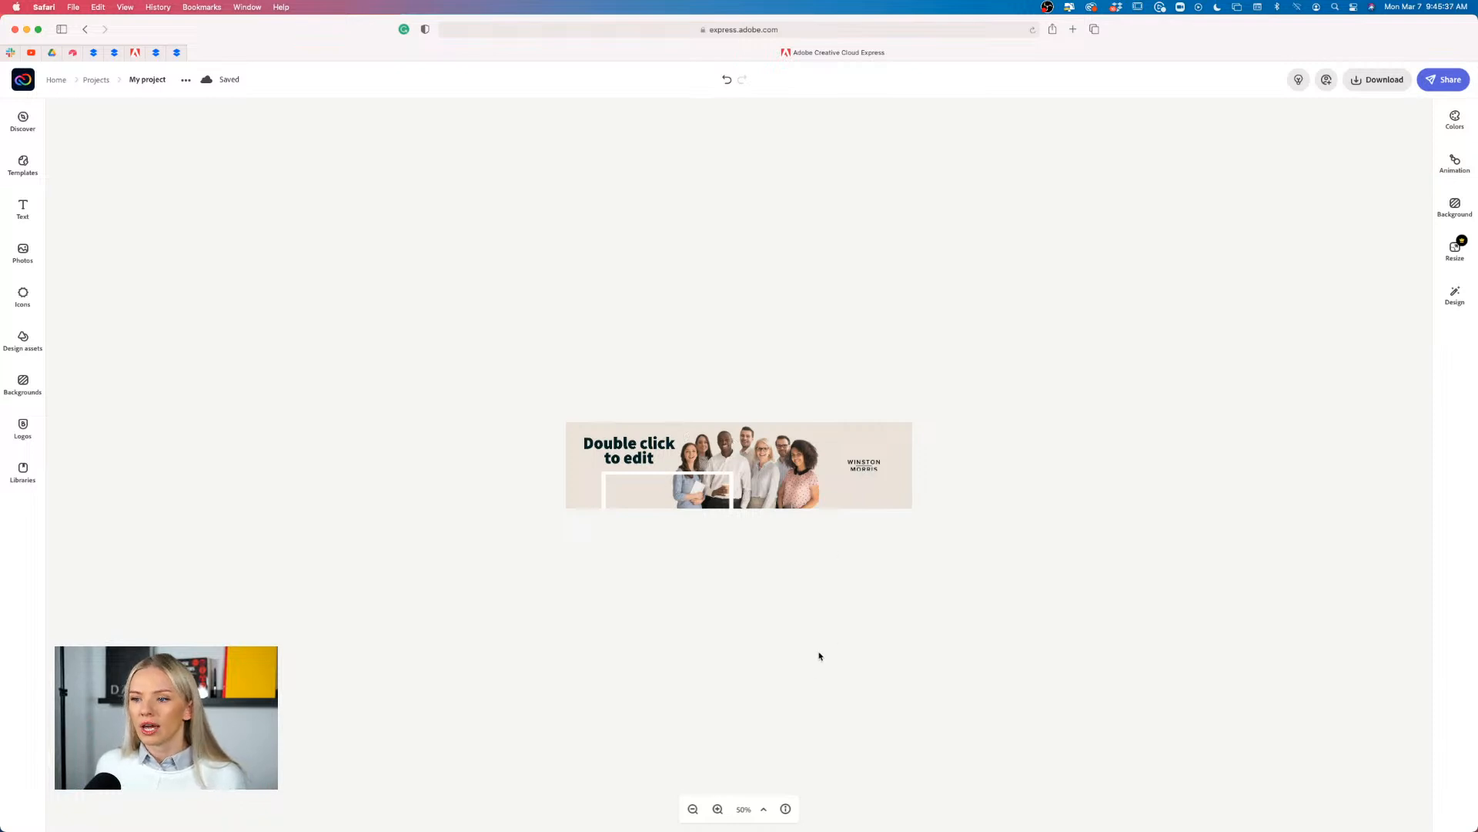
{"action": "left_click", "coordinate": [718, 808]}
{"action": "left_click", "coordinate": [718, 809]}
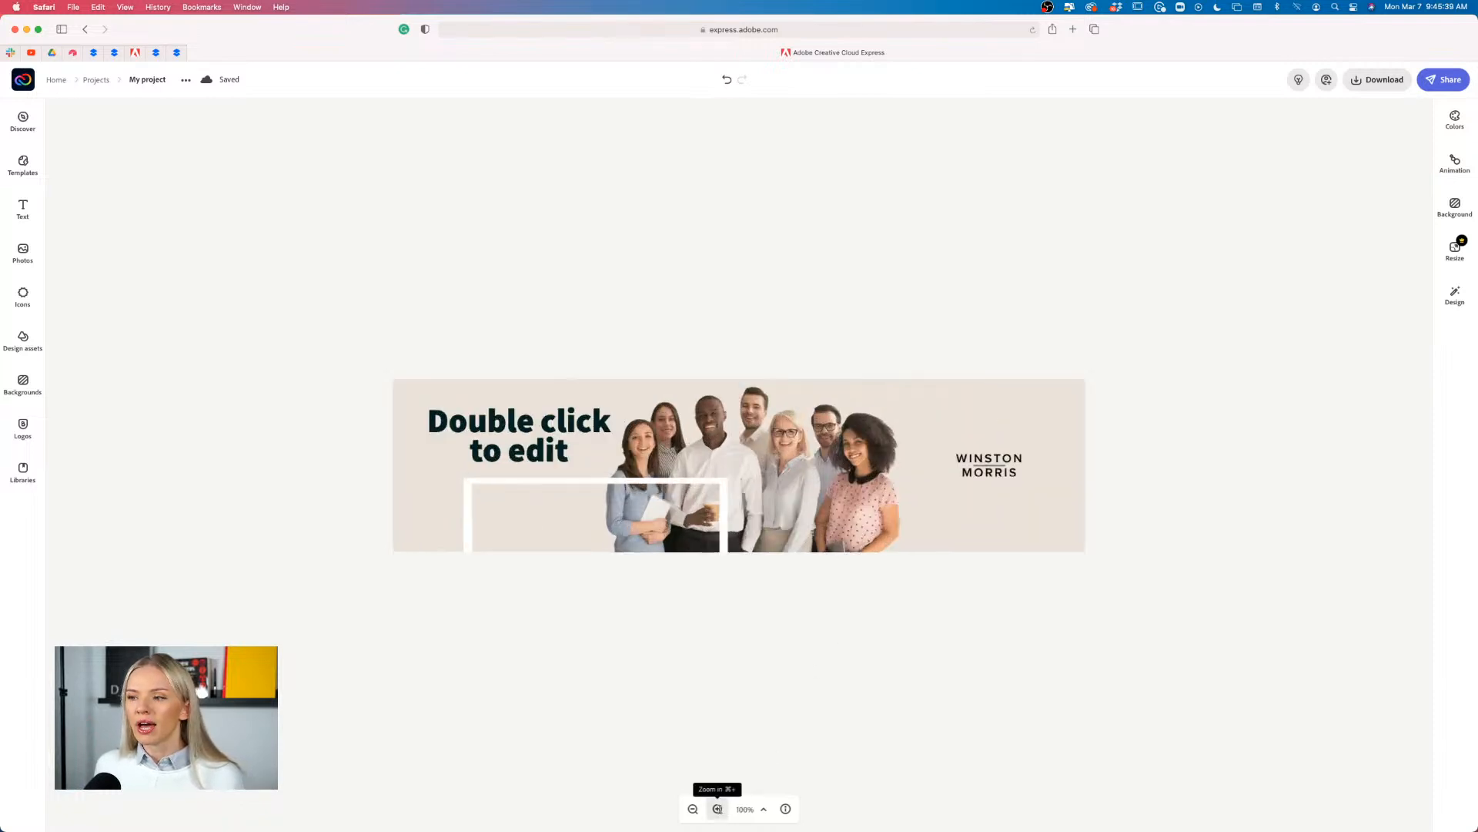
{"action": "left_click", "coordinate": [718, 809]}
{"action": "left_click", "coordinate": [718, 808]}
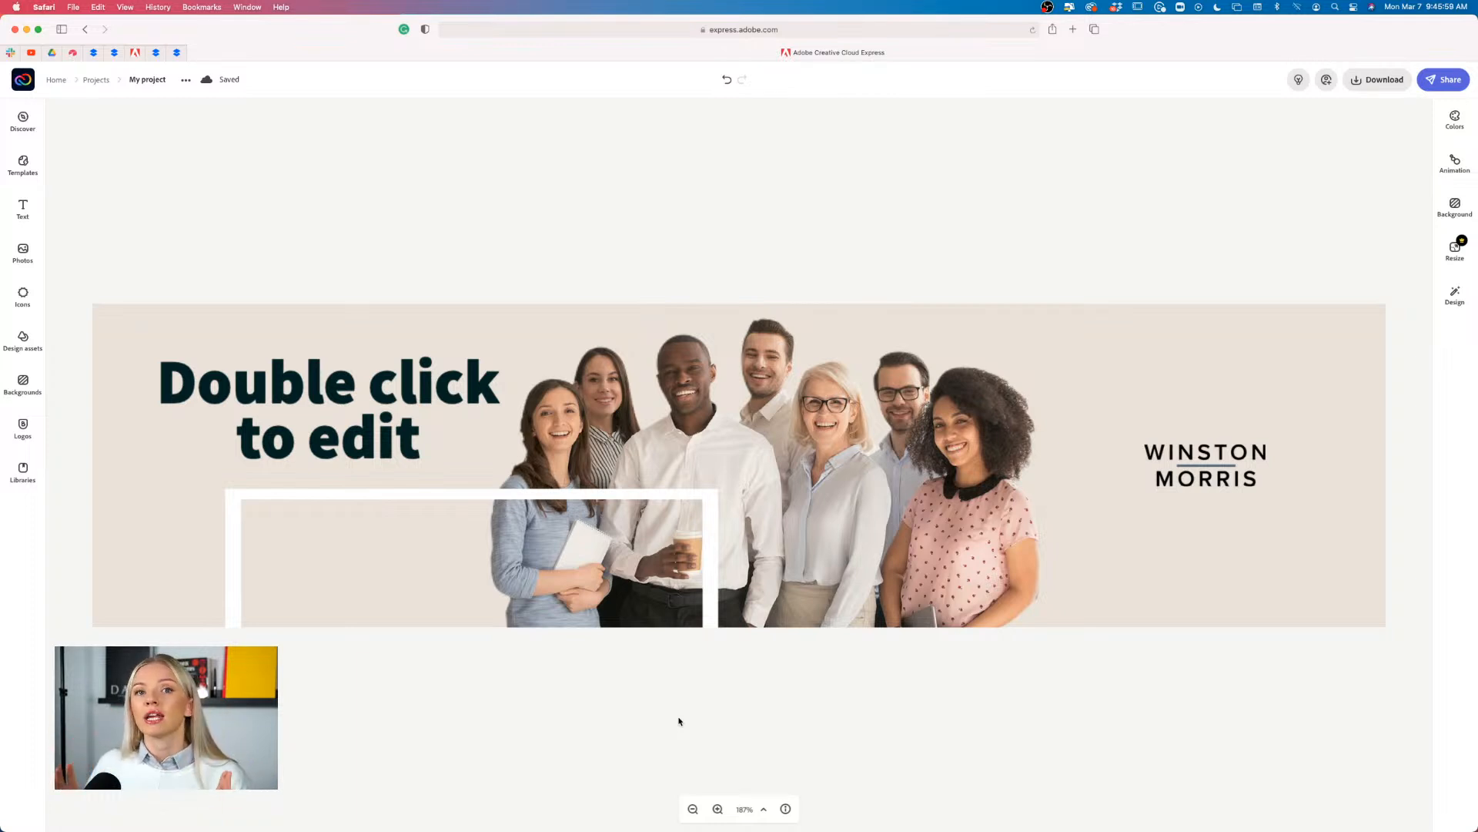
{"action": "left_click", "coordinate": [372, 391]}
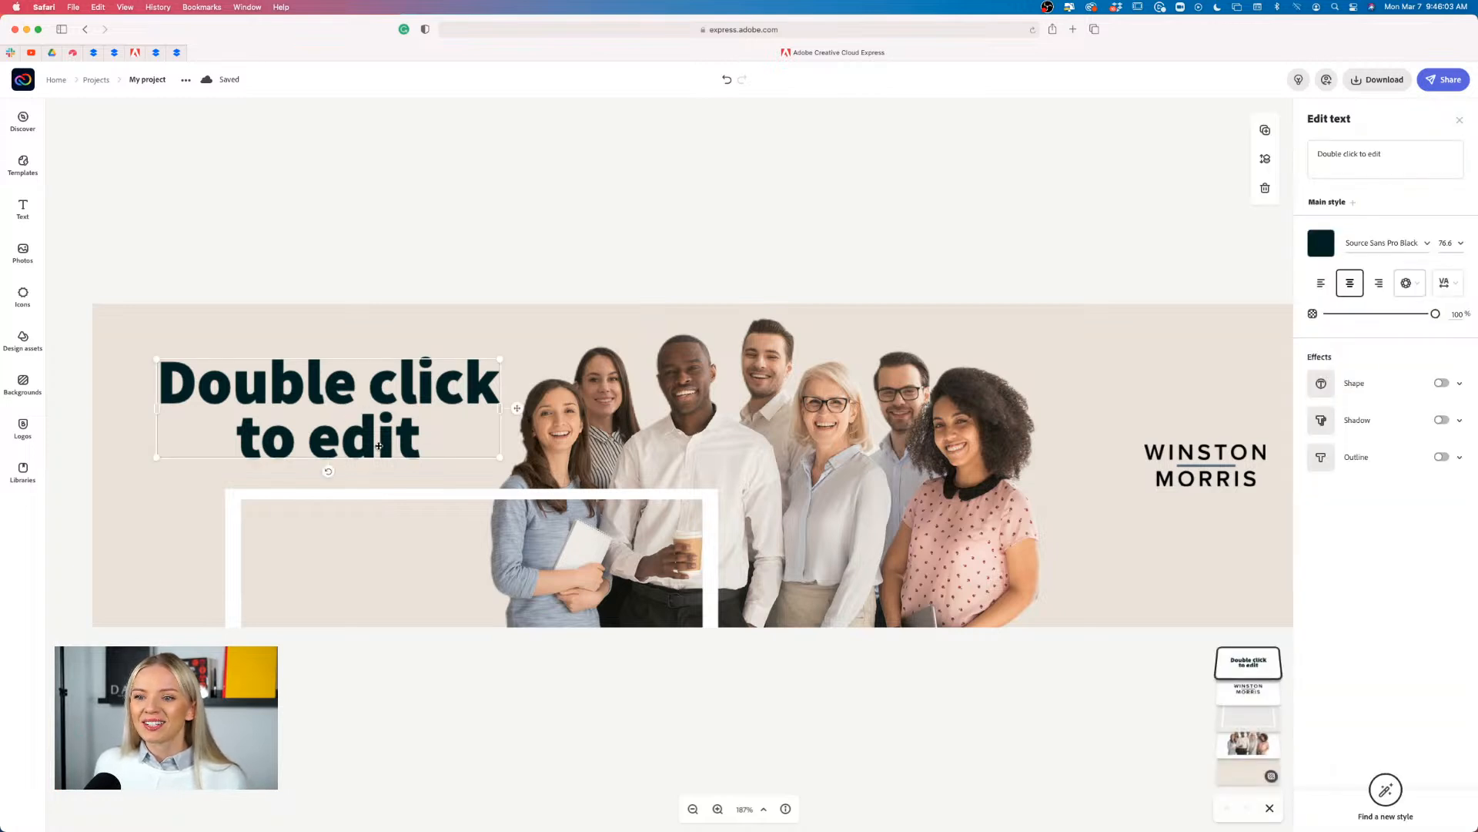
{"action": "left_click", "coordinate": [1430, 245]}
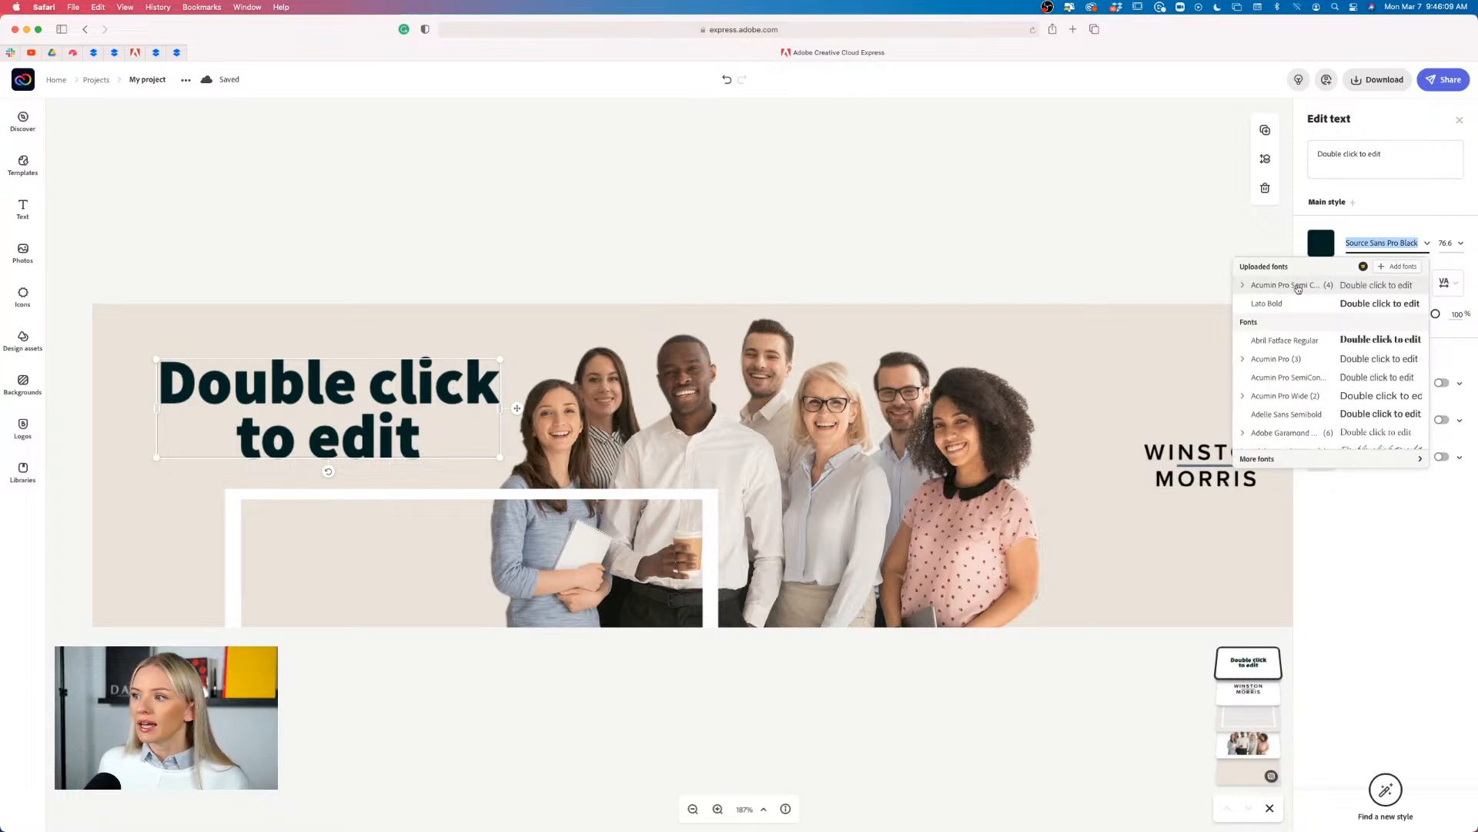
{"action": "left_click", "coordinate": [1244, 286]}
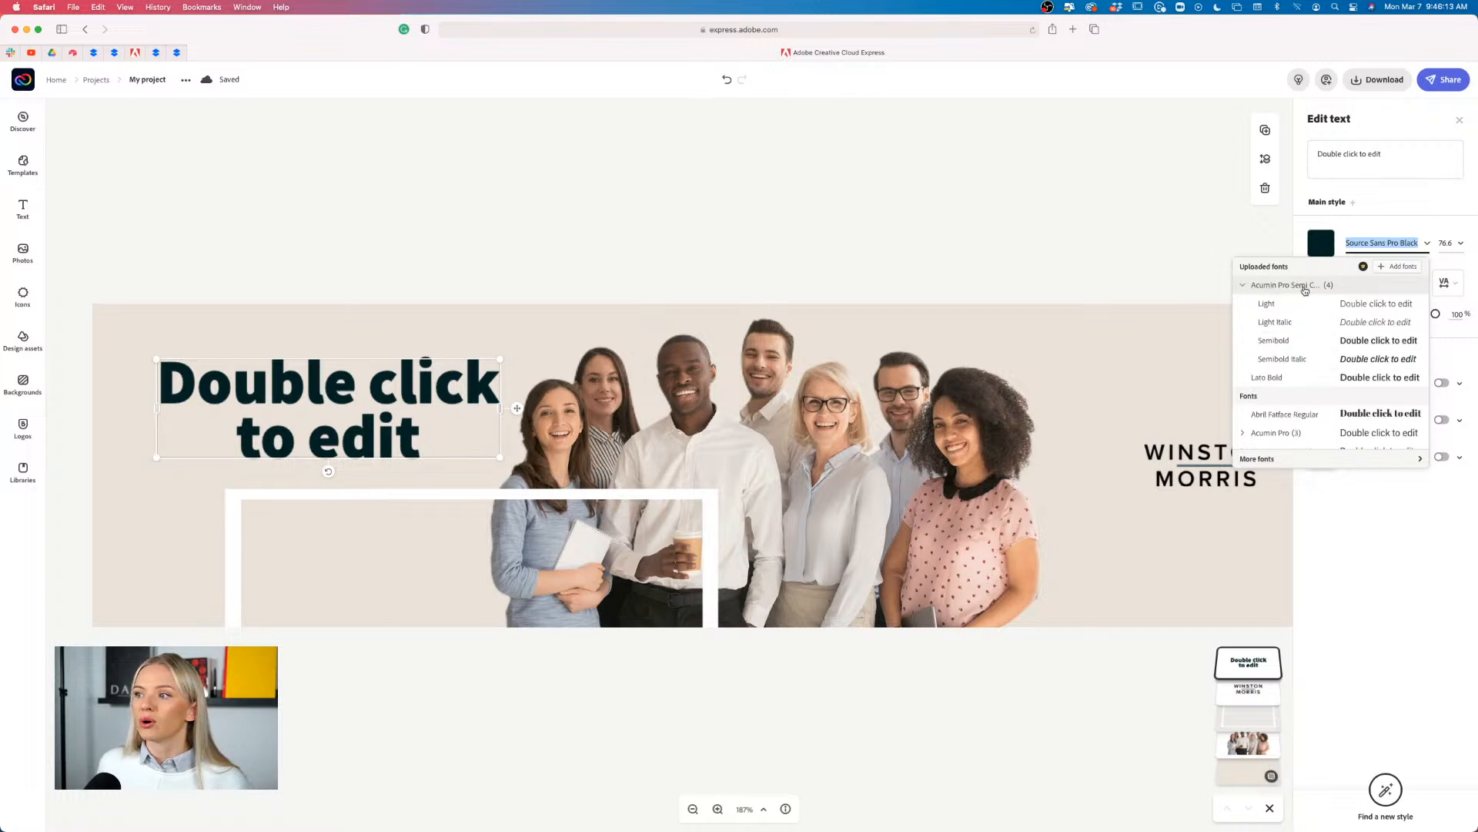
{"action": "left_click", "coordinate": [1279, 344]}
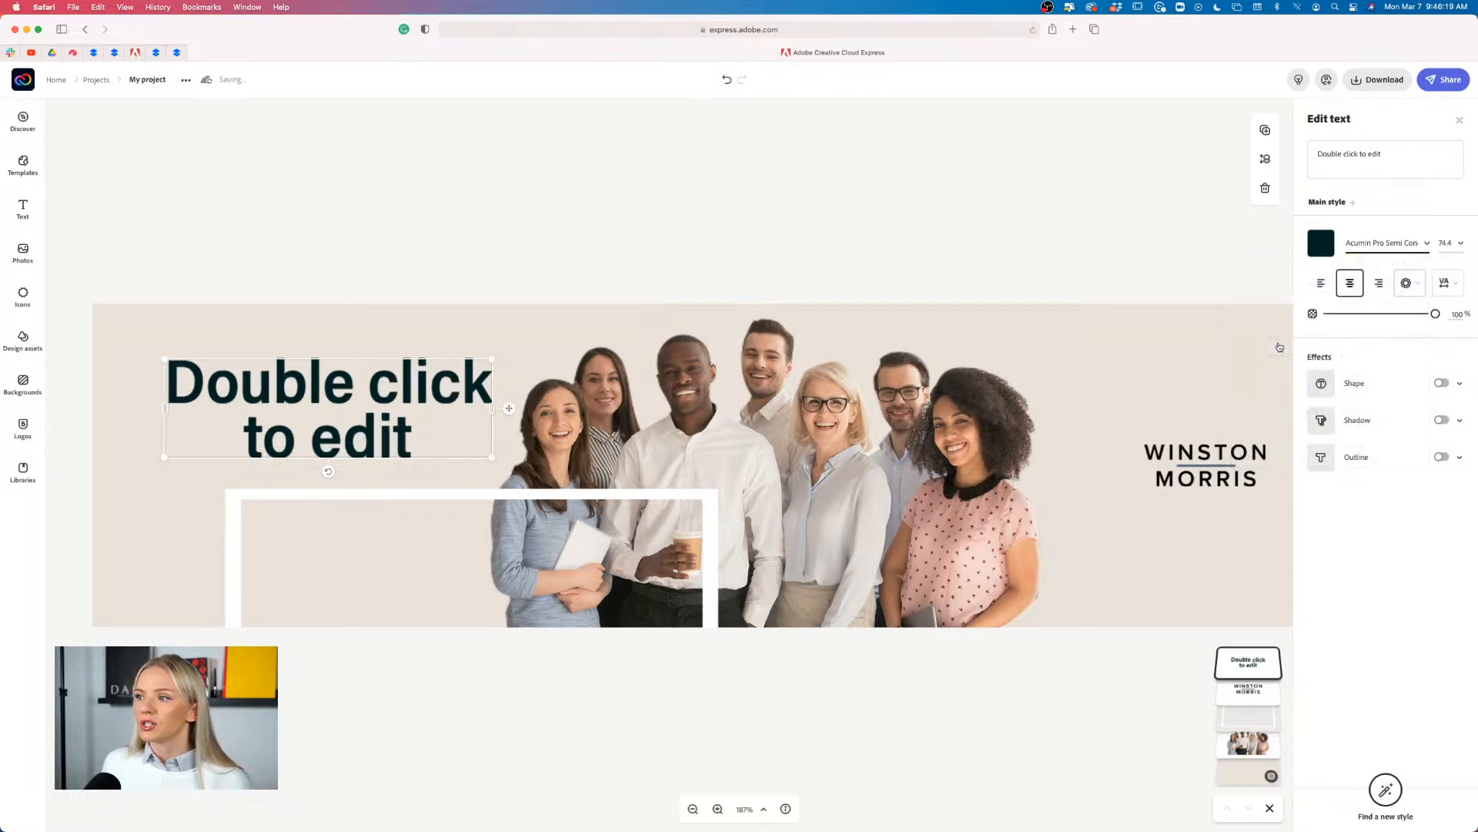
Review the other fonts available for the placeholder text and keep the uploaded Acumin Pro Semi family's Semibold style
{"action": "left_click", "coordinate": [1428, 244]}
{"action": "scroll", "coordinate": [1363, 392], "scroll_direction": "down", "scroll_amount": 5}
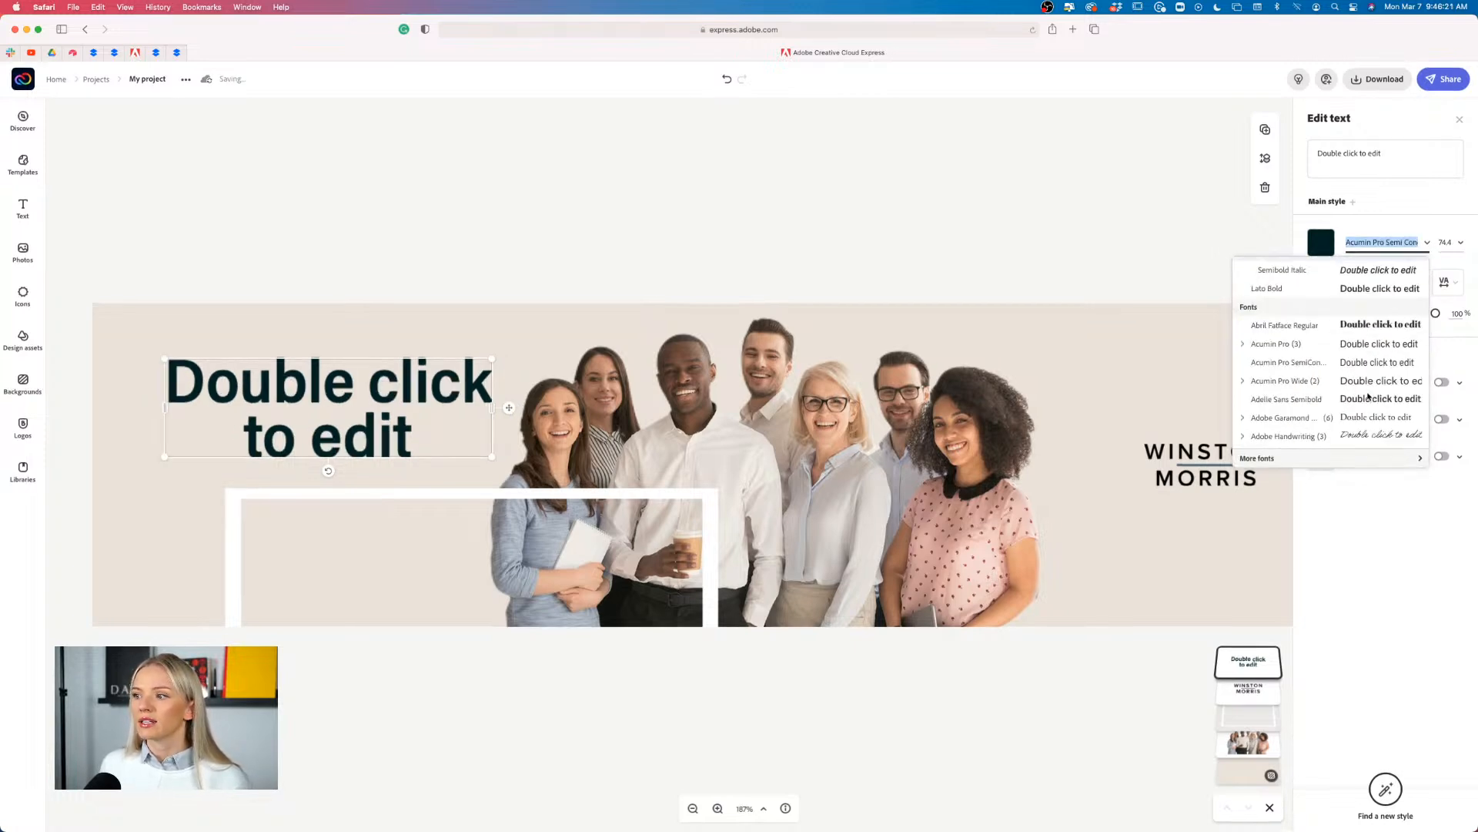
{"action": "scroll", "coordinate": [1368, 396], "scroll_direction": "up", "scroll_amount": 6}
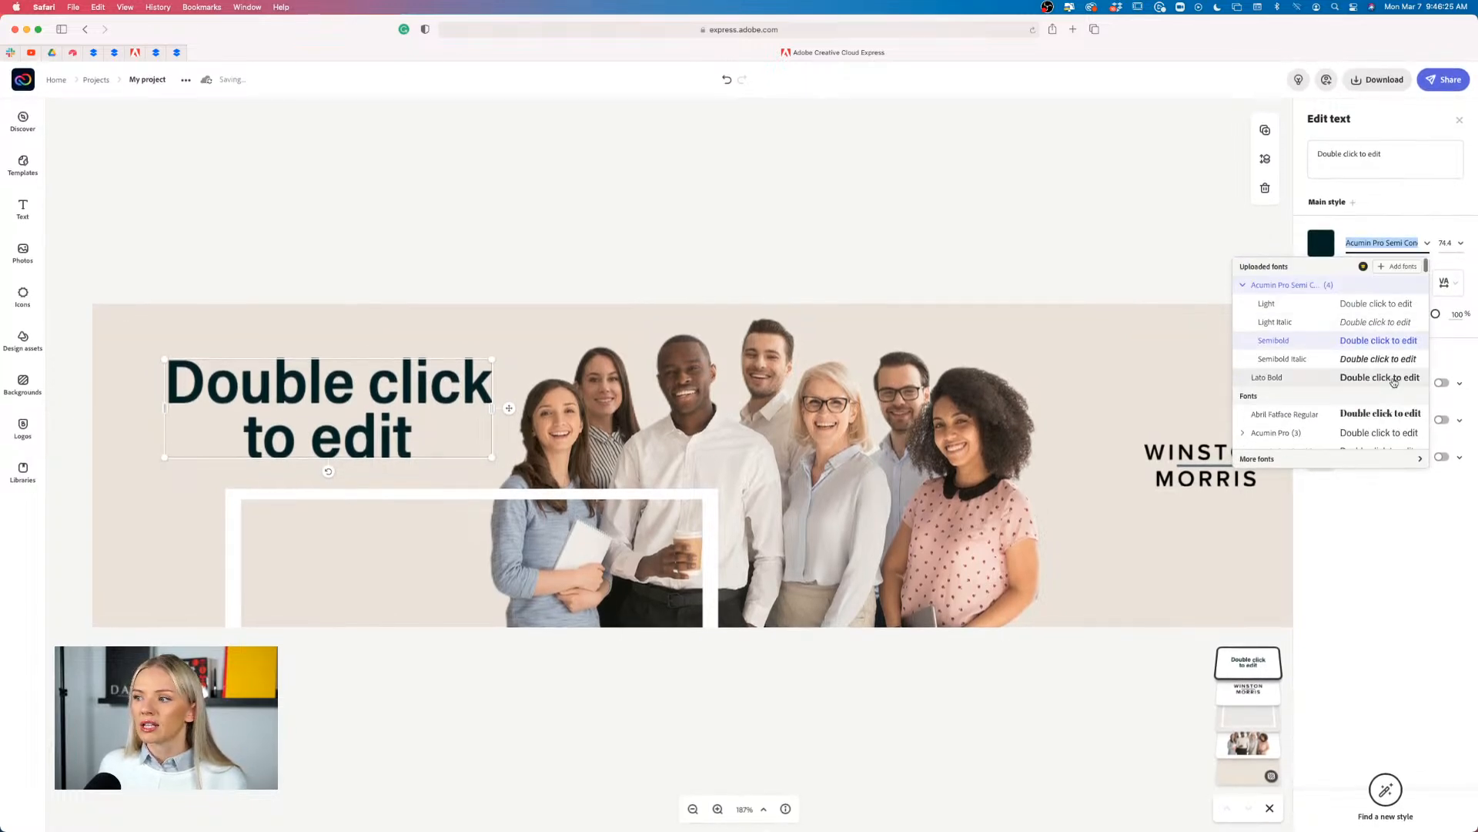
{"action": "scroll", "coordinate": [1379, 370], "scroll_direction": "down", "scroll_amount": 4}
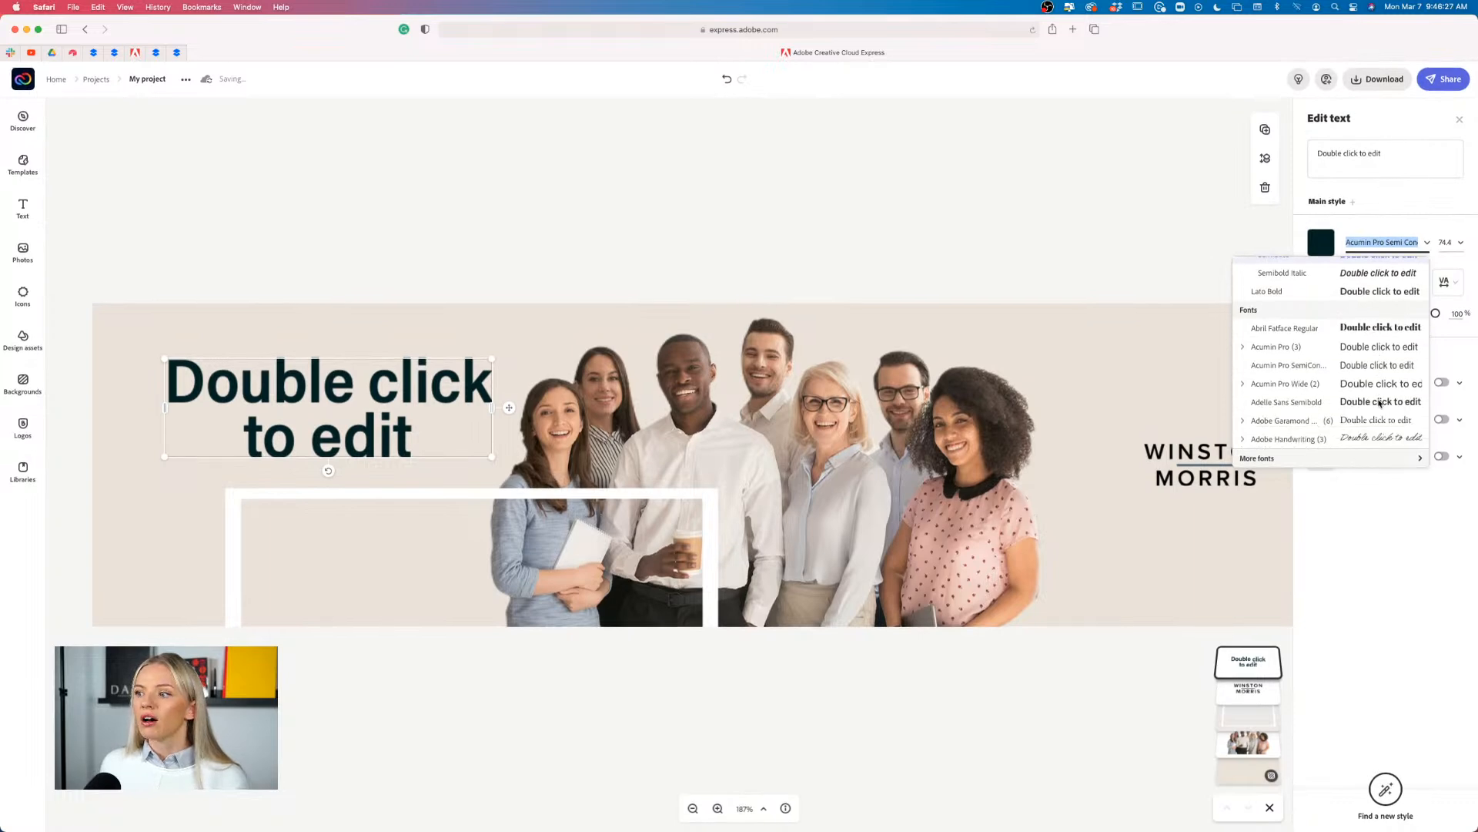
{"action": "scroll", "coordinate": [1379, 404], "scroll_direction": "down", "scroll_amount": 1}
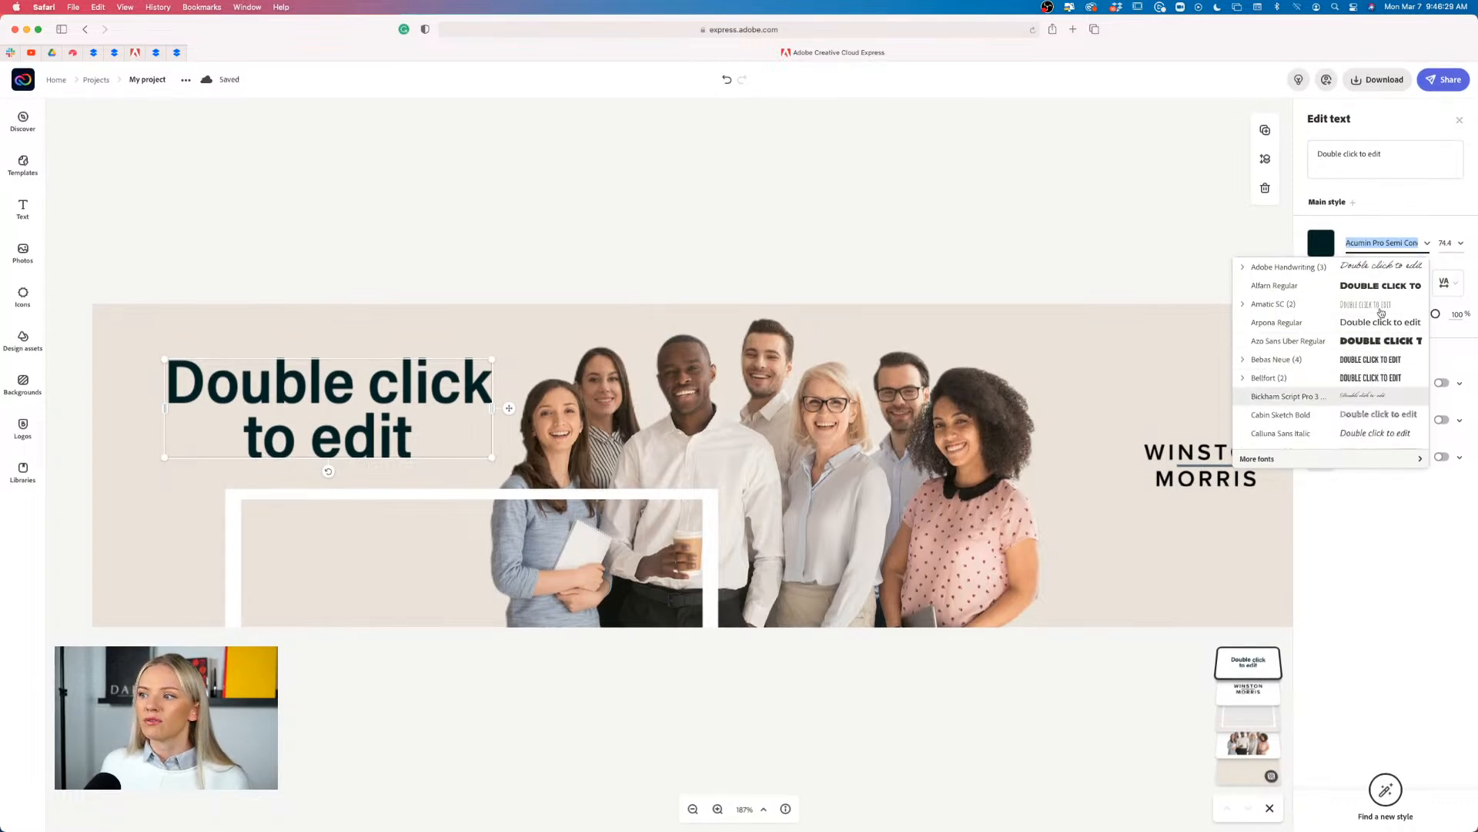
{"action": "scroll", "coordinate": [1337, 352], "scroll_direction": "up", "scroll_amount": 5}
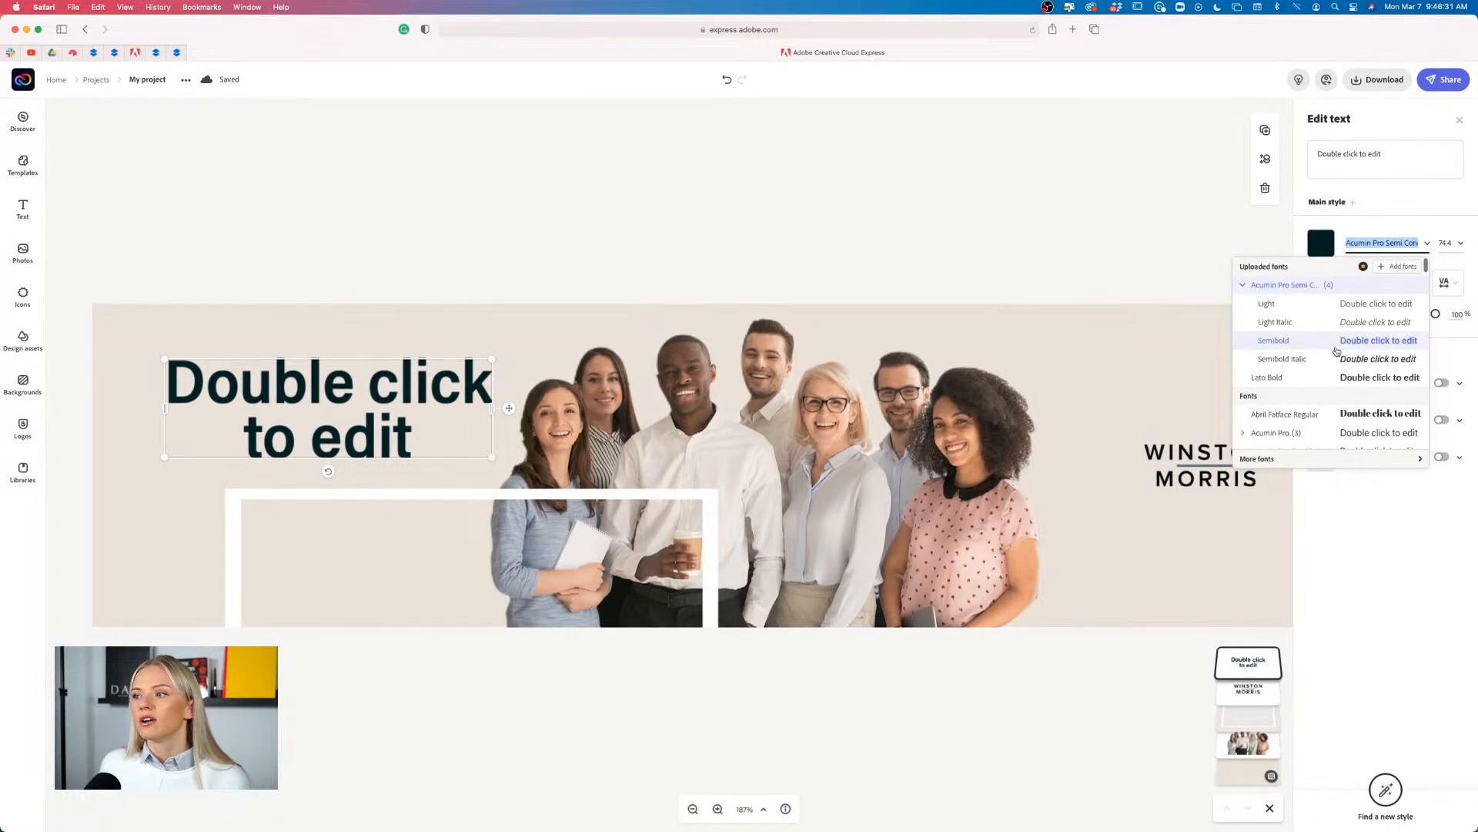
{"action": "left_click", "coordinate": [1277, 341]}
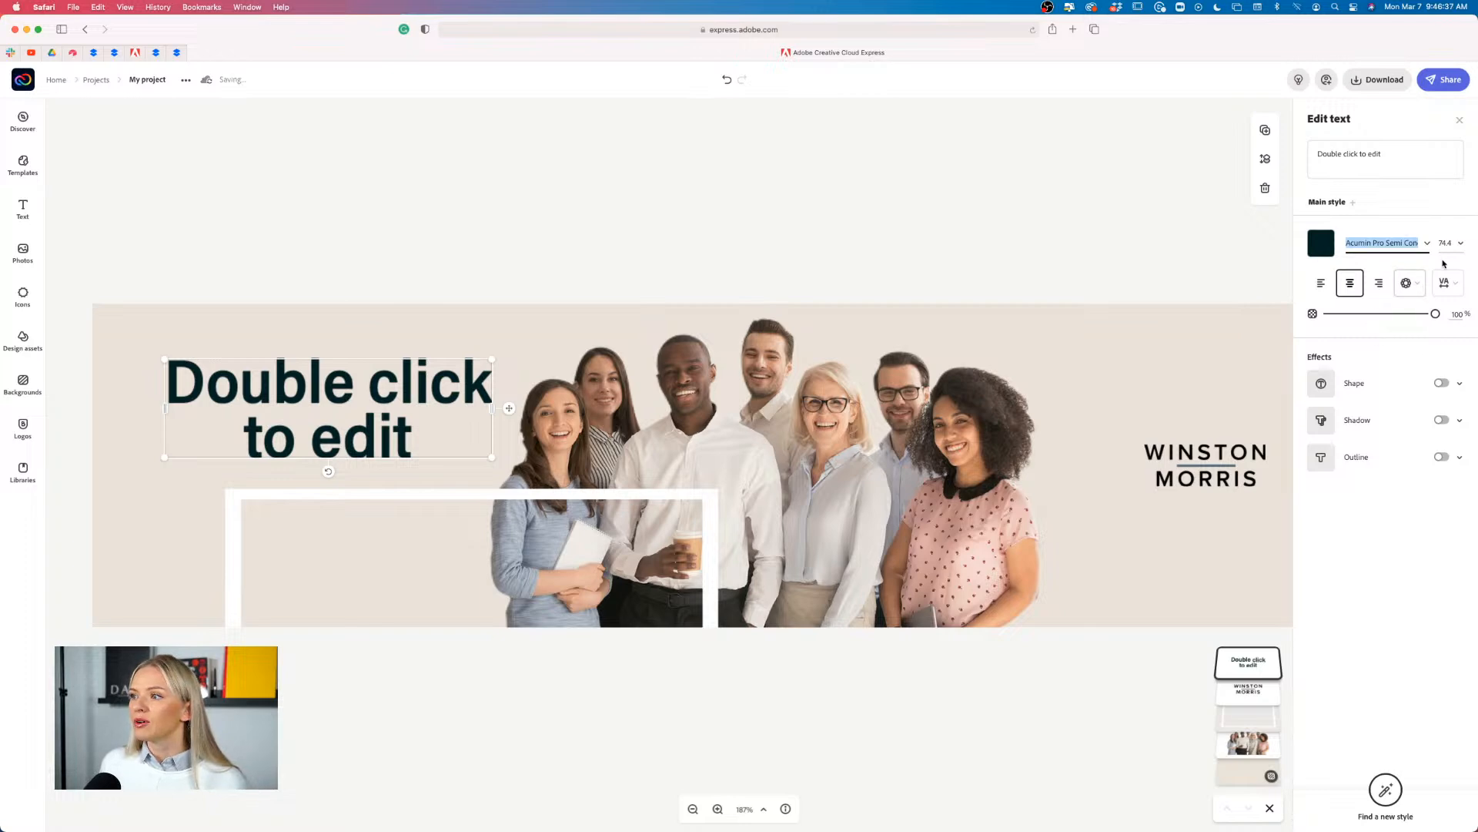
Set the placeholder text's size to 48 and align it left
{"action": "left_click", "coordinate": [1462, 245]}
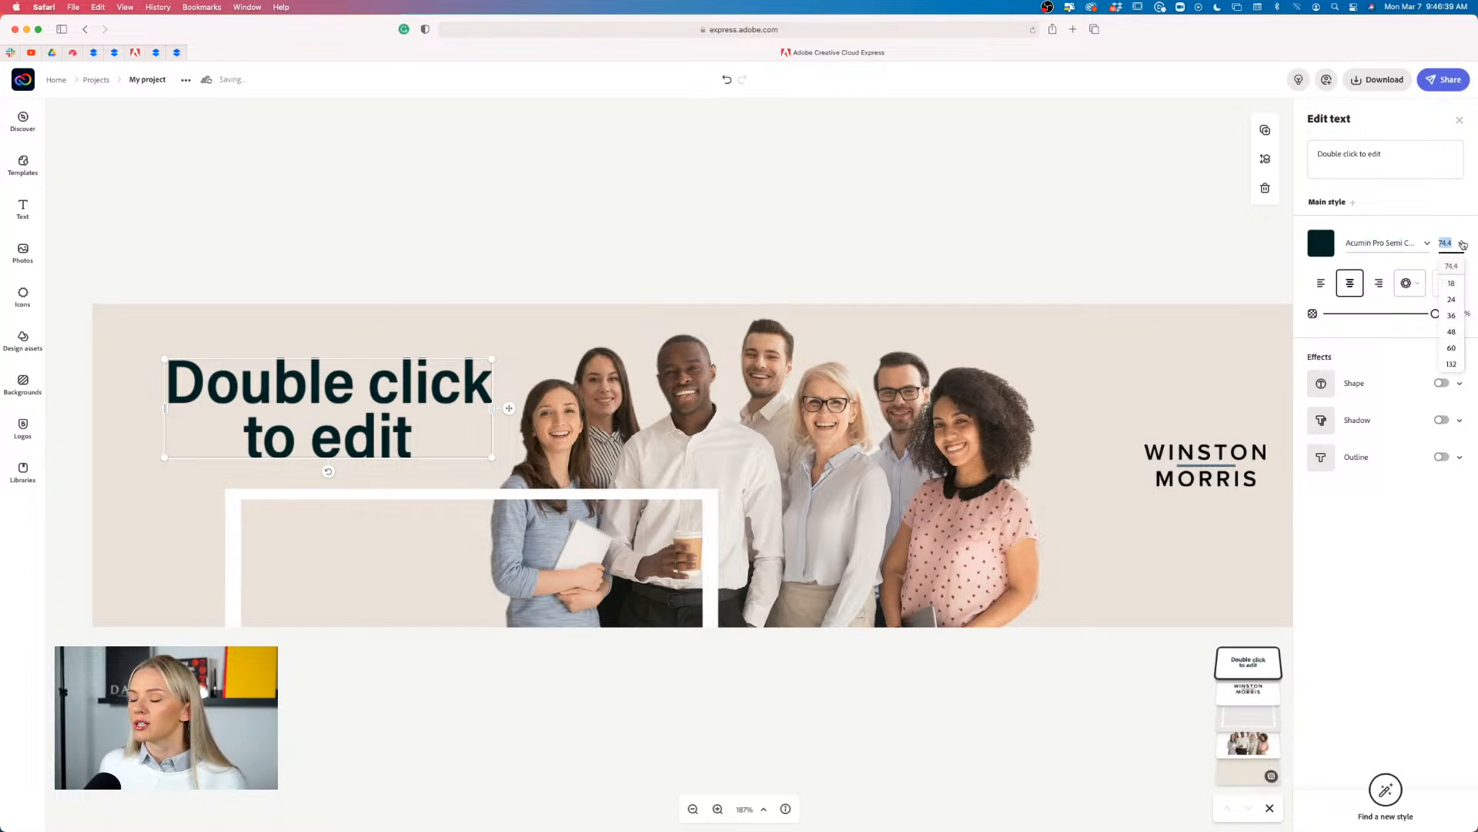
{"action": "left_click", "coordinate": [1453, 333]}
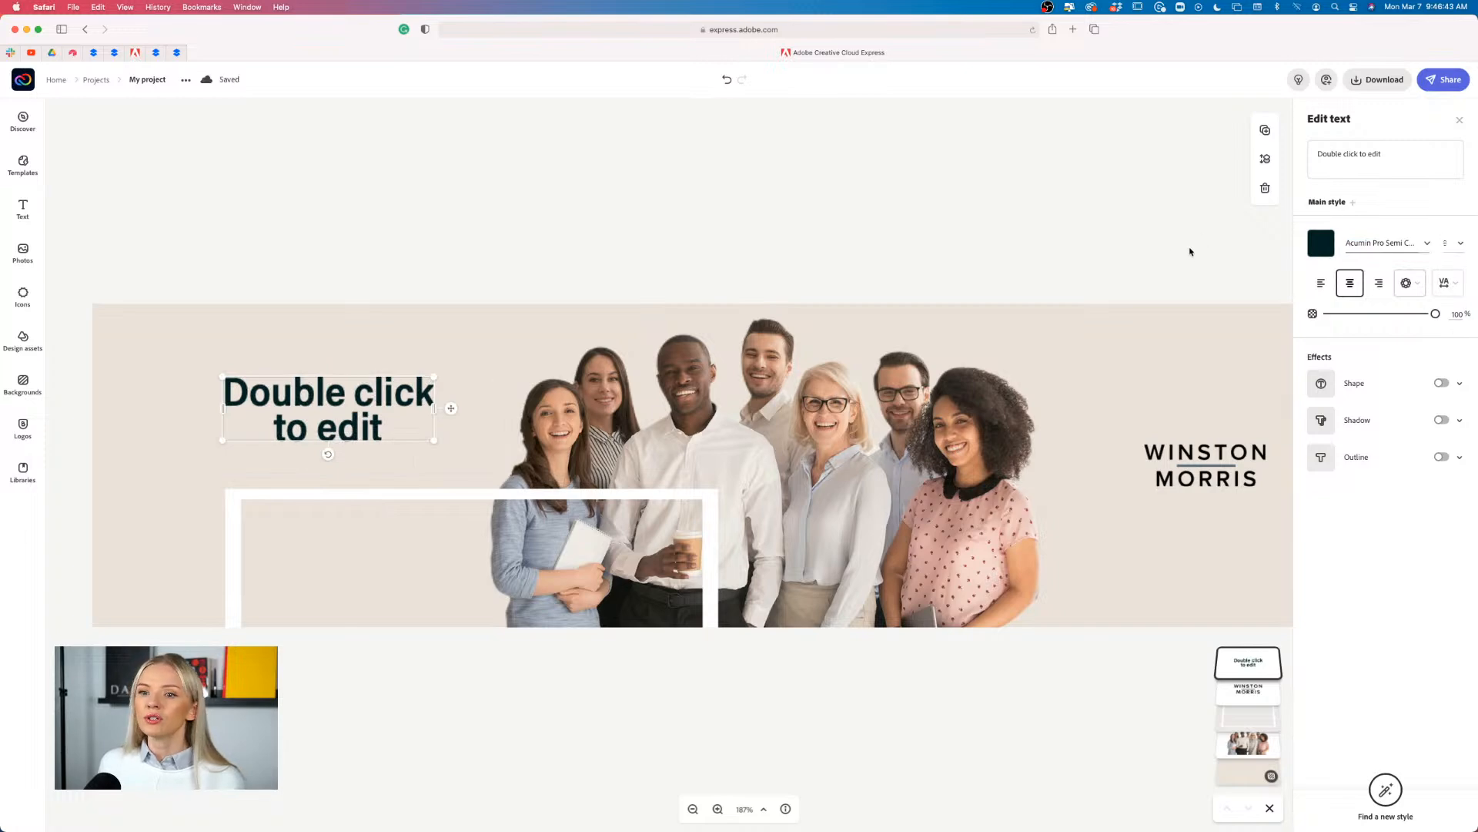
{"action": "left_click", "coordinate": [1102, 229]}
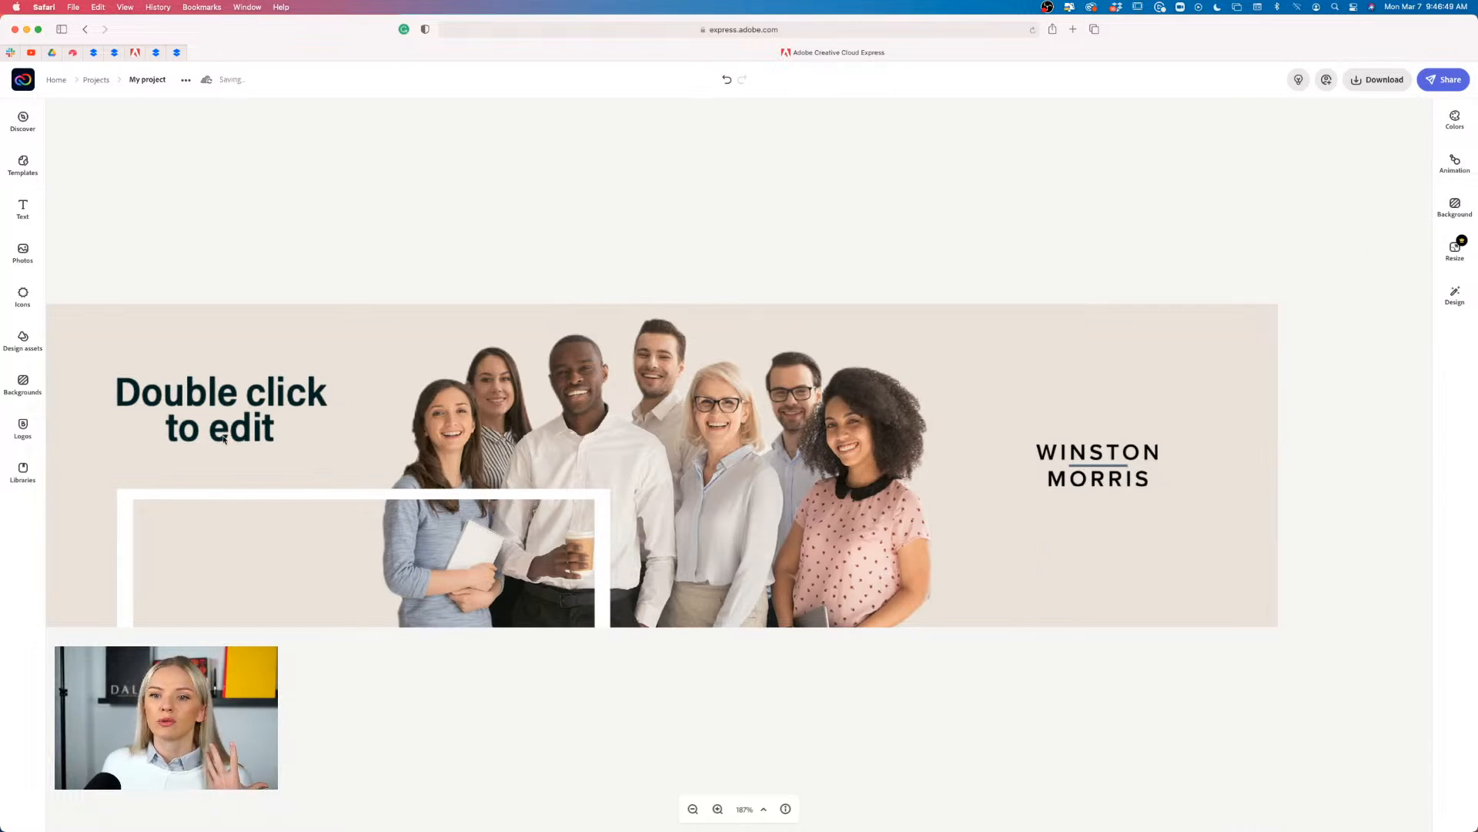
{"action": "left_click", "coordinate": [205, 410]}
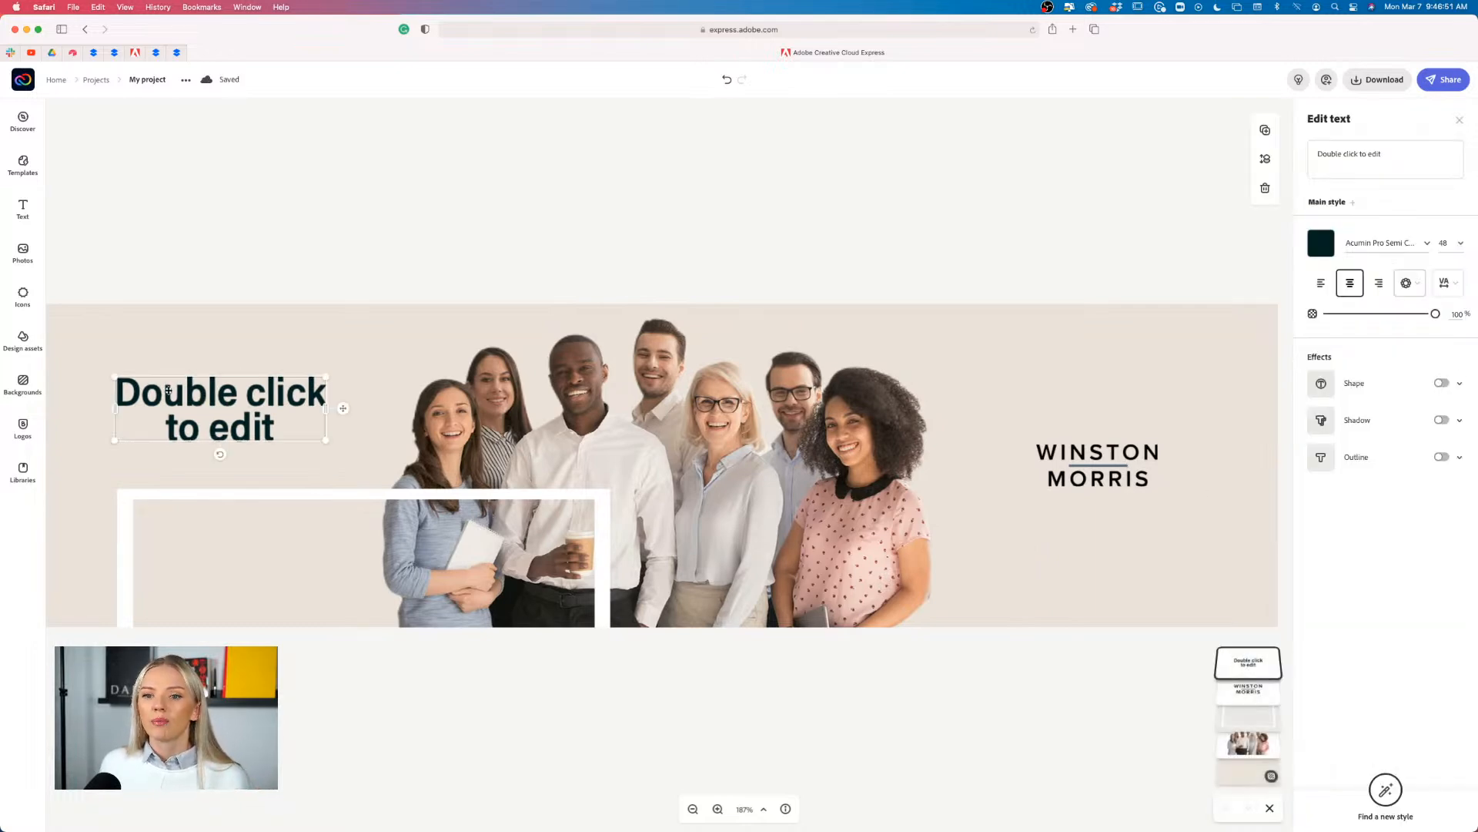
{"action": "left_click", "coordinate": [1320, 283]}
Reposition the placeholder text higher above the white rectangle outline, starting slightly left of the outline's left edge
{"action": "scroll", "coordinate": [667, 274], "scroll_direction": "left", "scroll_amount": 5}
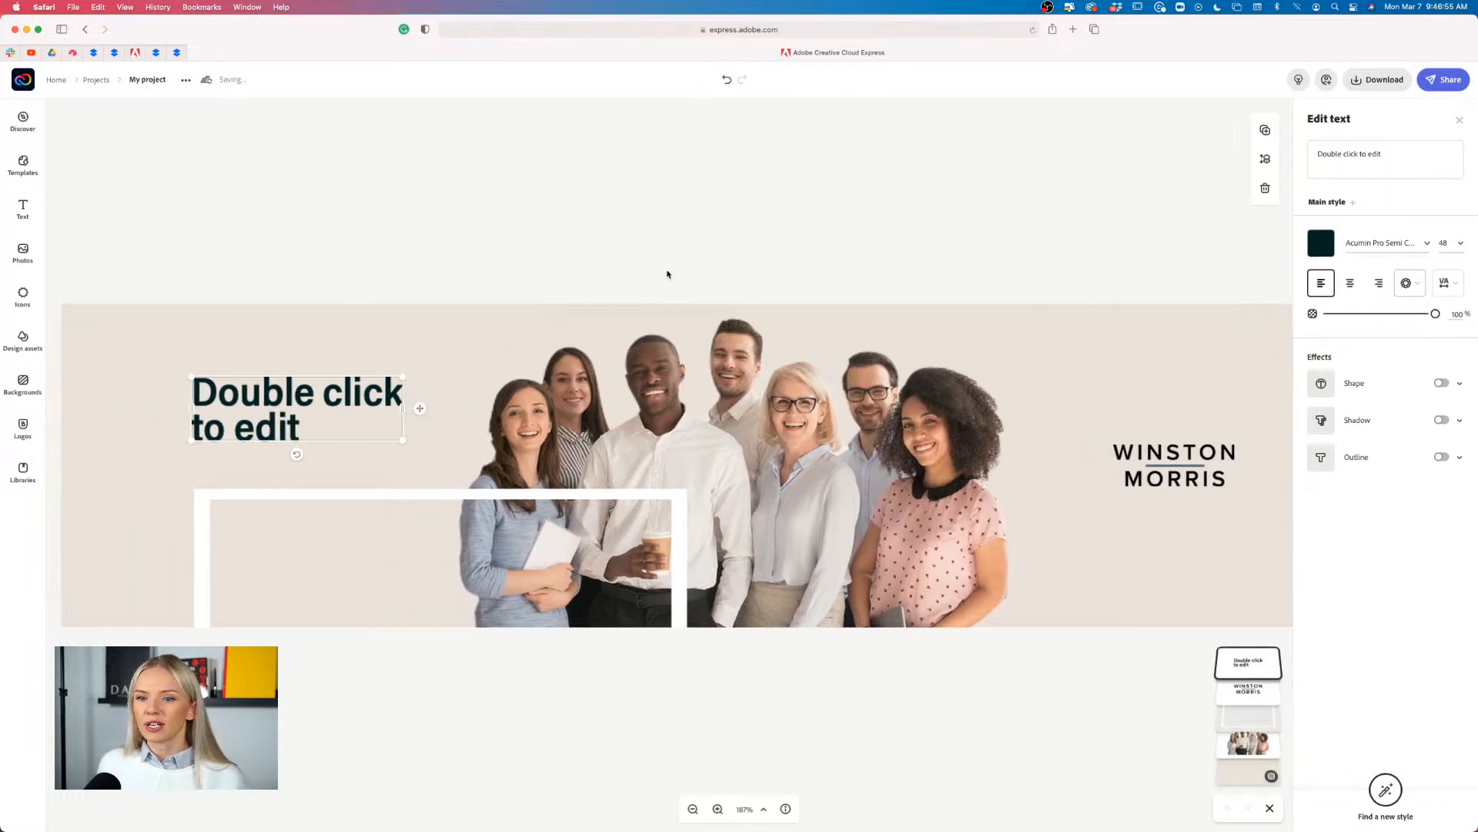
{"action": "left_click_drag", "start_coordinate": [392, 398], "coordinate": [400, 402]}
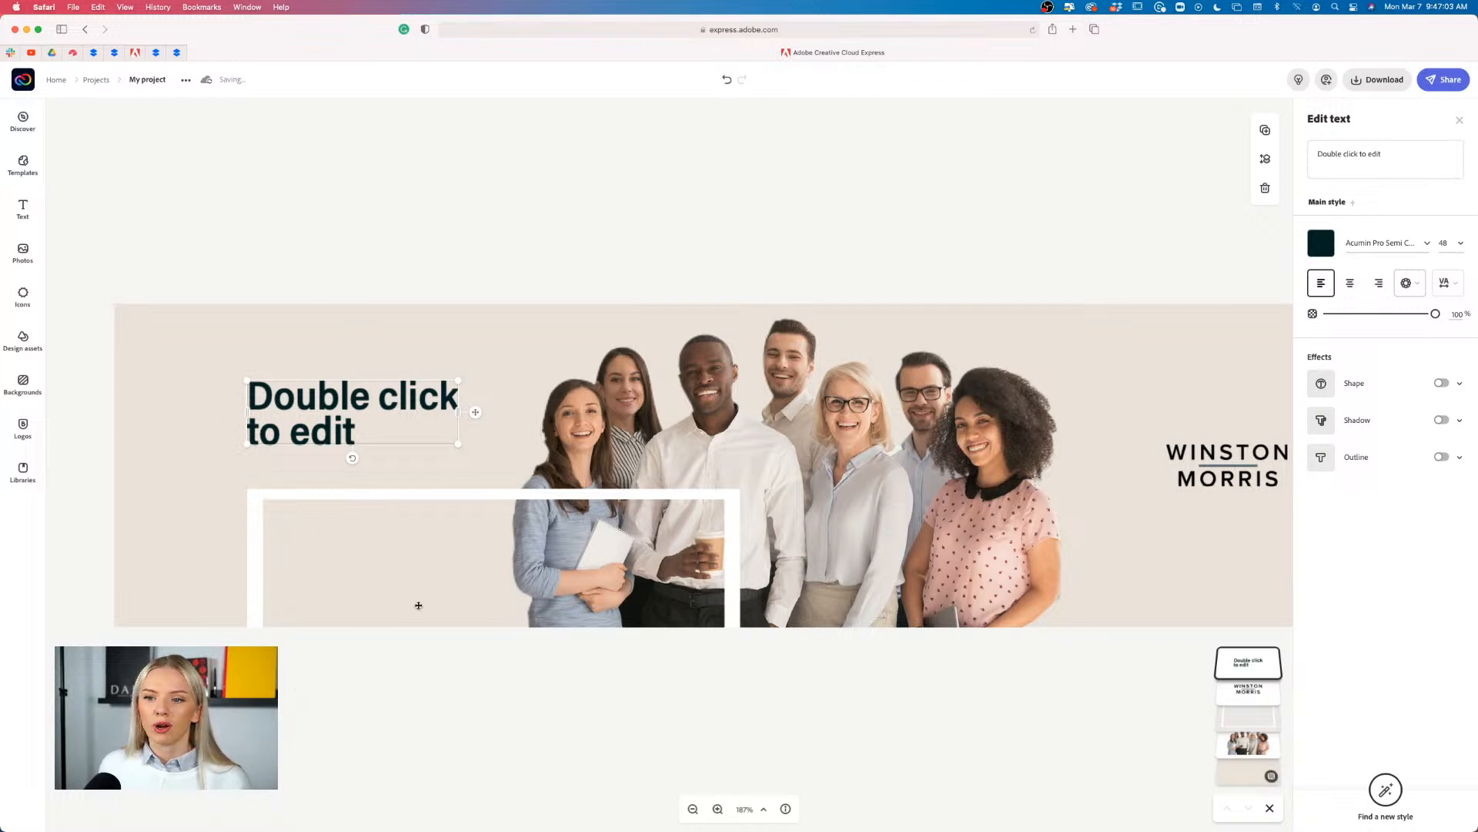
{"action": "scroll", "coordinate": [380, 587], "scroll_direction": "right", "scroll_amount": 3}
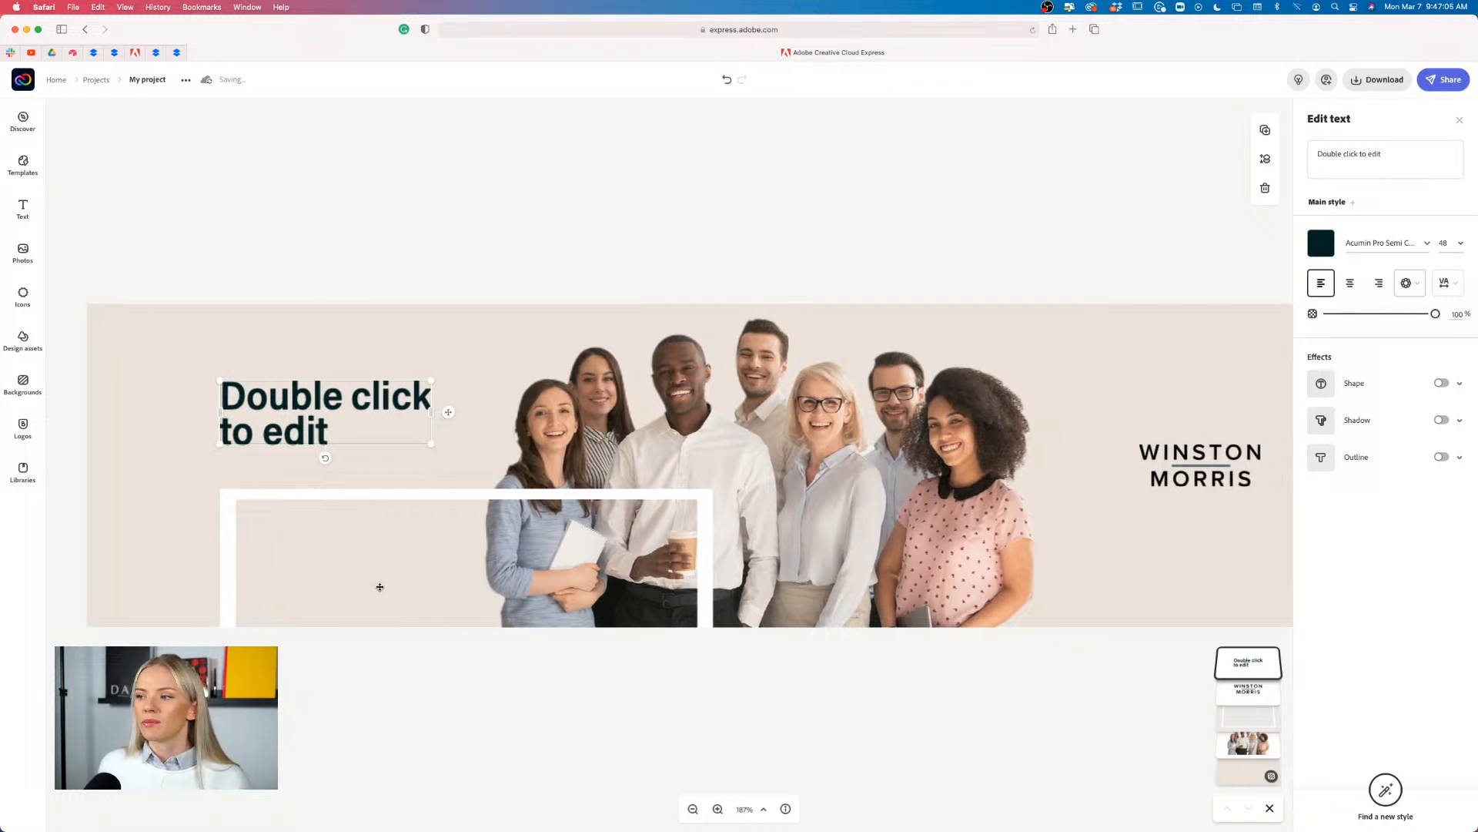
{"action": "left_click_drag", "start_coordinate": [311, 426], "coordinate": [309, 426]}
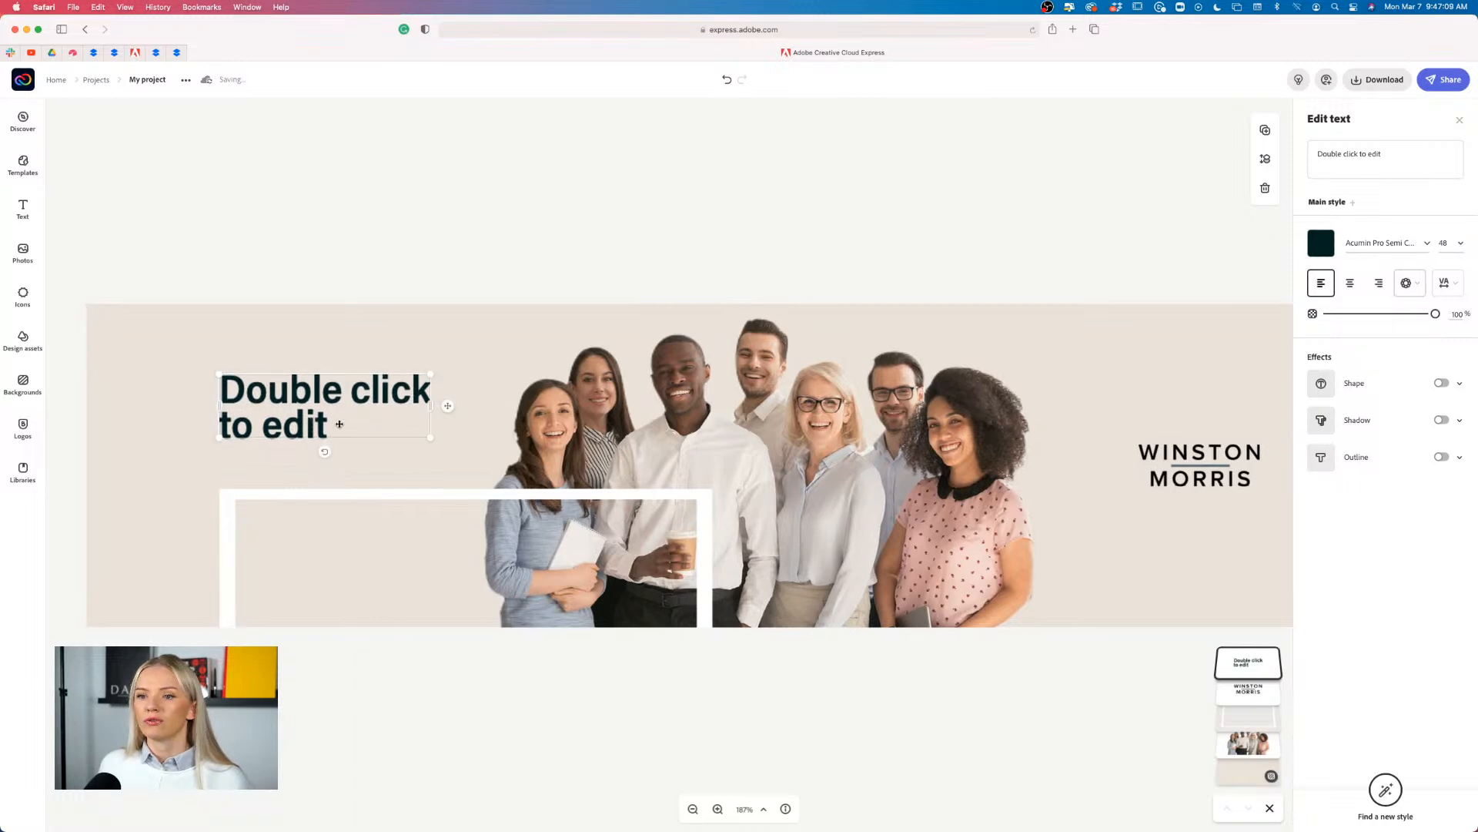
{"action": "mouse_move", "coordinate": [318, 421]}
{"action": "left_mouse_down"}
{"action": "mouse_move", "coordinate": [225, 414]}
{"action": "mouse_move", "coordinate": [237, 400]}
{"action": "mouse_move", "coordinate": [293, 409]}
{"action": "left_mouse_up"}
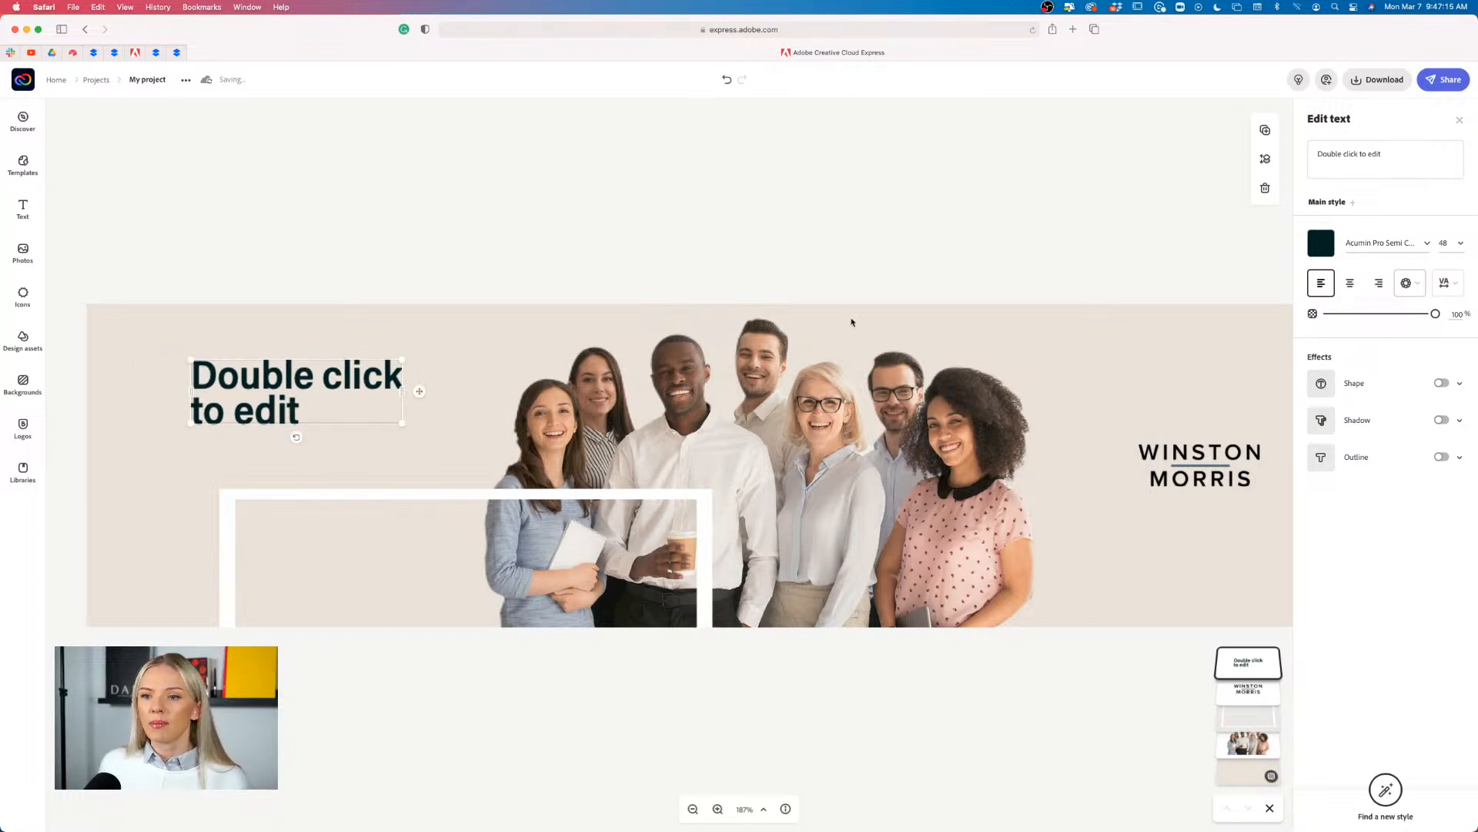
Replace the placeholder text with "We are here when you need us."
{"action": "left_click", "coordinate": [1394, 152]}
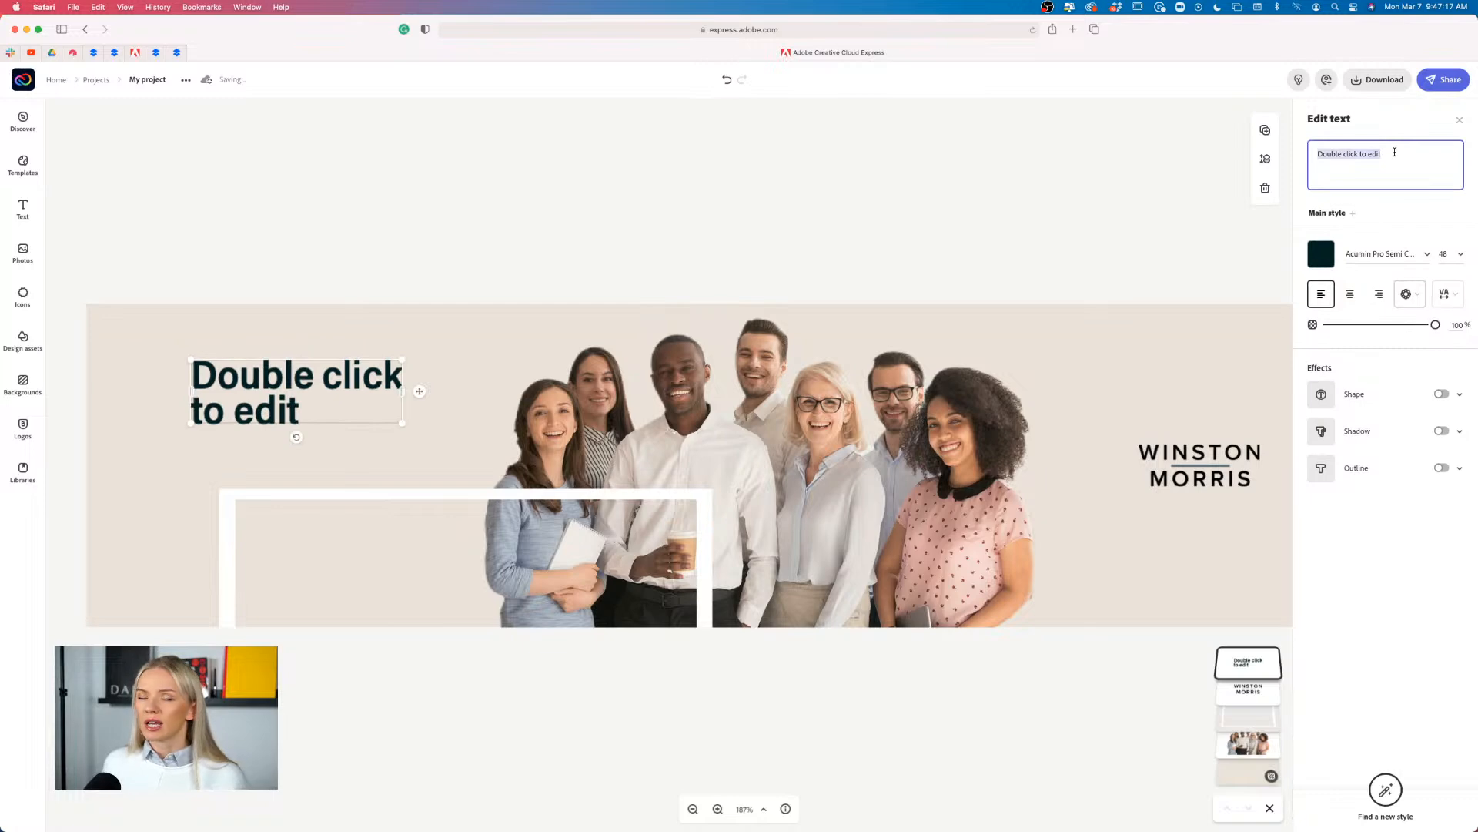
{"action": "key", "text": "BackSpace"}
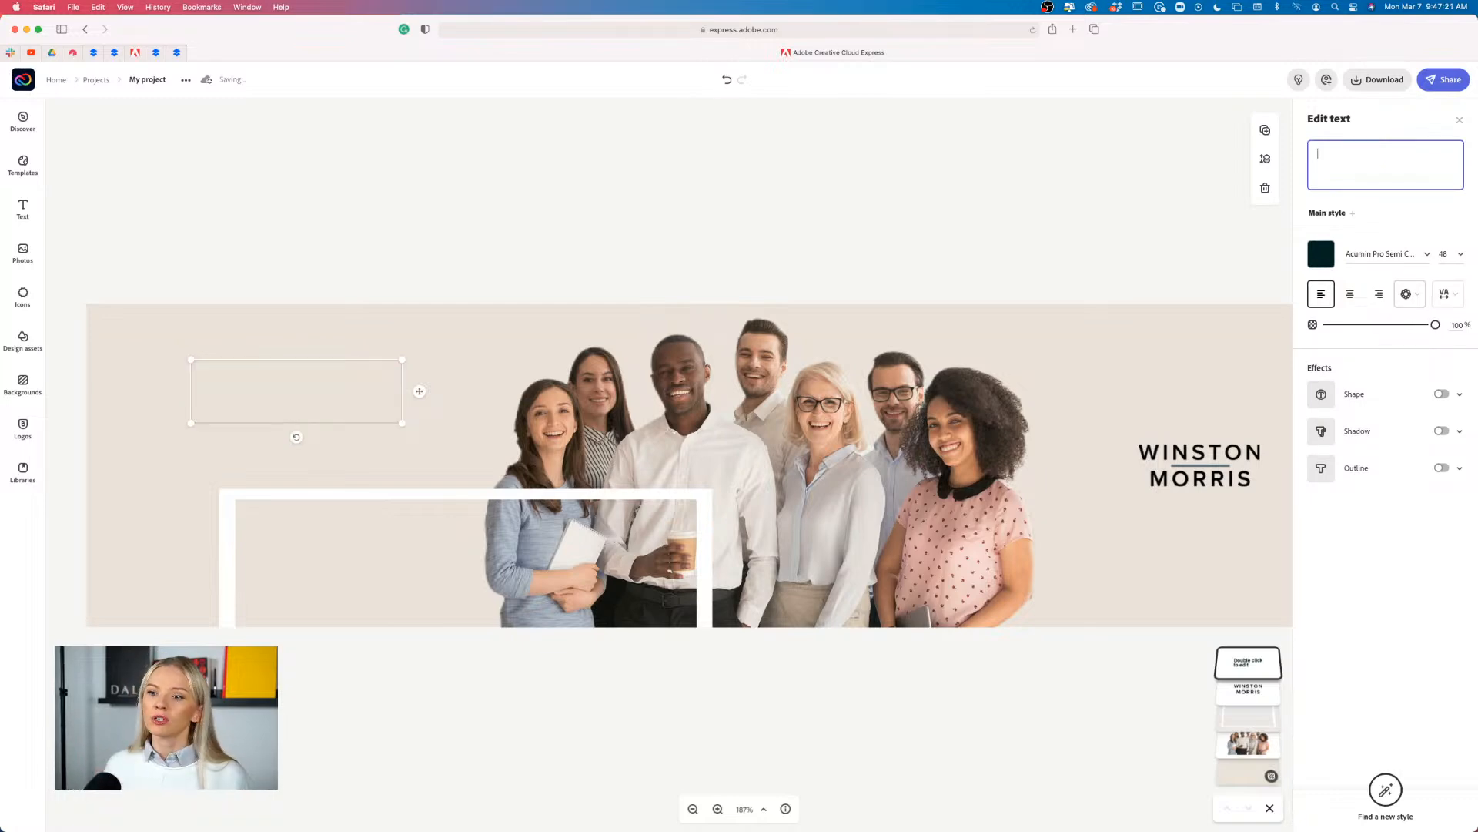
{"action": "type", "text": "We are here when you ne"}
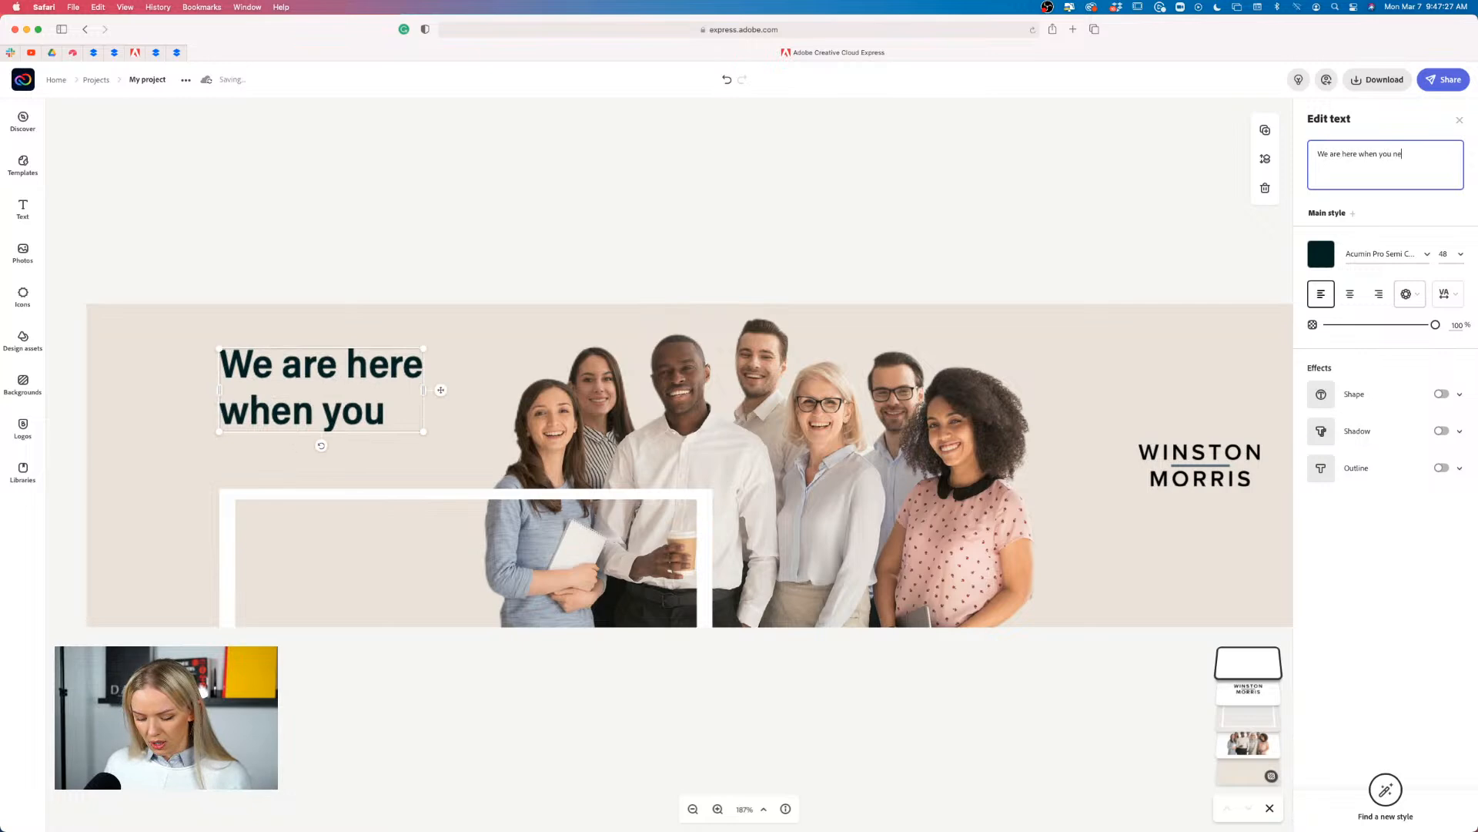
{"action": "type", "text": "ed us."}
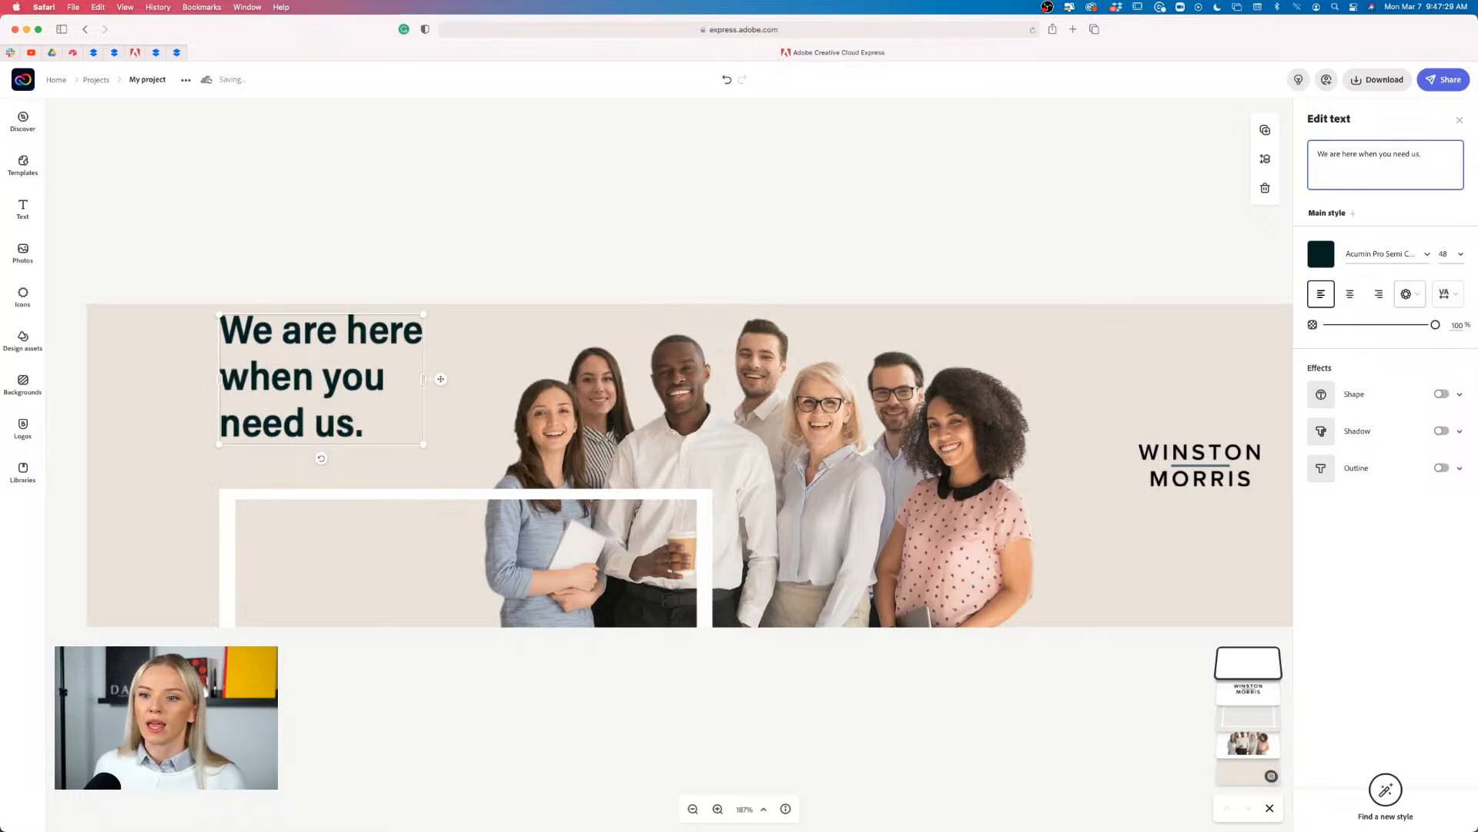
Widen the headline's text box so it wraps onto two lines and position it above the white rectangle outline
{"action": "left_click_drag", "start_coordinate": [461, 377], "coordinate": [569, 377]}
{"action": "left_click_drag", "start_coordinate": [492, 333], "coordinate": [438, 377]}
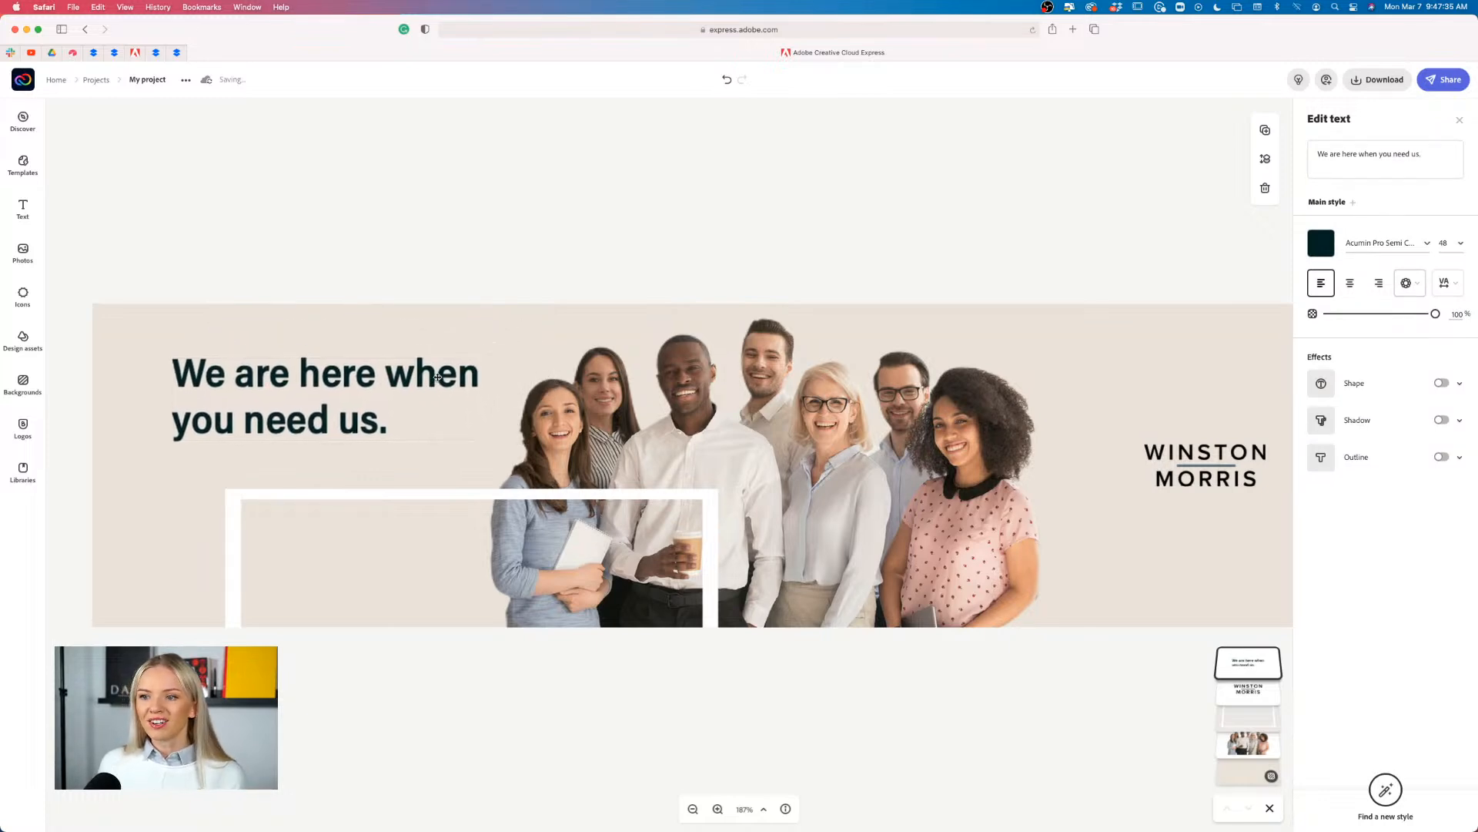
{"action": "left_click", "coordinate": [643, 221]}
{"action": "left_click", "coordinate": [402, 378]}
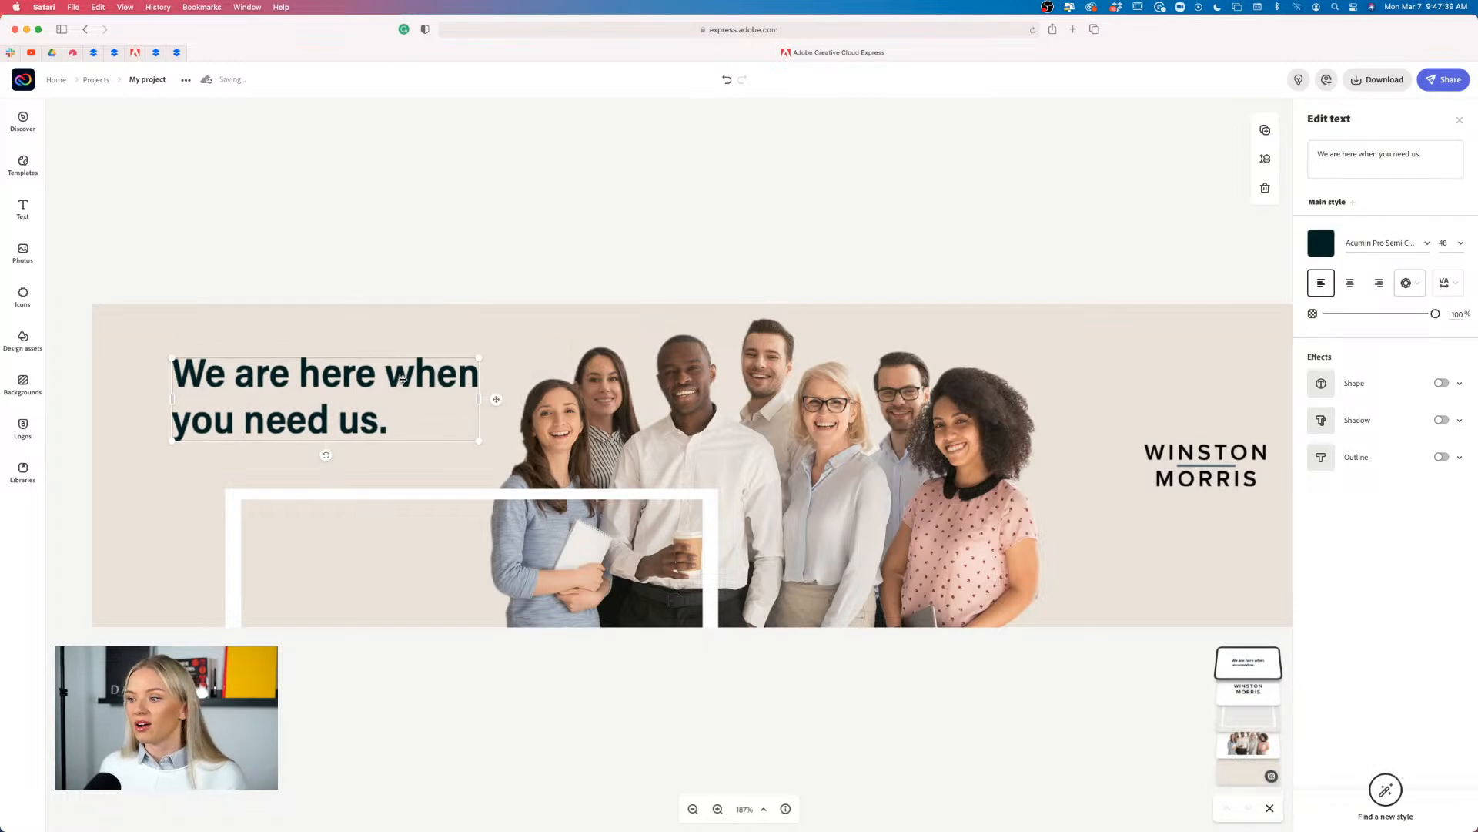
{"action": "scroll", "coordinate": [402, 378], "scroll_direction": "right", "scroll_amount": 3}
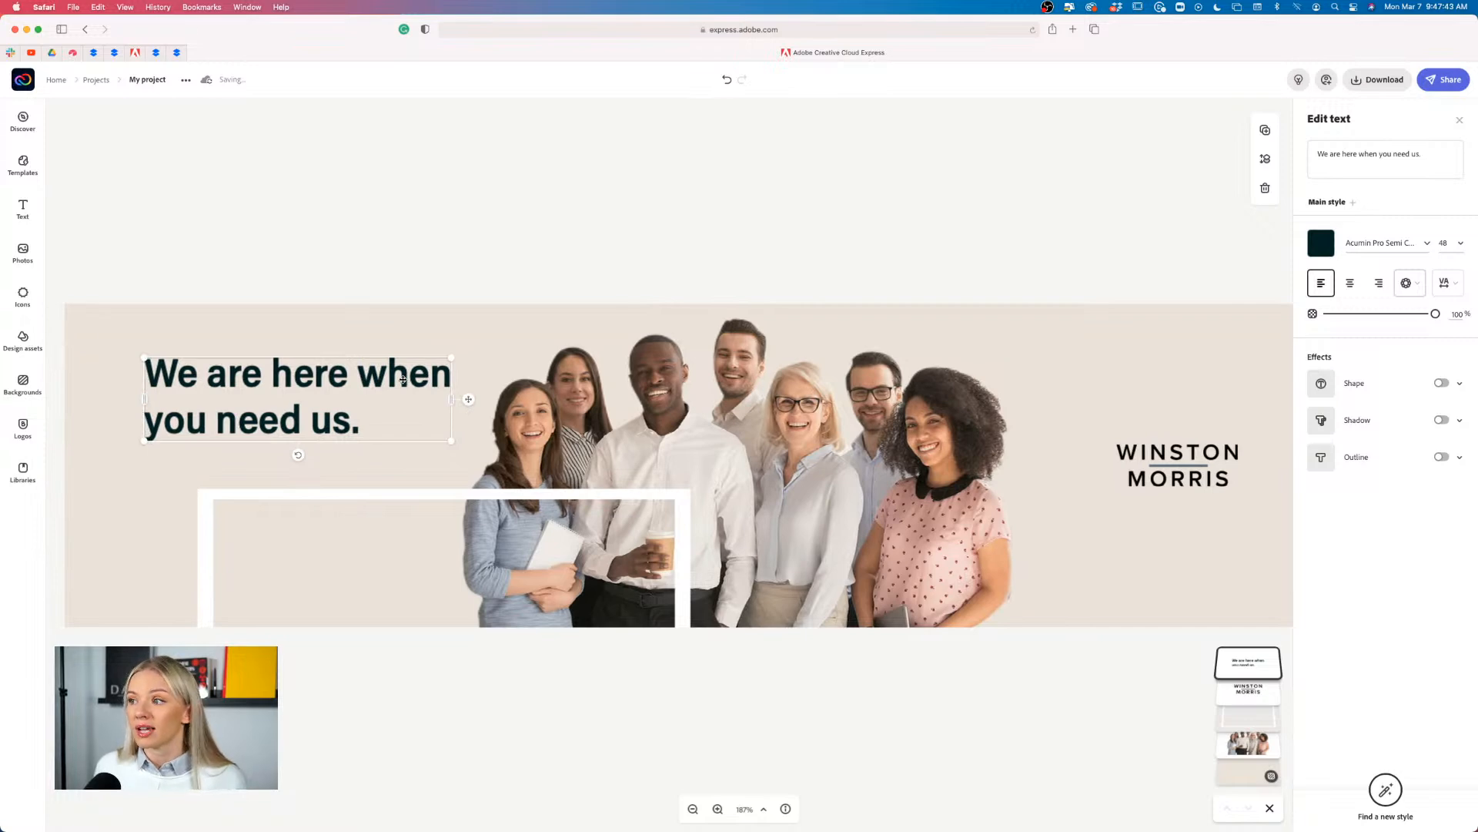
{"action": "left_click_drag", "start_coordinate": [402, 378], "coordinate": [392, 378]}
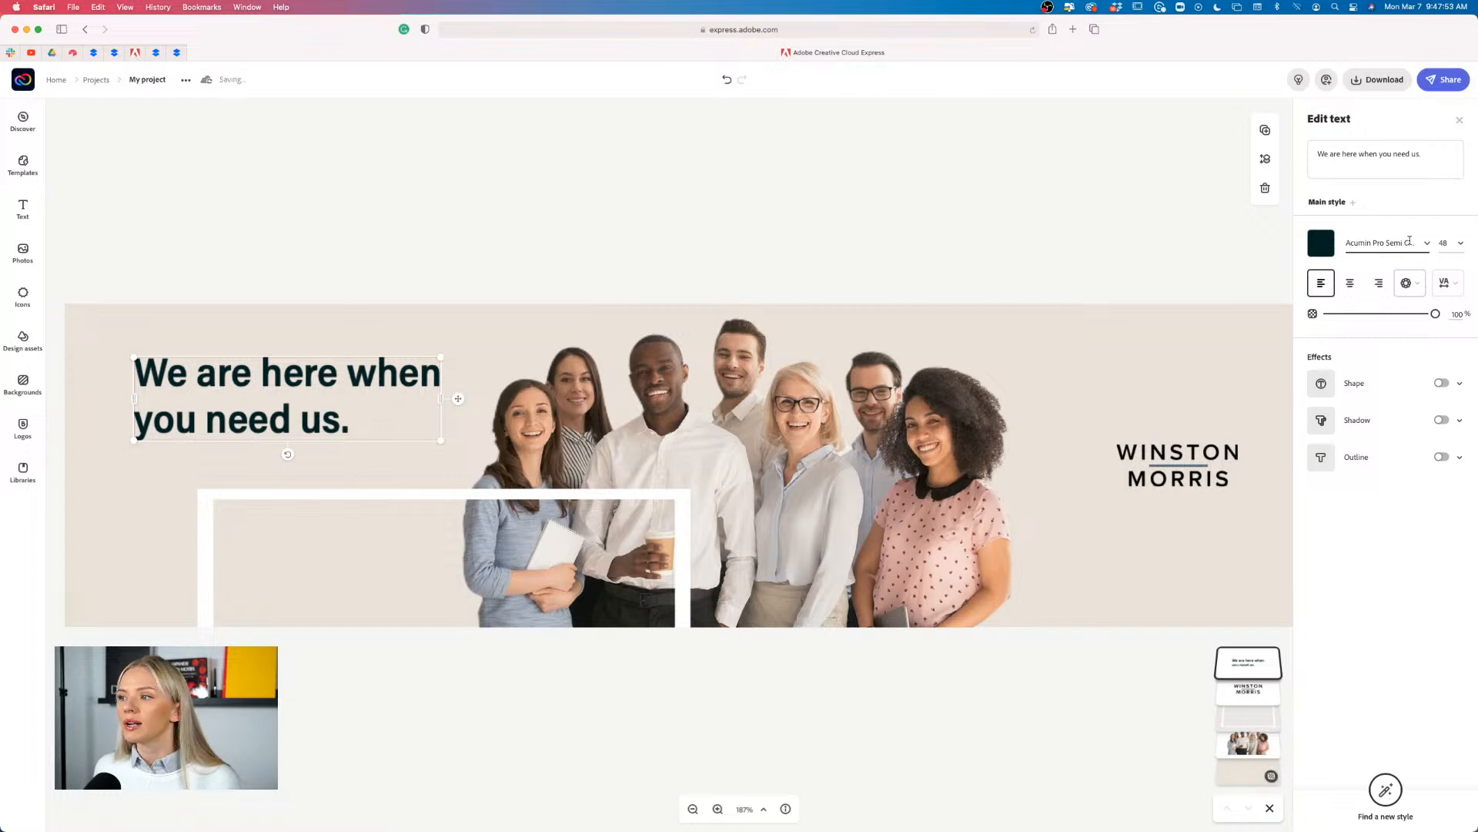
Set the headline's font size to 36
{"action": "left_click", "coordinate": [1445, 242]}
{"action": "left_click", "coordinate": [1453, 319]}
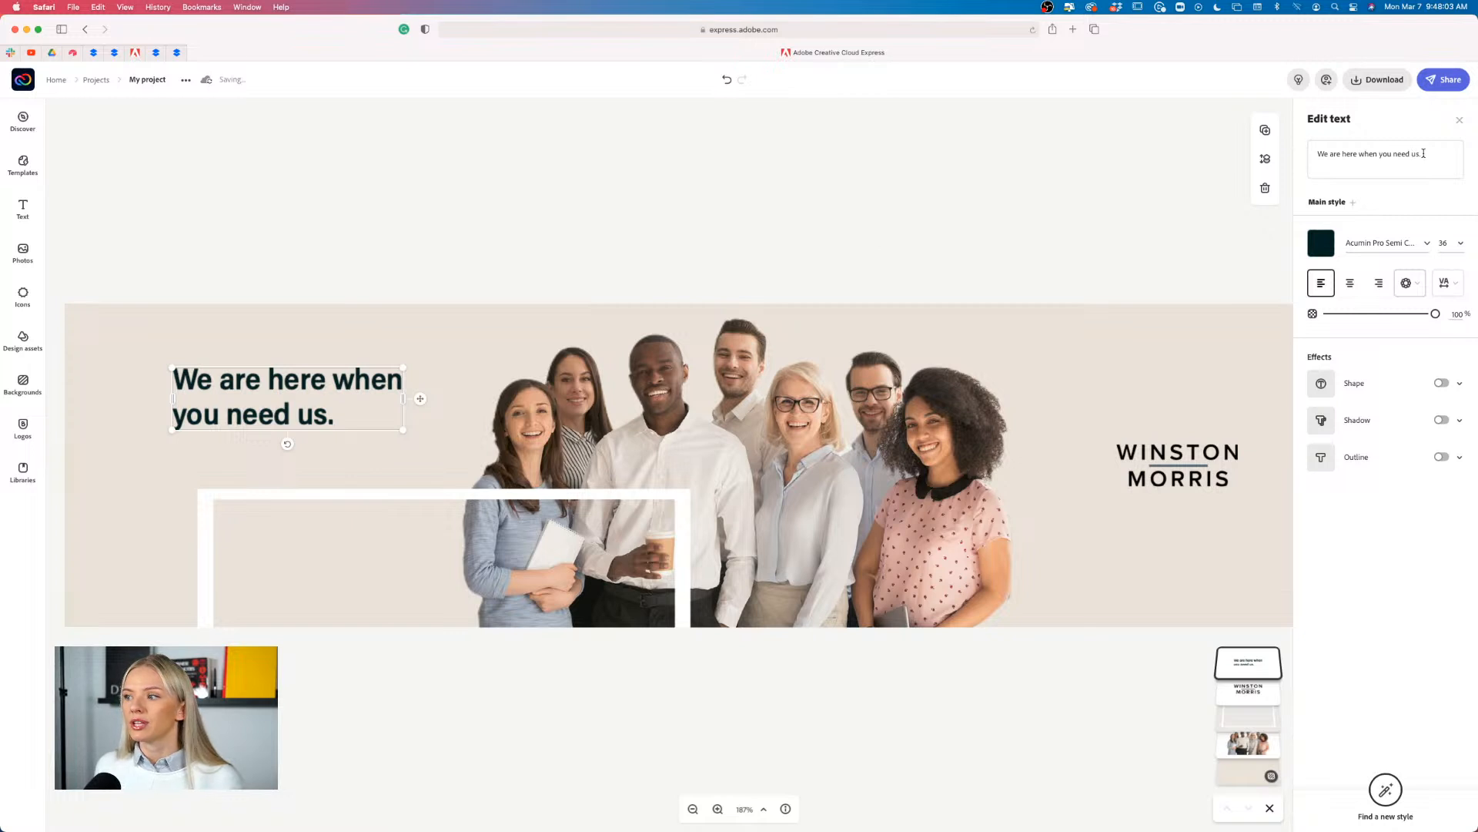
{"action": "left_click", "coordinate": [1424, 153]}
{"action": "left_click_drag", "start_coordinate": [1424, 153], "coordinate": [1317, 146]}
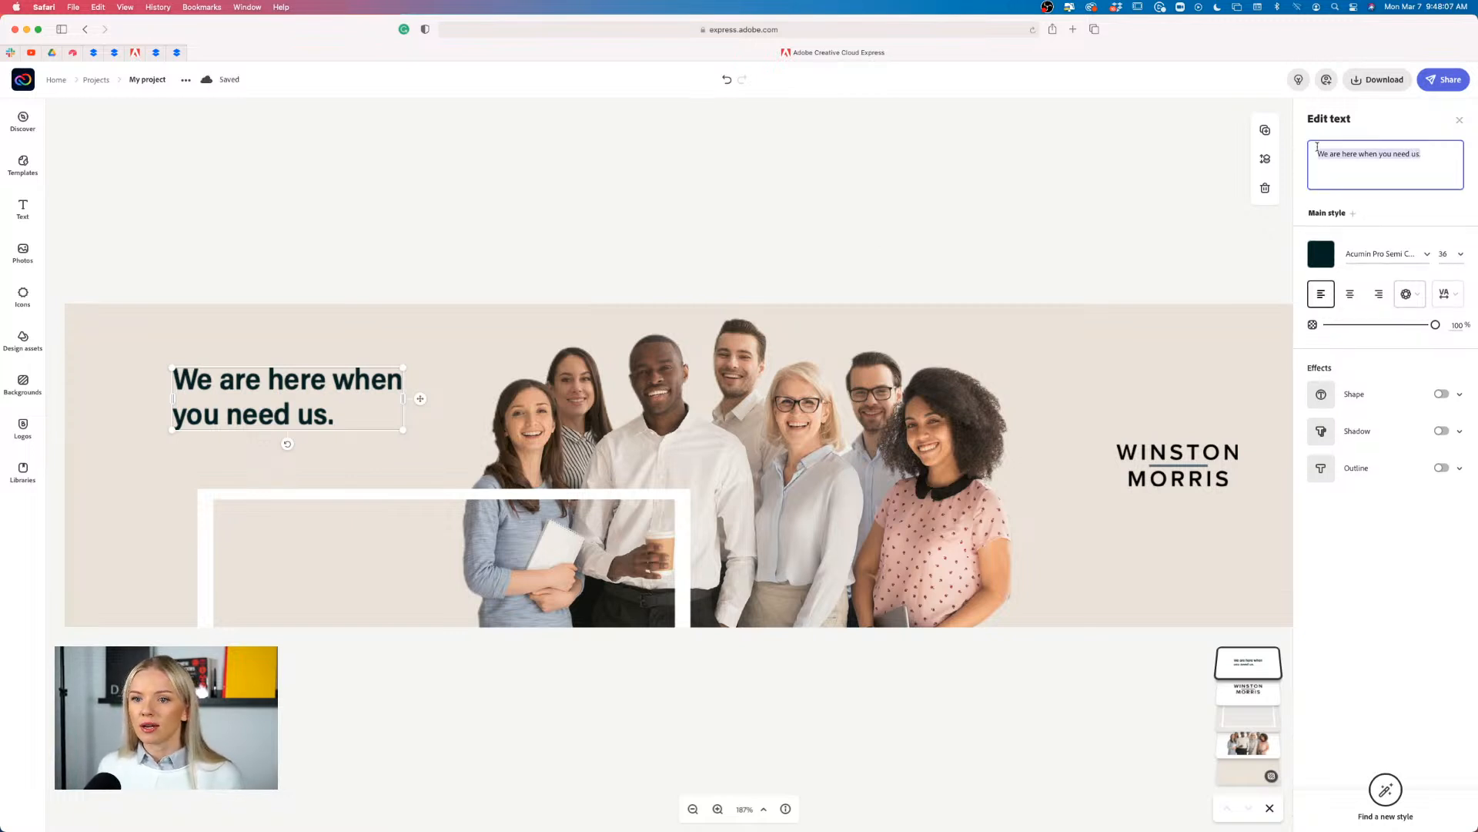
{"action": "left_click", "coordinate": [450, 246]}
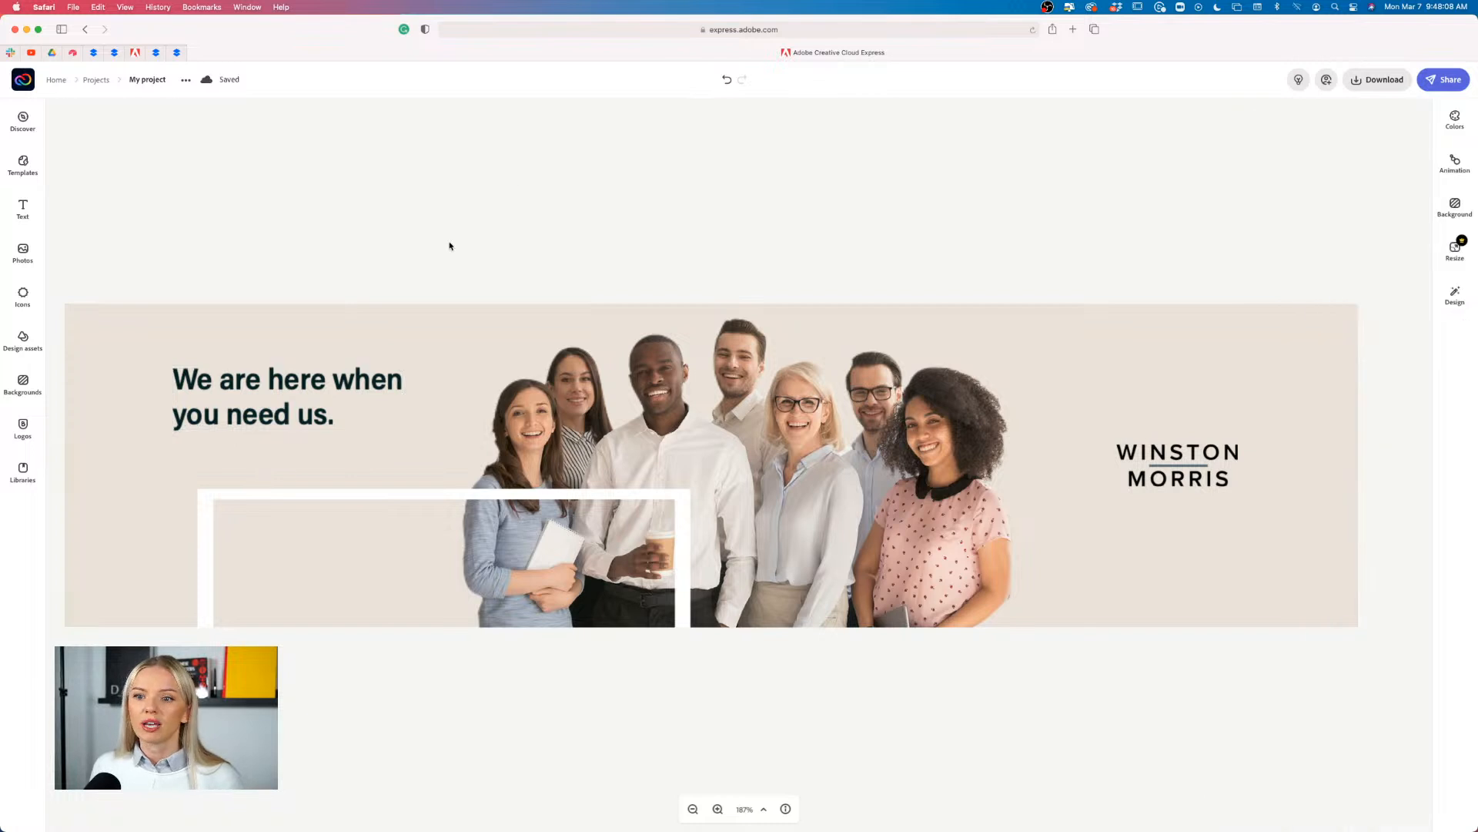
Move the headline slightly higher and place a duplicate of it directly underneath
{"action": "left_click", "coordinate": [369, 382]}
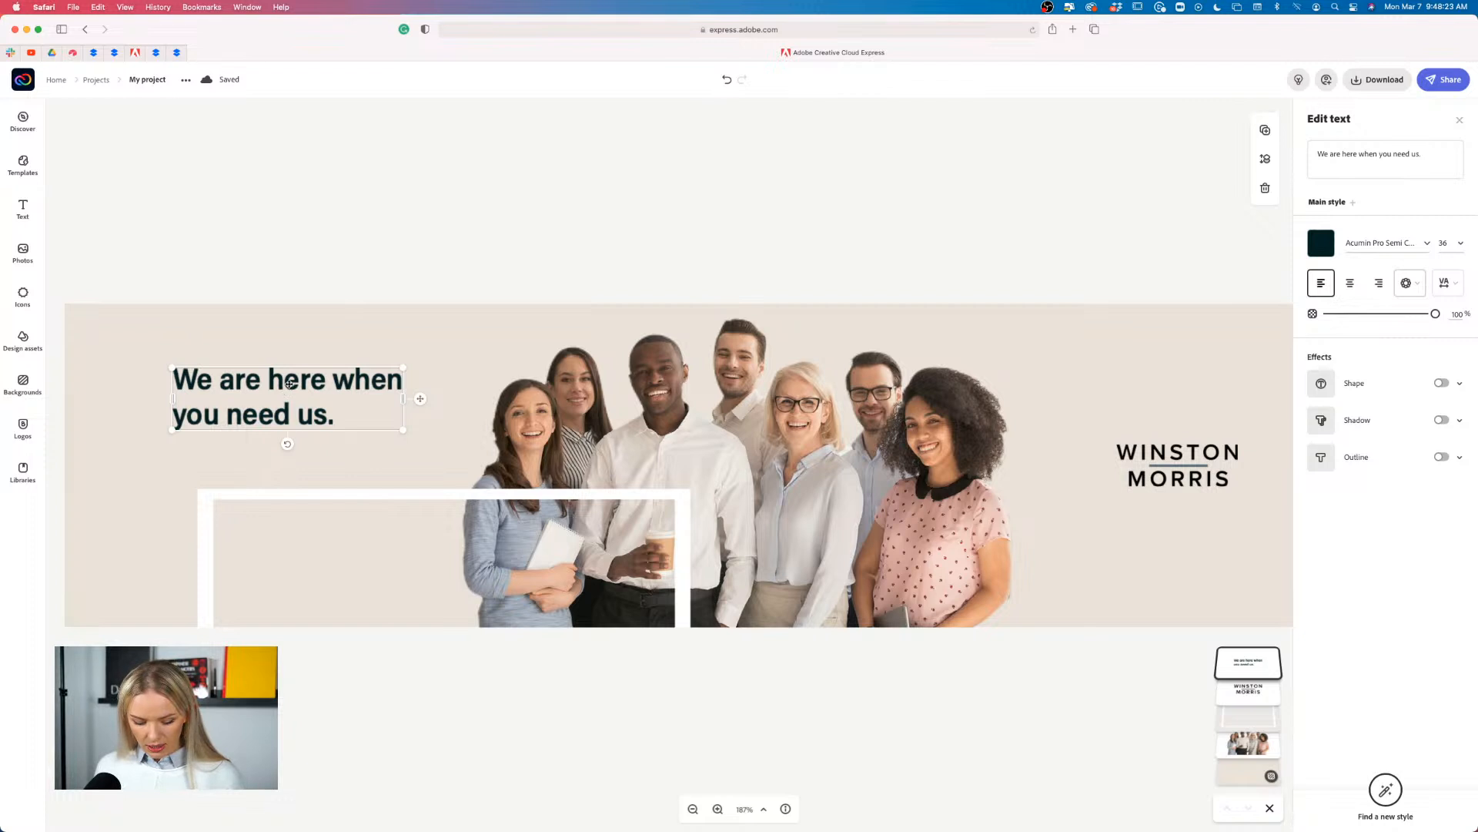
{"action": "mouse_move", "coordinate": [289, 382]}
{"action": "left_mouse_down"}
{"action": "mouse_move", "coordinate": [295, 445]}
{"action": "mouse_move", "coordinate": [291, 356]}
{"action": "left_mouse_up"}
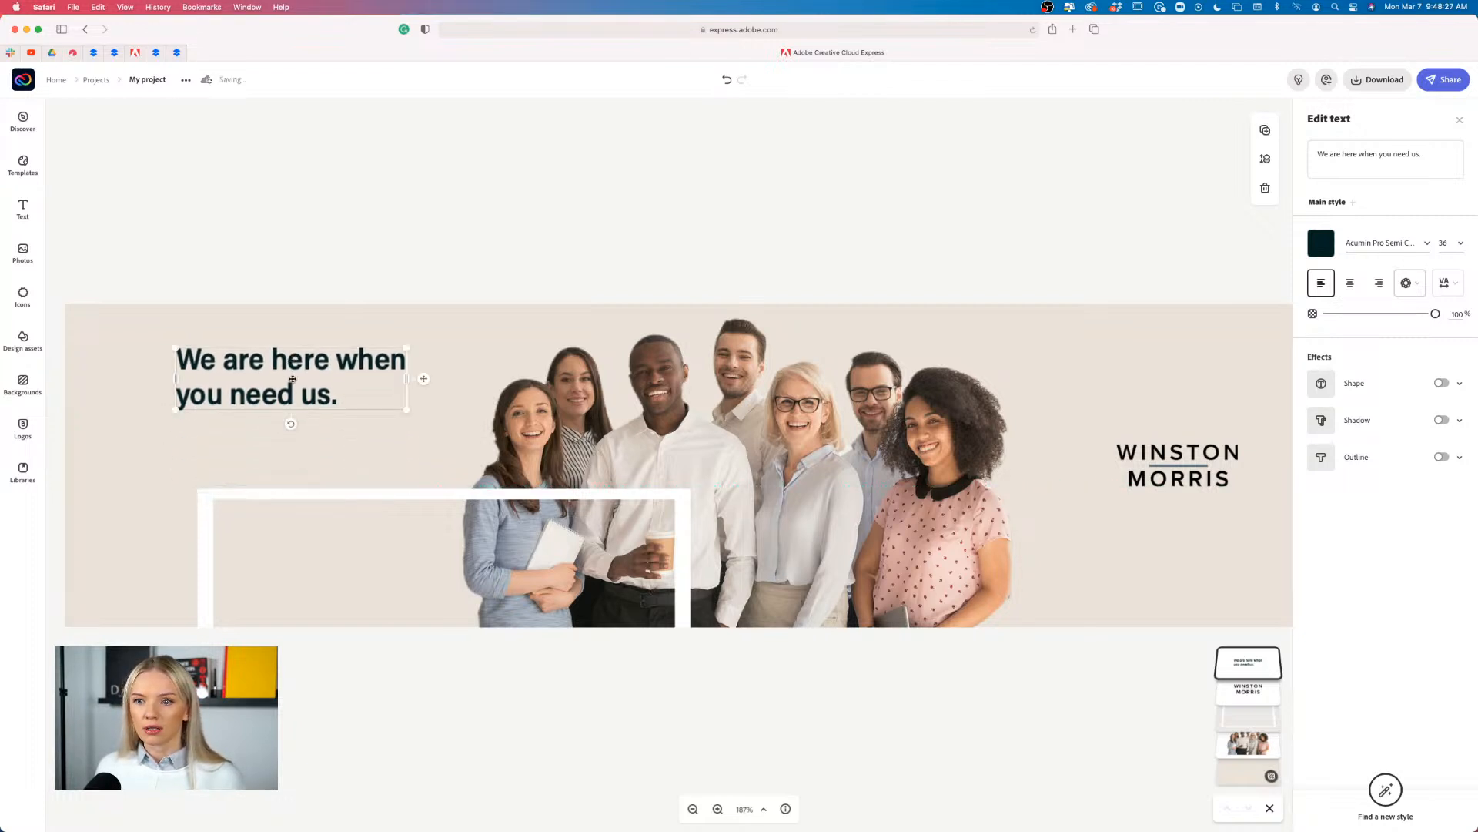
{"action": "left_click_drag", "start_coordinate": [293, 421], "coordinate": [294, 429]}
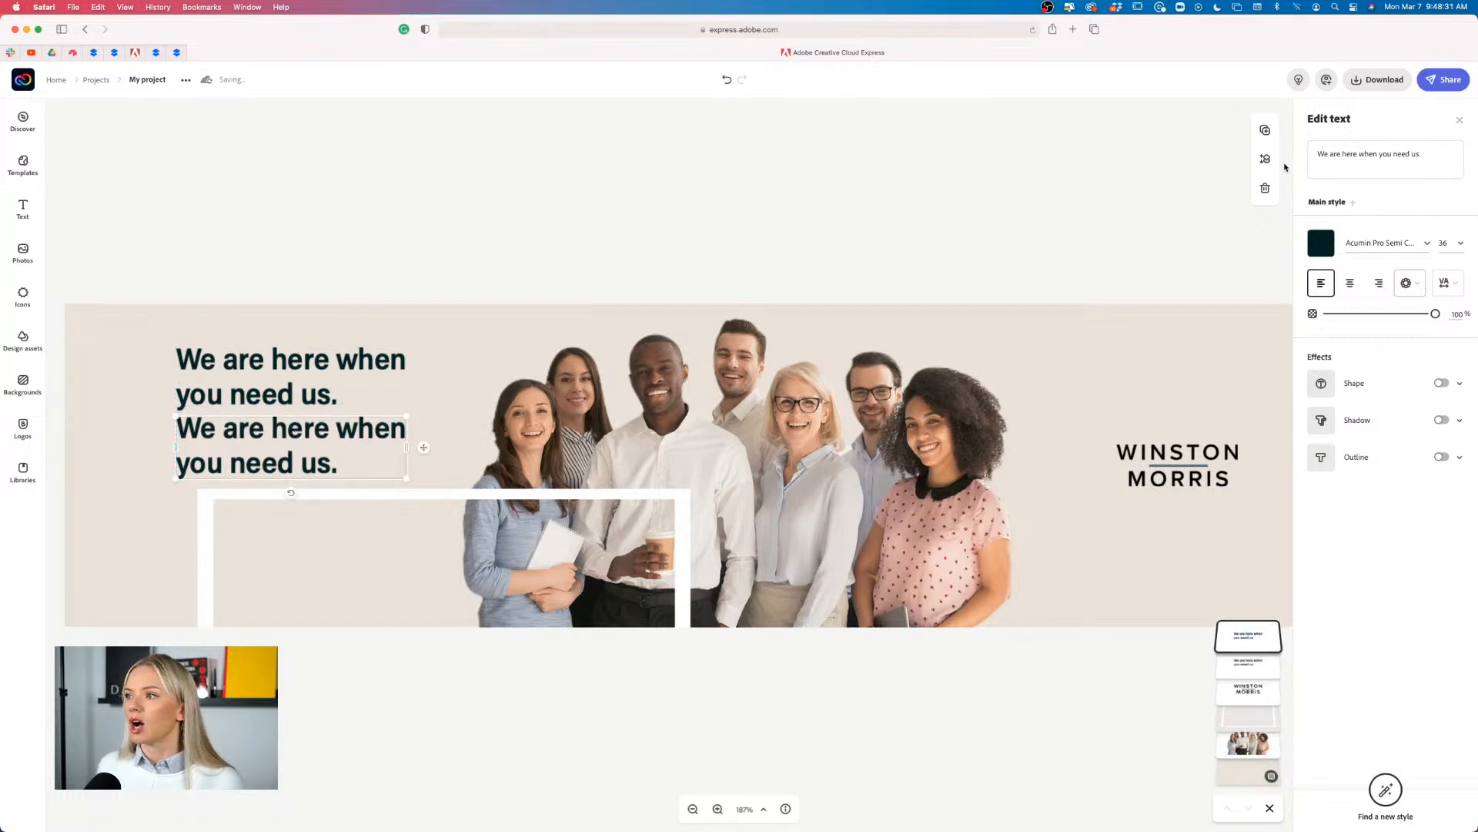
Replace the duplicate headline's text with the all-caps wording "WE ARE HERE WHEN YOU NEED US."
{"action": "left_click_drag", "start_coordinate": [1427, 155], "coordinate": [1305, 154]}
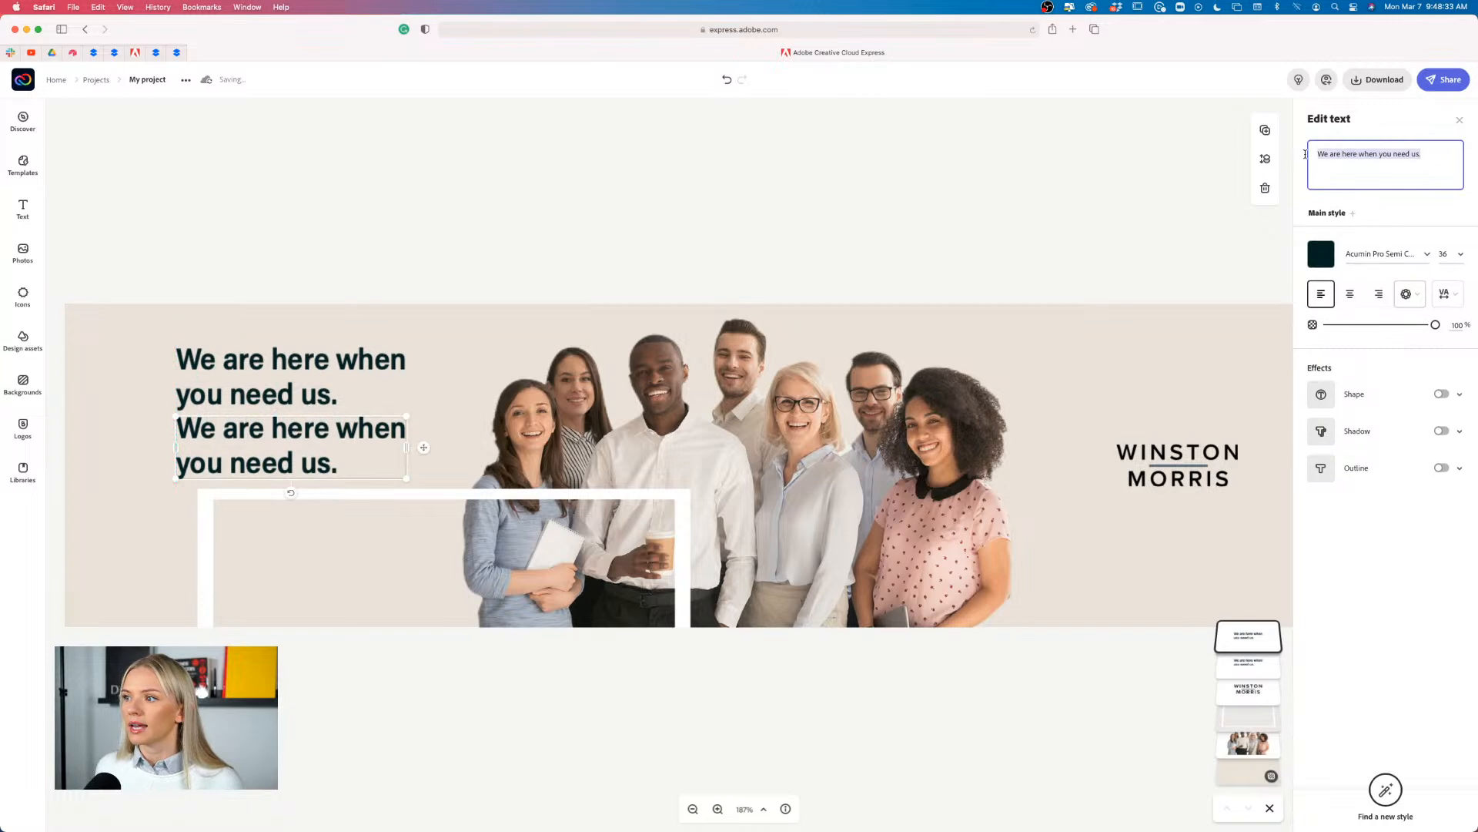
{"action": "type", "text": "WE "}
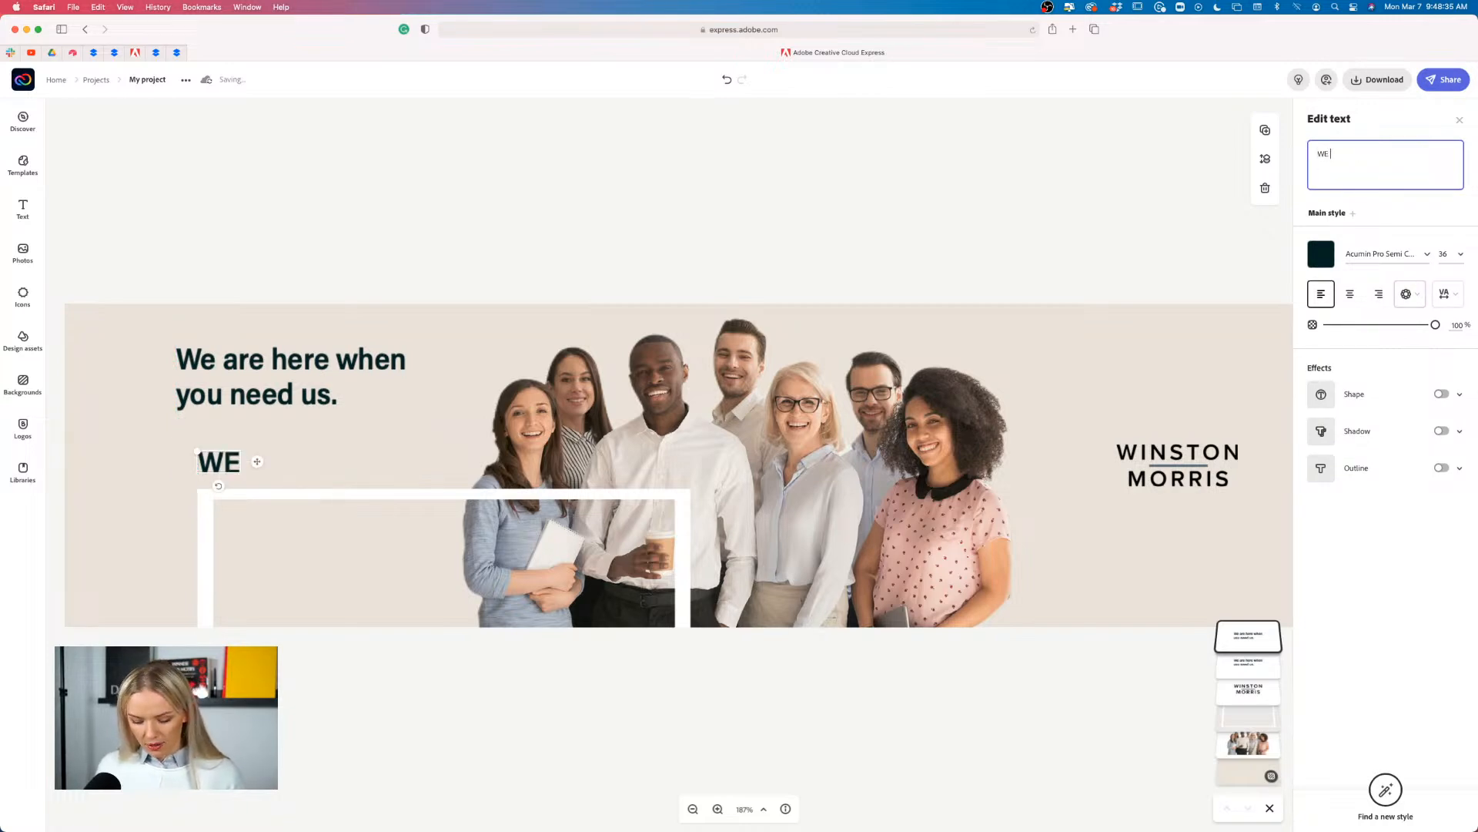
{"action": "type", "text": "ARE HERE"}
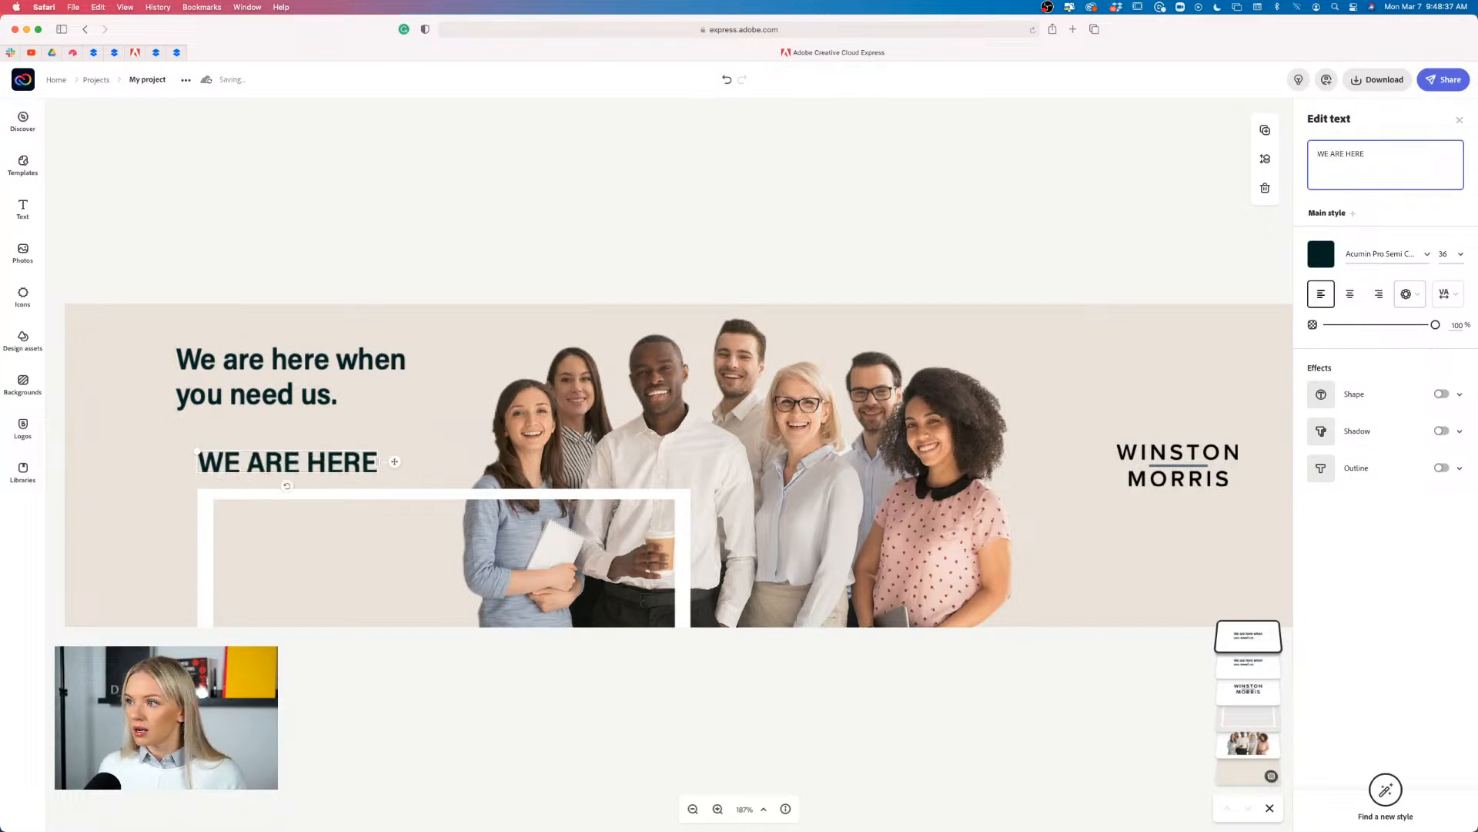
{"action": "type", "text": " WHEN YOU N"}
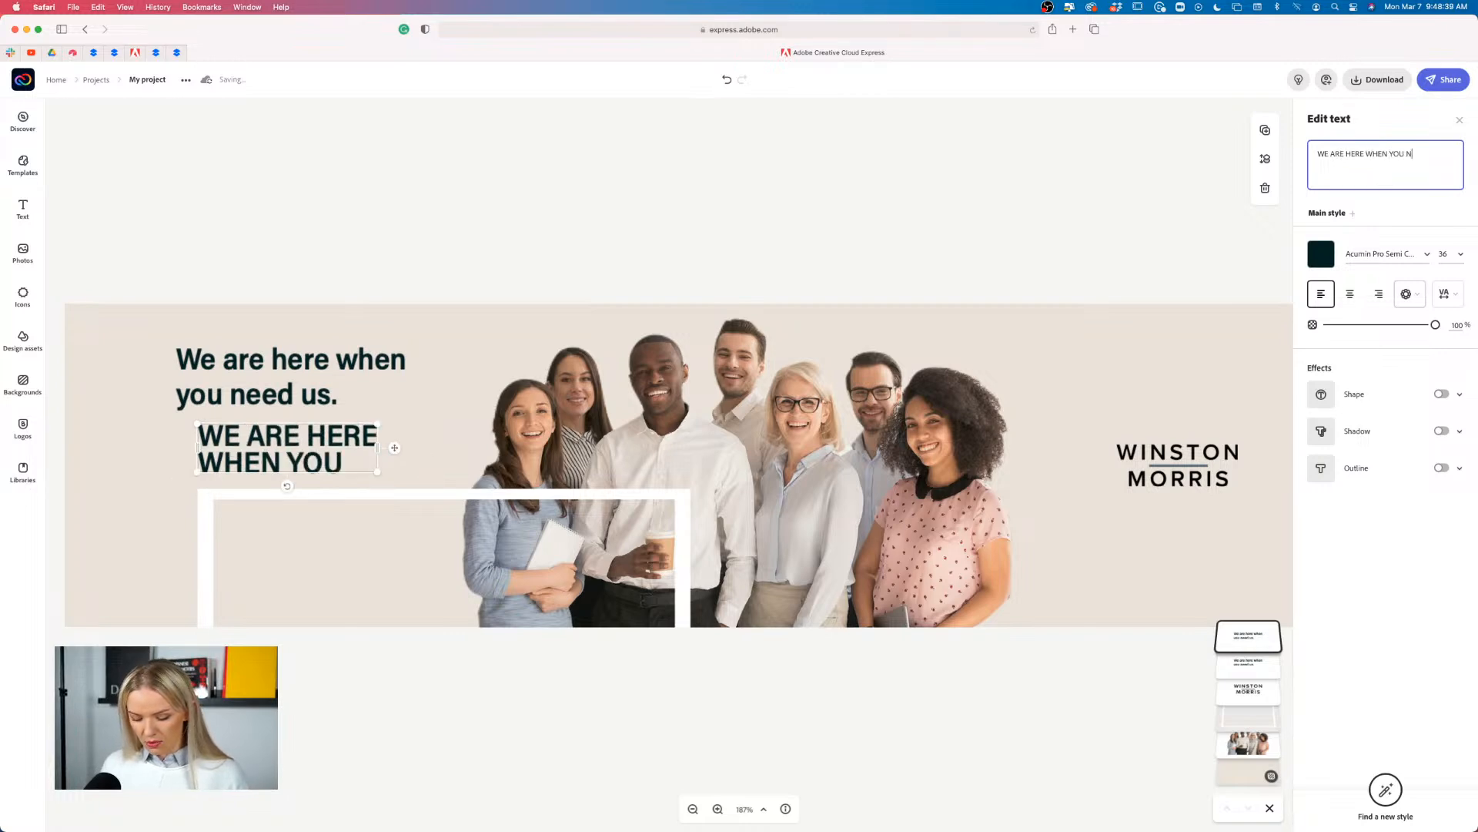
{"action": "type", "text": "EDD"}
{"action": "key", "text": "BackSpace"}
{"action": "key", "text": "BackSpace"}
{"action": "type", "text": "E"}
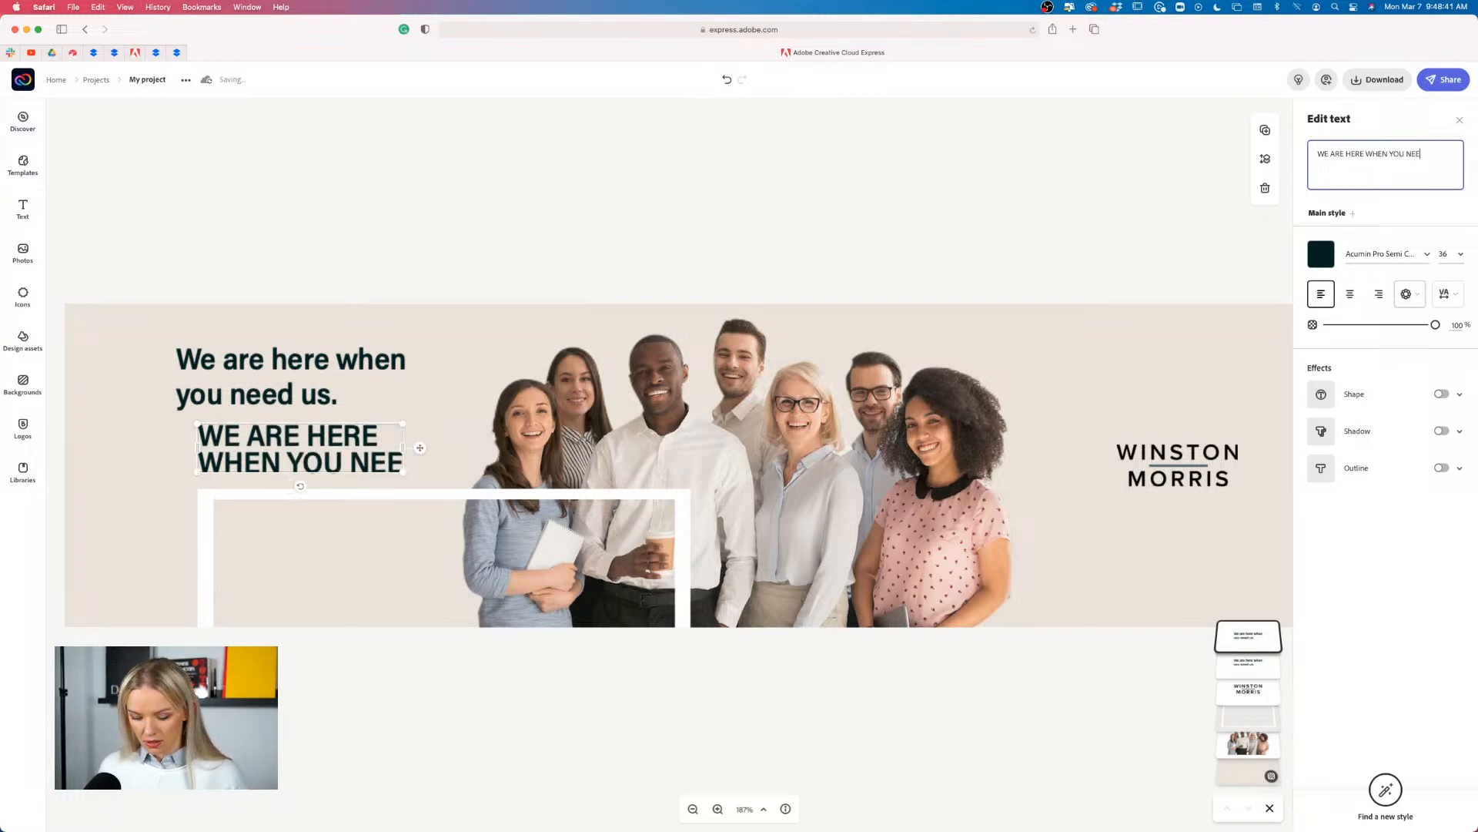
{"action": "type", "text": "D US."}
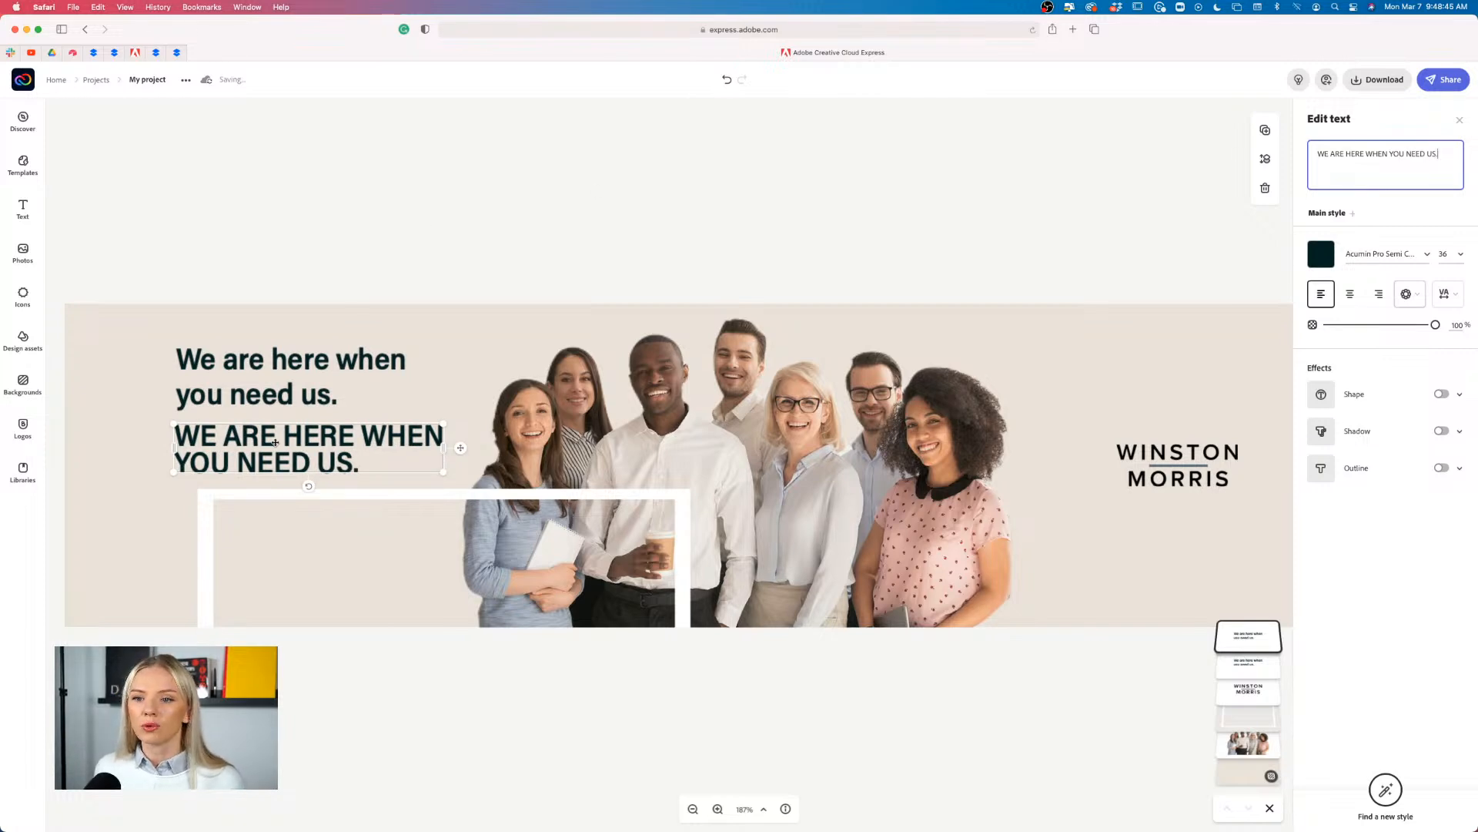
Shrink the all-caps text to about size 29.7 and line it up with the left edge of the headline above
{"action": "left_click_drag", "start_coordinate": [269, 440], "coordinate": [416, 448]}
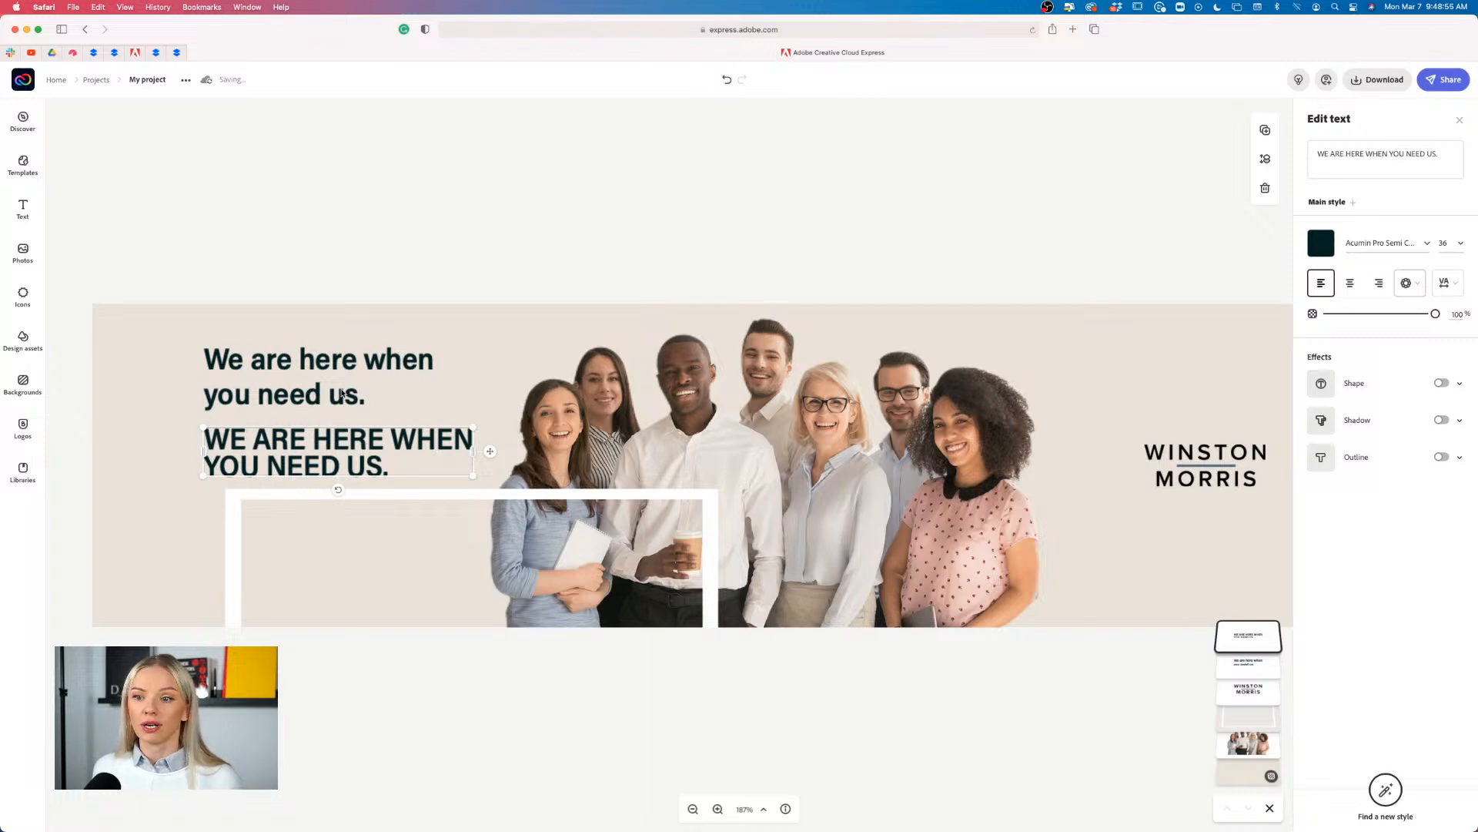
{"action": "left_click_drag", "start_coordinate": [473, 428], "coordinate": [428, 437]}
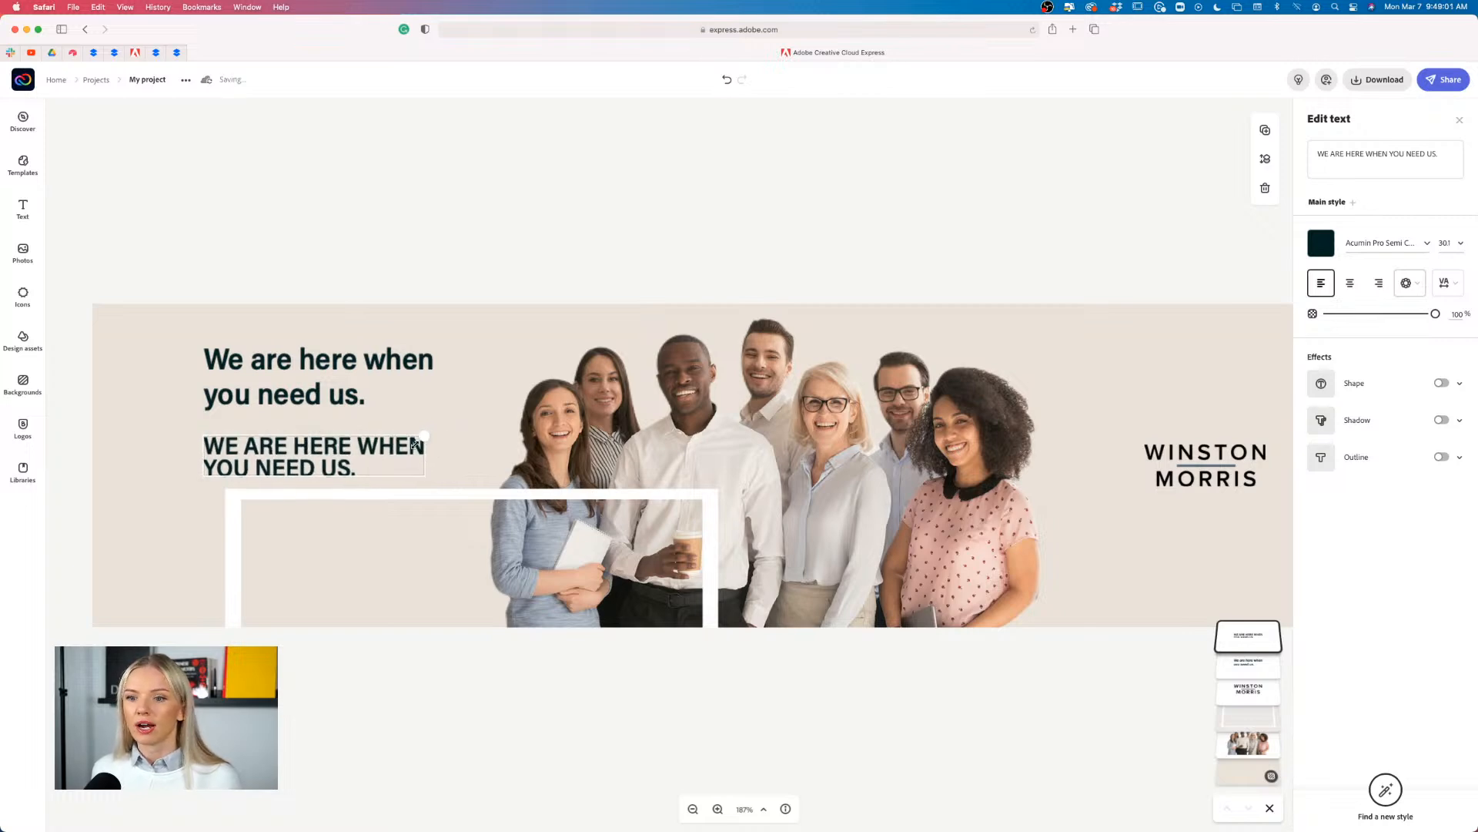
{"action": "left_click_drag", "start_coordinate": [344, 460], "coordinate": [352, 458]}
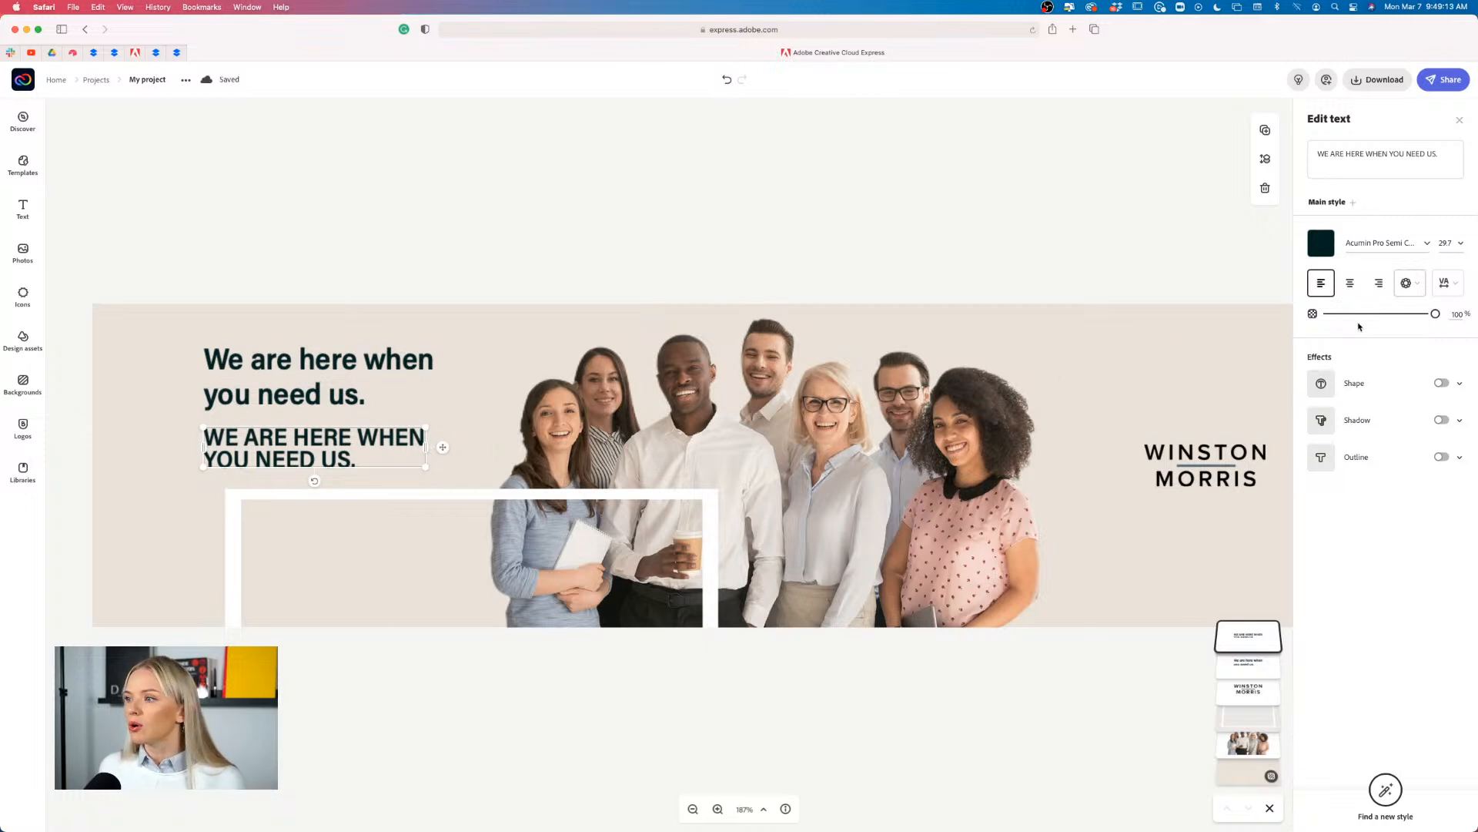
Set the all-caps text's line spacing to 95 and its letter spacing to 8
{"action": "left_click", "coordinate": [1450, 282]}
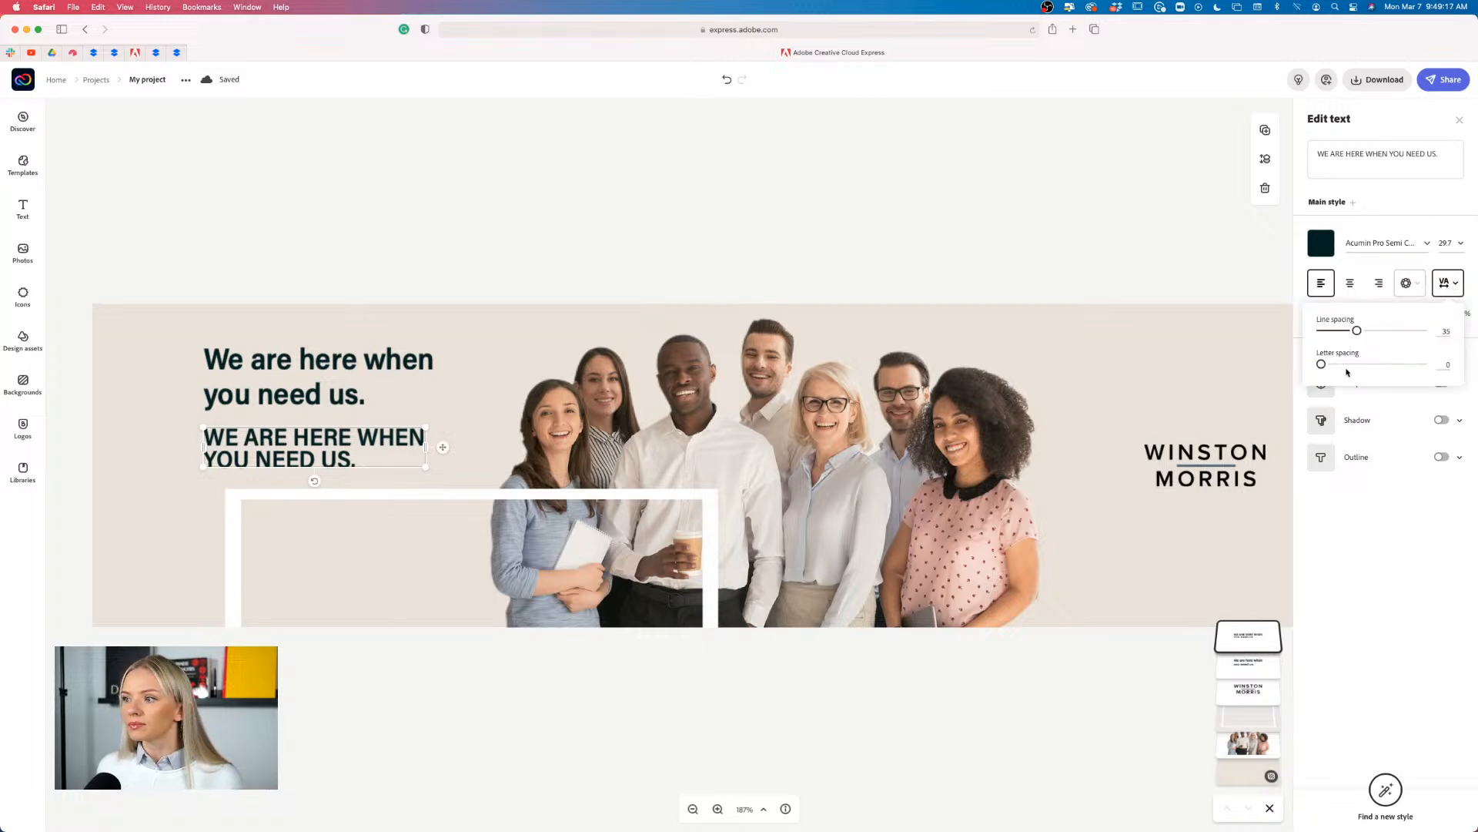
{"action": "left_click_drag", "start_coordinate": [1357, 330], "coordinate": [1420, 332]}
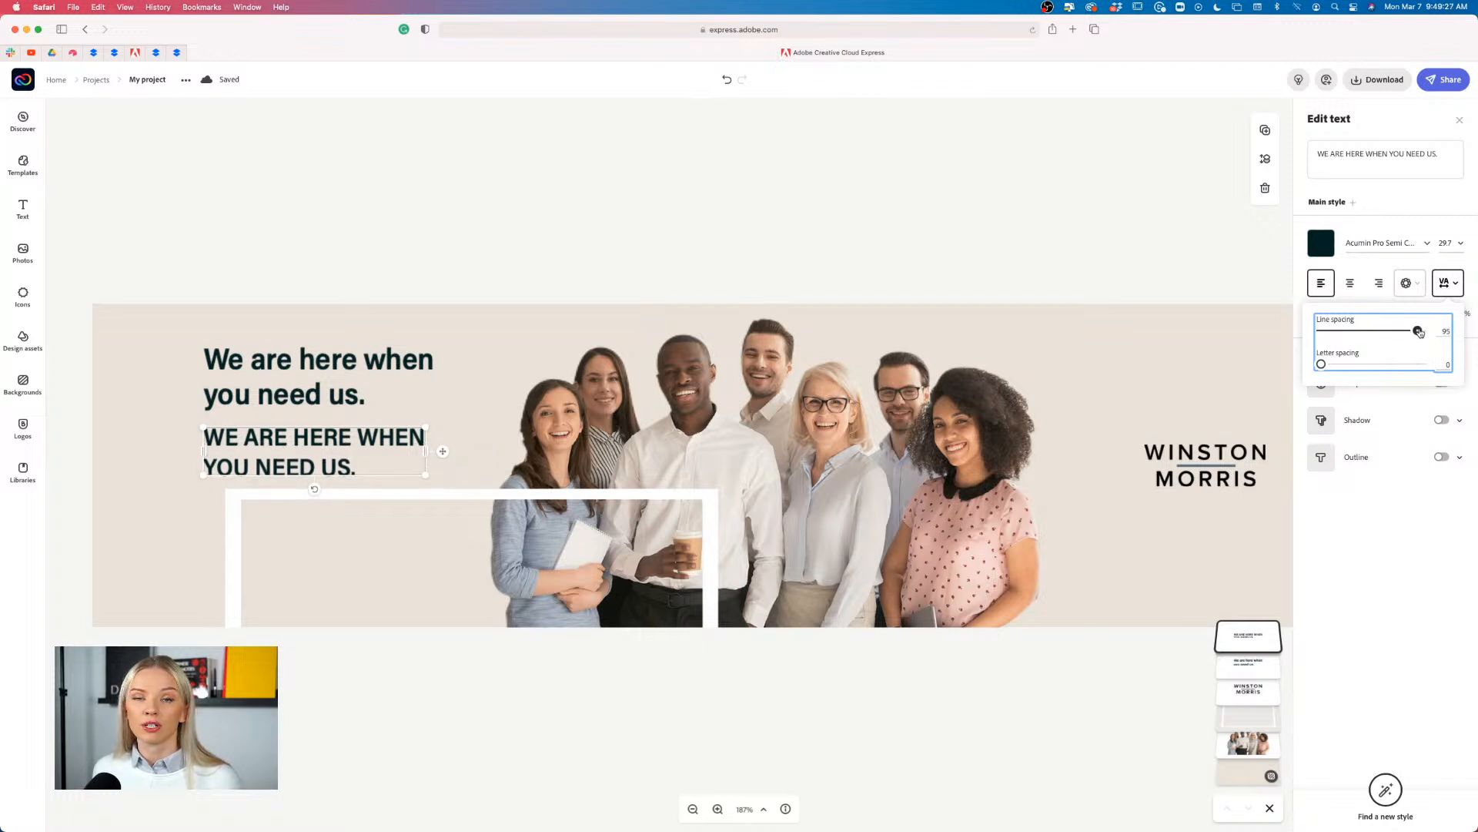
{"action": "left_click_drag", "start_coordinate": [1321, 365], "coordinate": [1326, 365]}
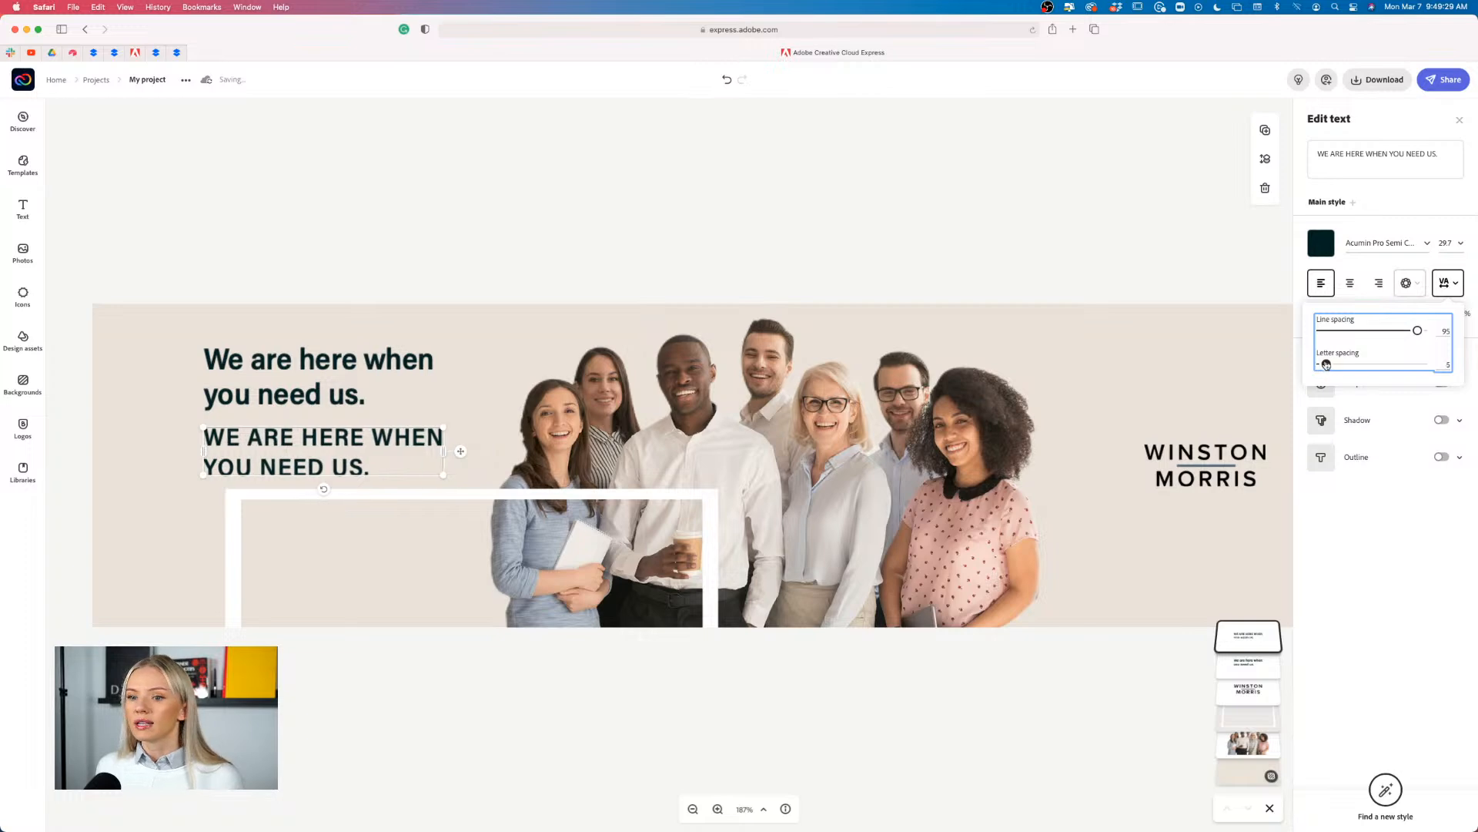
{"action": "left_click_drag", "start_coordinate": [1326, 364], "coordinate": [1329, 364]}
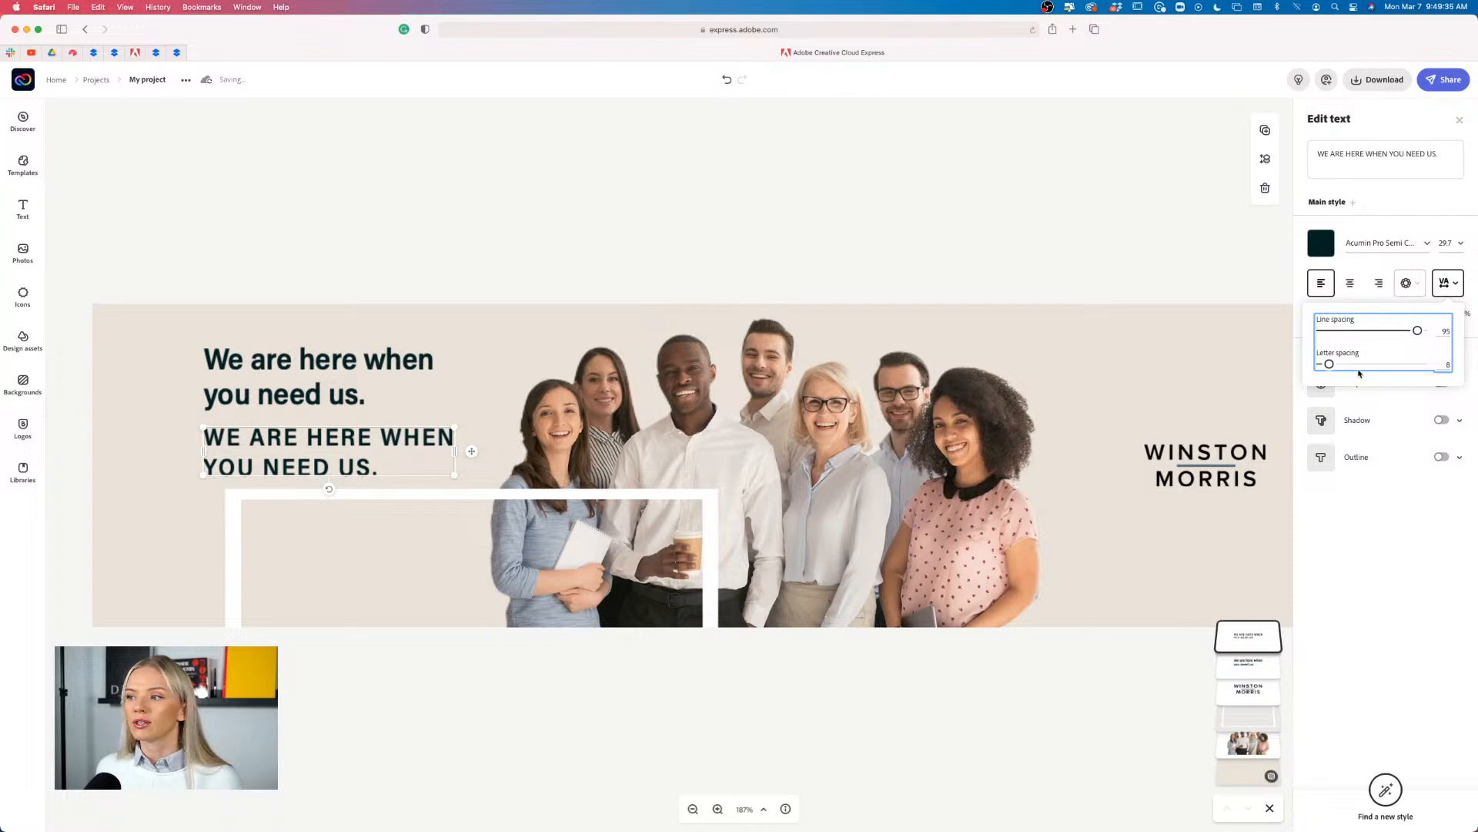
{"action": "mouse_move", "coordinate": [1330, 365]}
{"action": "left_mouse_down"}
{"action": "mouse_move", "coordinate": [1346, 365]}
{"action": "mouse_move", "coordinate": [1330, 365]}
{"action": "left_mouse_up"}
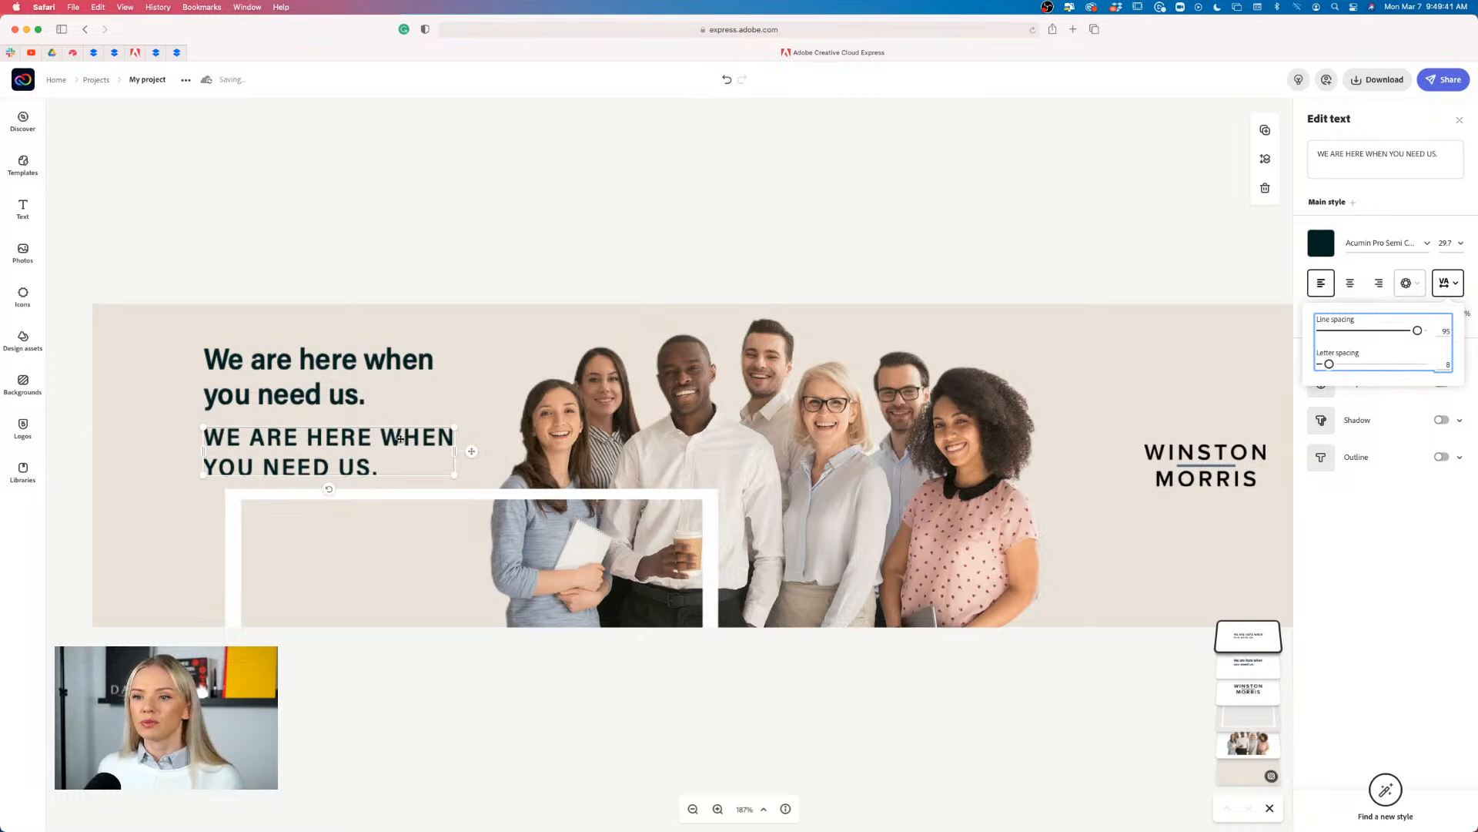
Compare the two headline versions and delete the all-caps copy
{"action": "left_click", "coordinate": [404, 362]}
{"action": "left_click", "coordinate": [410, 260]}
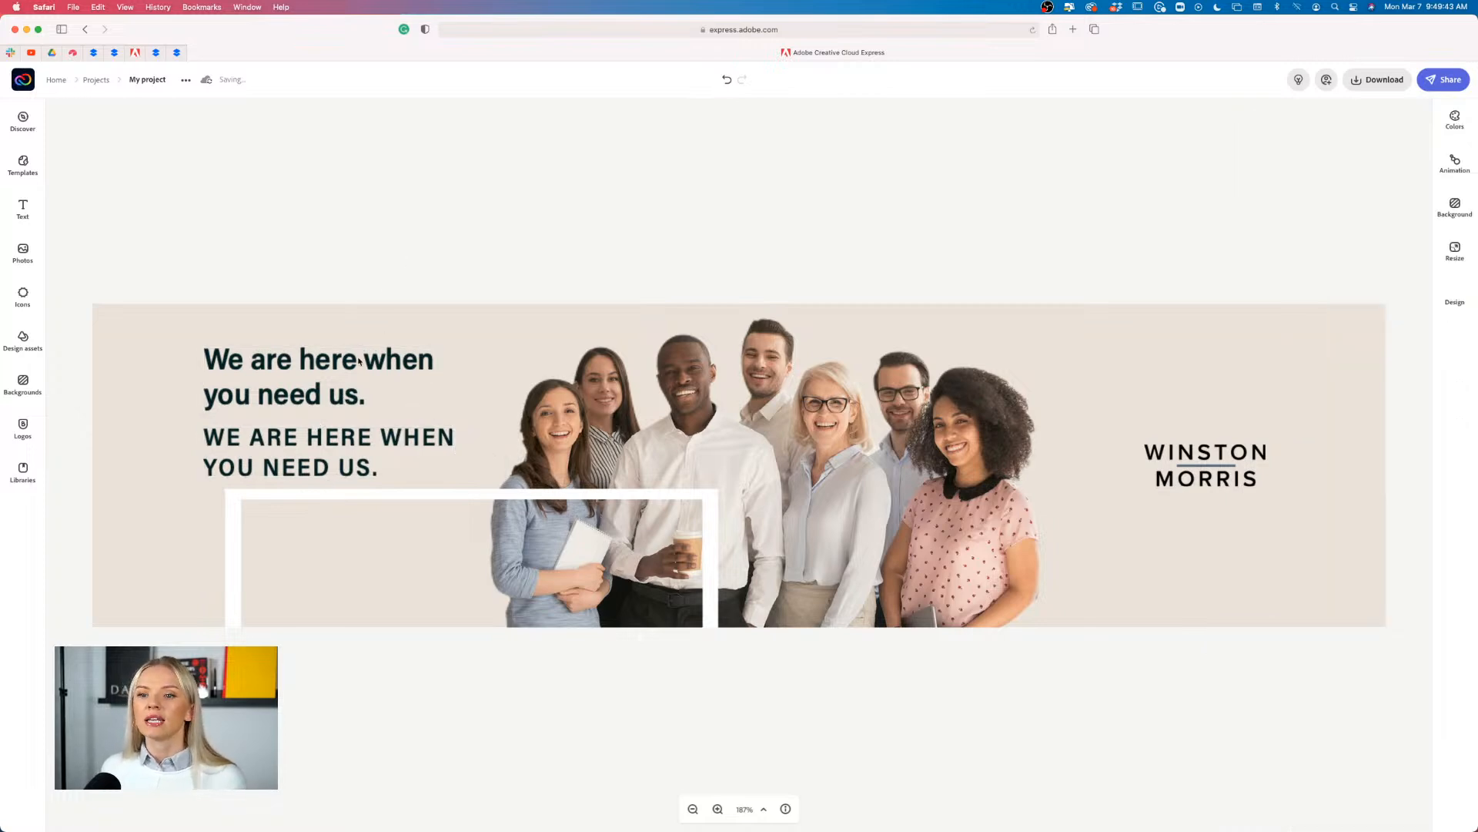
{"action": "mouse_move", "coordinate": [348, 417]}
{"action": "left_mouse_down"}
{"action": "mouse_move", "coordinate": [344, 298]}
{"action": "mouse_move", "coordinate": [347, 438]}
{"action": "left_mouse_up"}
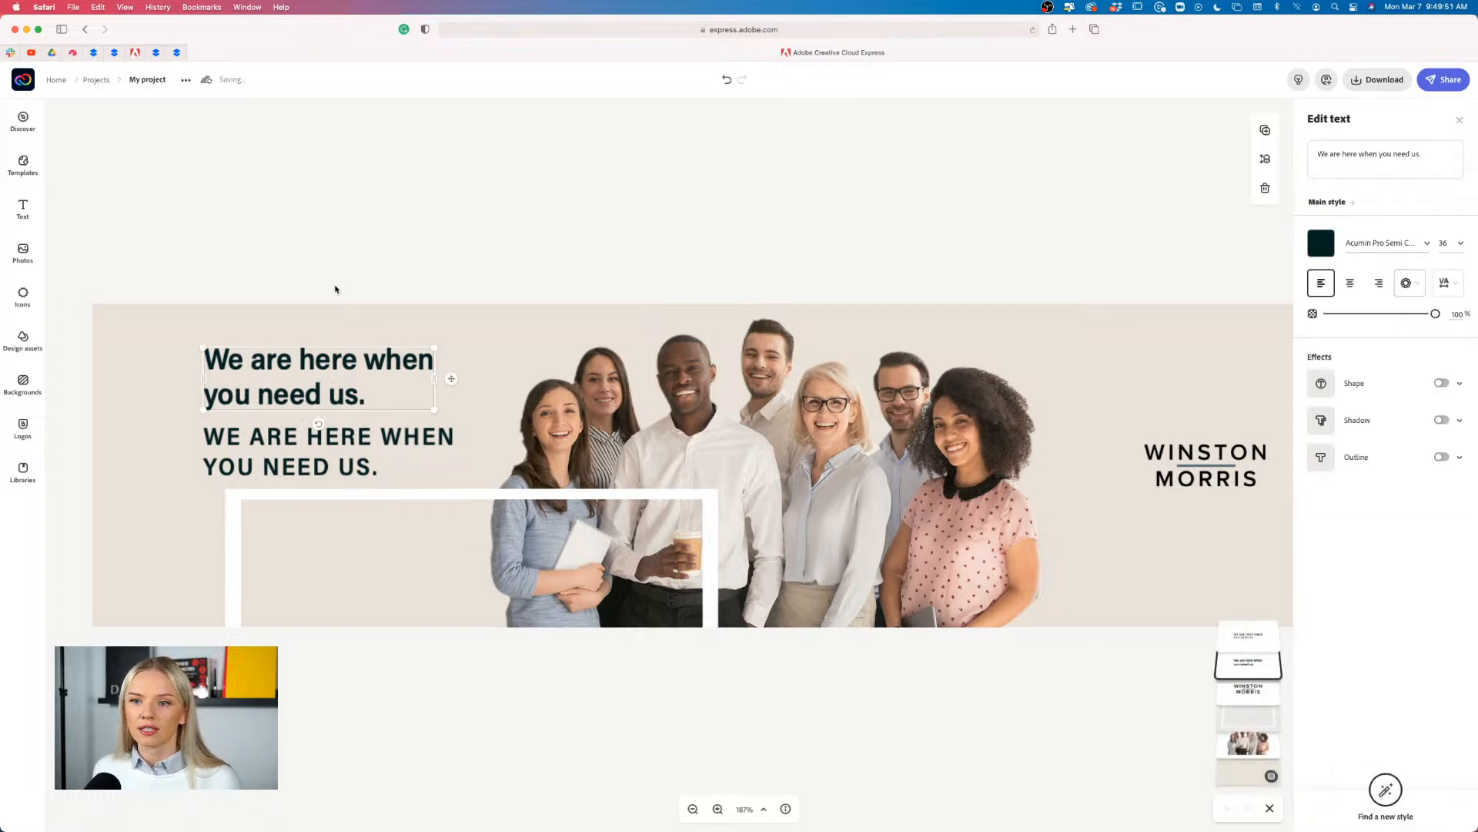
{"action": "left_click", "coordinate": [367, 444]}
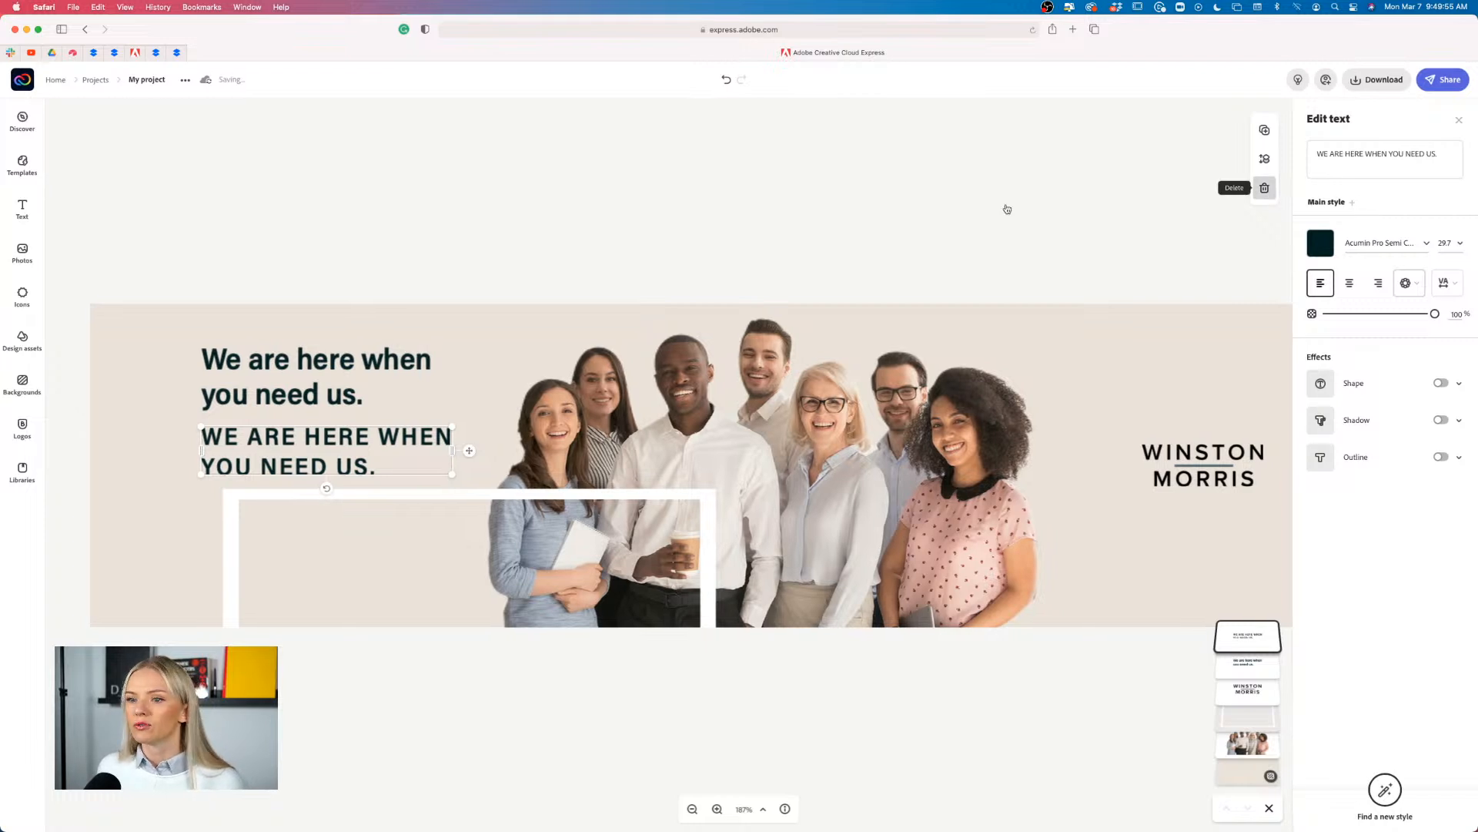
{"action": "left_click", "coordinate": [1265, 189]}
Align the headline's left edge with the white rectangle outline and lower it slightly
{"action": "left_click_drag", "start_coordinate": [354, 399], "coordinate": [372, 402]}
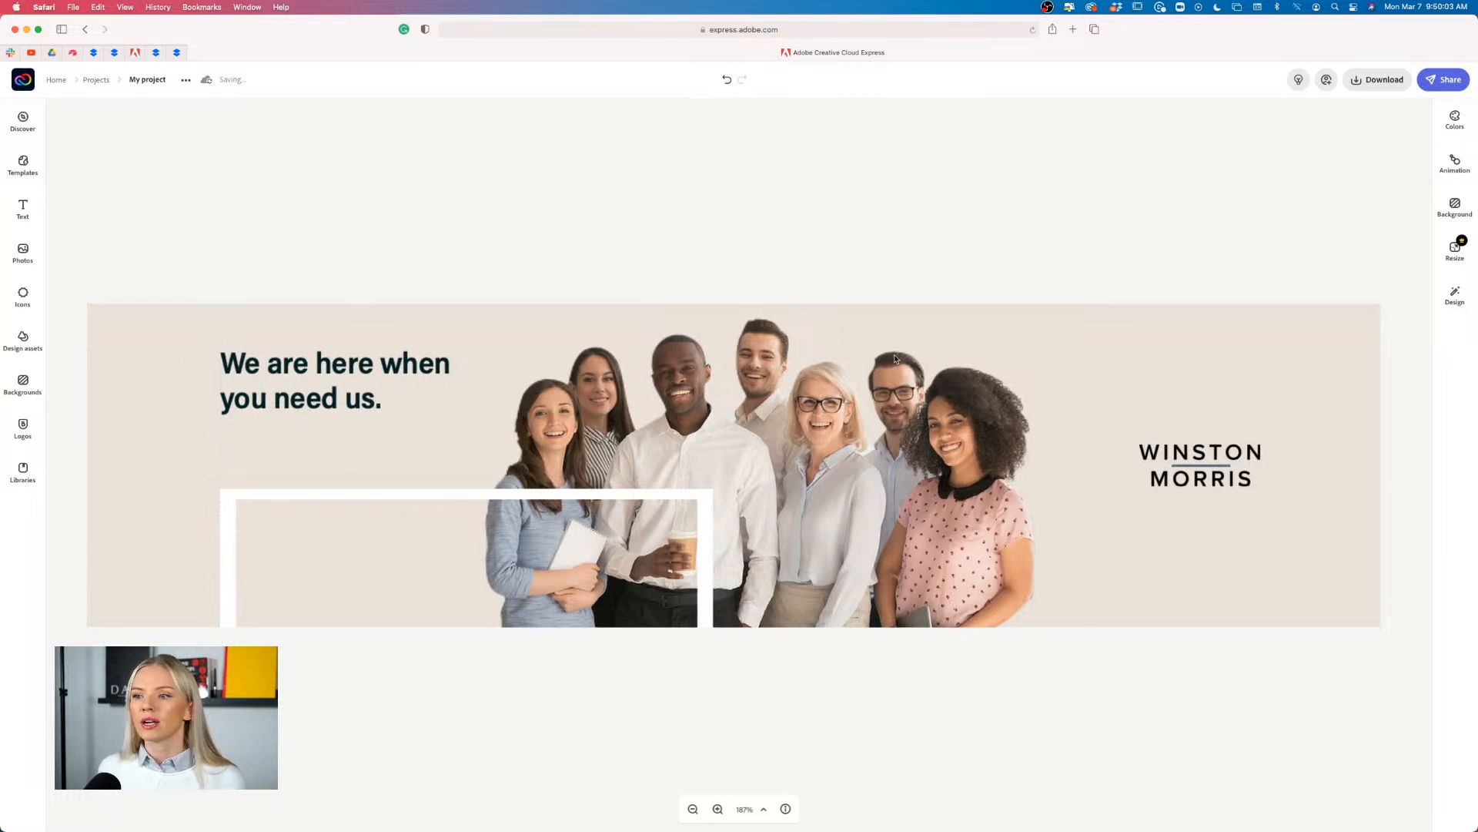
{"action": "left_click_drag", "start_coordinate": [249, 357], "coordinate": [257, 373]}
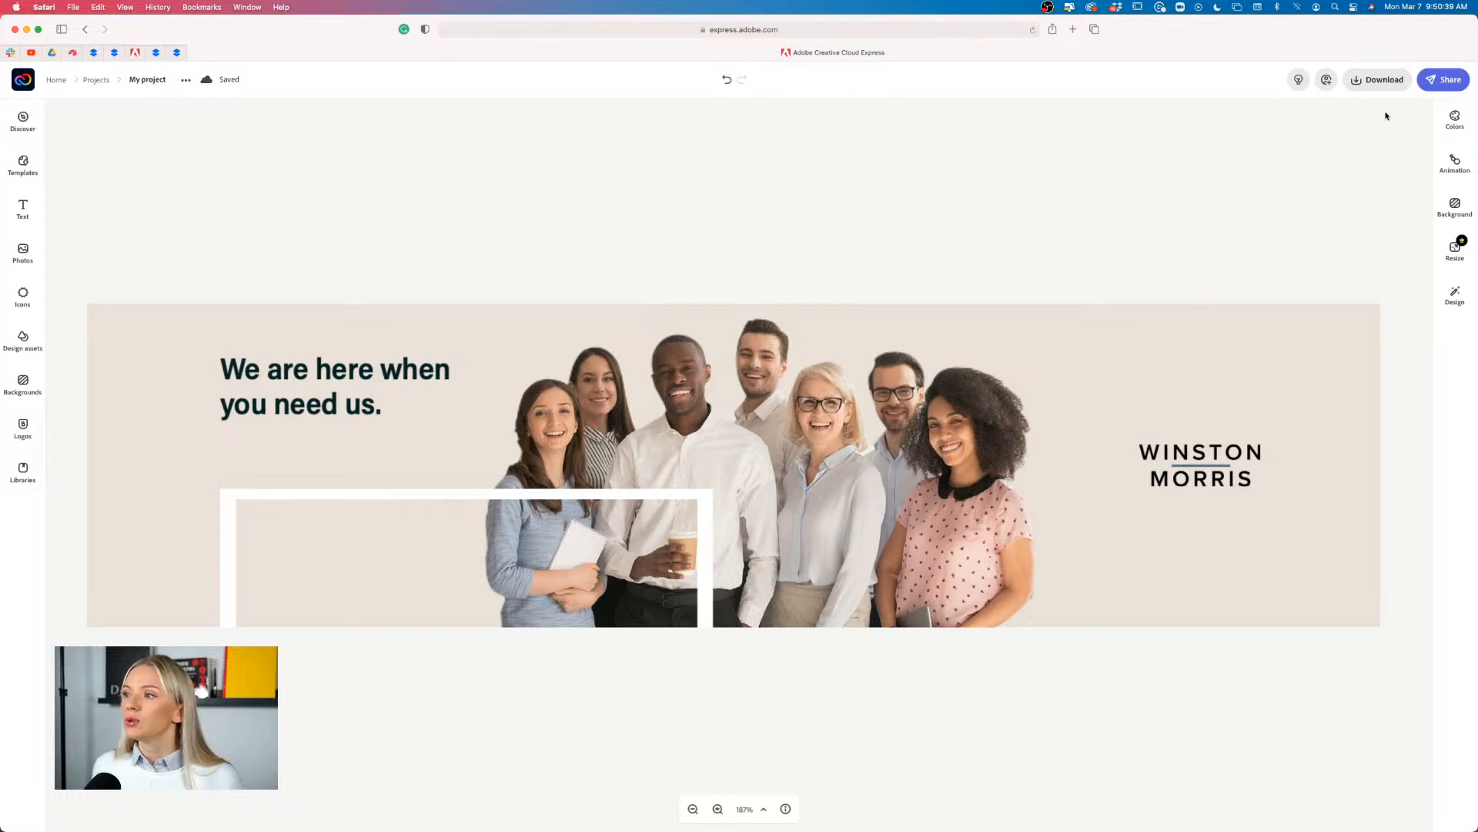
Check which file formats the banner can be downloaded in, without downloading it
{"action": "left_click", "coordinate": [1378, 80]}
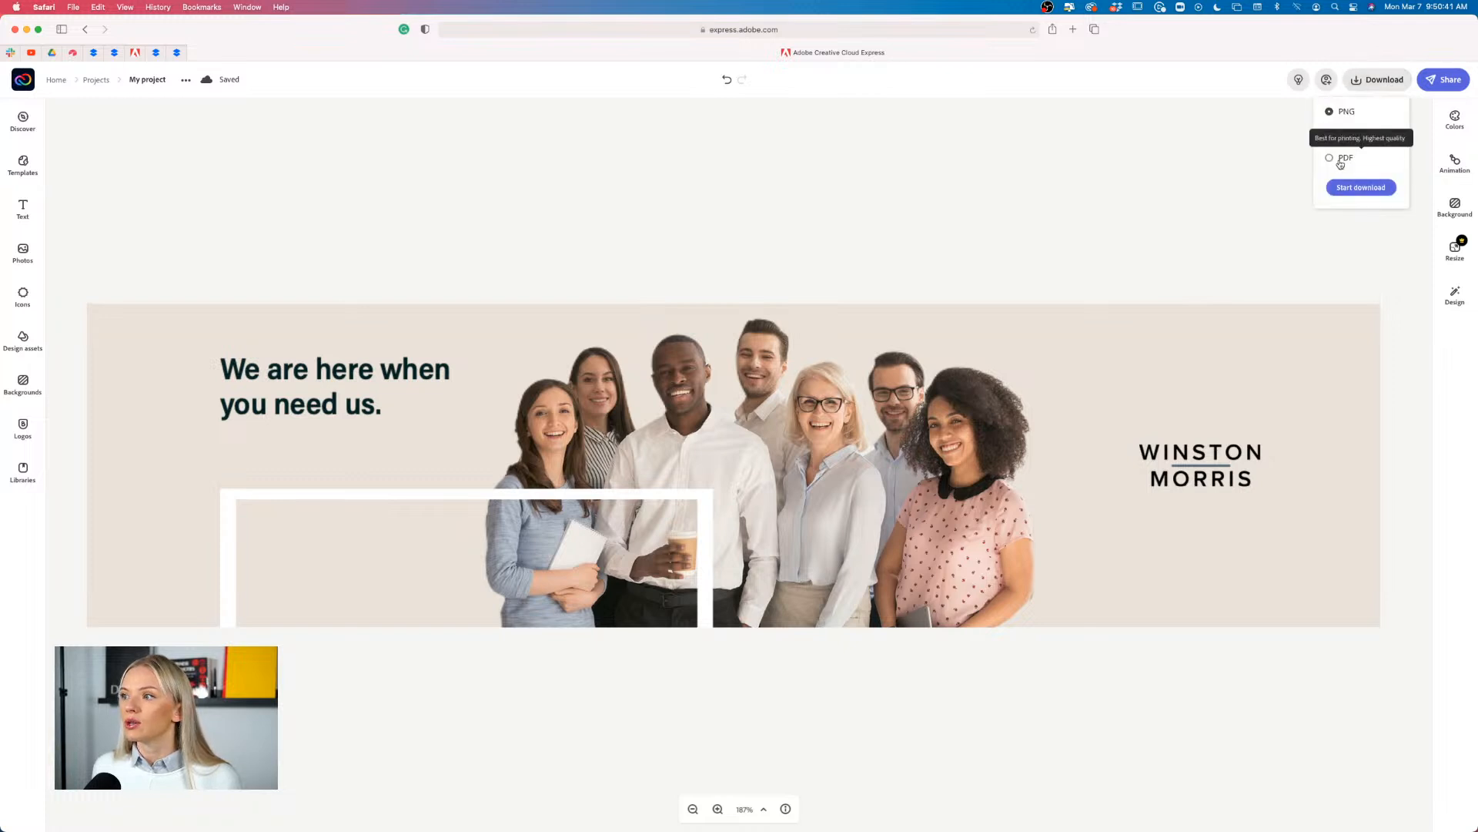
{"action": "left_click", "coordinate": [1169, 234]}
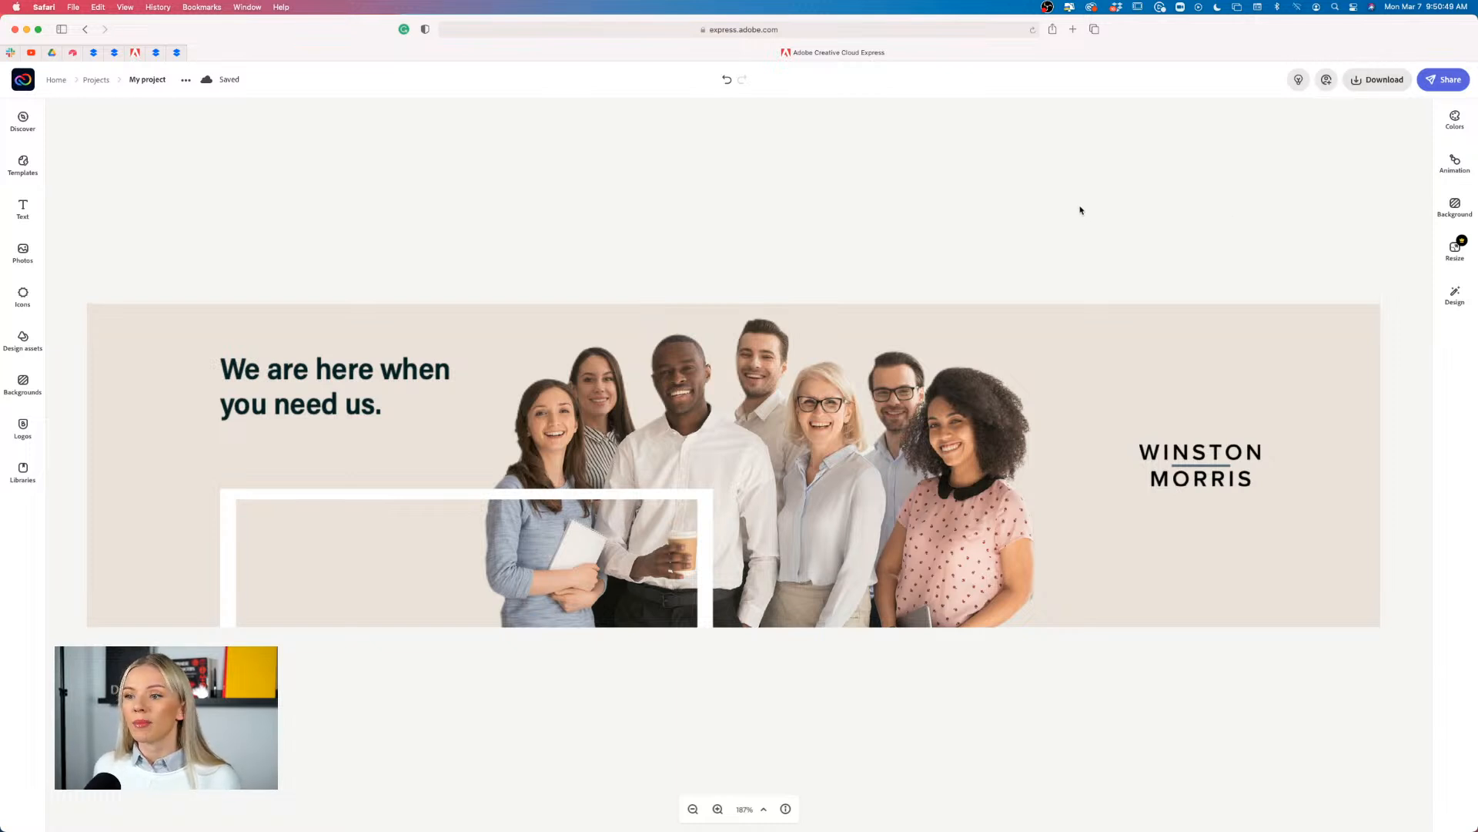
Review the banner's download file formats and its sharing options, without choosing any of them
{"action": "left_click", "coordinate": [1379, 79]}
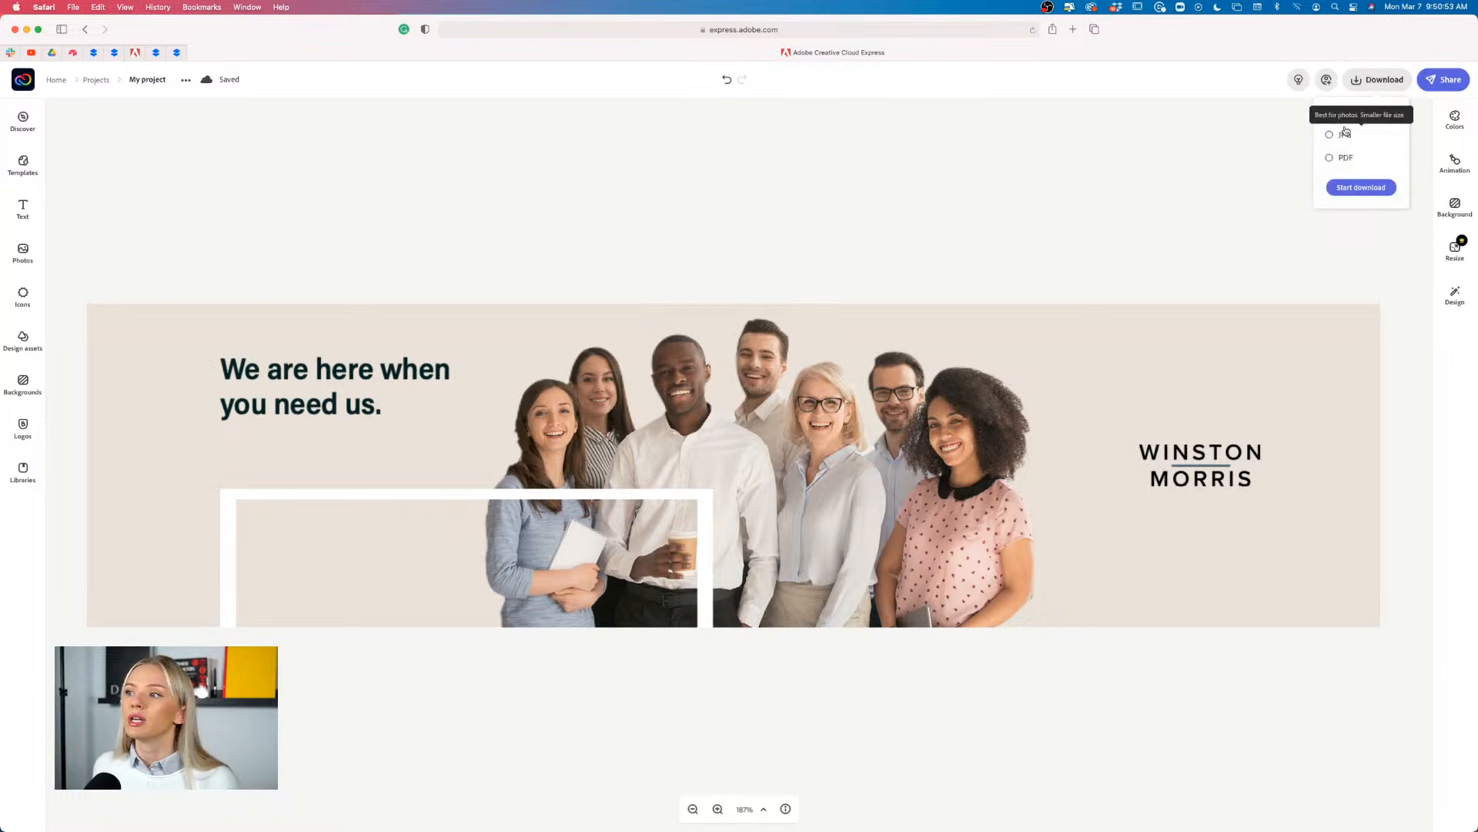
{"action": "left_click", "coordinate": [1171, 177]}
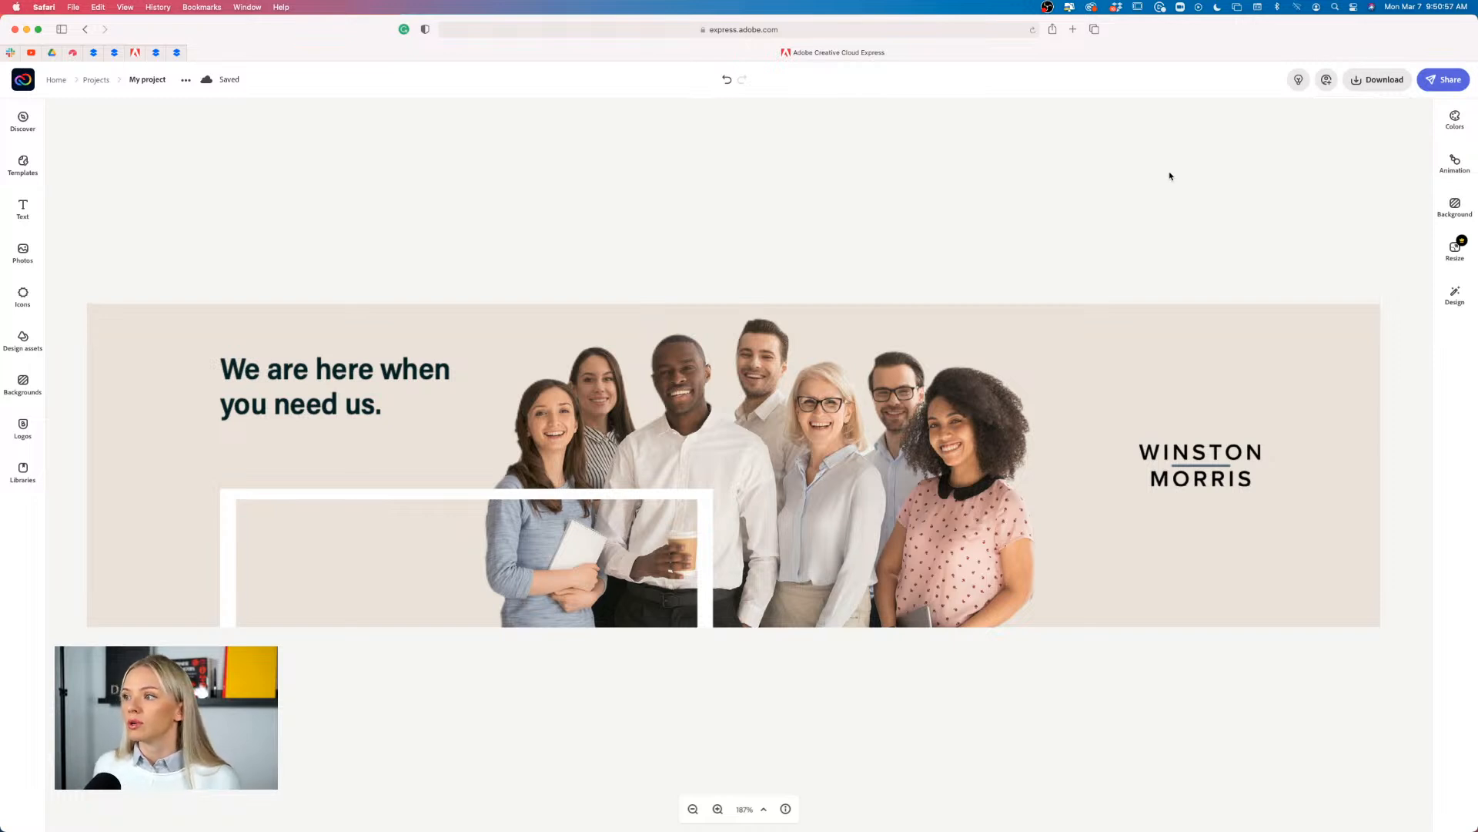
{"action": "left_click", "coordinate": [1457, 81]}
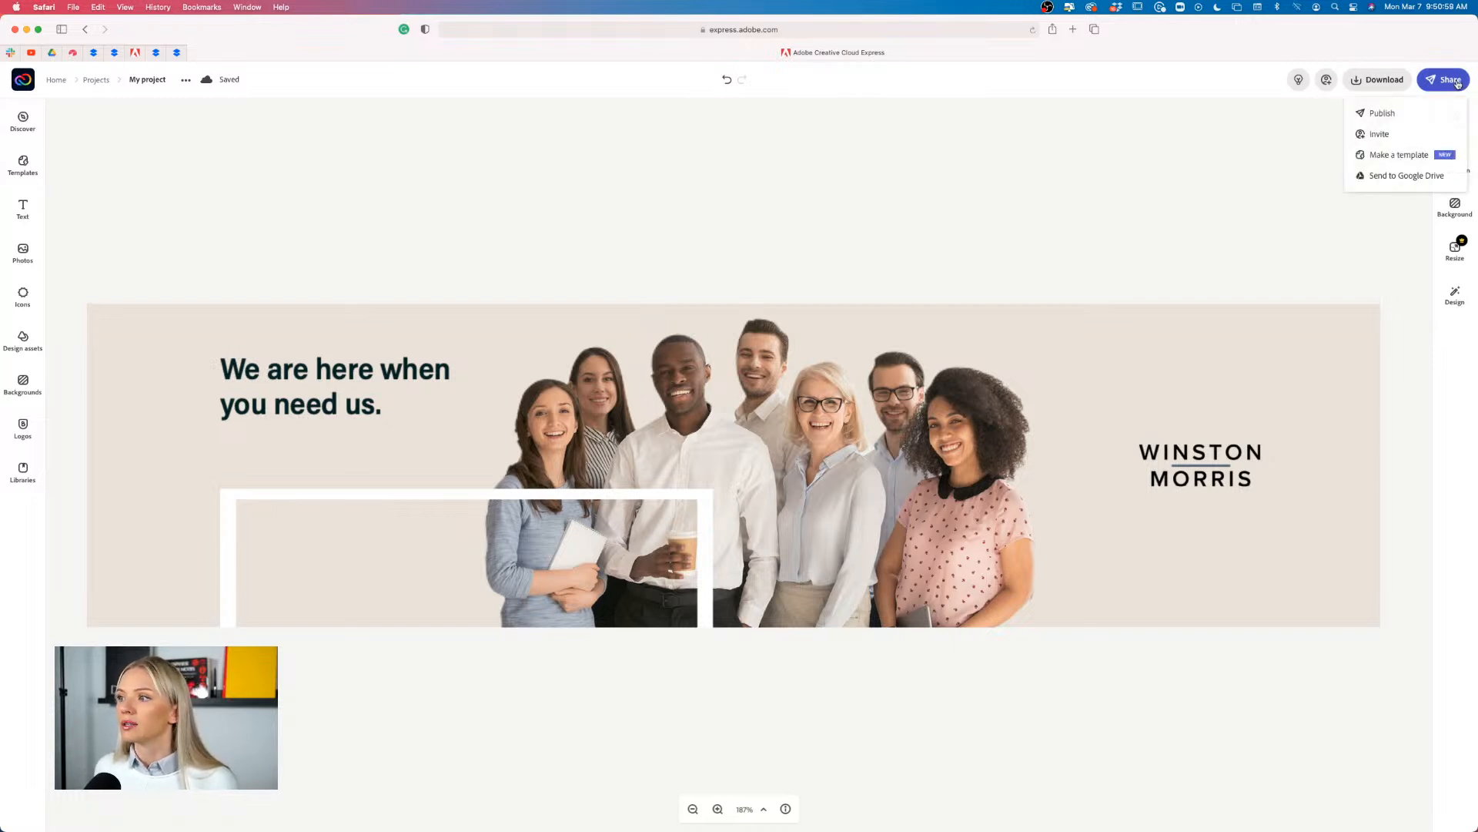
{"action": "left_click", "coordinate": [1232, 131]}
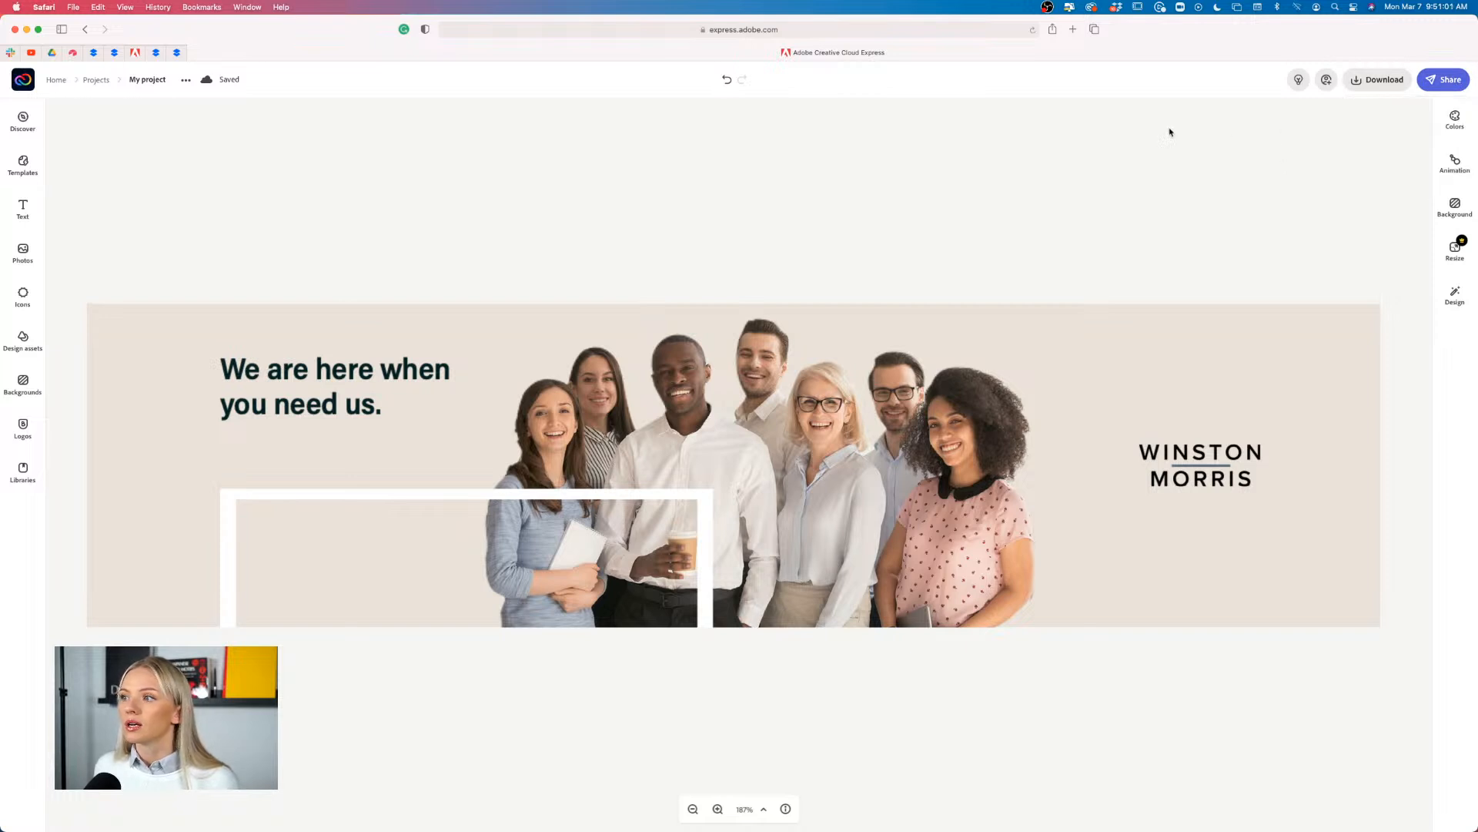
{"action": "left_click", "coordinate": [1446, 84]}
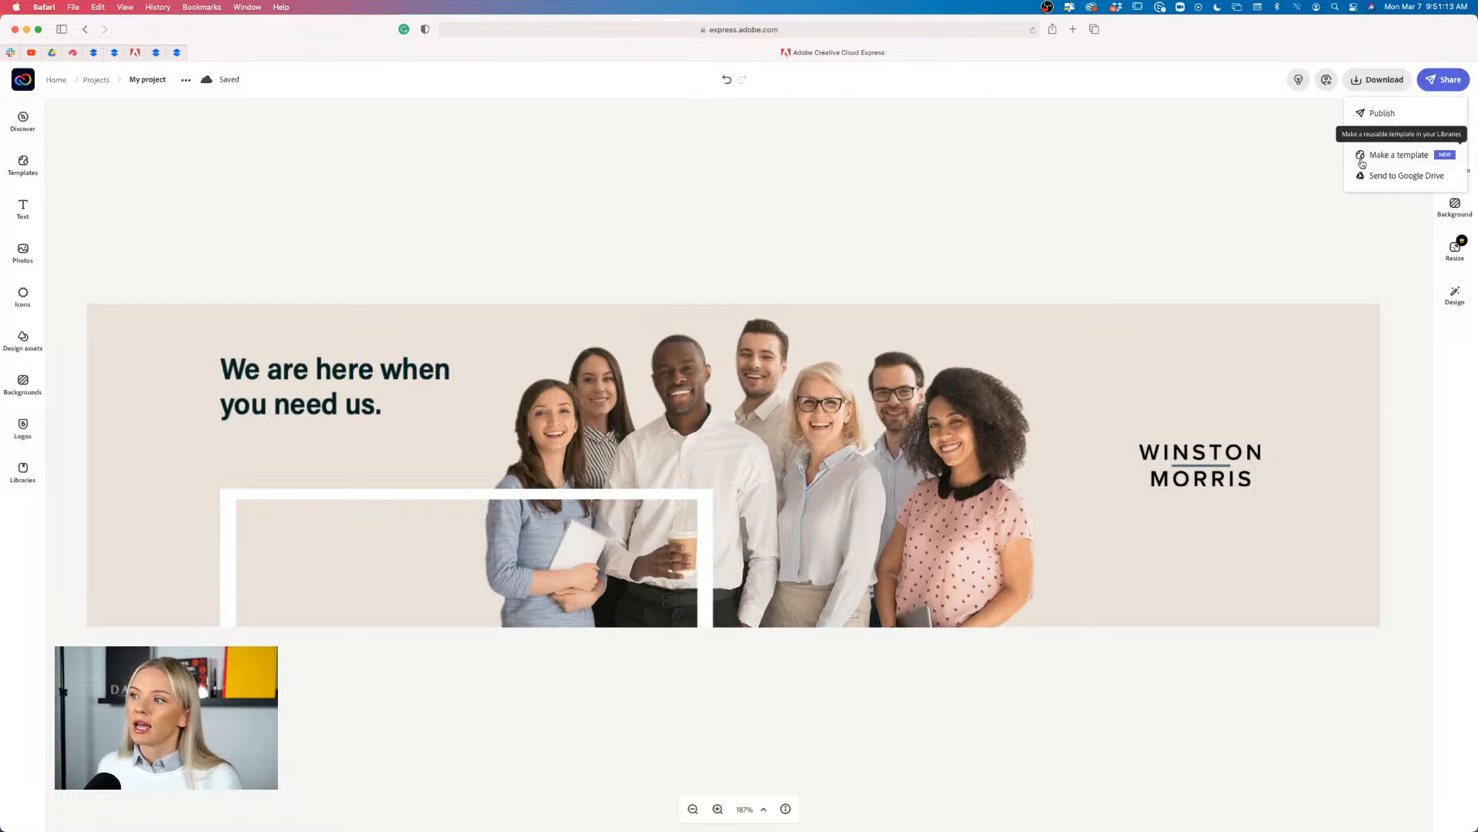
{"action": "left_click", "coordinate": [1320, 164]}
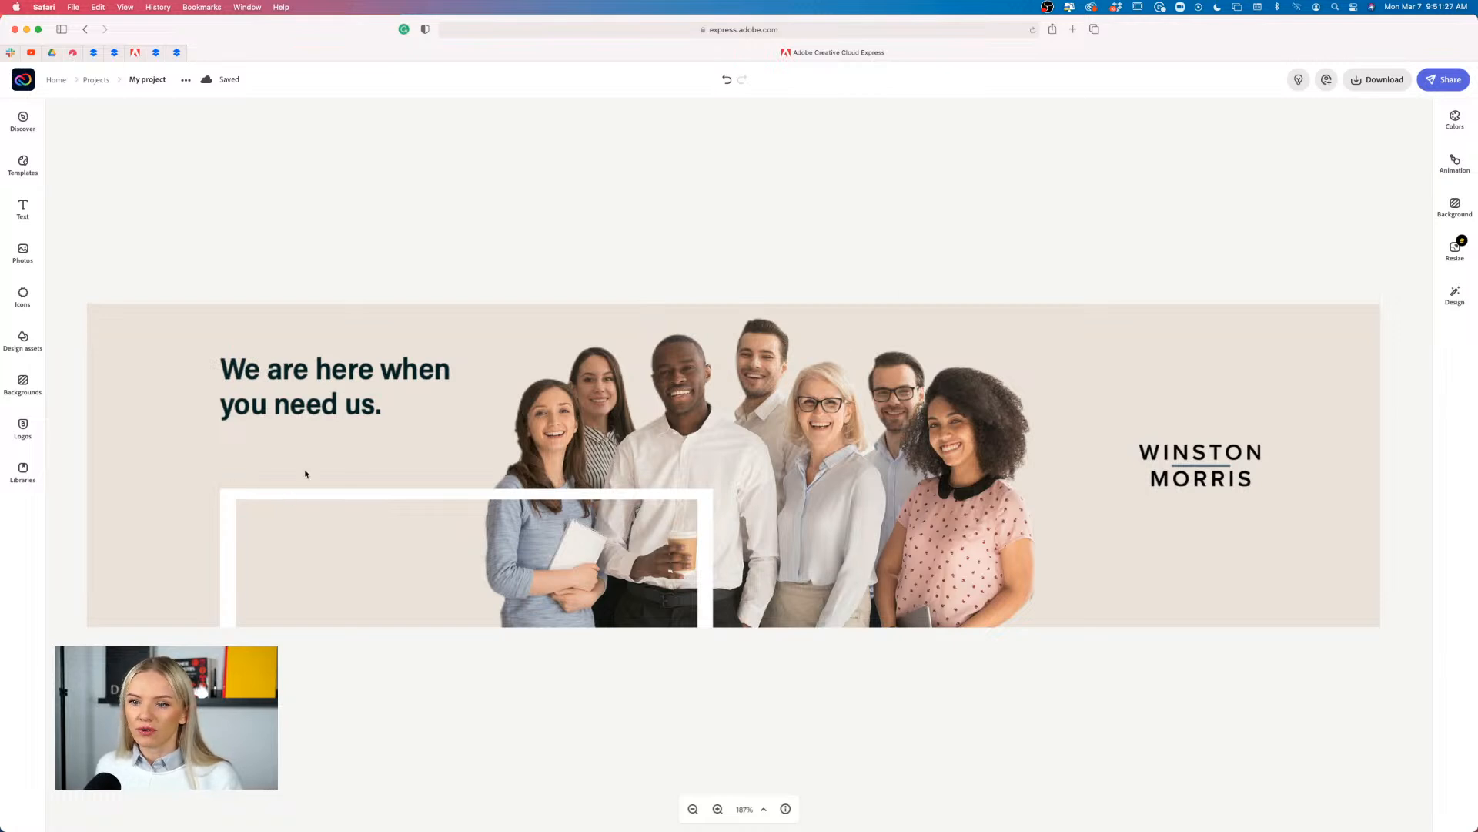
Move the headline slightly lower and further left, so it starts outside the white rectangle outline's left edge
{"action": "left_click", "coordinate": [306, 408]}
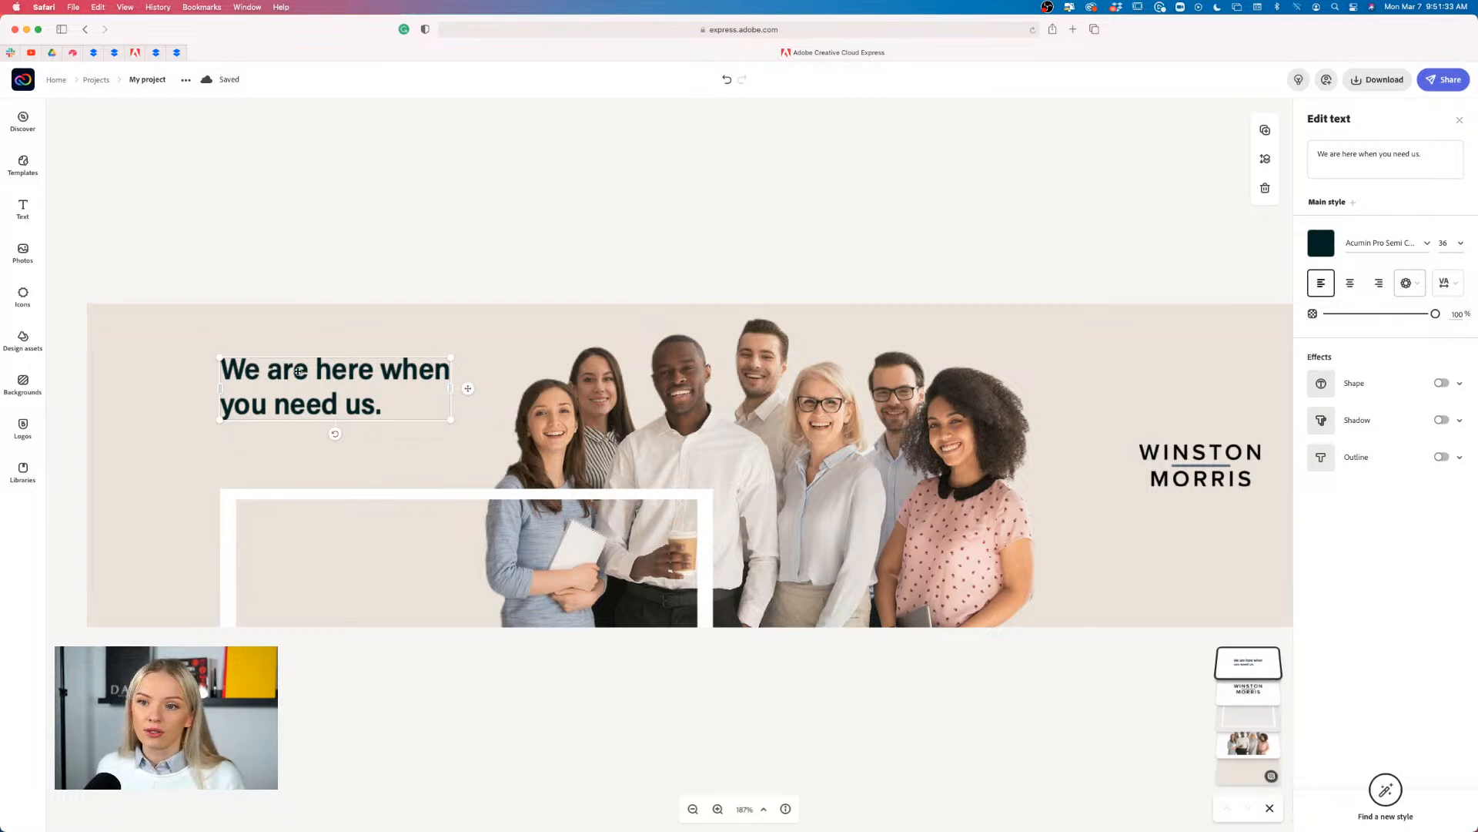
{"action": "left_click_drag", "start_coordinate": [300, 371], "coordinate": [300, 383]}
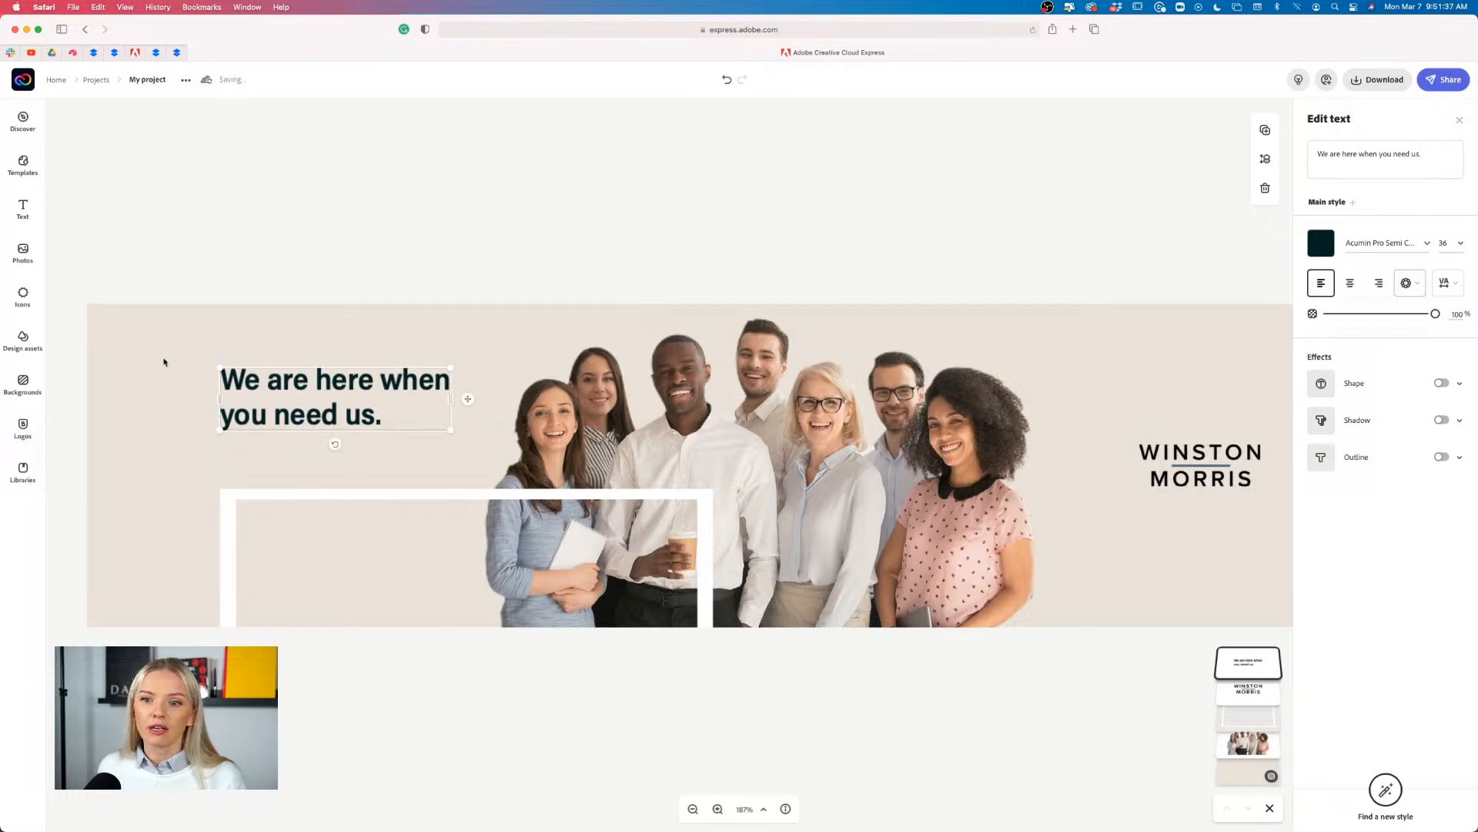
{"action": "left_click_drag", "start_coordinate": [245, 383], "coordinate": [218, 382]}
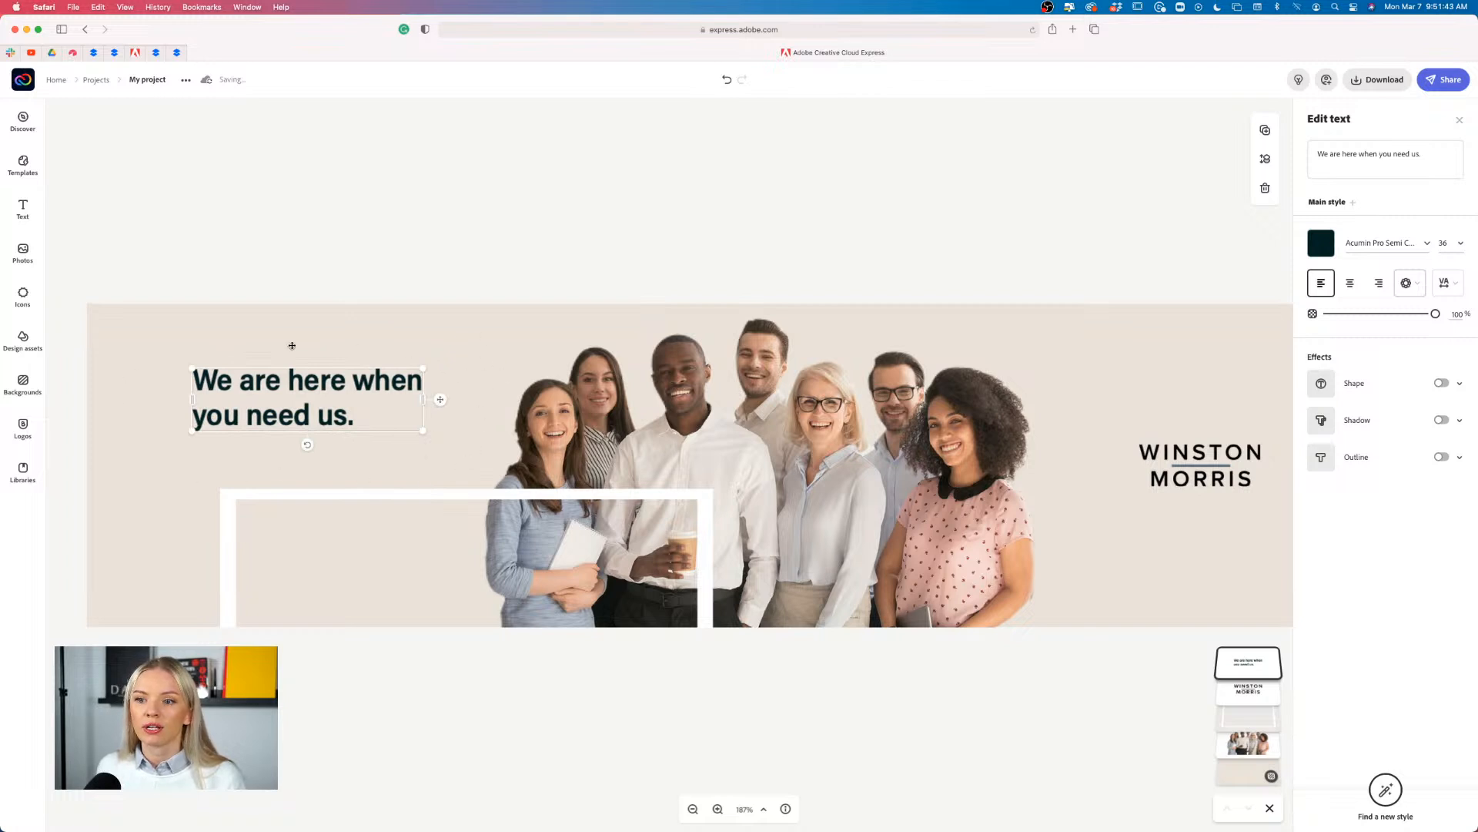
{"action": "left_click", "coordinate": [247, 264]}
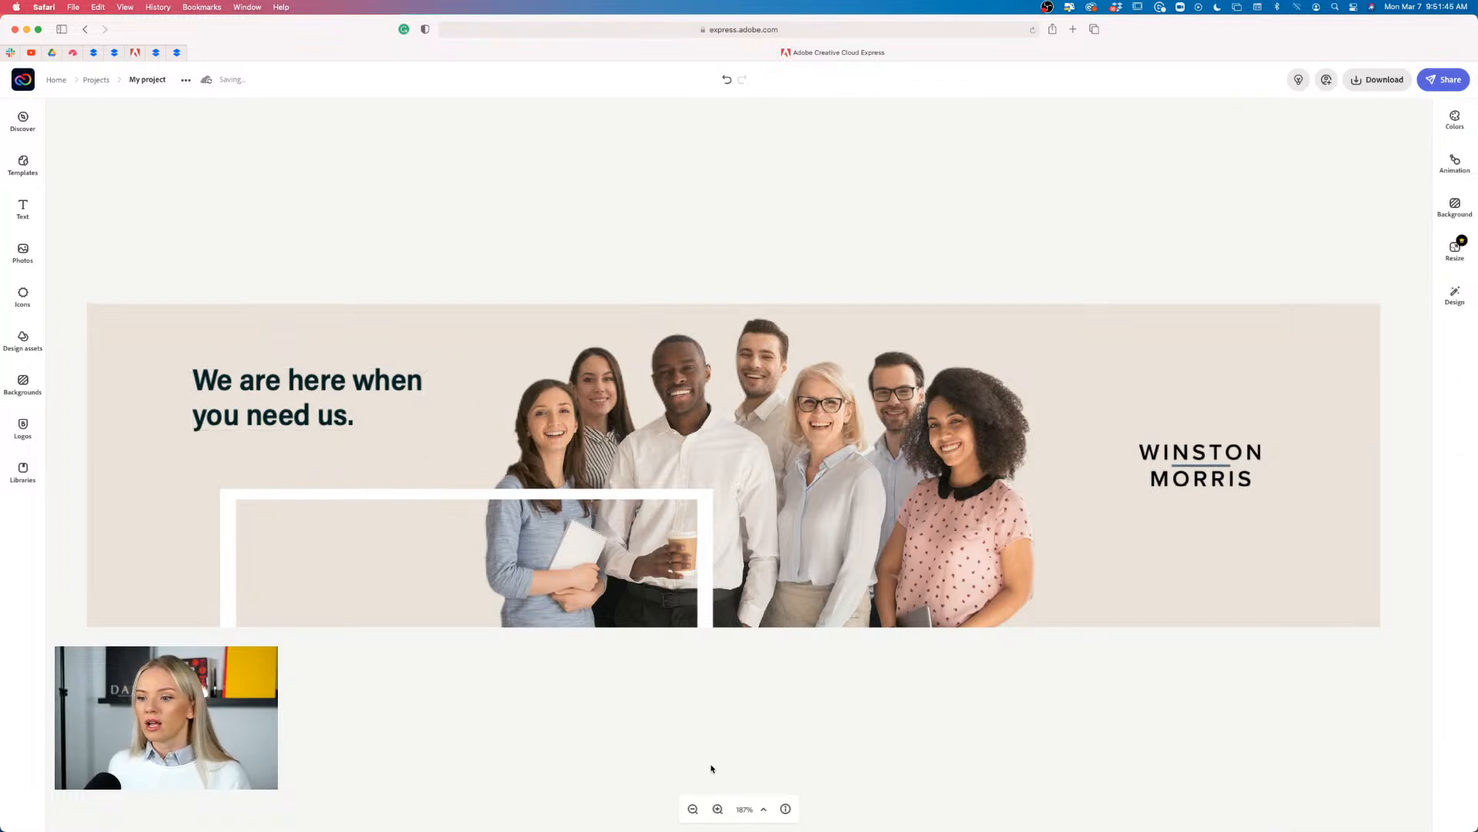
Try the WINSTON MORRIS logo level with the headline, and return it to the banner's middle height
{"action": "left_click", "coordinate": [693, 809]}
{"action": "left_click", "coordinate": [693, 809]}
{"action": "left_click", "coordinate": [693, 808]}
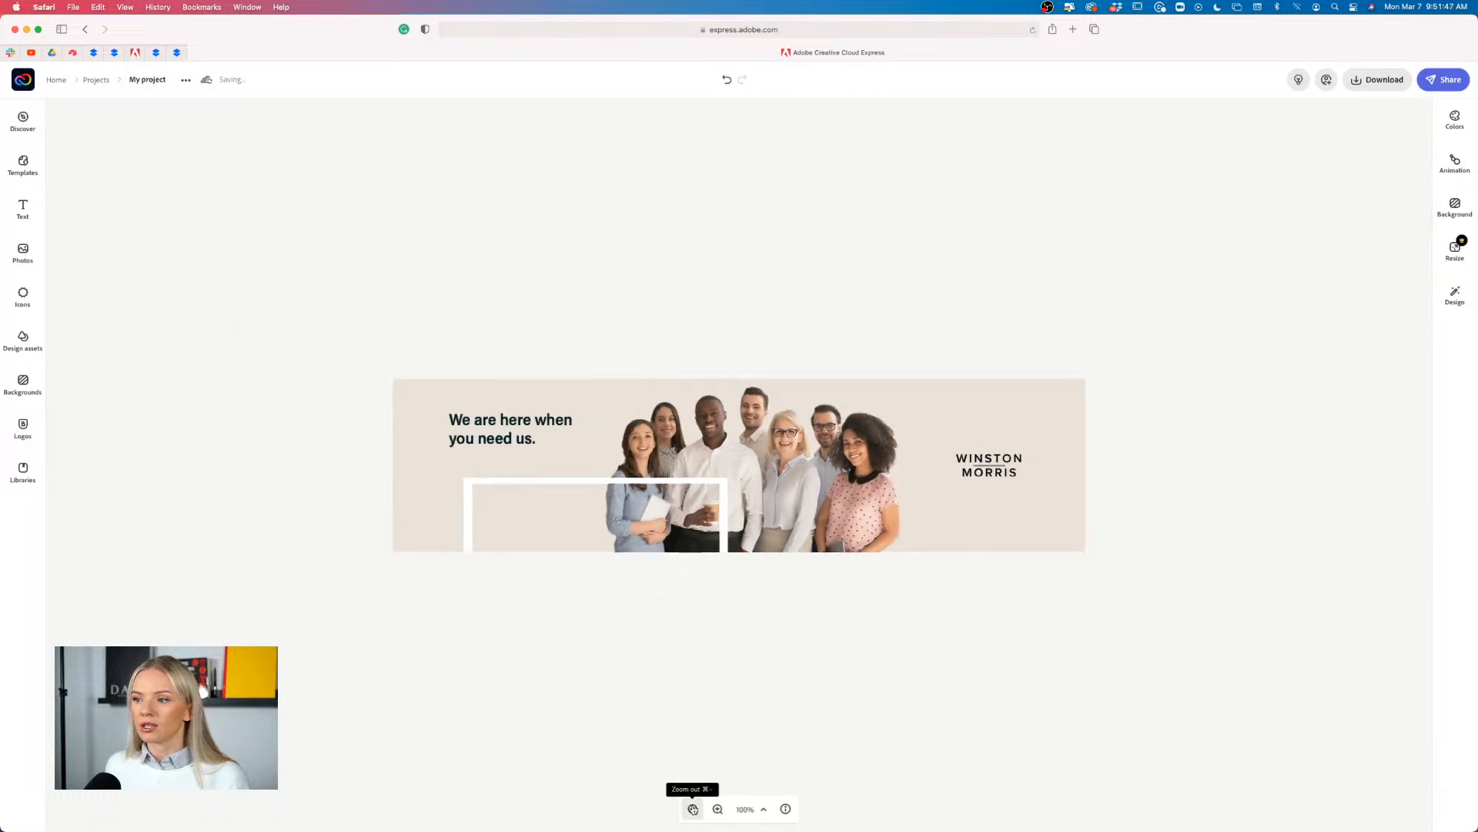
{"action": "left_click", "coordinate": [693, 809]}
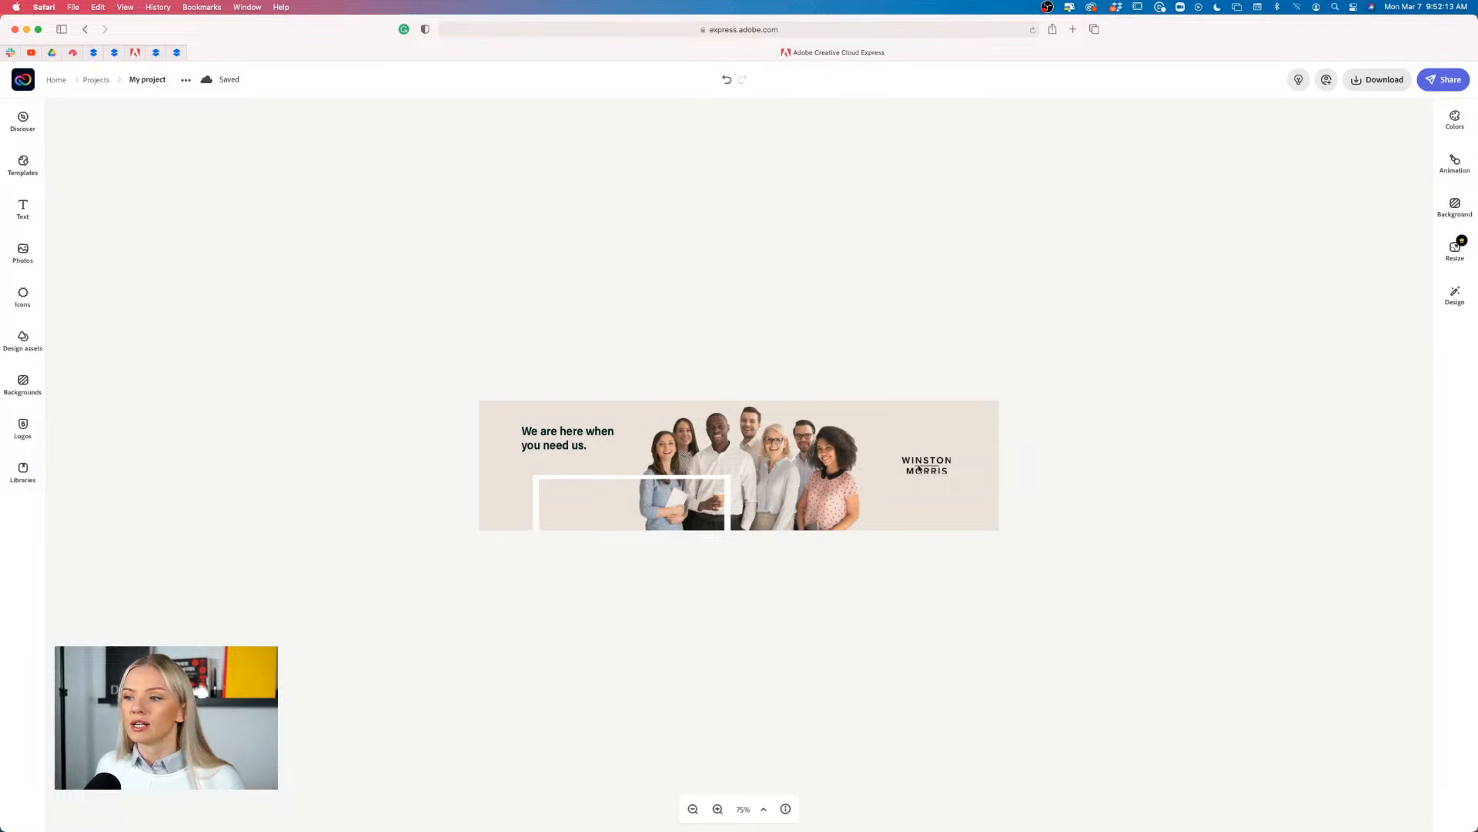
{"action": "left_click_drag", "start_coordinate": [927, 472], "coordinate": [927, 451]}
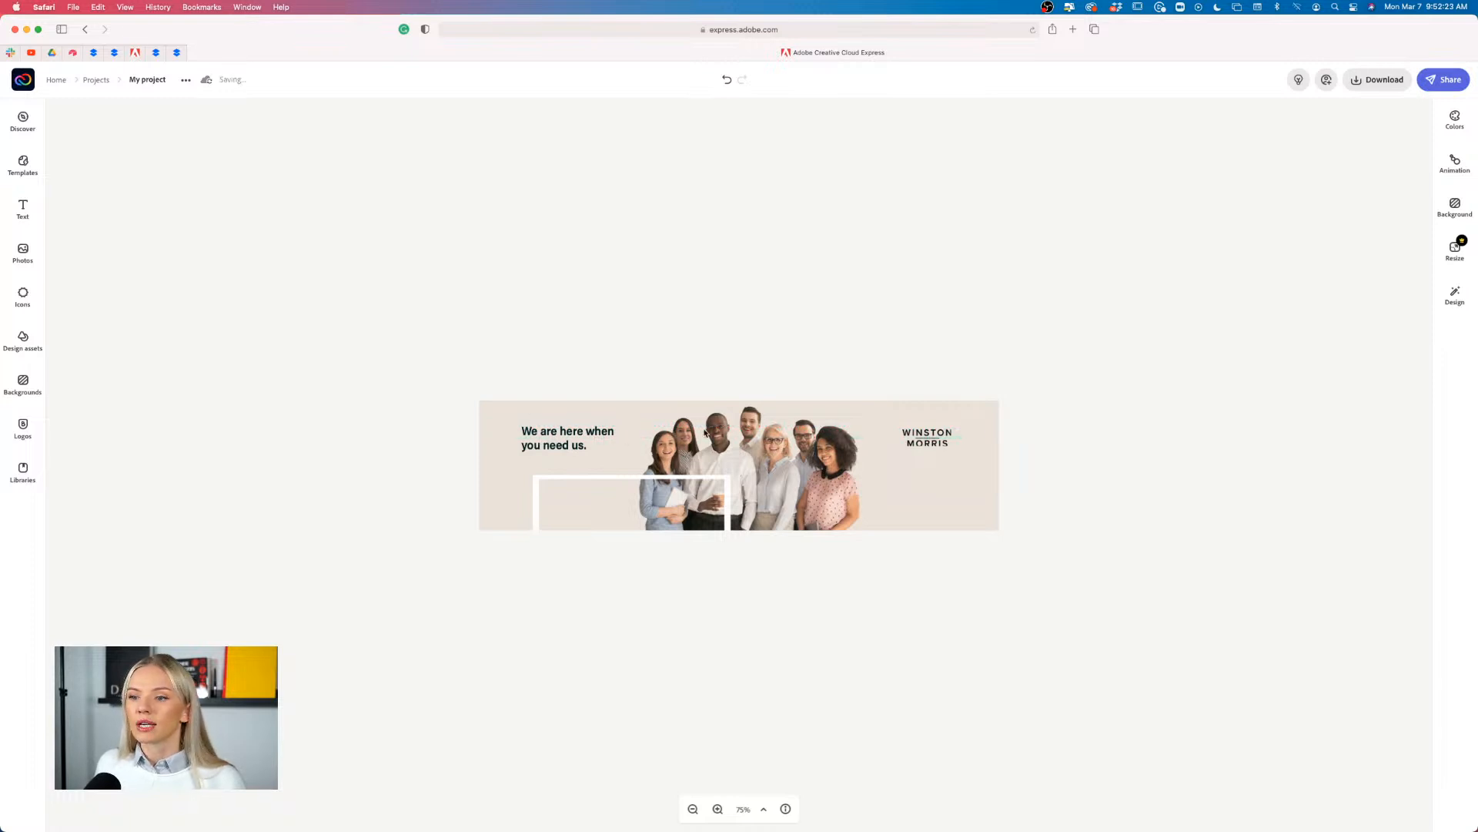
{"action": "left_click_drag", "start_coordinate": [940, 444], "coordinate": [934, 476]}
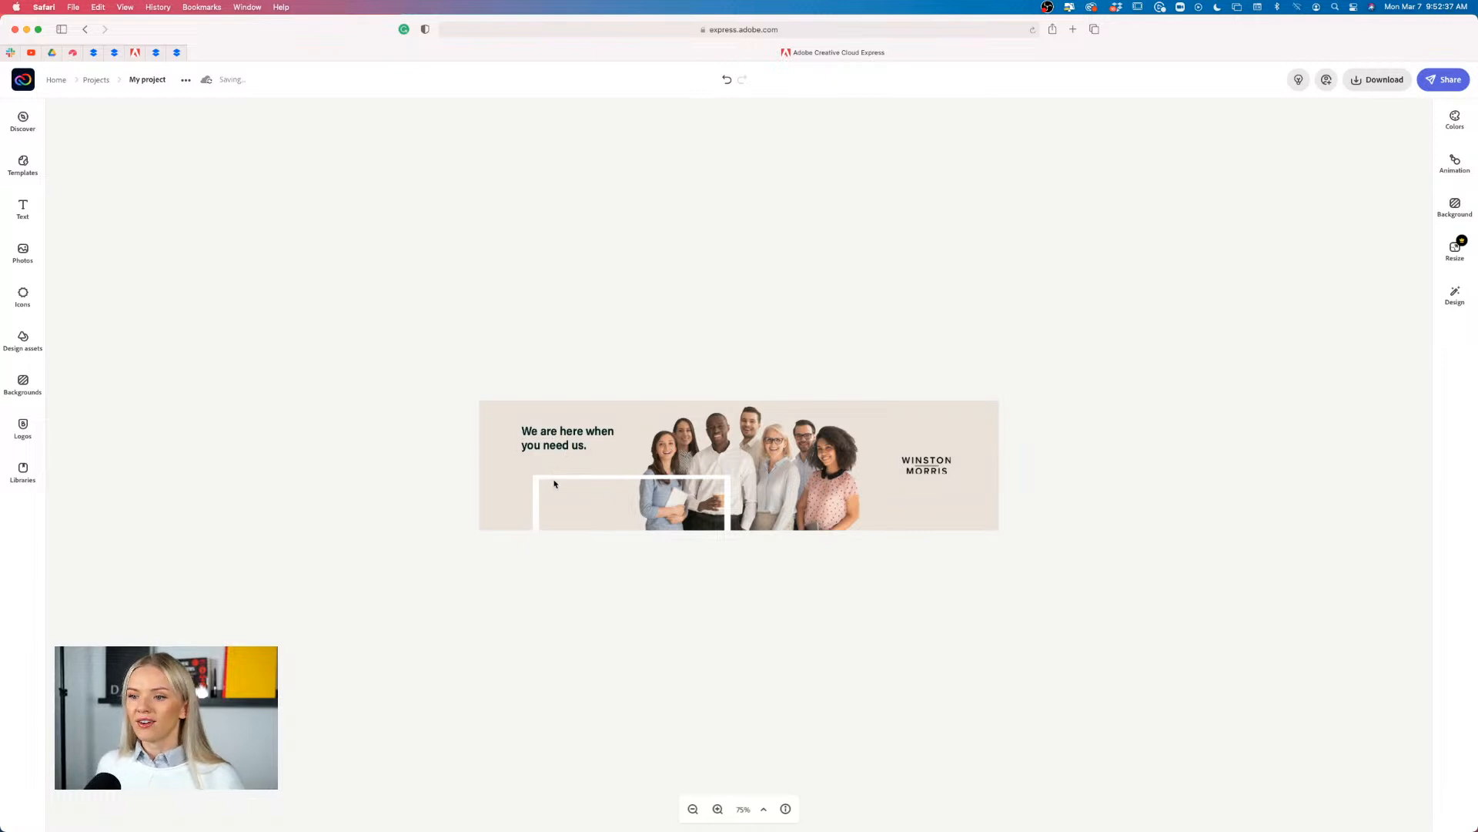
Delete the white rectangle outline from the banner
{"action": "left_click", "coordinate": [556, 480]}
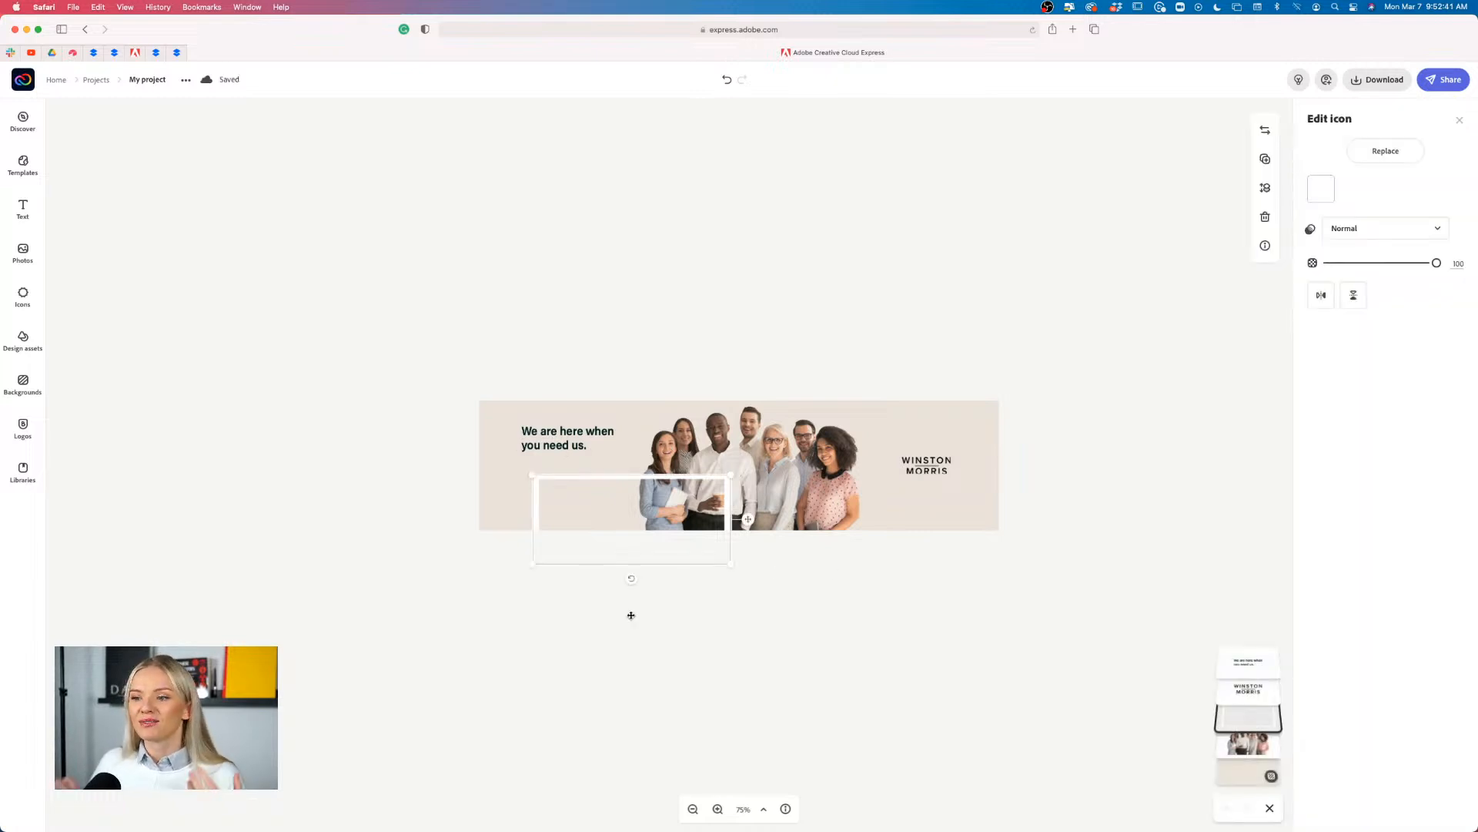
{"action": "key", "text": "Delete"}
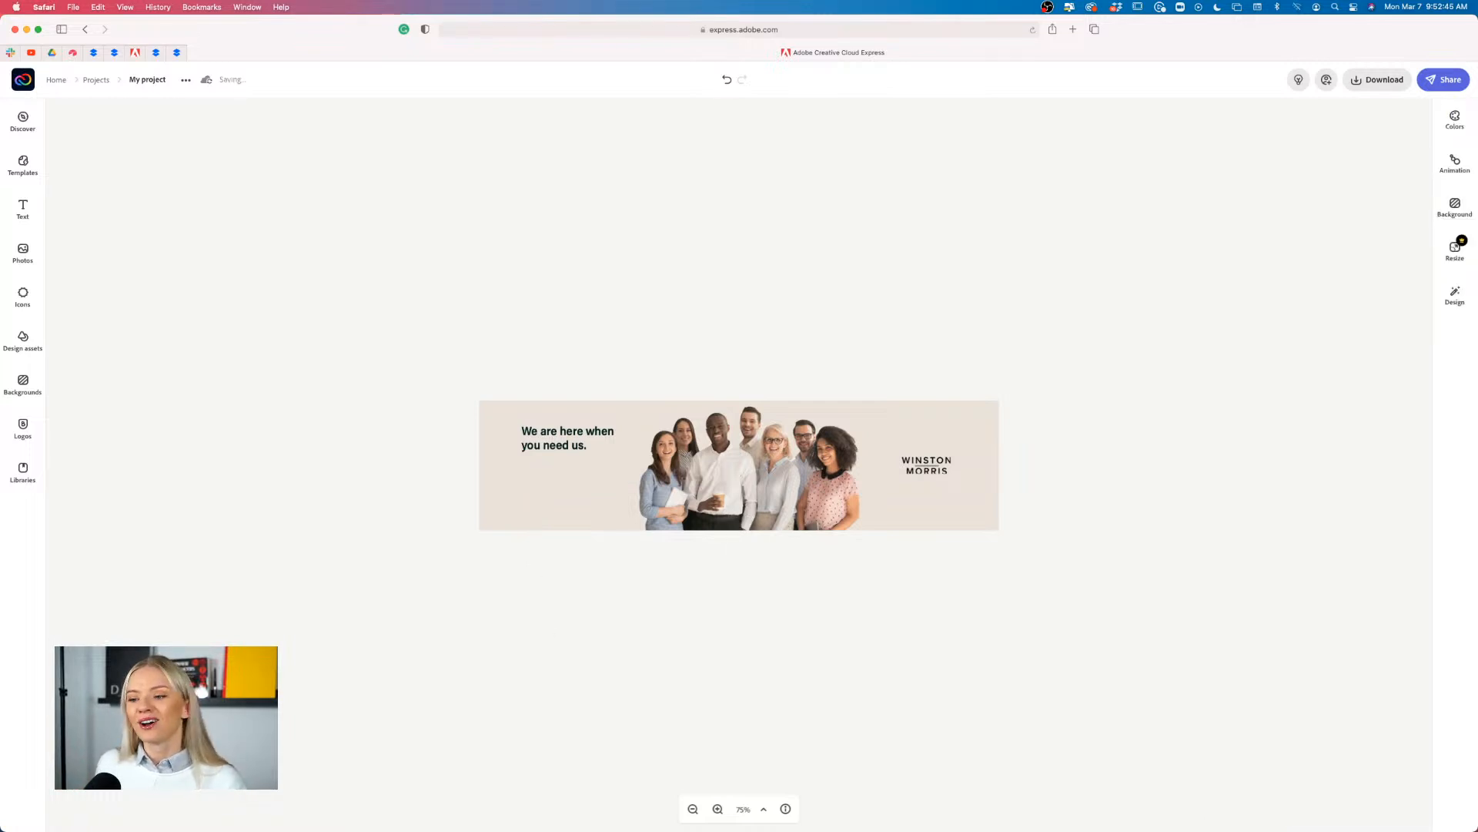
{"action": "left_click", "coordinate": [718, 810]}
{"action": "left_click", "coordinate": [719, 809]}
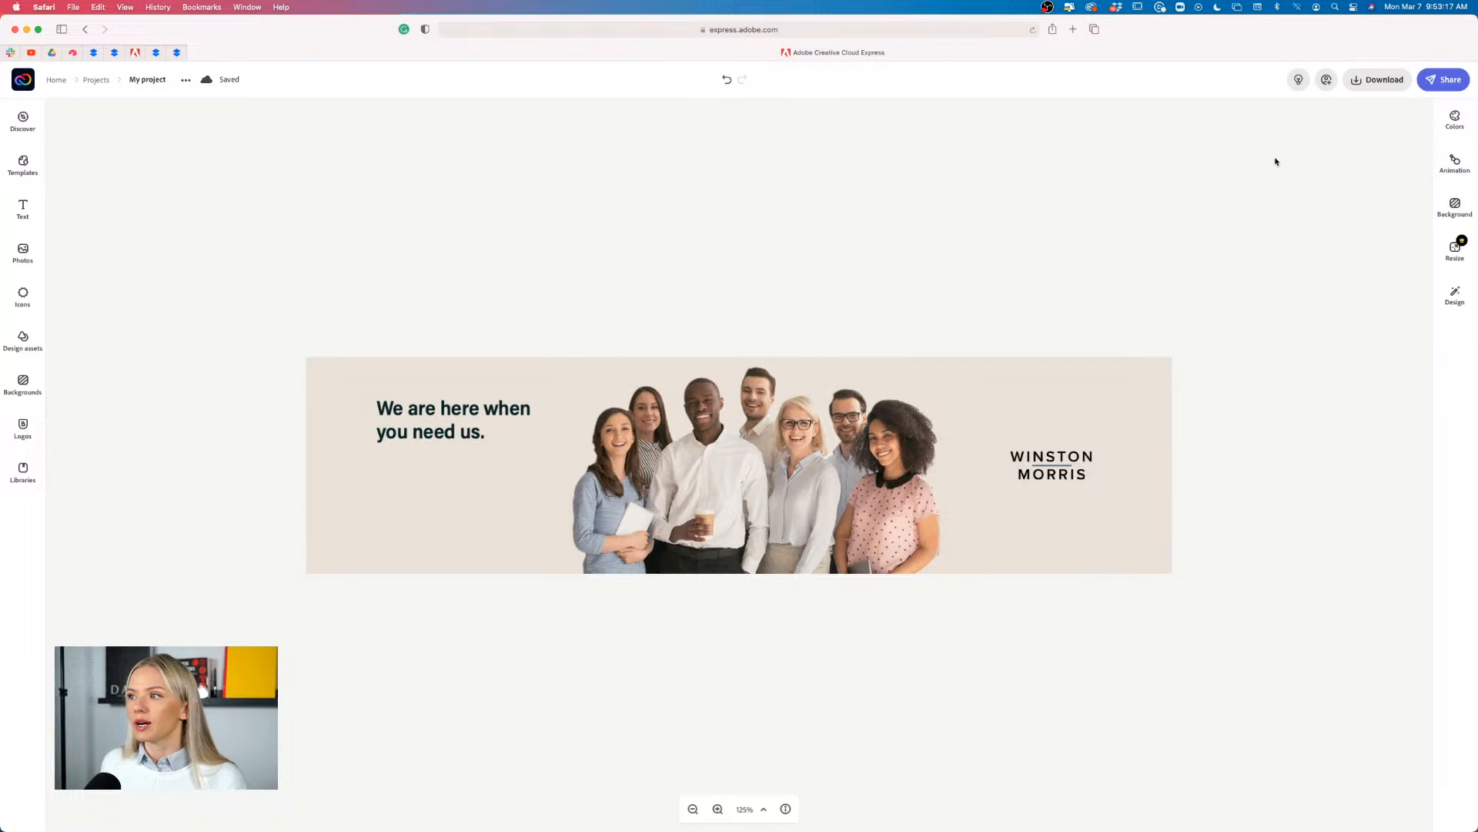
Enlarge the team cutout slightly toward the headline and nudge it down a little
{"action": "left_click", "coordinate": [1378, 80]}
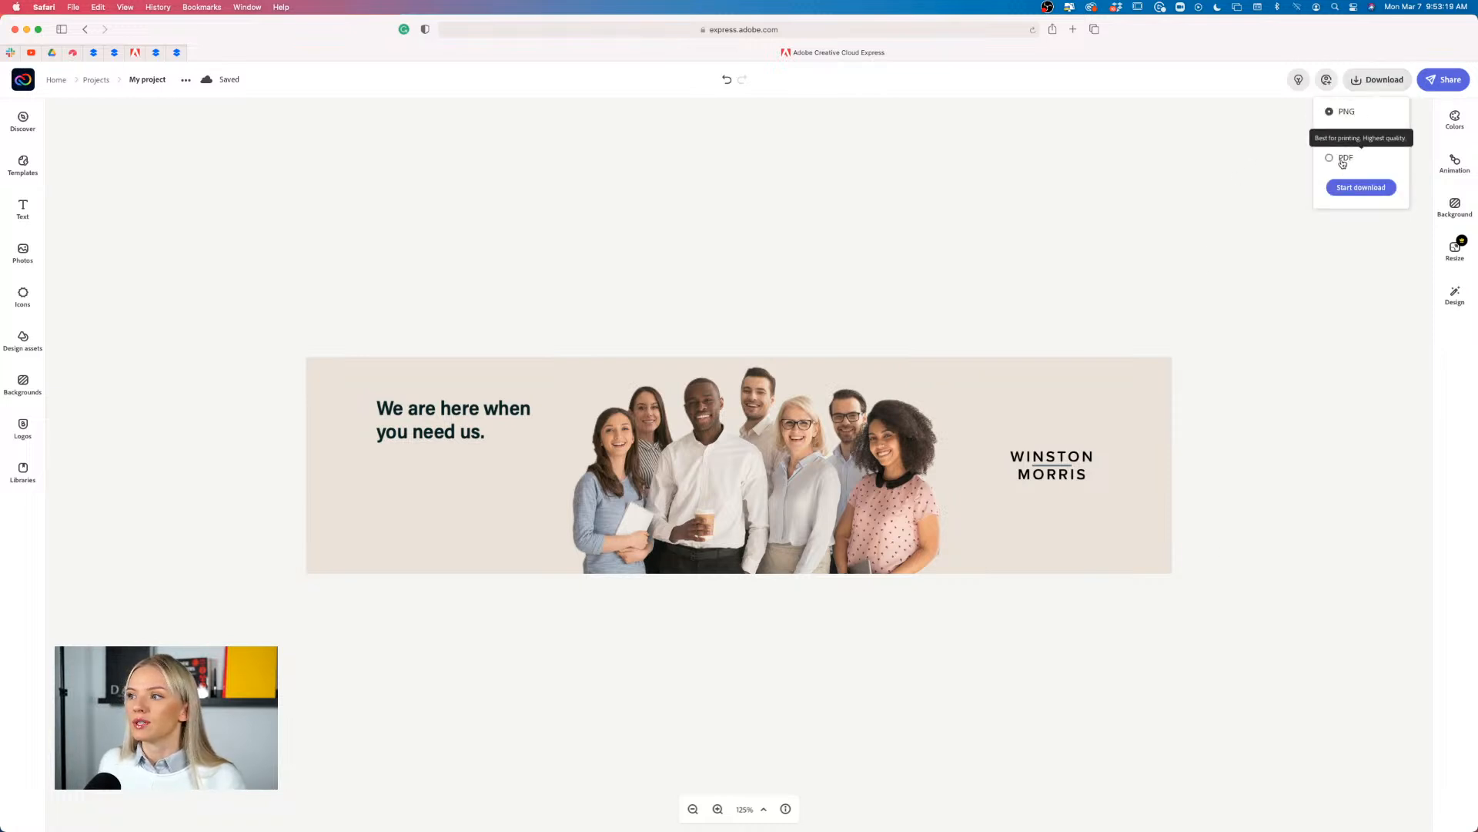
{"action": "left_click", "coordinate": [1118, 303]}
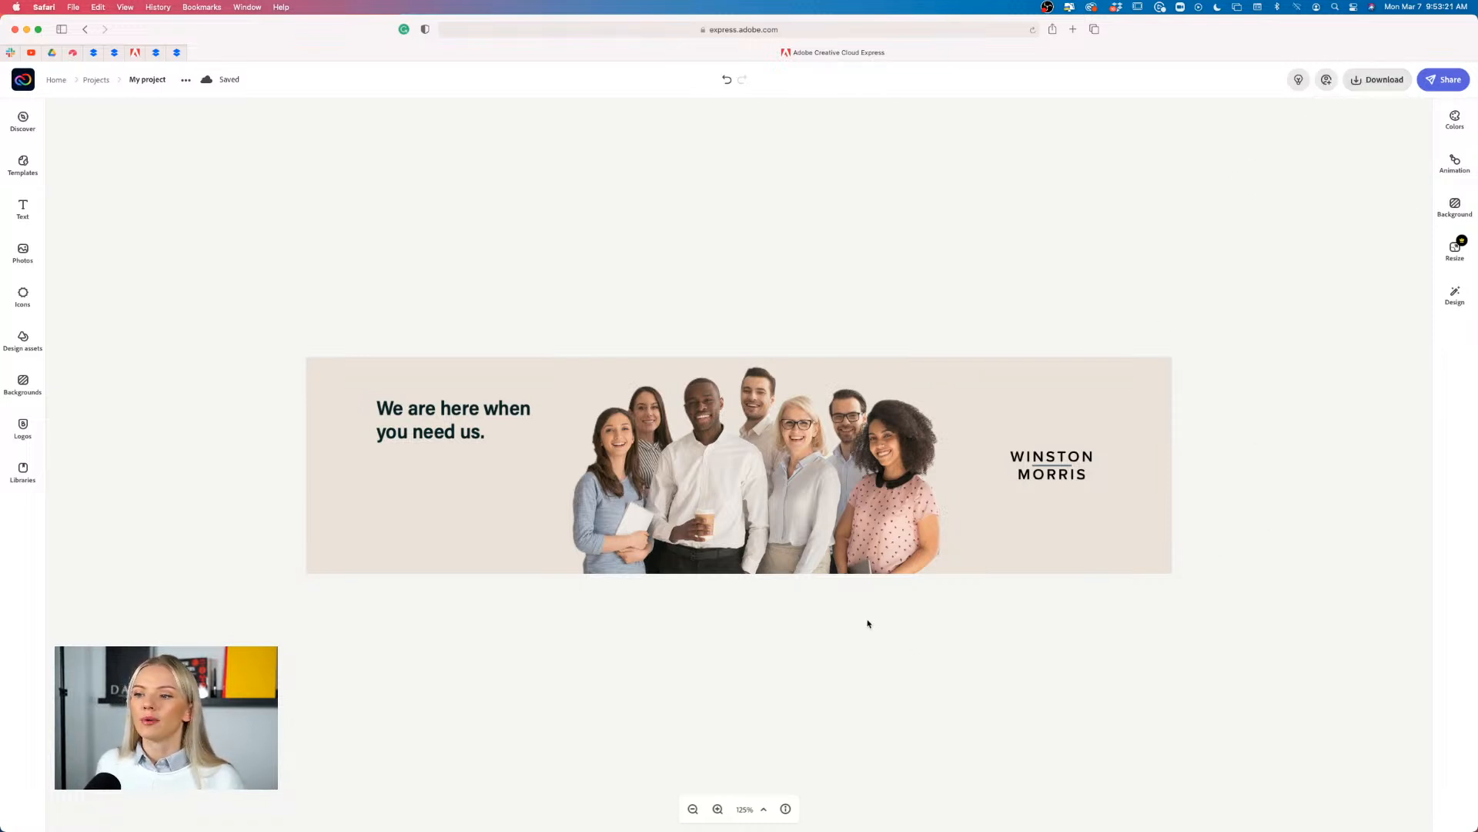
{"action": "left_click", "coordinate": [878, 535]}
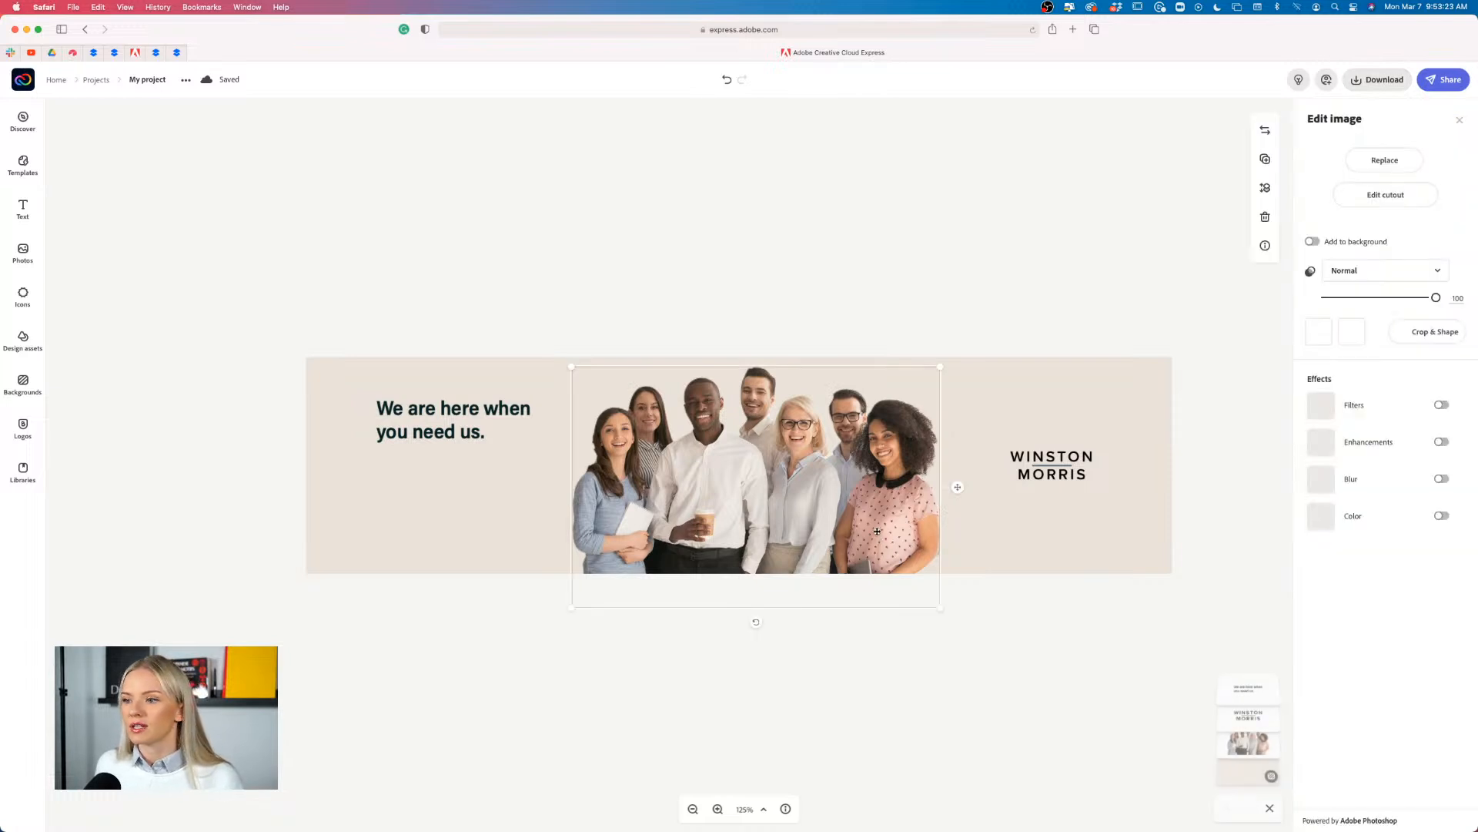
{"action": "left_click_drag", "start_coordinate": [571, 609], "coordinate": [551, 614]}
{"action": "left_click", "coordinate": [582, 651]}
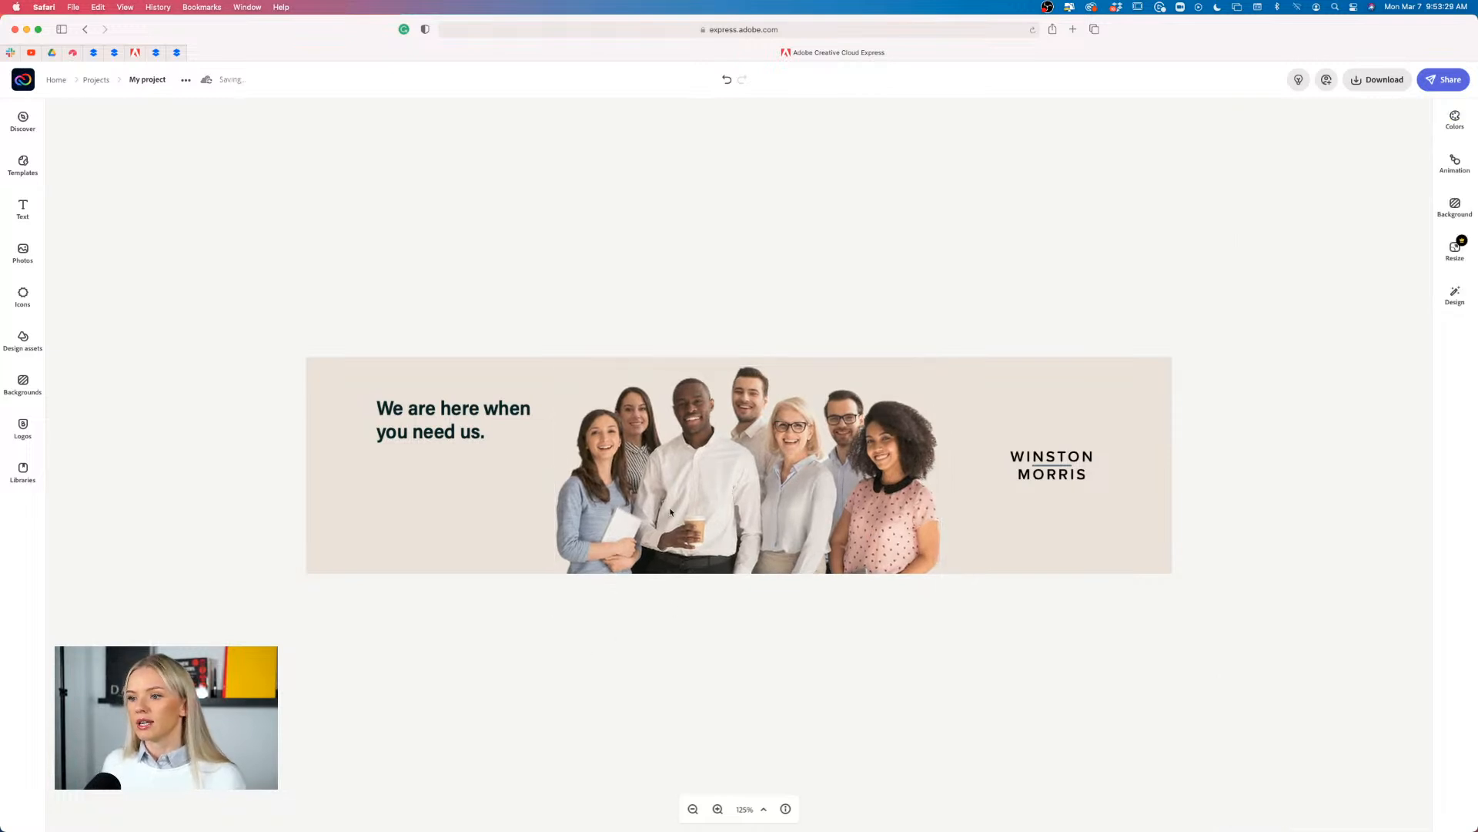
{"action": "left_click_drag", "start_coordinate": [801, 540], "coordinate": [806, 544]}
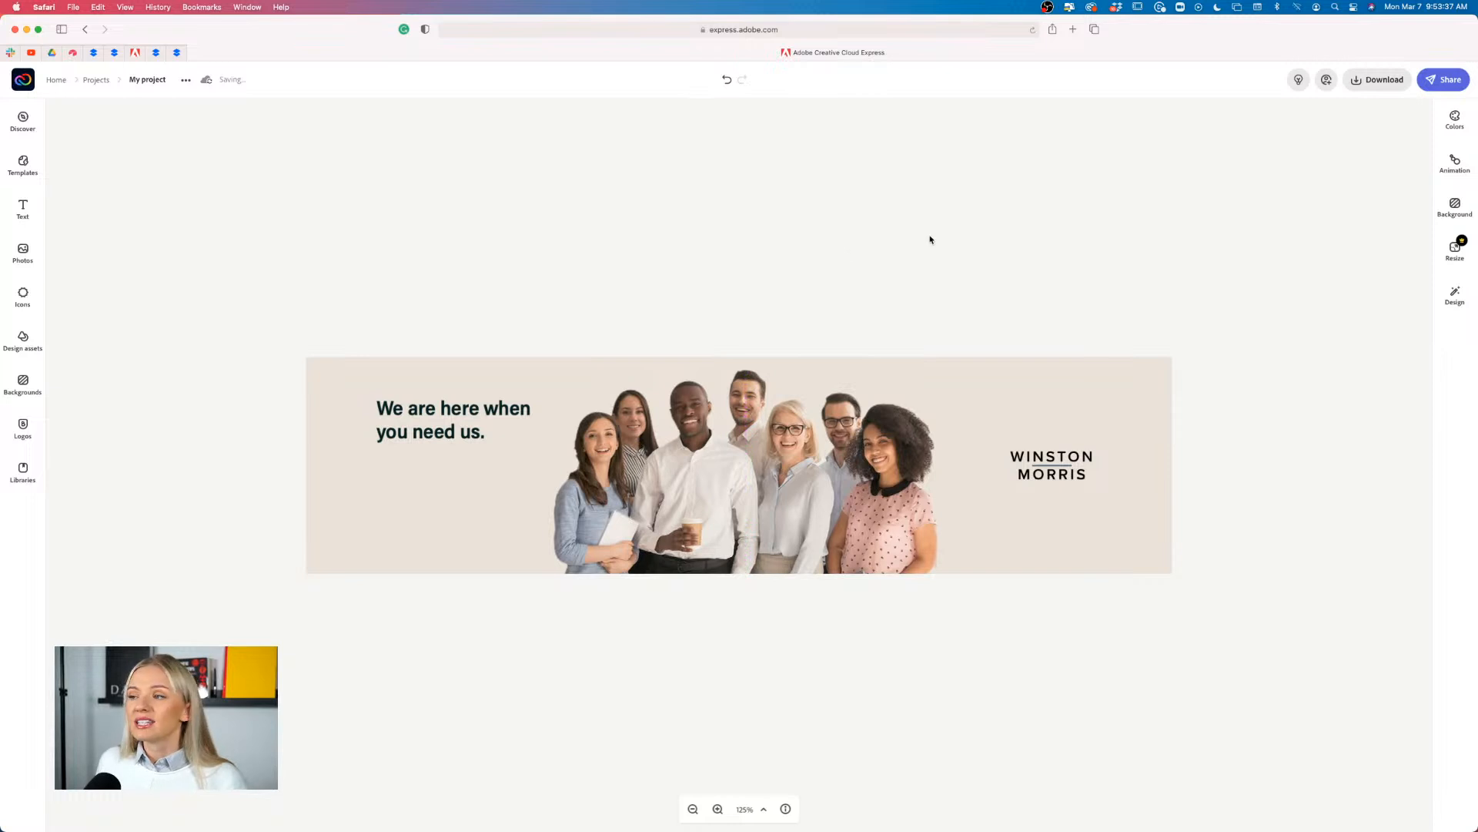
{"action": "left_click", "coordinate": [1383, 82]}
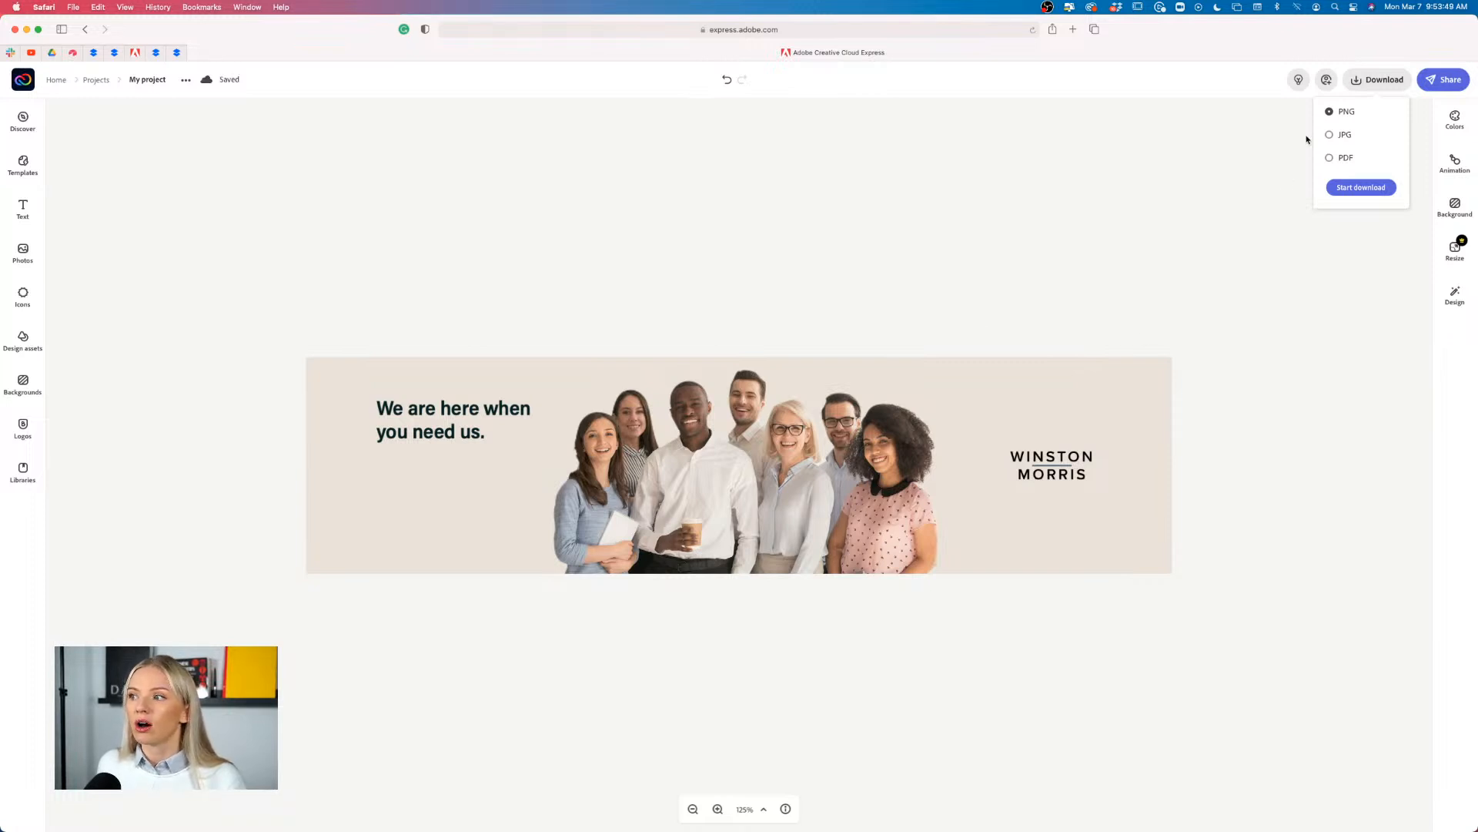
{"action": "left_click", "coordinate": [1361, 187]}
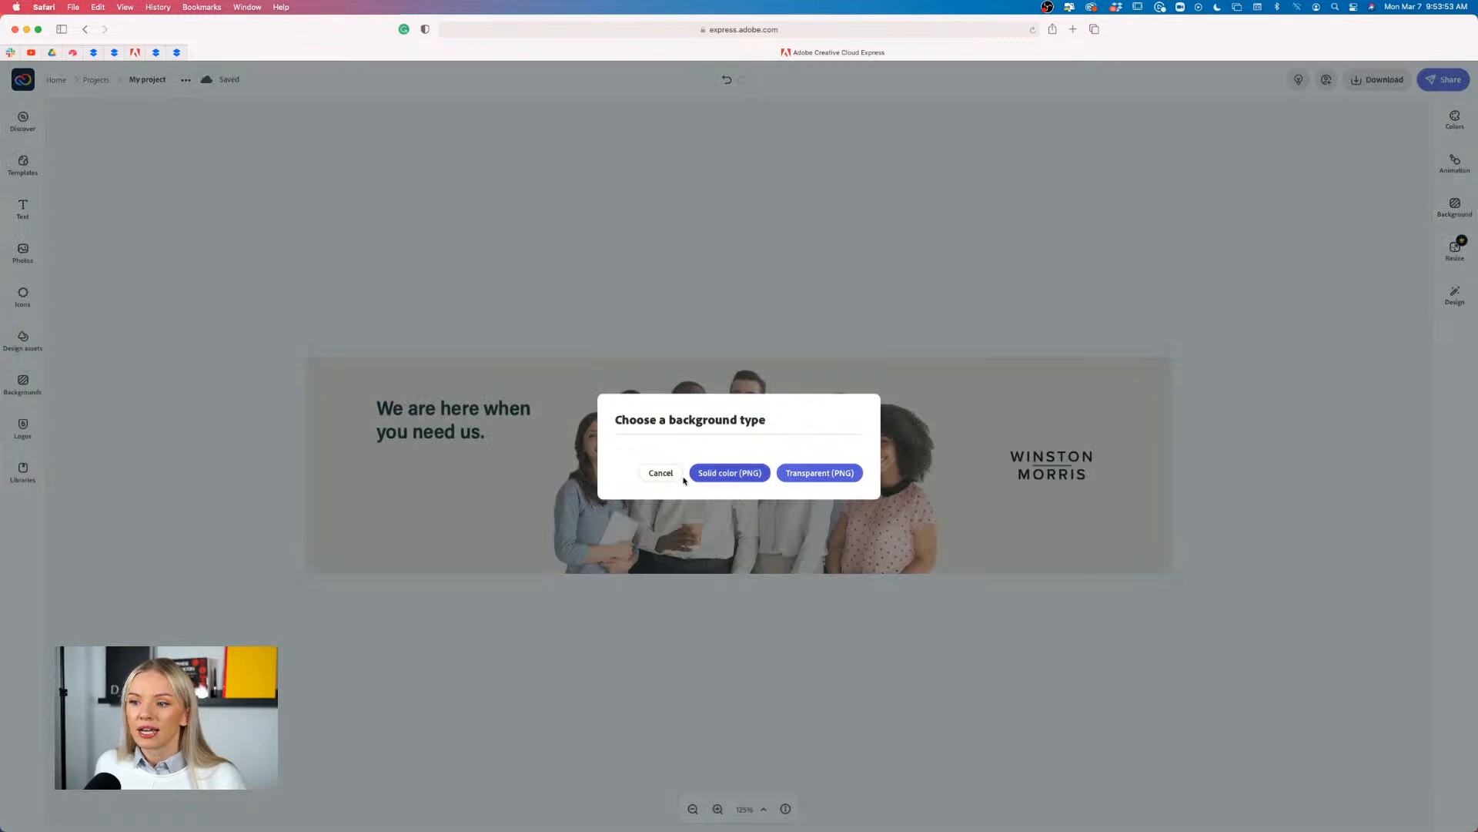
{"action": "left_click", "coordinate": [660, 473]}
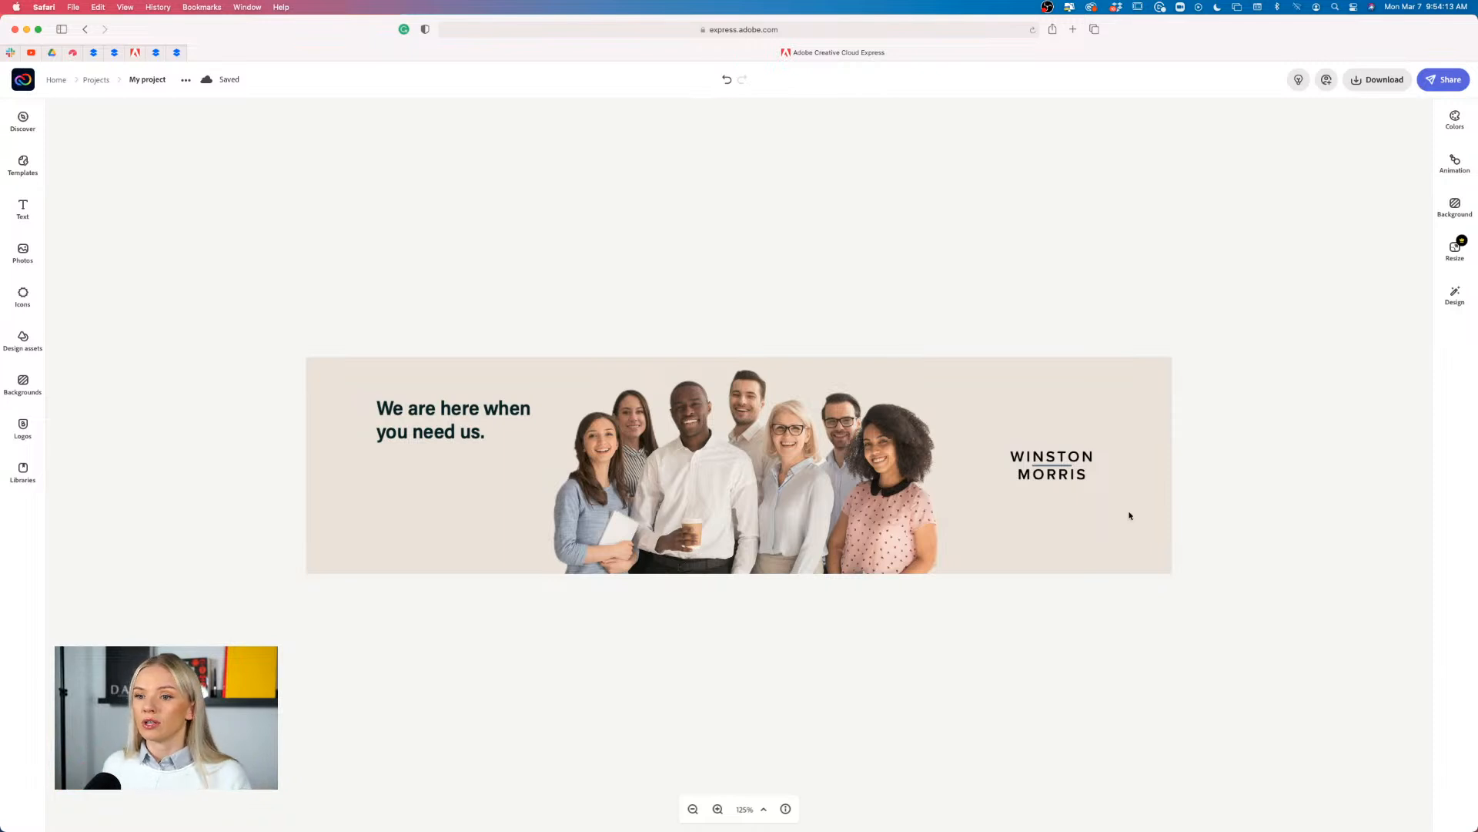
Download the banner as a PNG with a solid color background
{"action": "left_click", "coordinate": [1380, 80]}
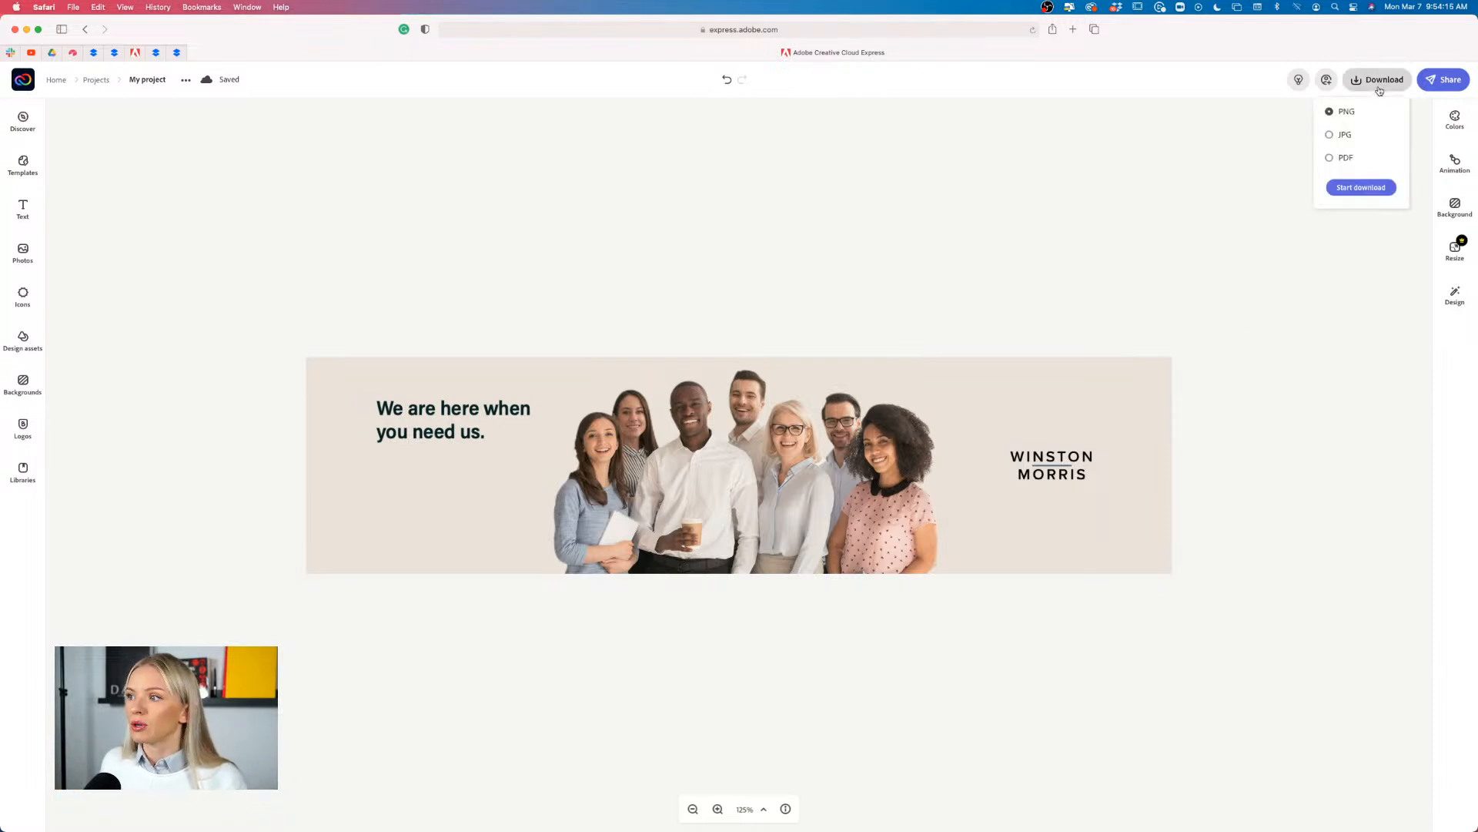
{"action": "left_click", "coordinate": [1361, 188]}
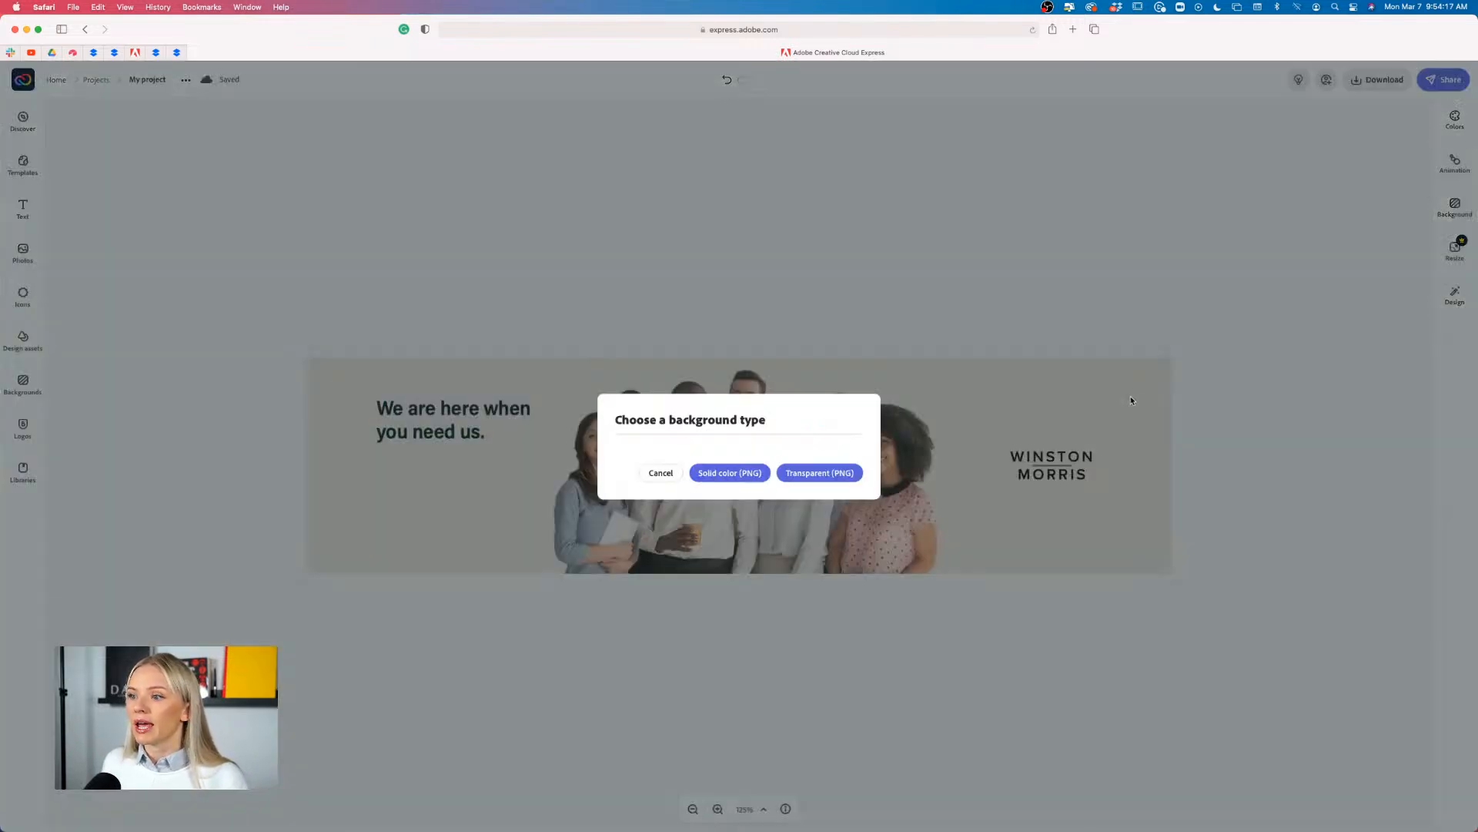
{"action": "left_click", "coordinate": [720, 479]}
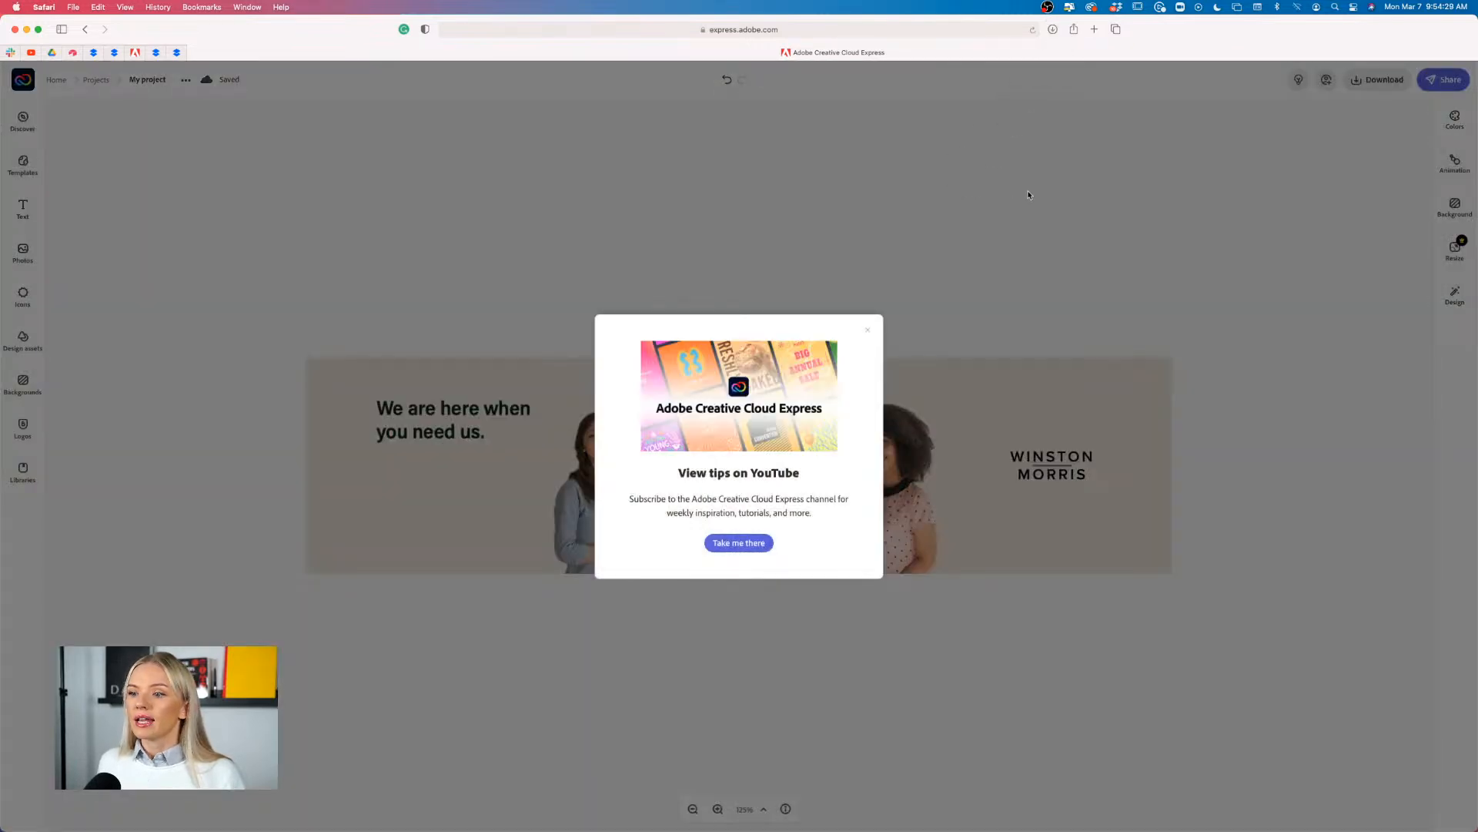
Check the browser's list of downloads for the exported PNG and dismiss the YouTube tips pop-up
{"action": "left_click", "coordinate": [1054, 31]}
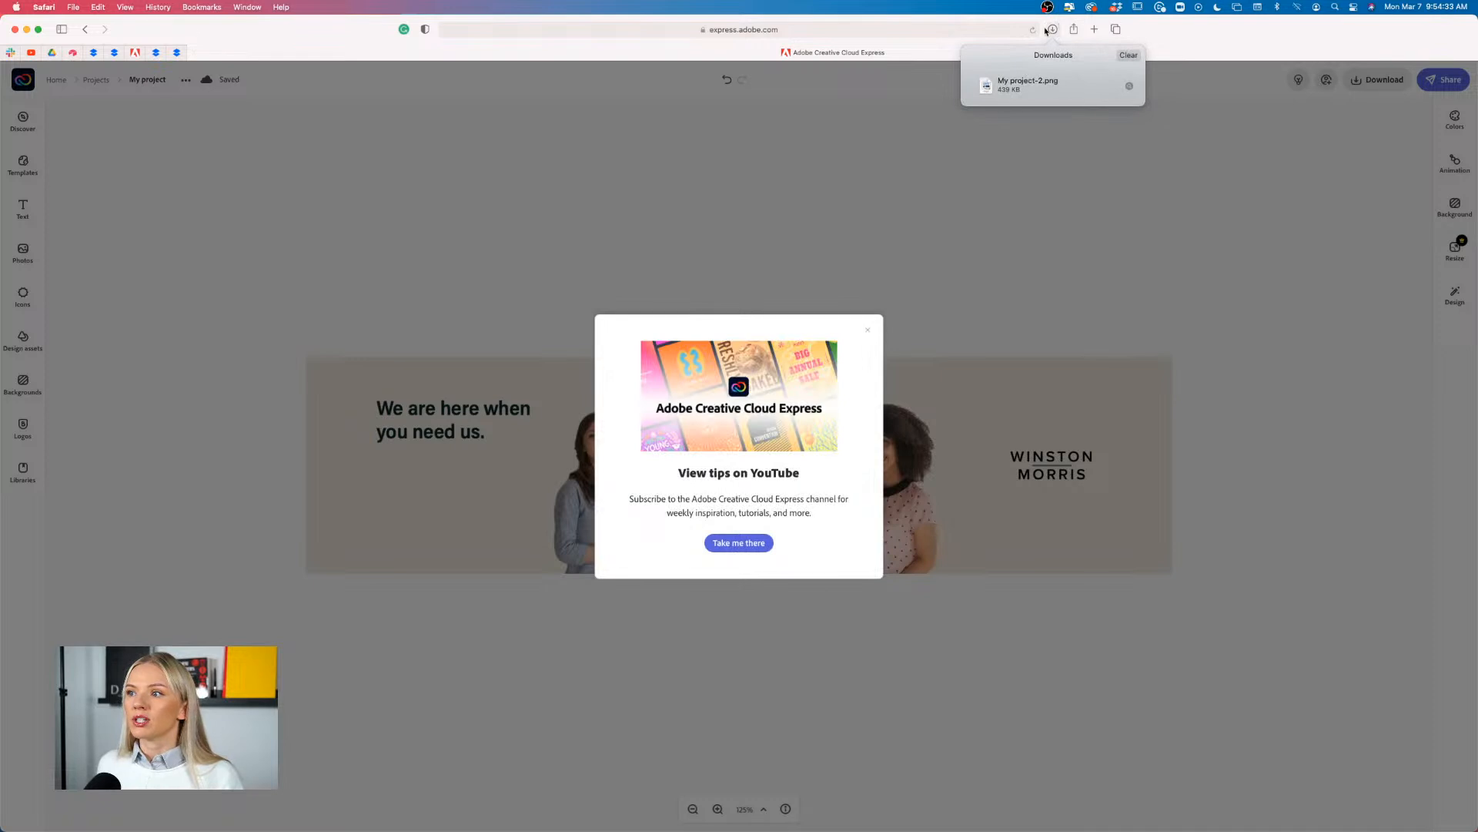
{"action": "left_click", "coordinate": [1052, 30]}
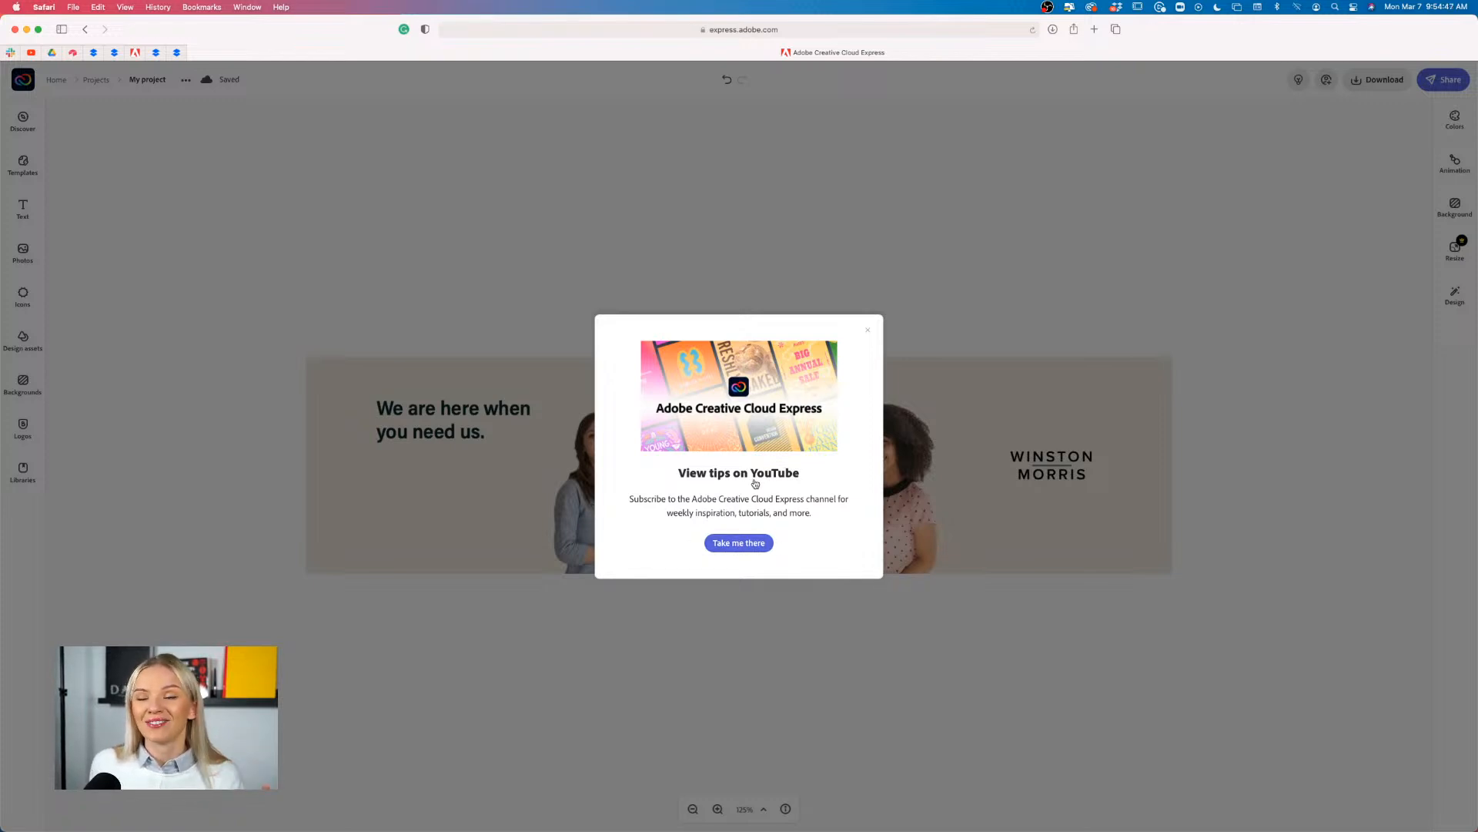
{"action": "left_click", "coordinate": [868, 332]}
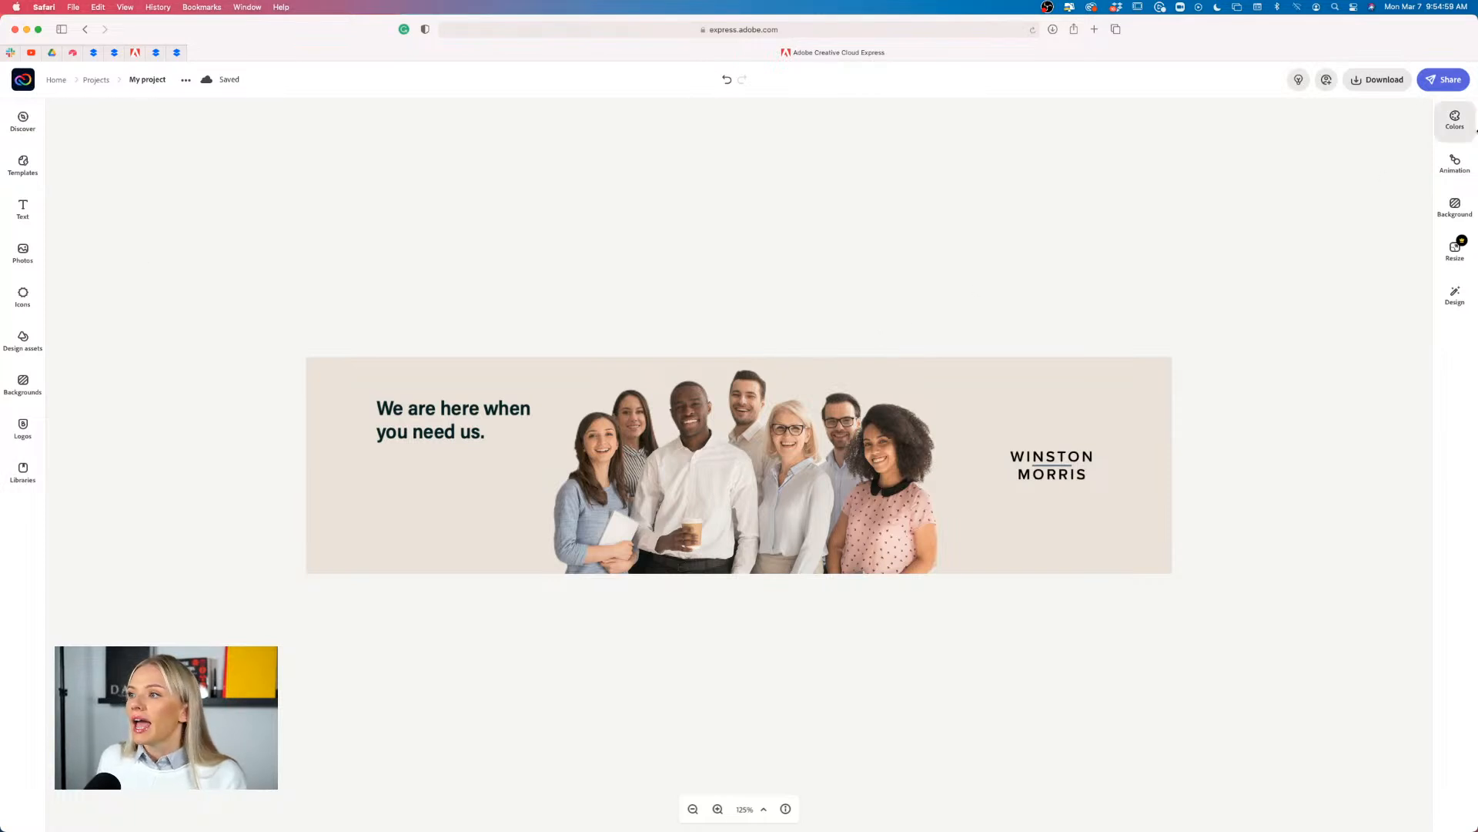
Switch to Finder and open the downloaded My project-2.png to view the exported banner
{"action": "left_click", "coordinate": [1375, 80]}
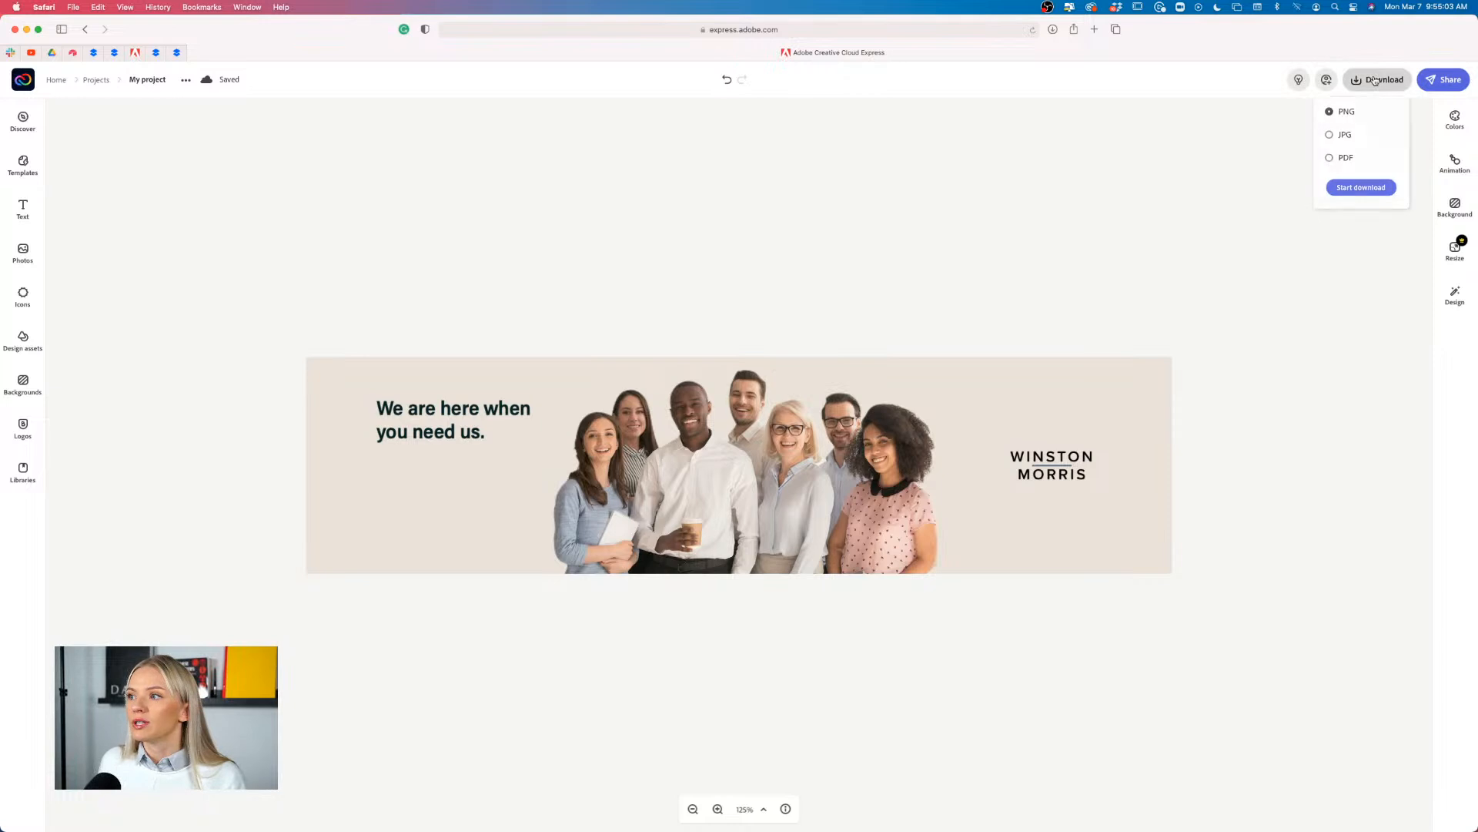
{"action": "left_click", "coordinate": [1247, 207]}
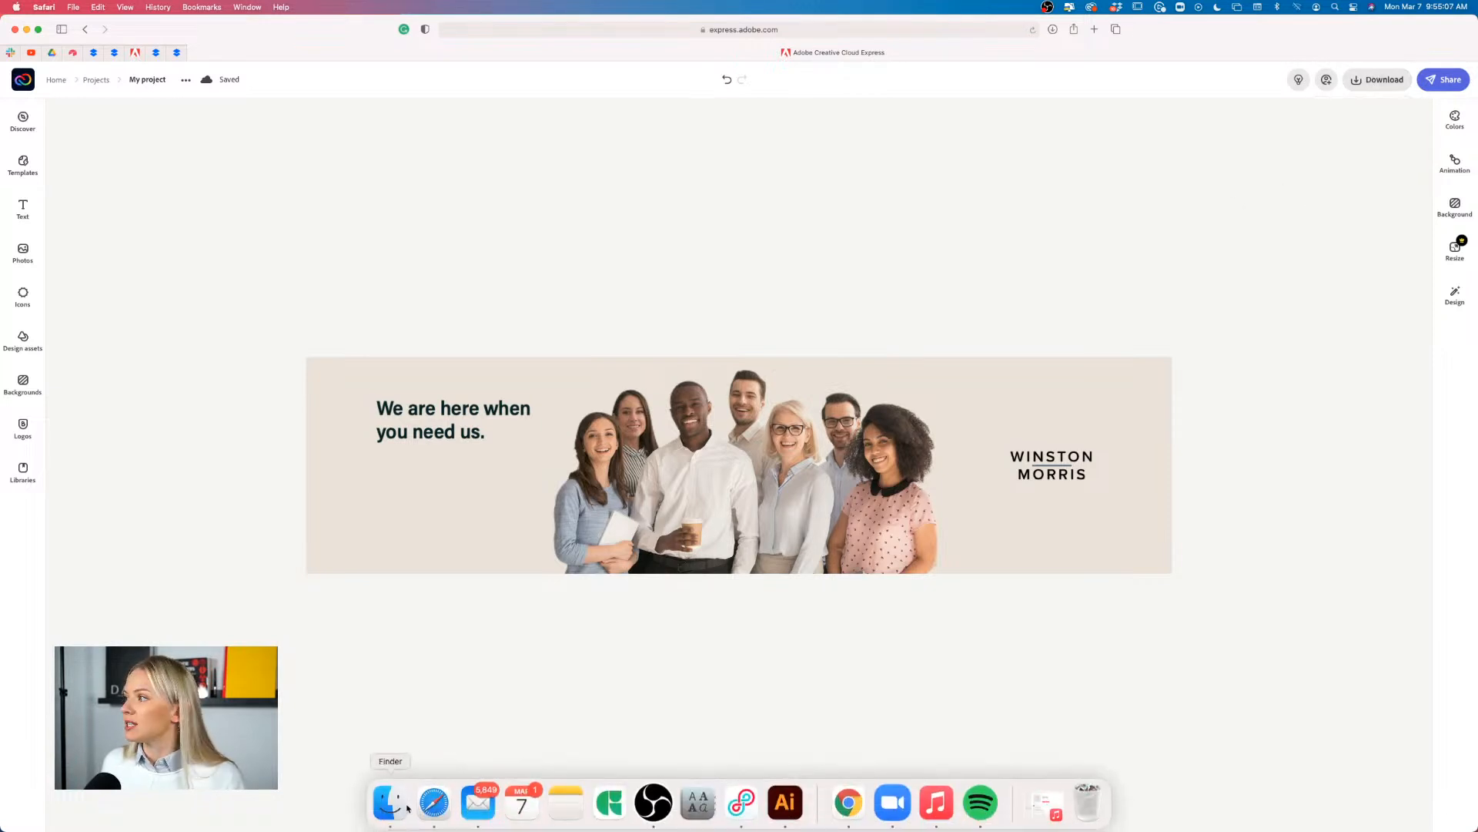
{"action": "left_click", "coordinate": [408, 807]}
{"action": "left_click", "coordinate": [721, 512]}
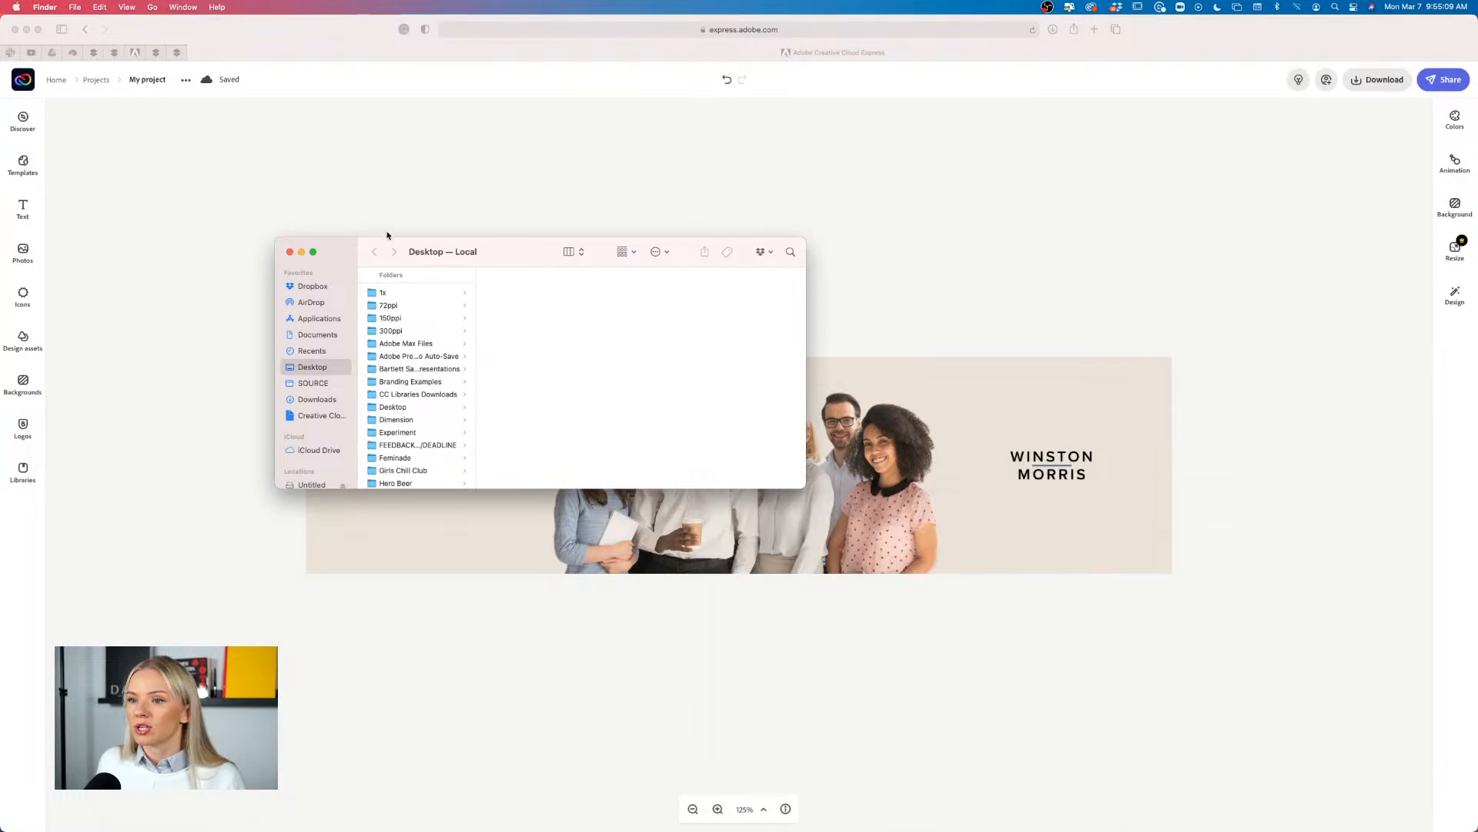
{"action": "left_click_drag", "start_coordinate": [524, 251], "coordinate": [0, 343]}
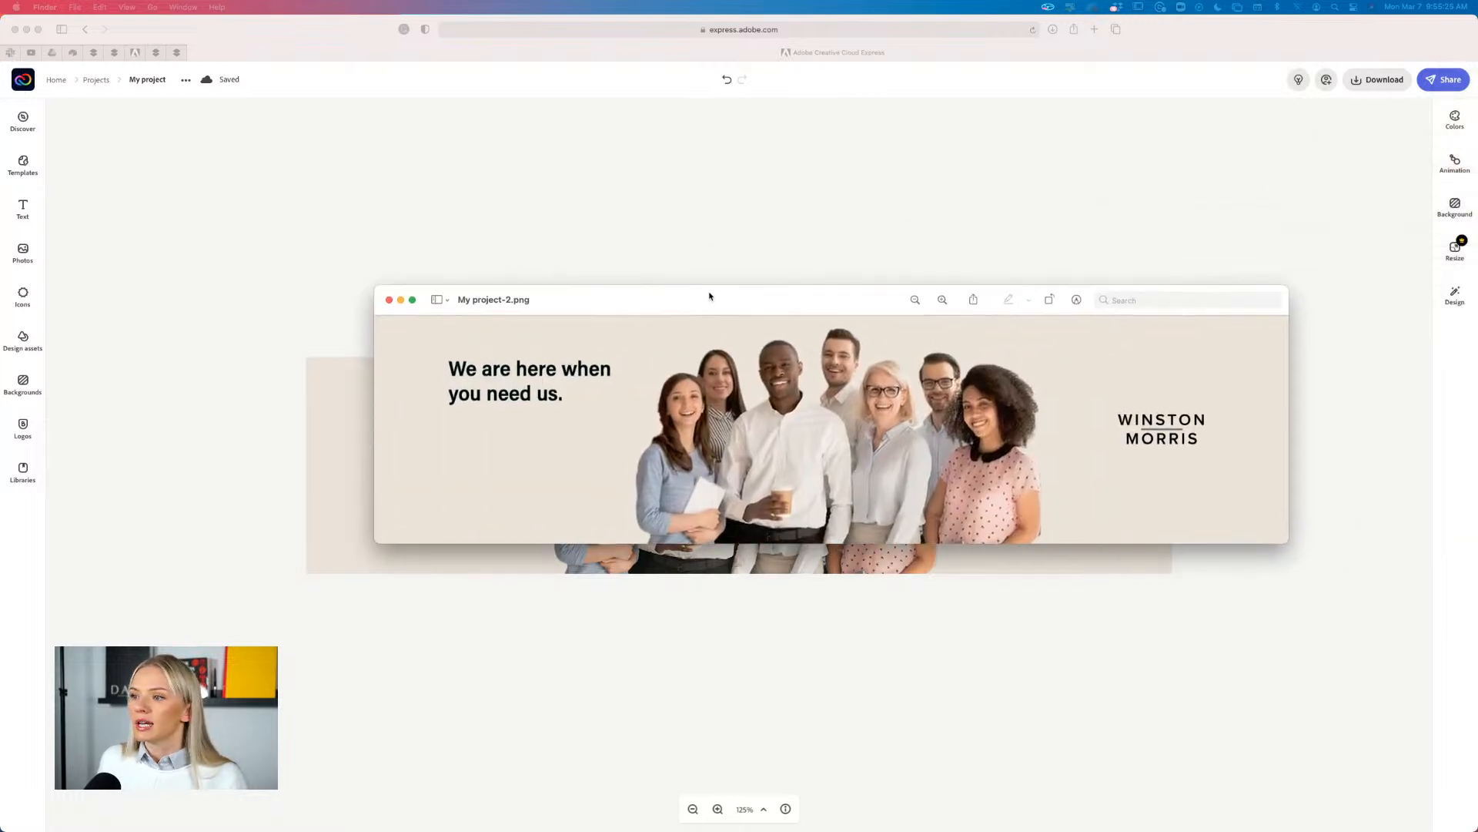
Move the exported banner's preview off the canvas to compare them, close it, and return to the projects overview
{"action": "left_click_drag", "start_coordinate": [720, 297], "coordinate": [646, 145]}
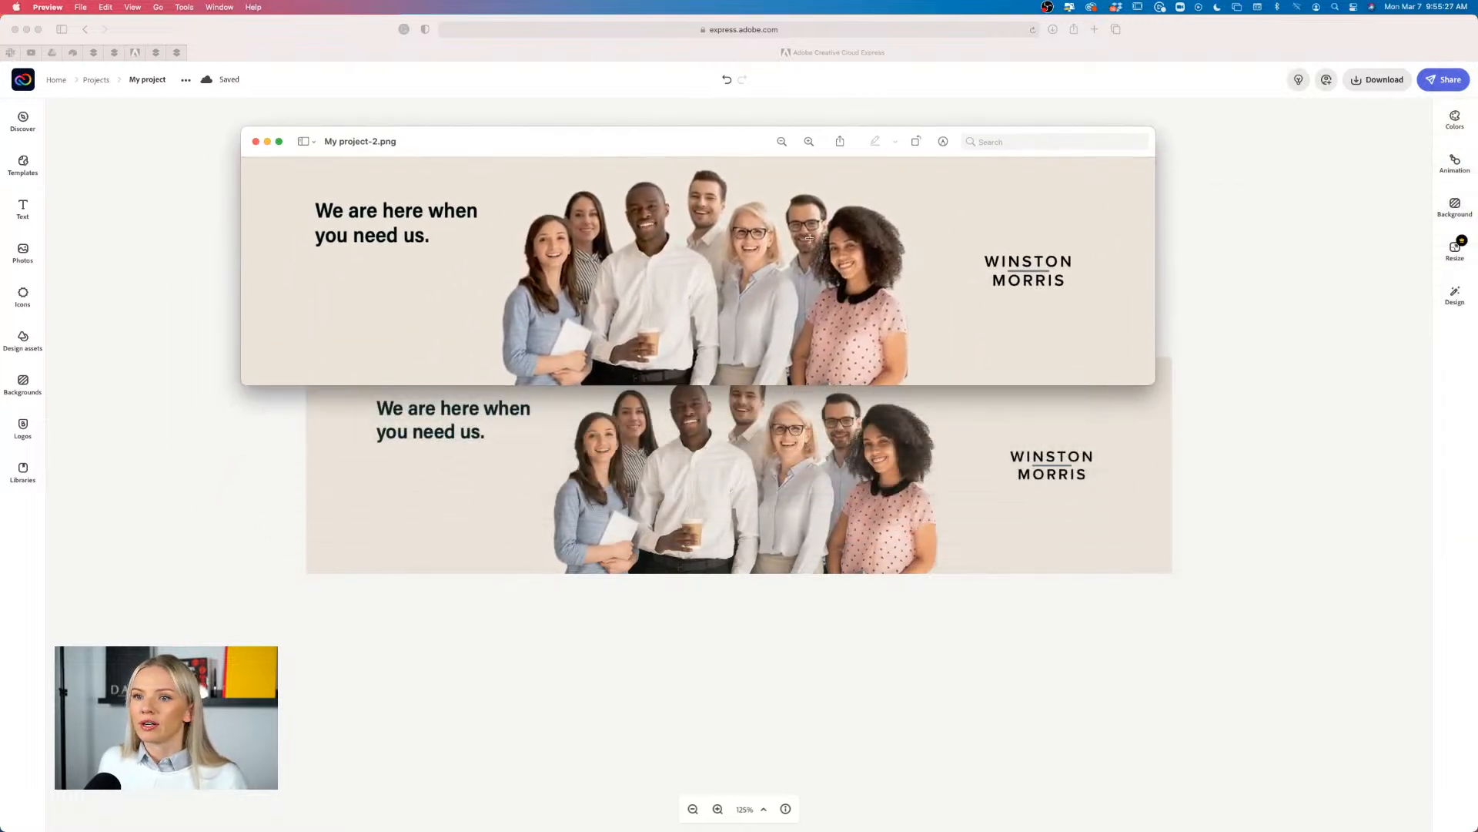
{"action": "left_click", "coordinate": [255, 141]}
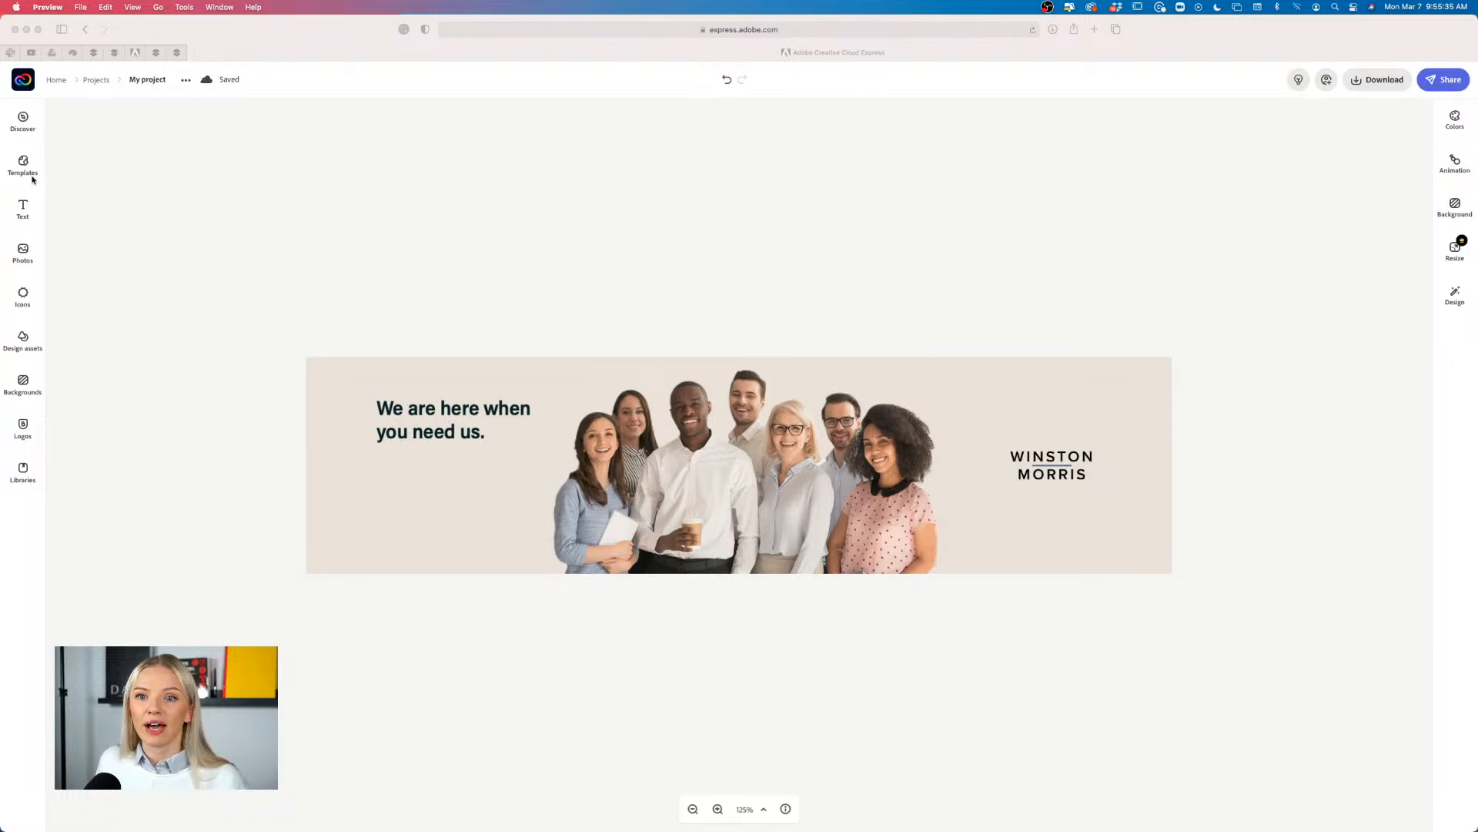
{"action": "left_click", "coordinate": [94, 85]}
{"action": "left_click", "coordinate": [94, 81]}
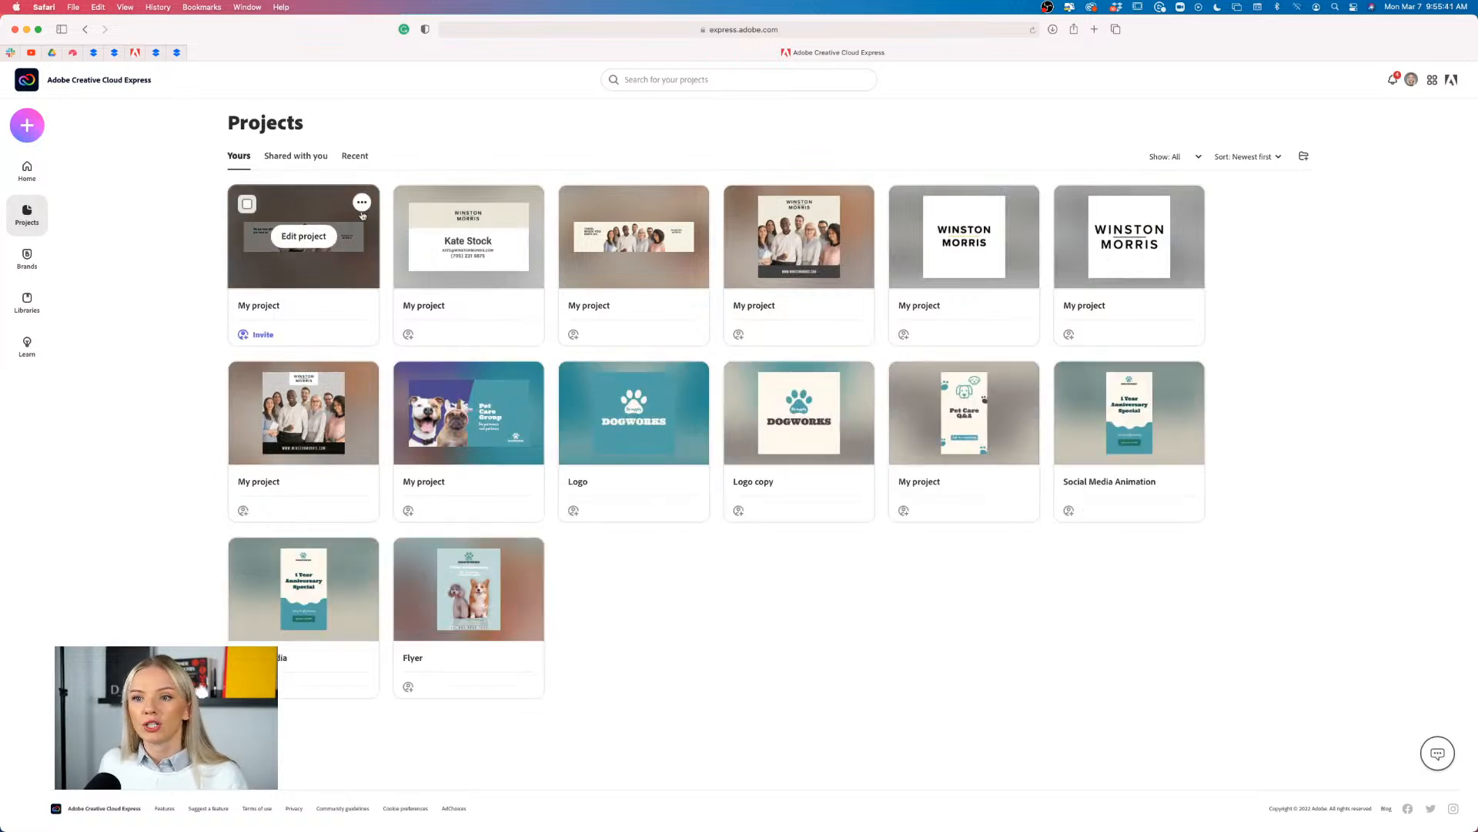
Check the actions available for the newest banner project and rename it as Linked In Banner
{"action": "left_click", "coordinate": [362, 204]}
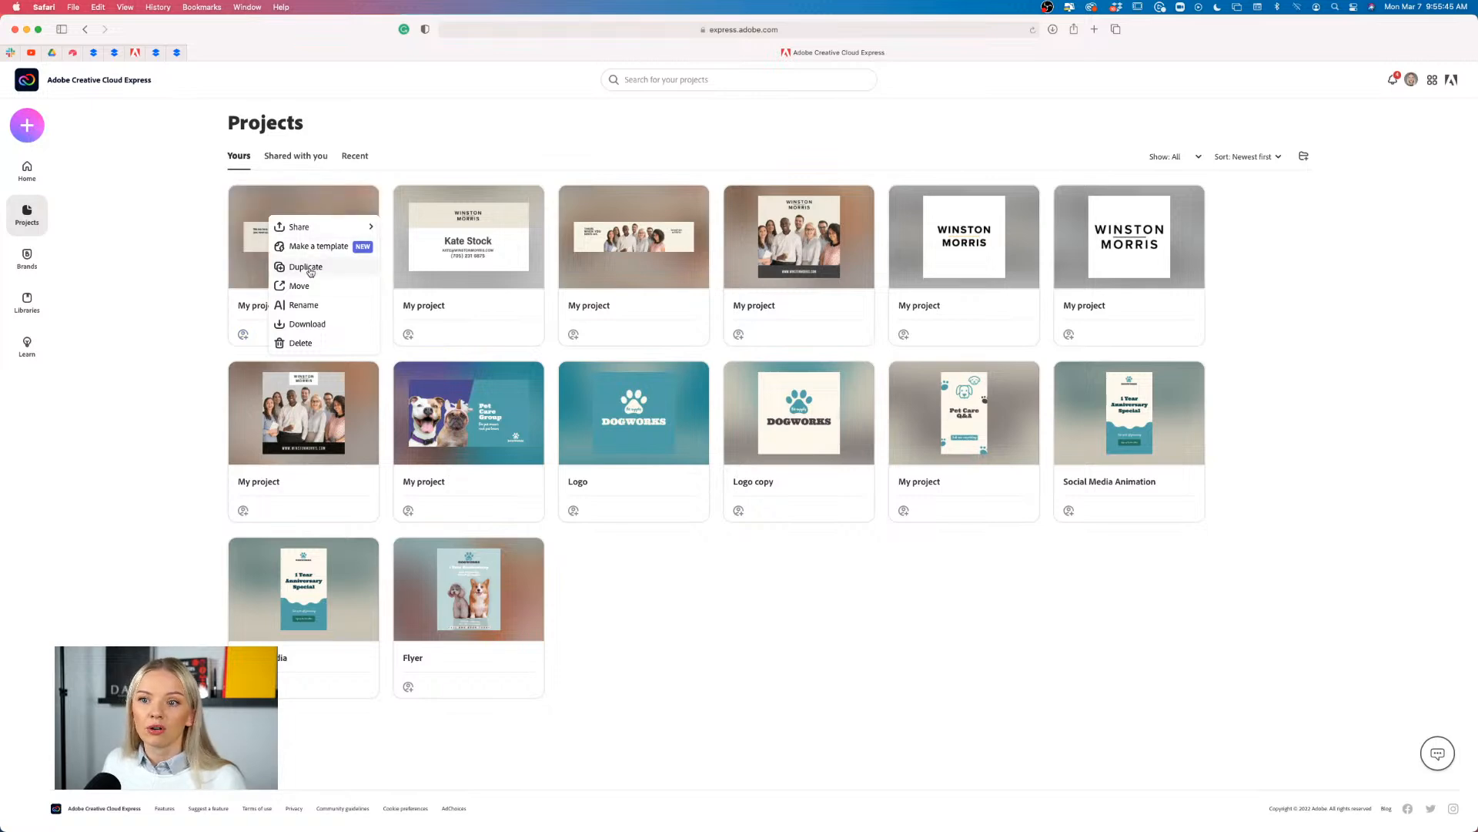
{"action": "left_click", "coordinate": [156, 261]}
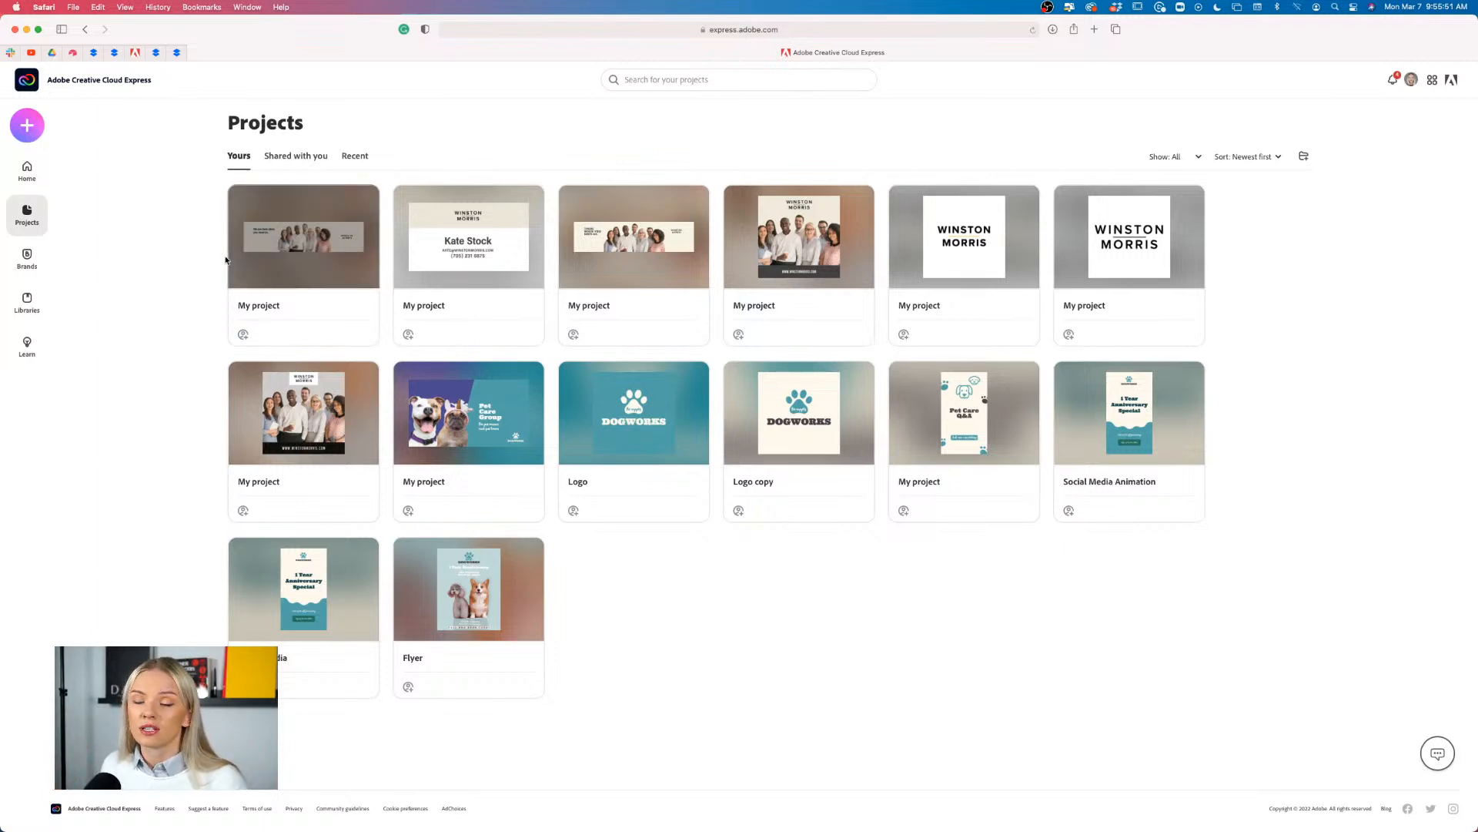
{"action": "left_click", "coordinate": [263, 306]}
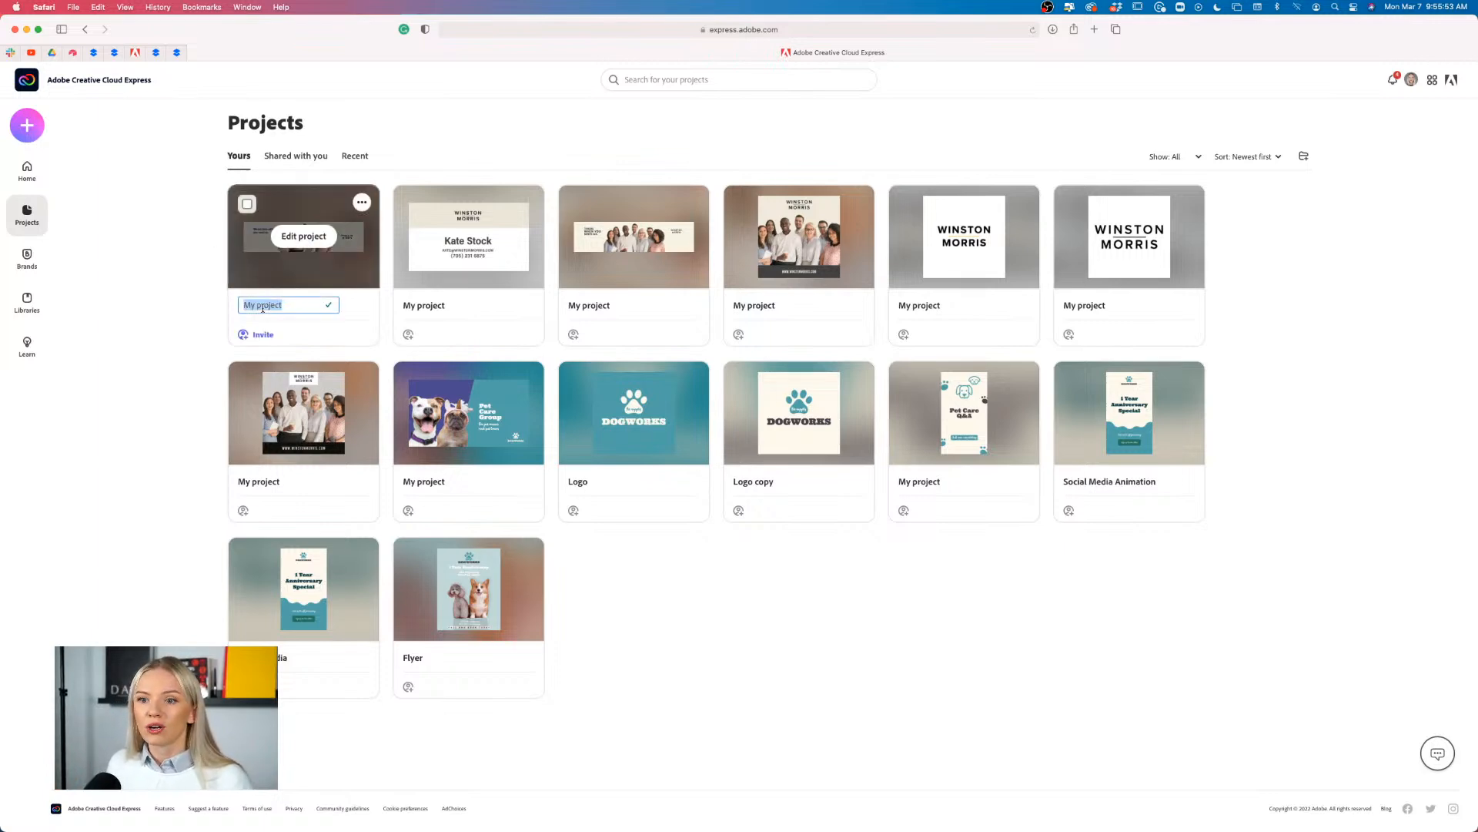
{"action": "key", "text": "BackSpace"}
{"action": "type", "text": "Linke"}
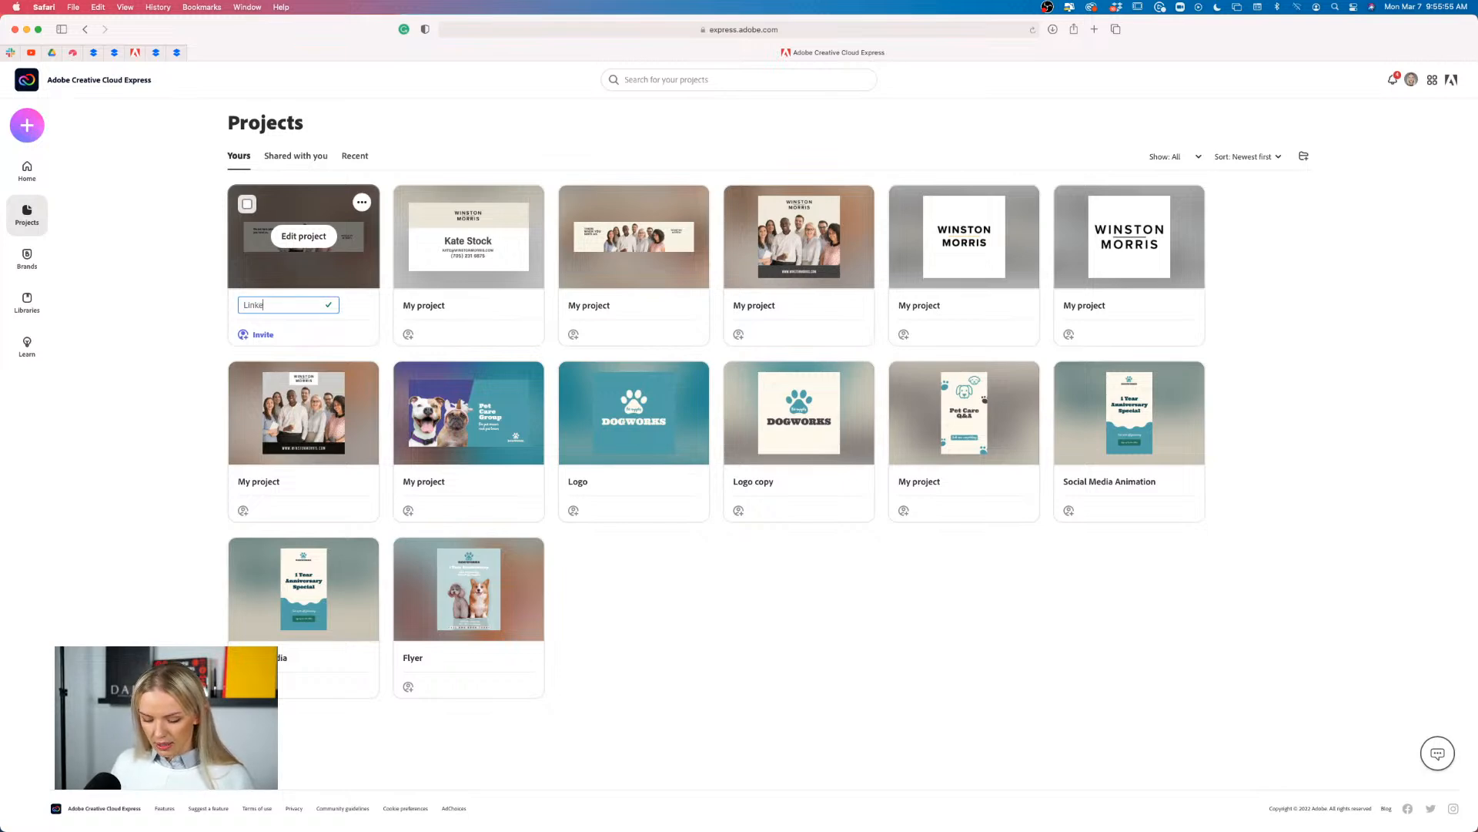
{"action": "type", "text": "d In Banner"}
{"action": "key", "text": "Return"}
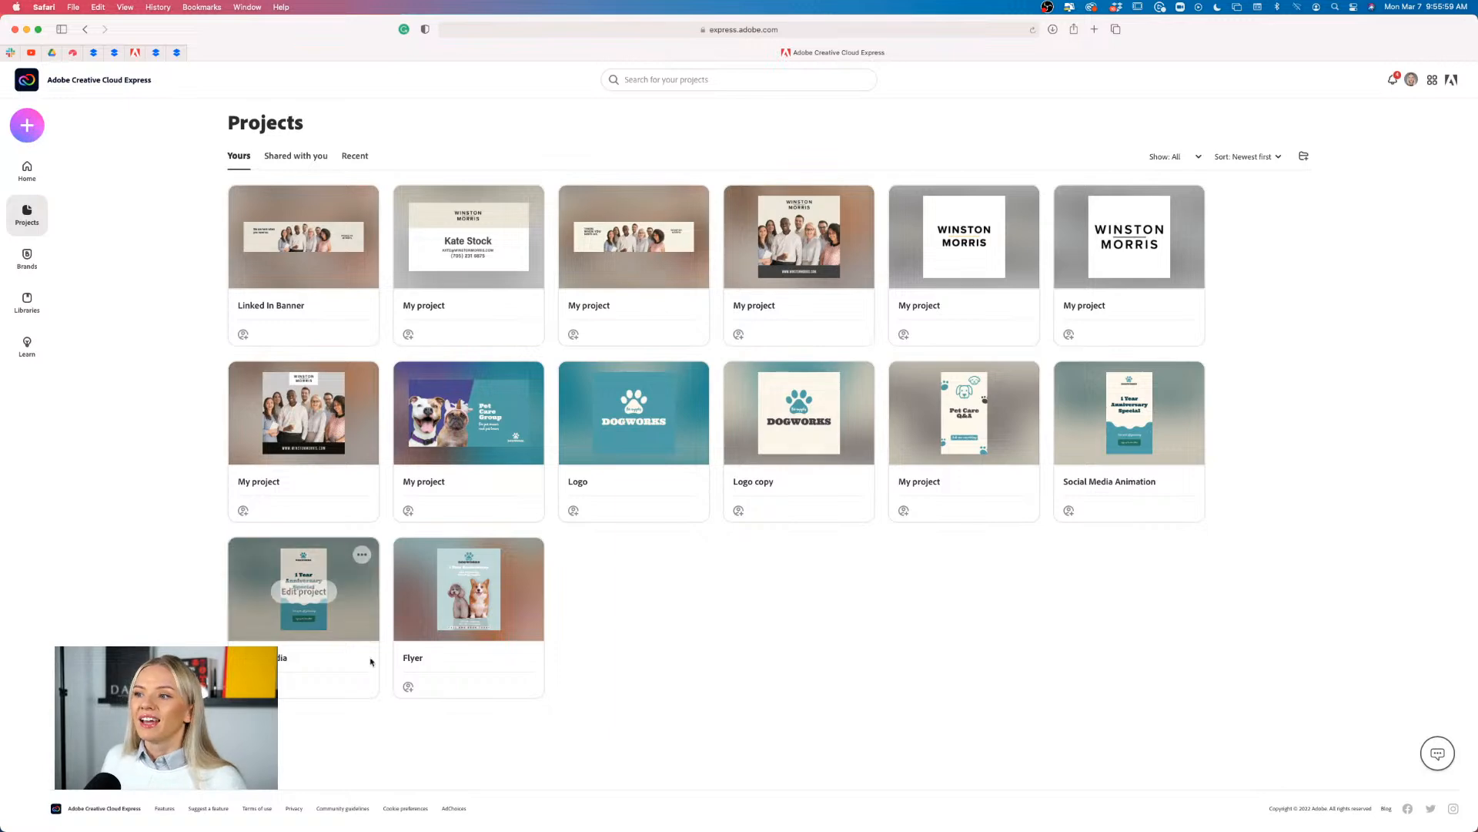